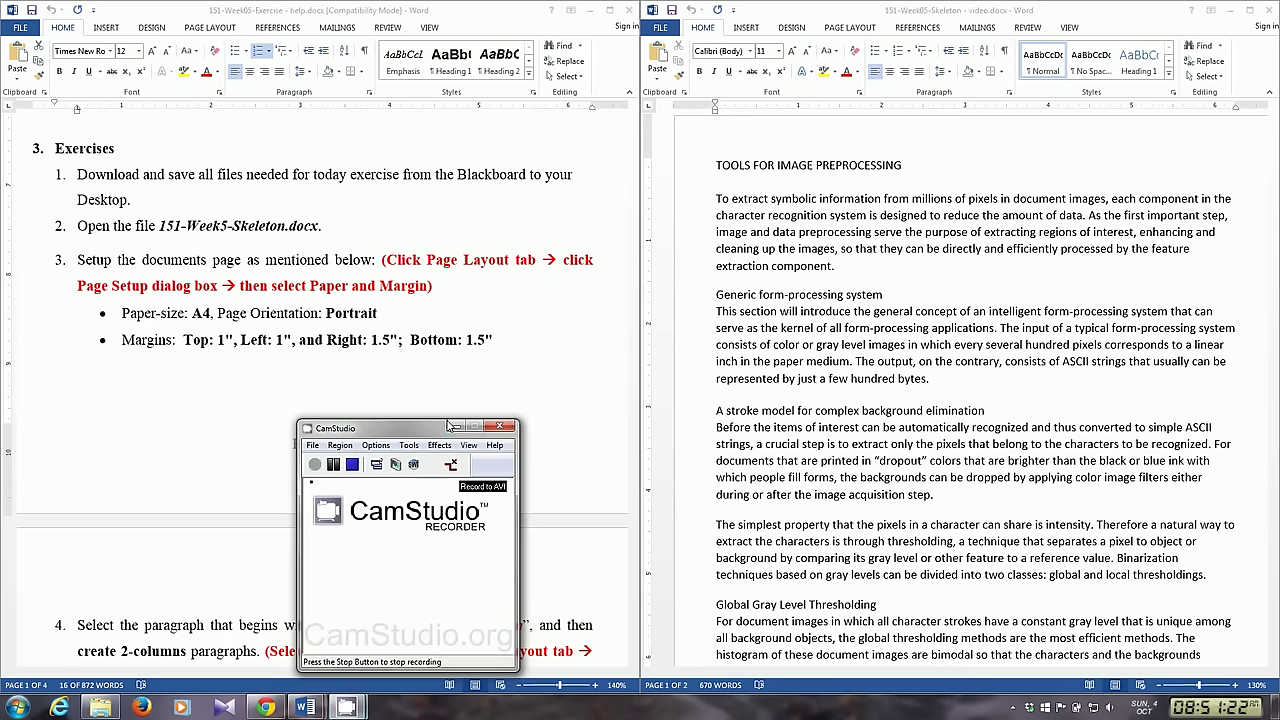
Read exercise items 1–3 in the instructions, then switch to the skeleton document
{"action": "left_click", "coordinate": [456, 427]}
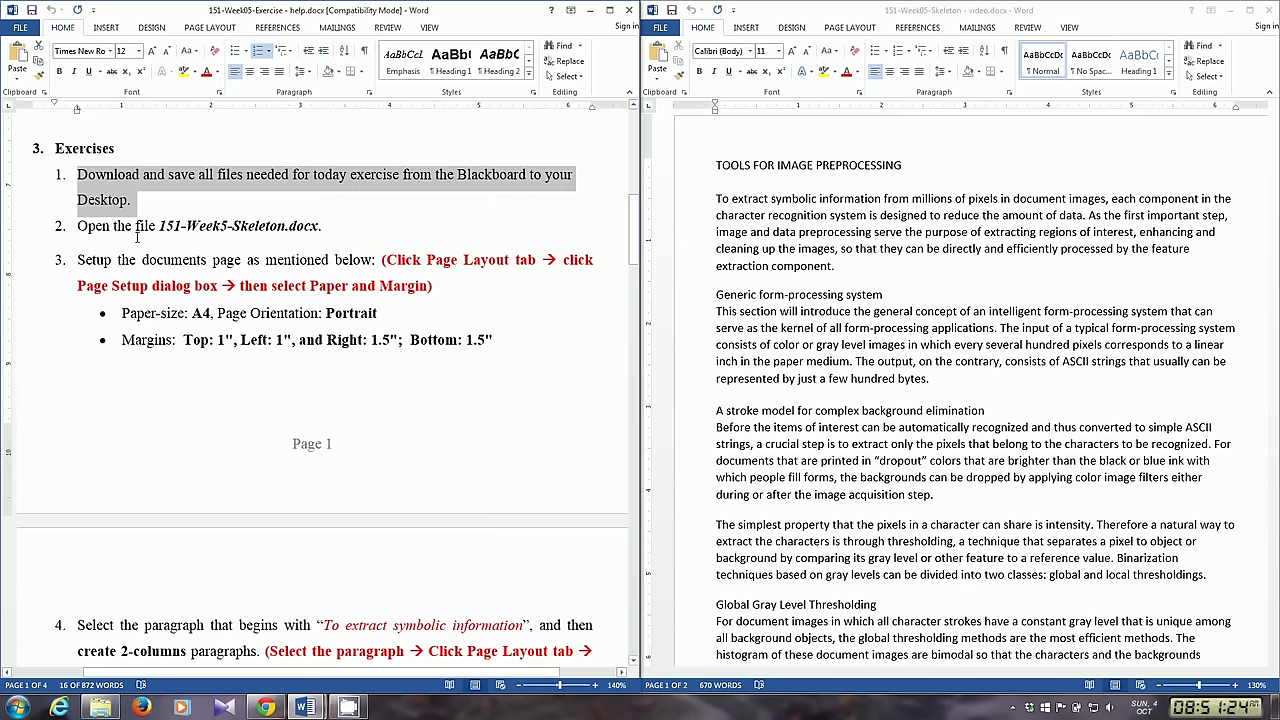
{"action": "left_click", "coordinate": [138, 205]}
{"action": "left_click_drag", "start_coordinate": [132, 203], "coordinate": [80, 176]}
{"action": "left_click_drag", "start_coordinate": [326, 226], "coordinate": [99, 244]}
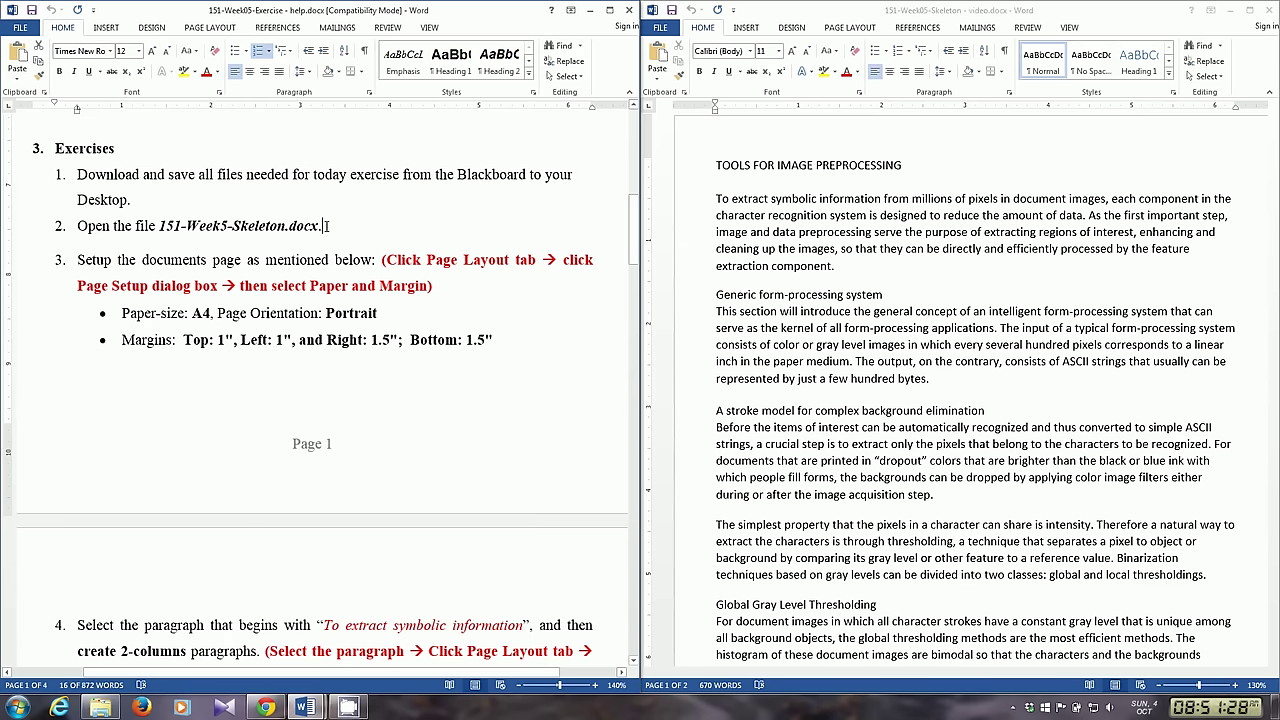
{"action": "left_click", "coordinate": [147, 285]}
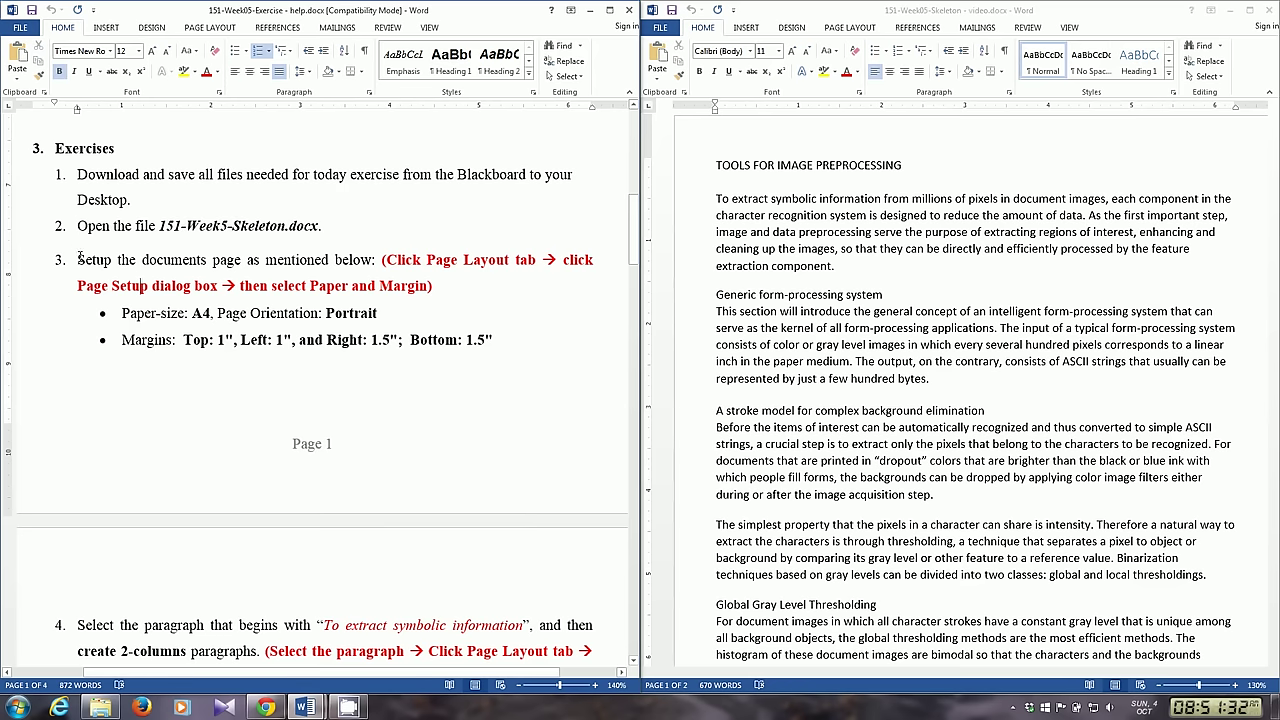
{"action": "left_click_drag", "start_coordinate": [77, 258], "coordinate": [514, 335]}
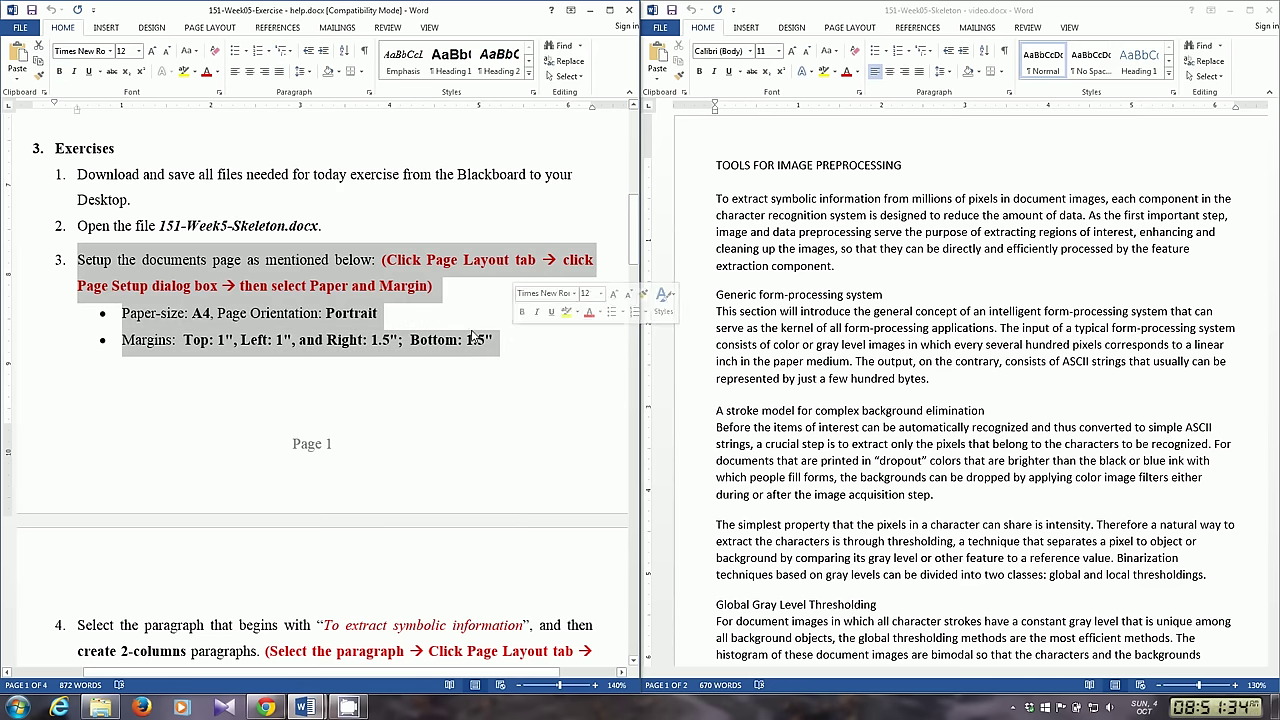
{"action": "left_click", "coordinate": [119, 262]}
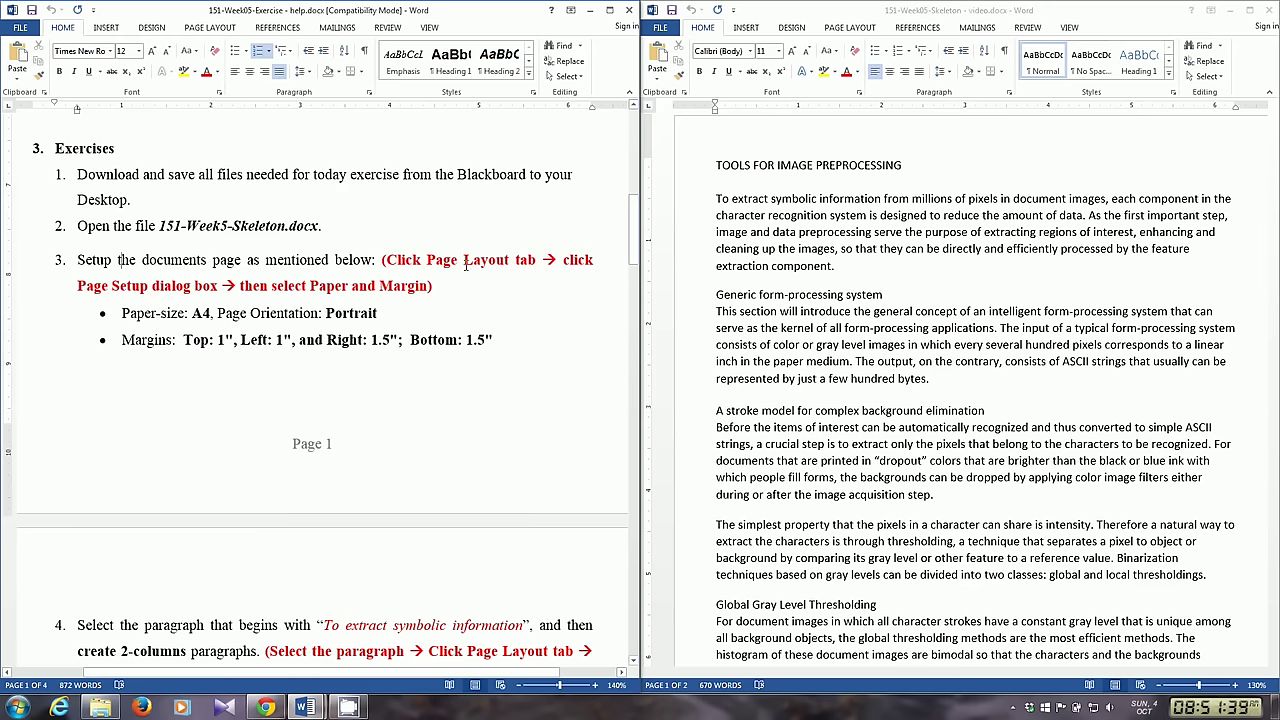
{"action": "left_click", "coordinate": [912, 248]}
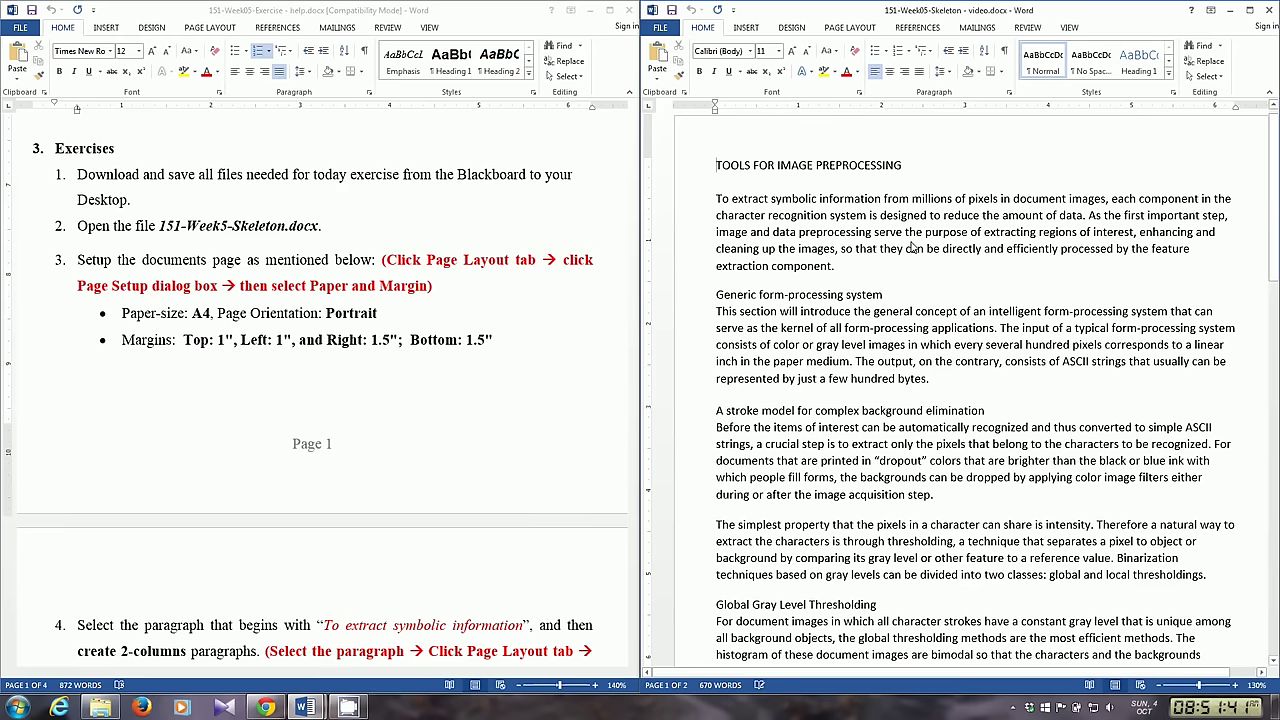
Set the page to A4 with 1" top and left margins and 1.5" bottom and right margins
{"action": "left_click", "coordinate": [860, 28]}
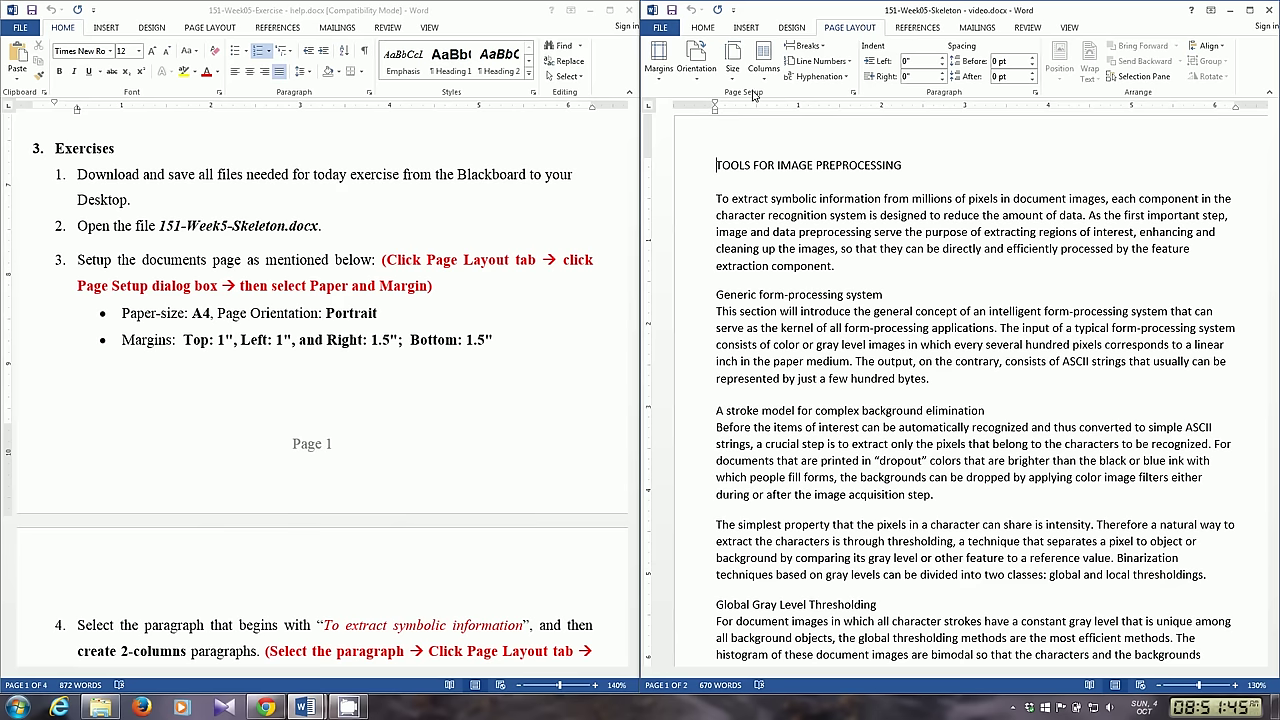
{"action": "left_click", "coordinate": [854, 93]}
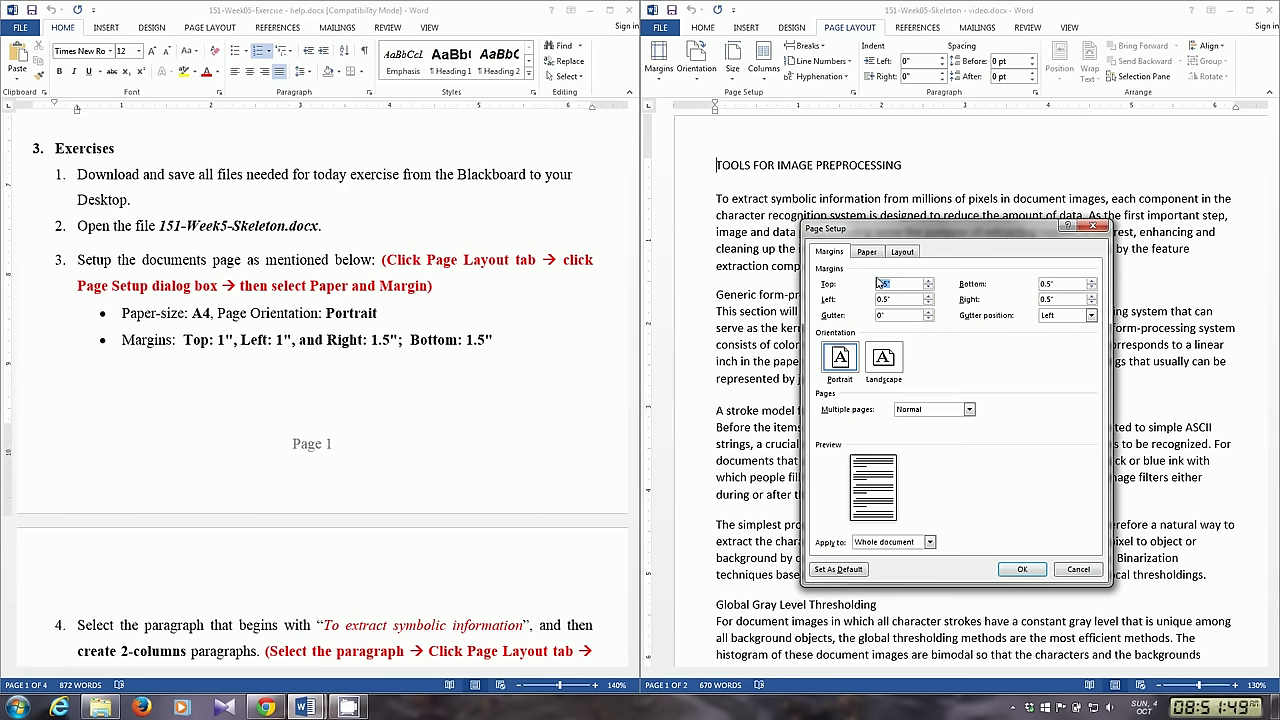
{"action": "left_click", "coordinate": [866, 251]}
{"action": "left_click", "coordinate": [858, 285]}
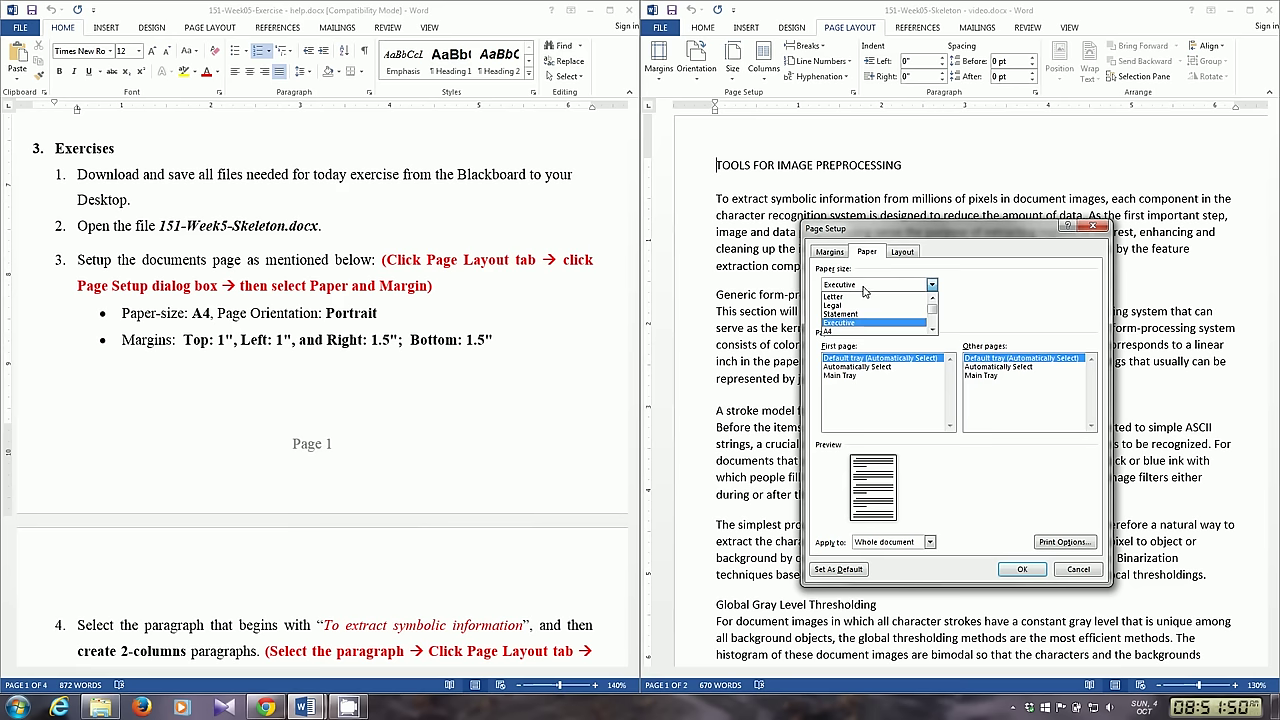
{"action": "left_click", "coordinate": [845, 322]}
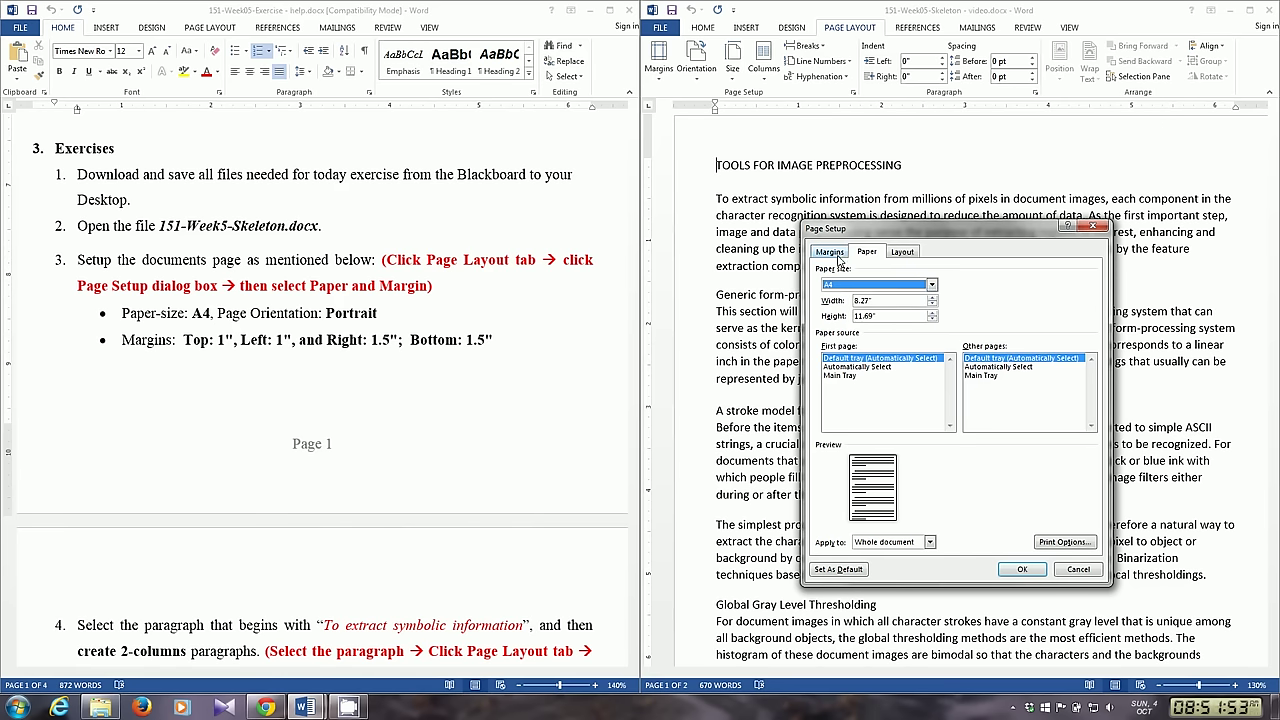
{"action": "left_click", "coordinate": [830, 252]}
{"action": "double_click", "coordinate": [908, 284]}
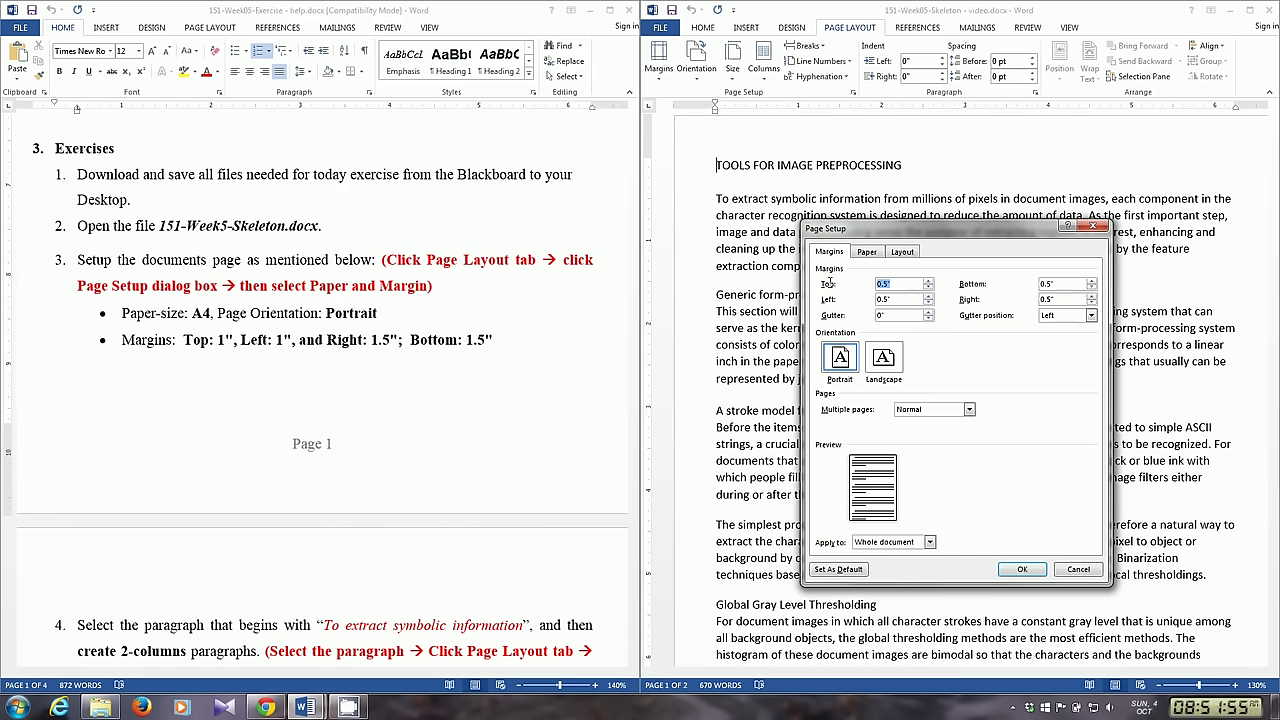
{"action": "left_click", "coordinate": [898, 299]}
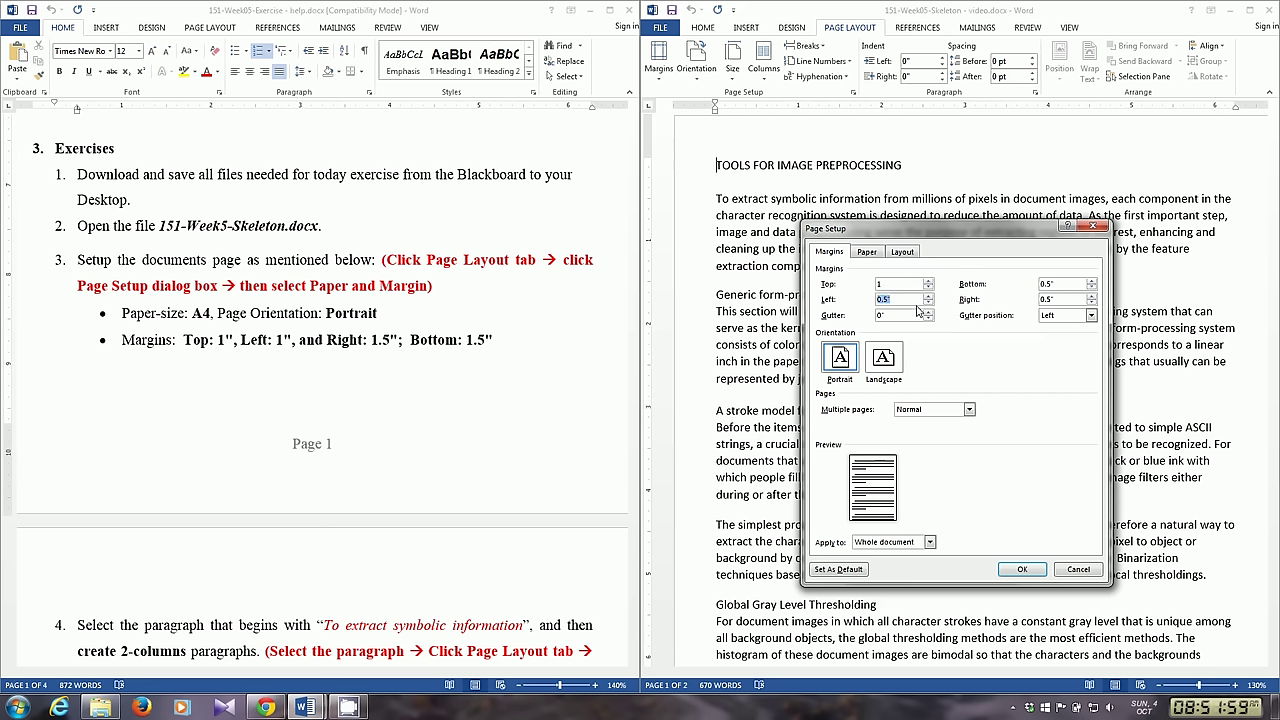
{"action": "type", "text": "1"}
{"action": "key", "text": "shift+Tab"}
{"action": "key", "text": "Tab"}
{"action": "left_click", "coordinate": [1013, 569]}
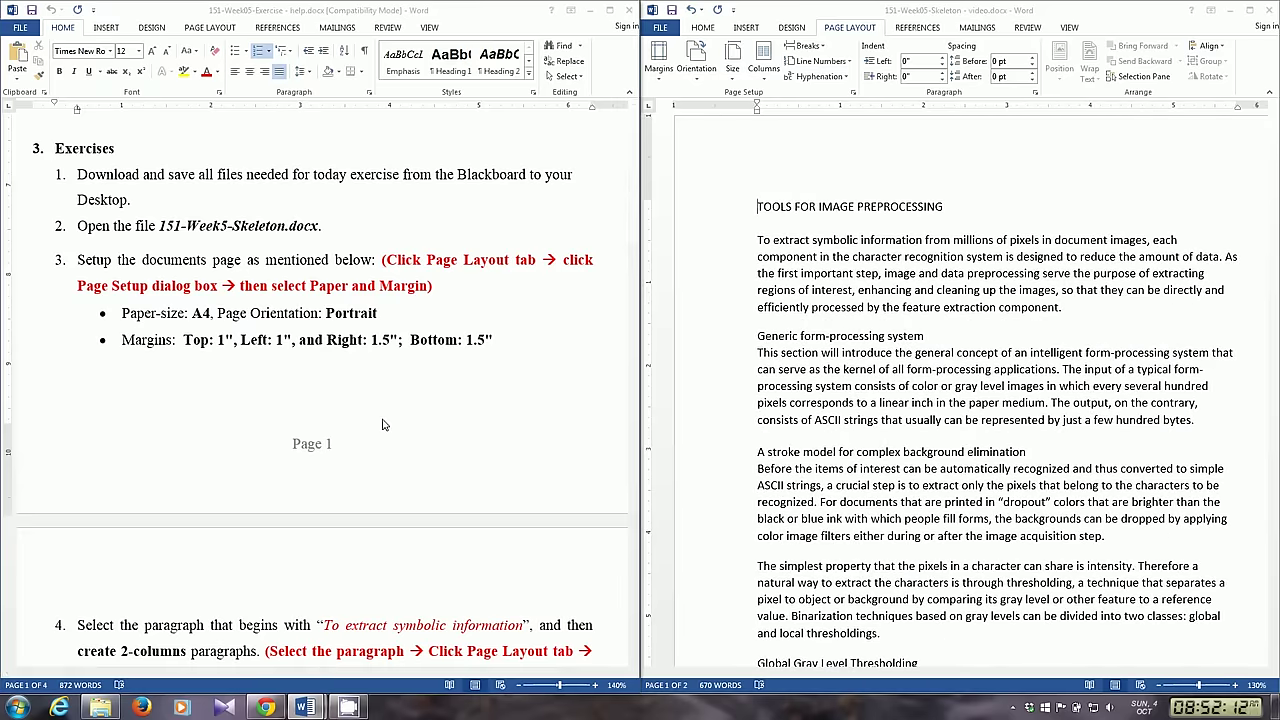
Scroll the instructions and read item 4 about the two-column paragraph
{"action": "scroll", "coordinate": [382, 425], "scroll_direction": "down", "scroll_amount": 3}
{"action": "scroll", "coordinate": [375, 415], "scroll_direction": "down", "scroll_amount": 3}
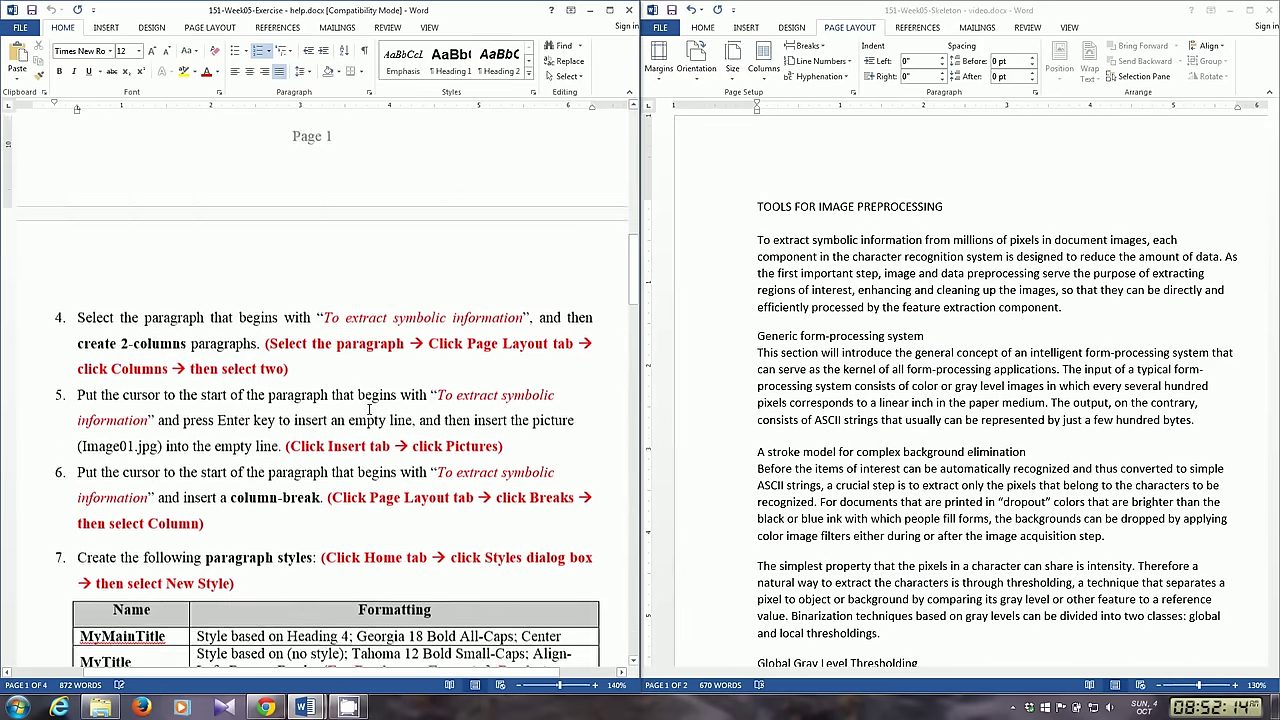
{"action": "scroll", "coordinate": [369, 410], "scroll_direction": "down", "scroll_amount": 3}
{"action": "left_click_drag", "start_coordinate": [292, 235], "coordinate": [77, 185]}
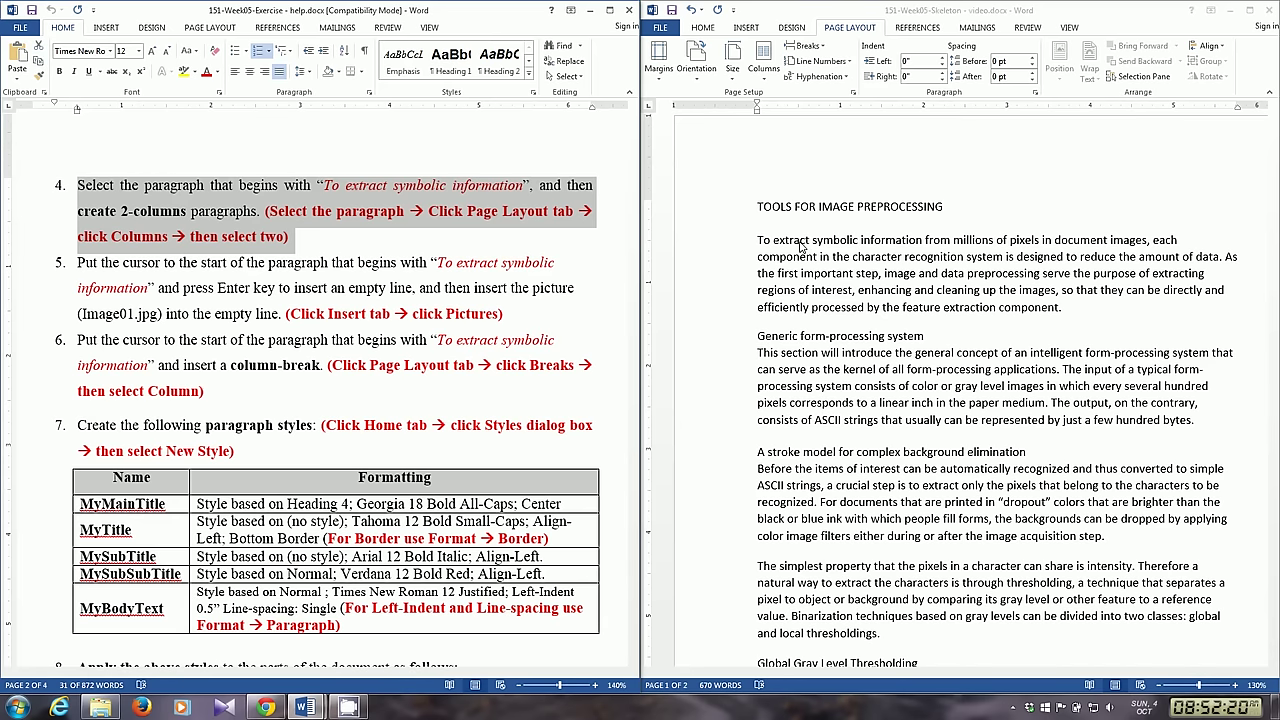
Format the 'To extract symbolic information' paragraph as two columns
{"action": "left_click", "coordinate": [800, 244]}
{"action": "left_click_drag", "start_coordinate": [797, 243], "coordinate": [788, 207]}
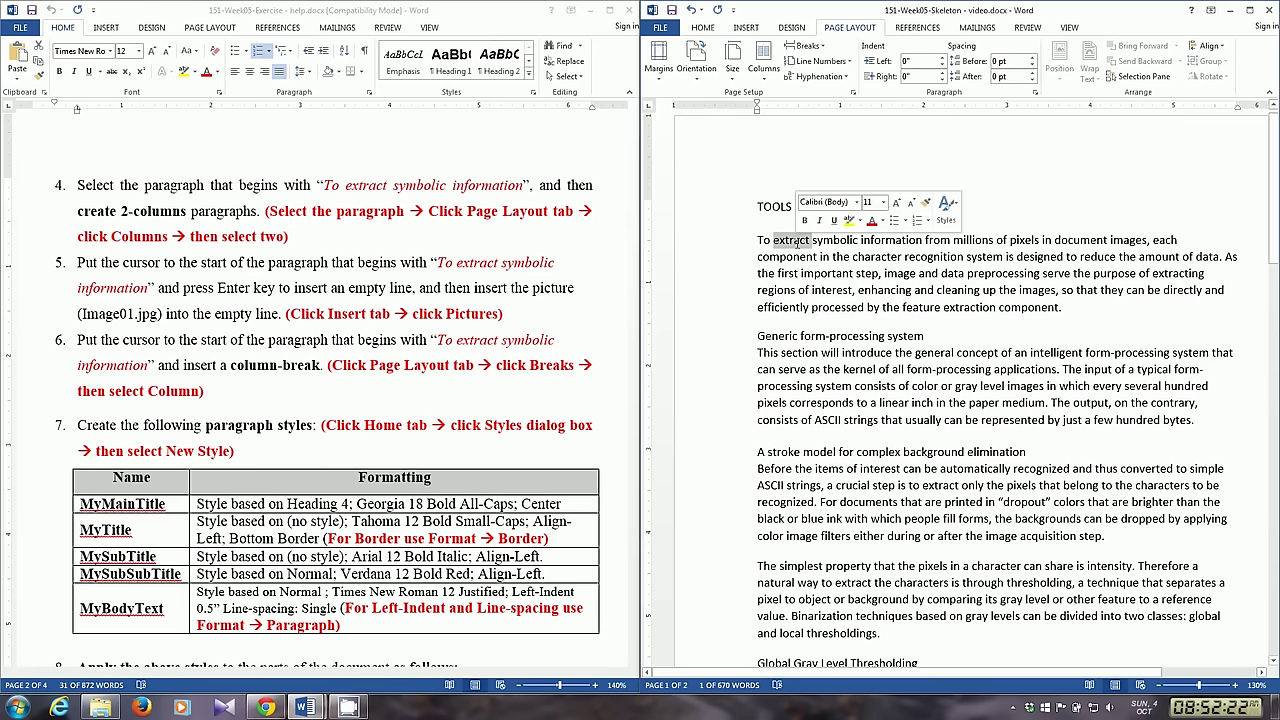
{"action": "left_click", "coordinate": [912, 273]}
{"action": "left_click_drag", "start_coordinate": [1076, 307], "coordinate": [757, 249]}
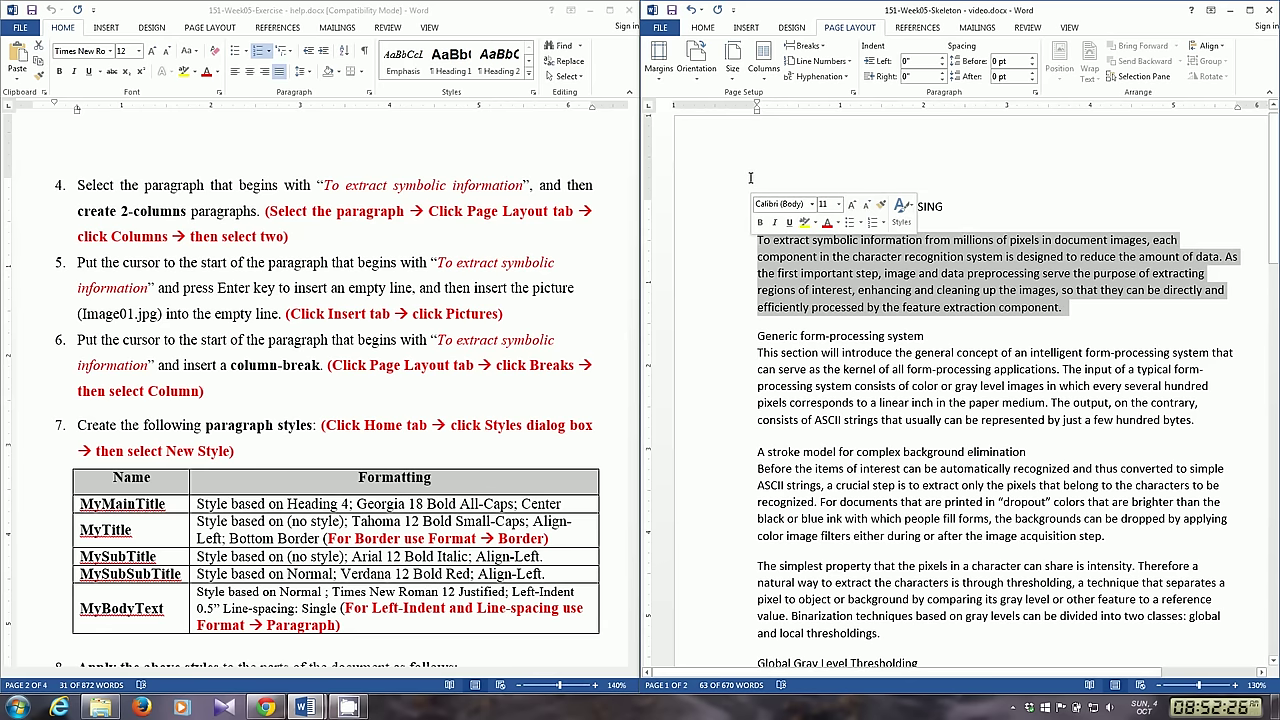
{"action": "left_click", "coordinate": [763, 68]}
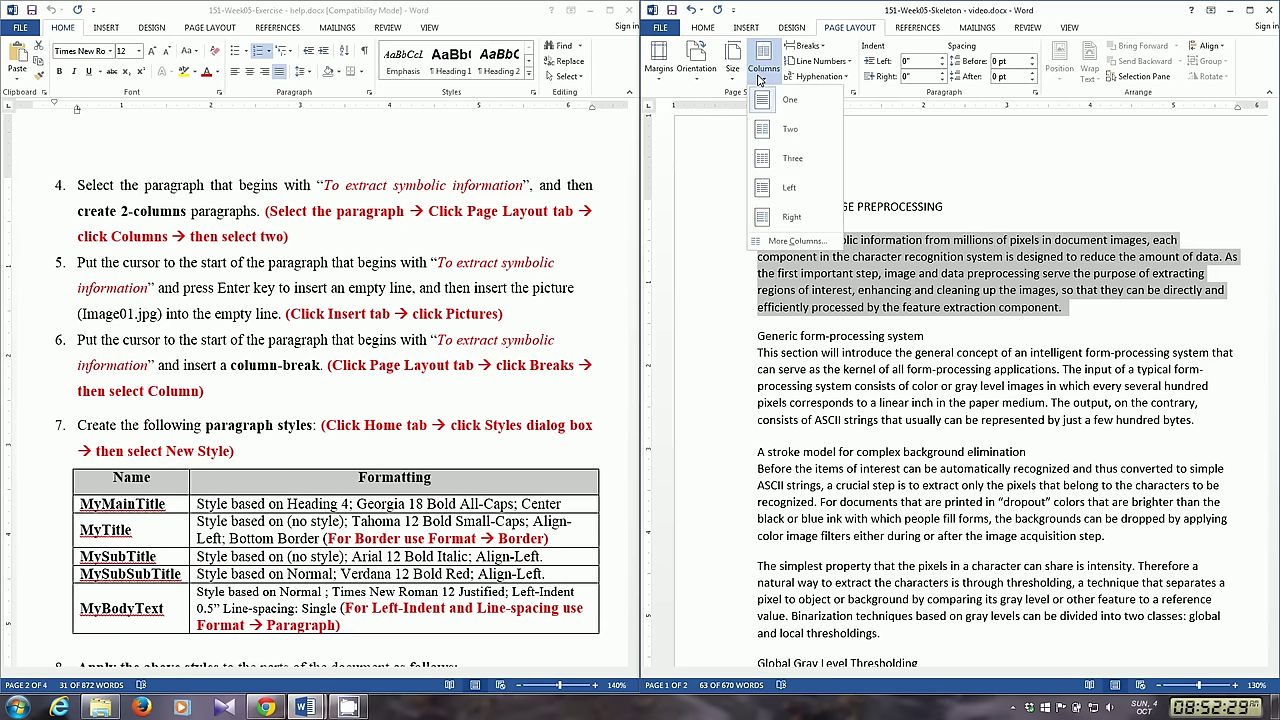
{"action": "left_click", "coordinate": [767, 132]}
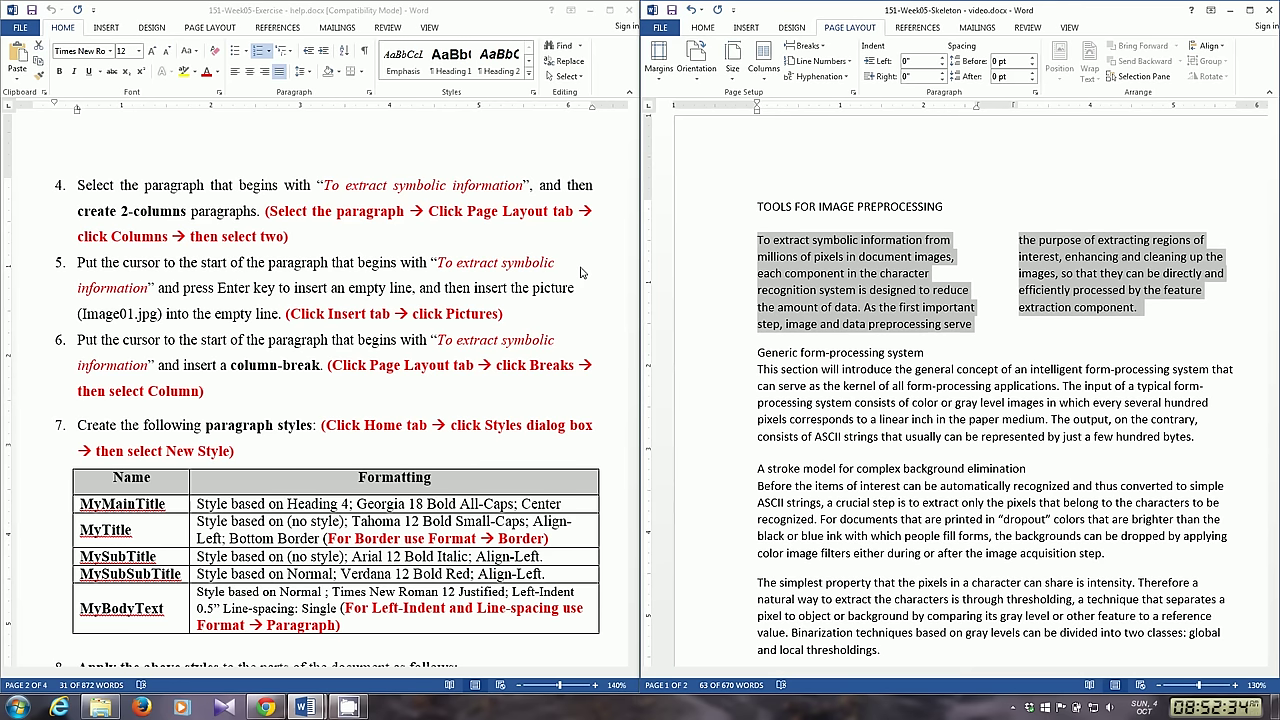
{"action": "left_click", "coordinate": [757, 241]}
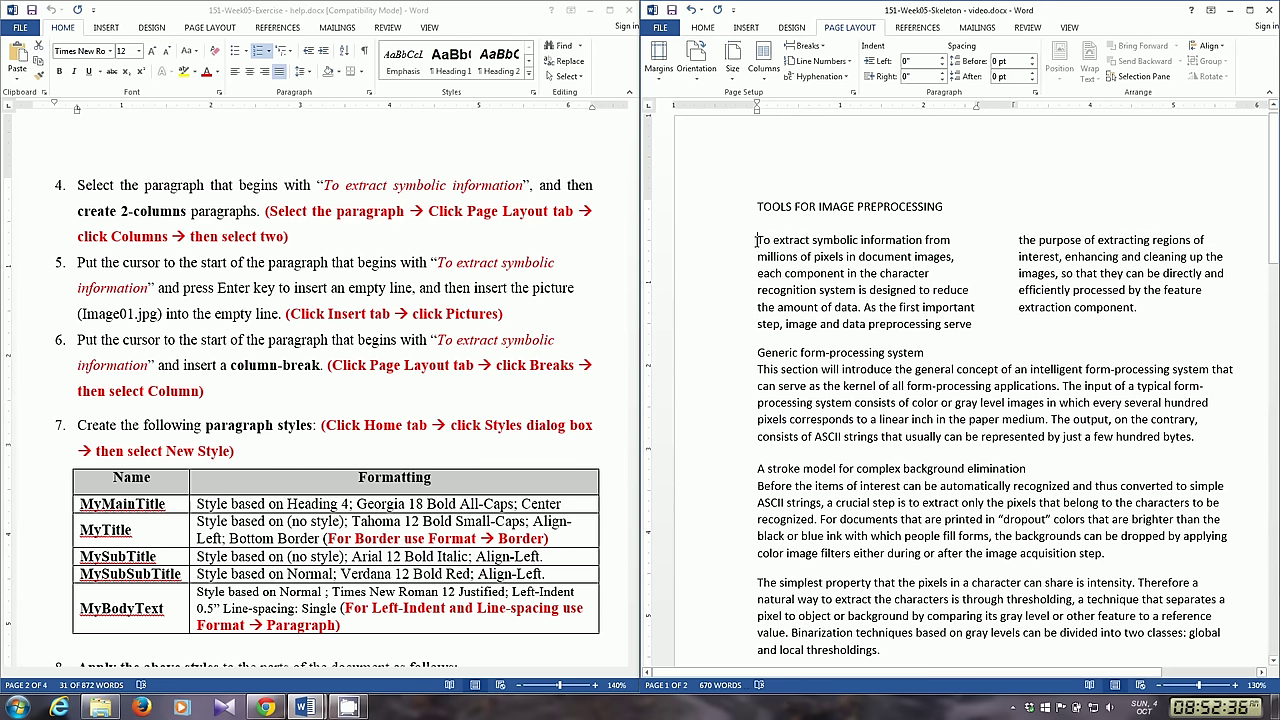
{"action": "left_click", "coordinate": [511, 313]}
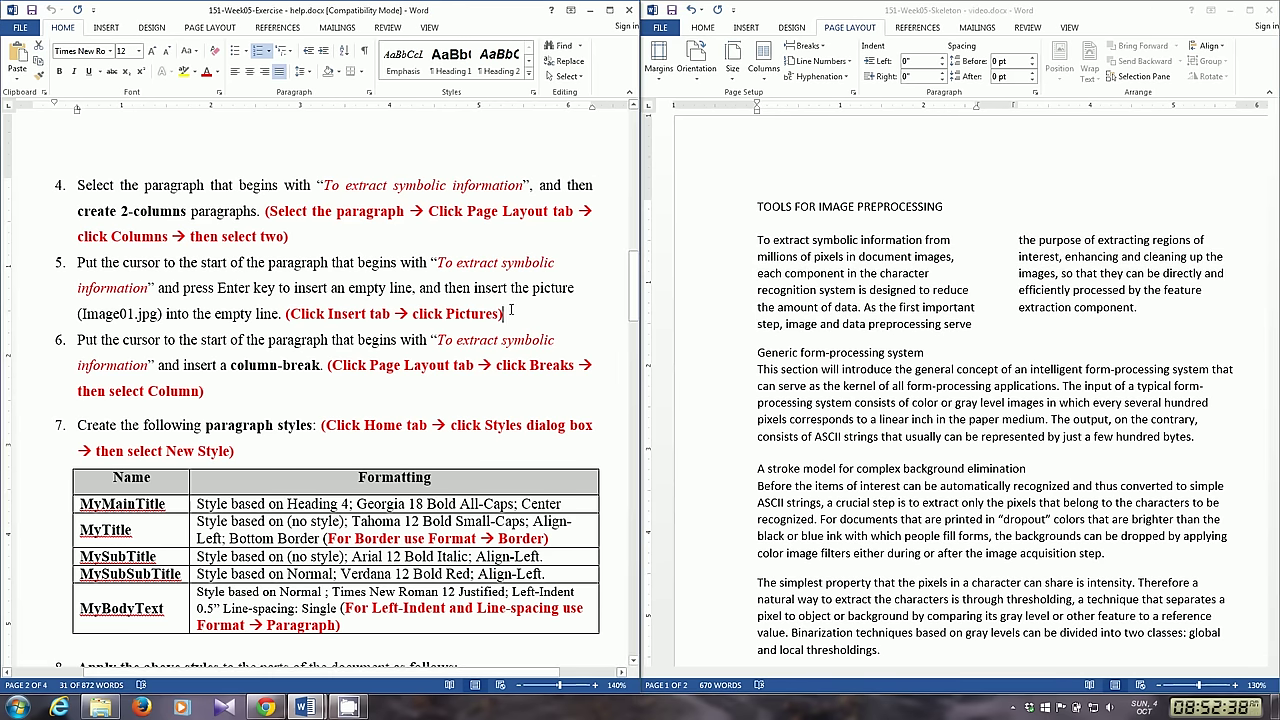
Add an empty line before 'To extract symbolic information' while reading instruction item 5
{"action": "left_click_drag", "start_coordinate": [511, 313], "coordinate": [63, 266]}
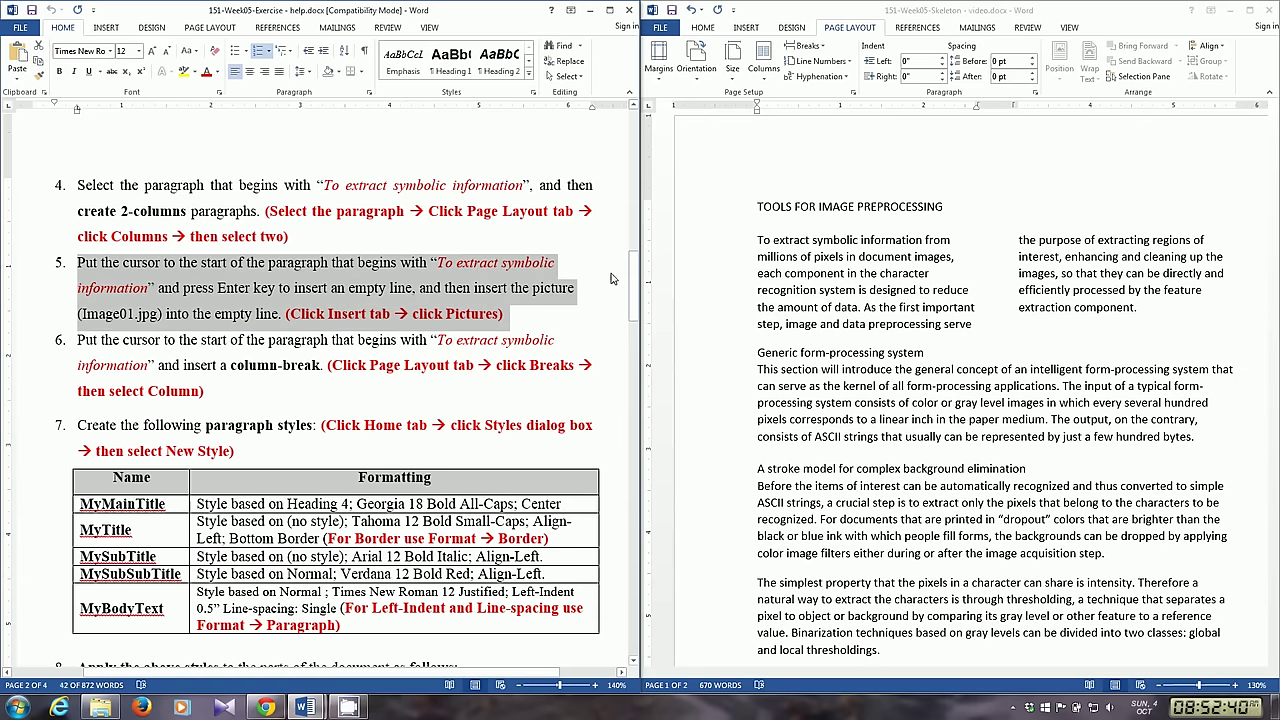
{"action": "left_click", "coordinate": [758, 241]}
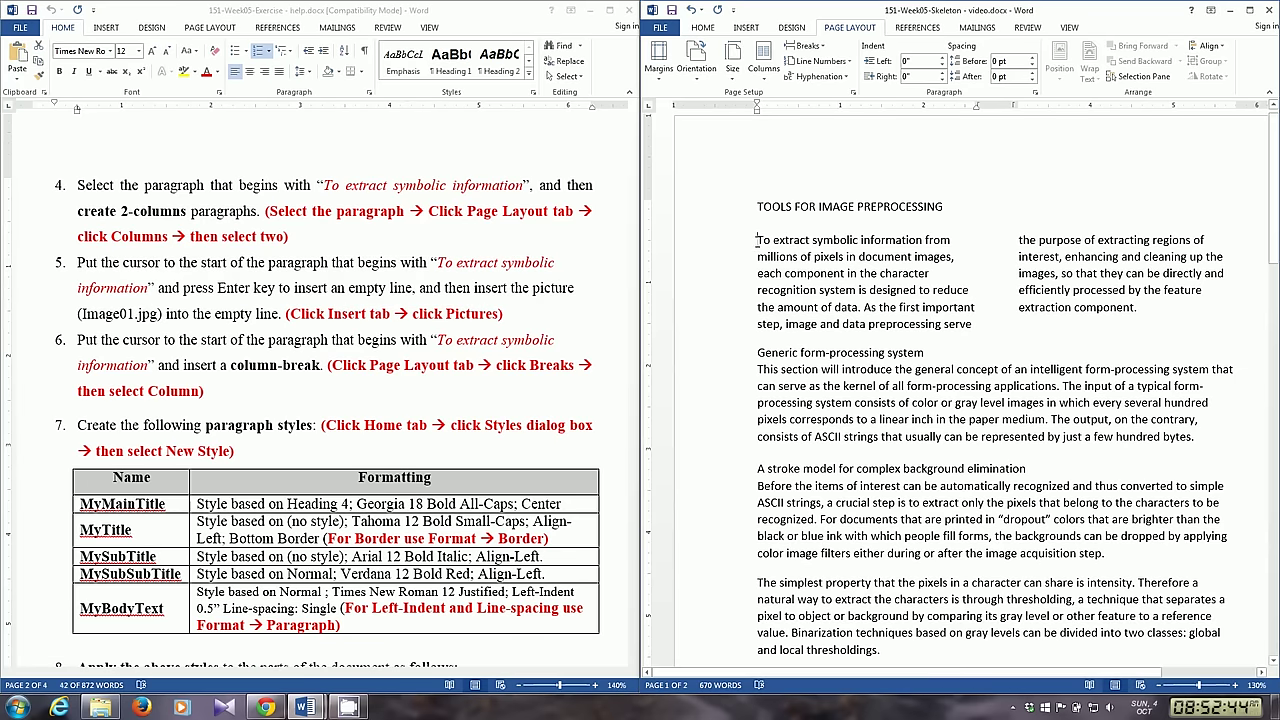
{"action": "key", "text": "Return"}
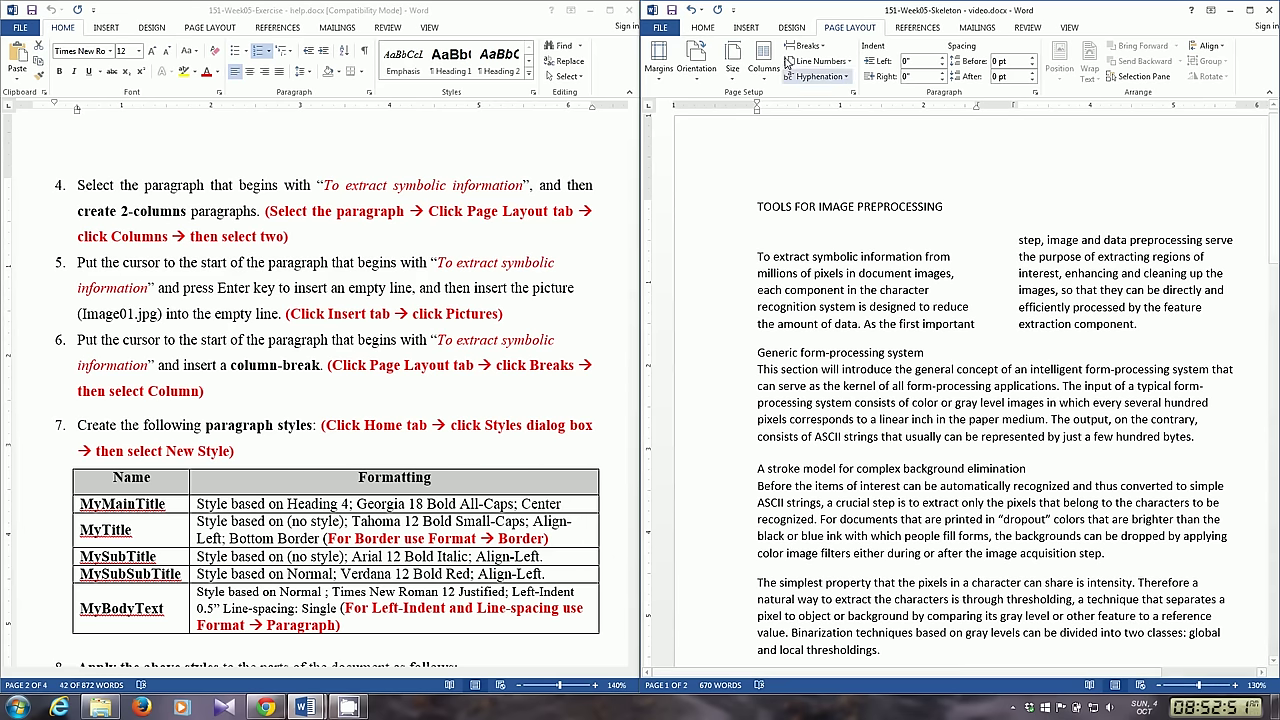
{"action": "triple_click", "coordinate": [480, 290]}
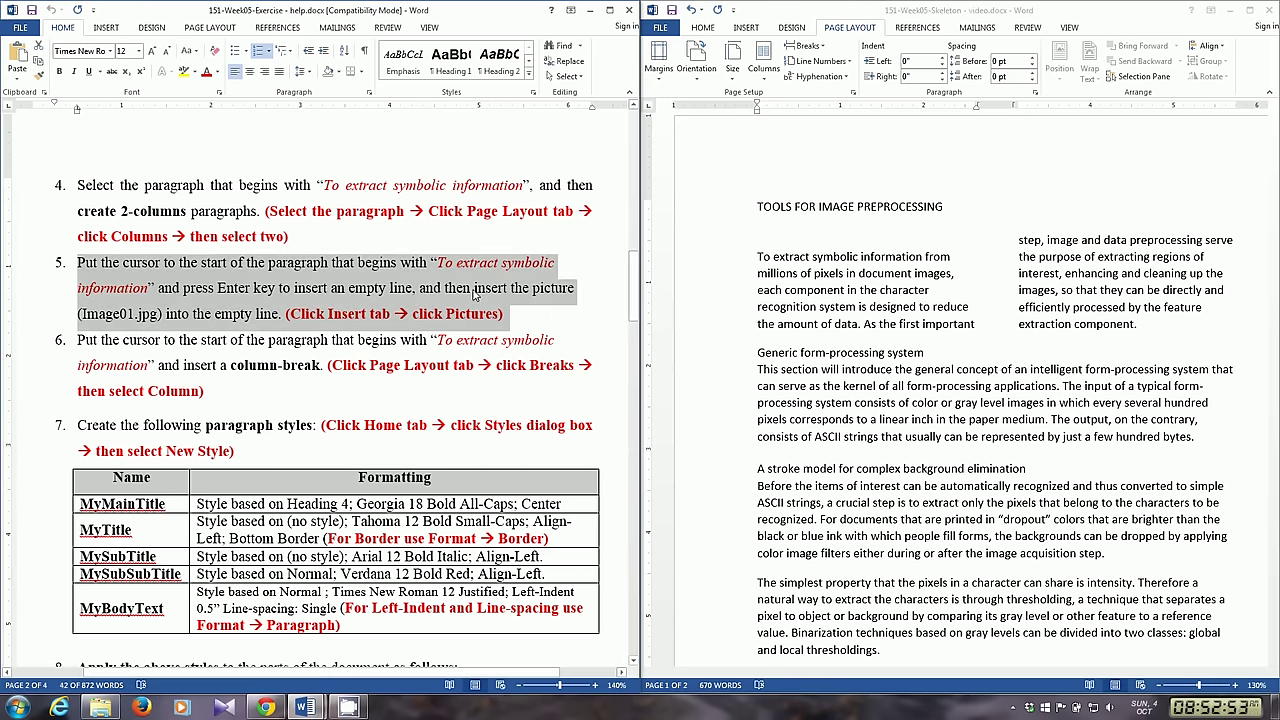
{"action": "left_click", "coordinate": [472, 289]}
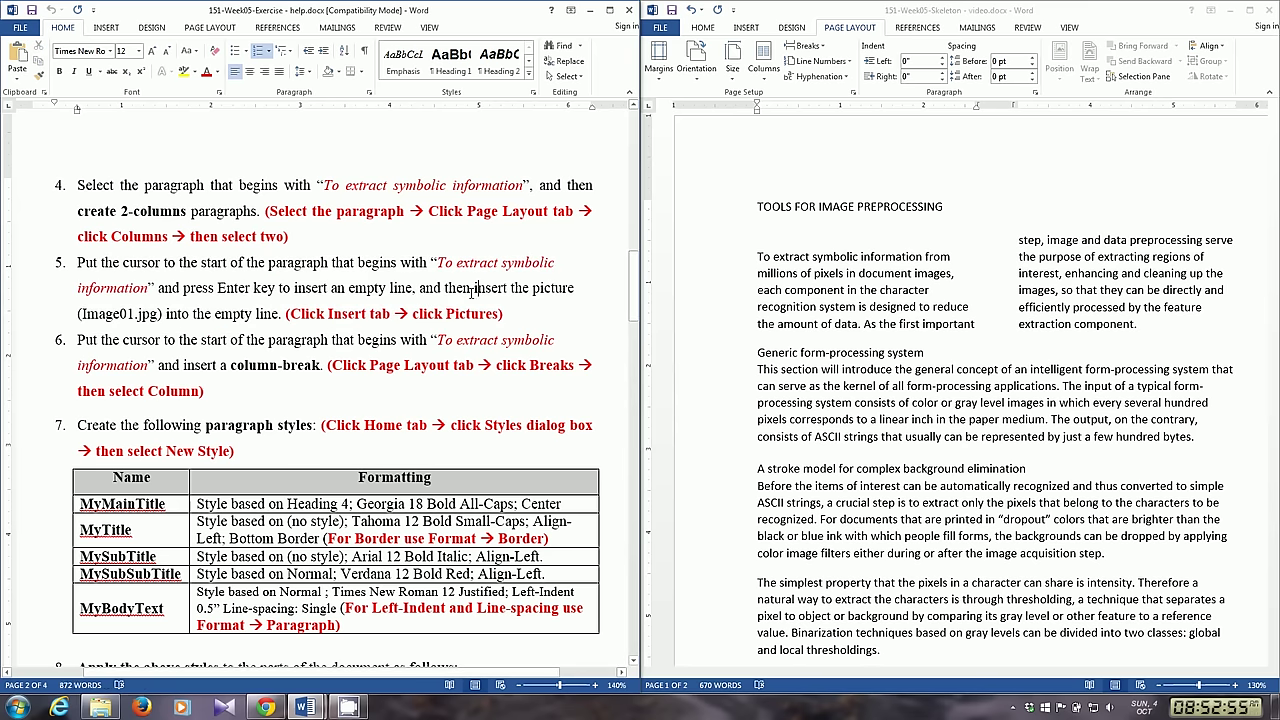
{"action": "left_click_drag", "start_coordinate": [472, 289], "coordinate": [578, 289]}
{"action": "left_click", "coordinate": [775, 241]}
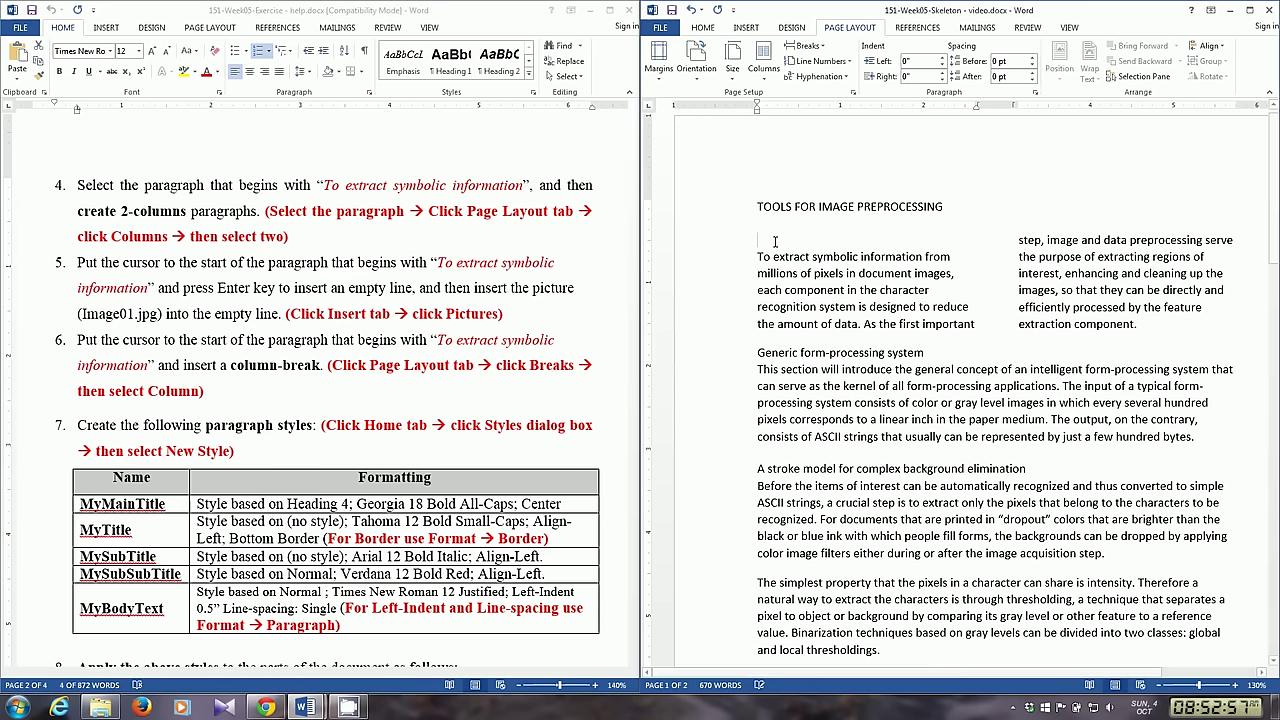
Insert Image01.jpg from Dropbox > KFUPM 151 > WEEK-05 > WEEK-05 on the new line
{"action": "left_click", "coordinate": [745, 27]}
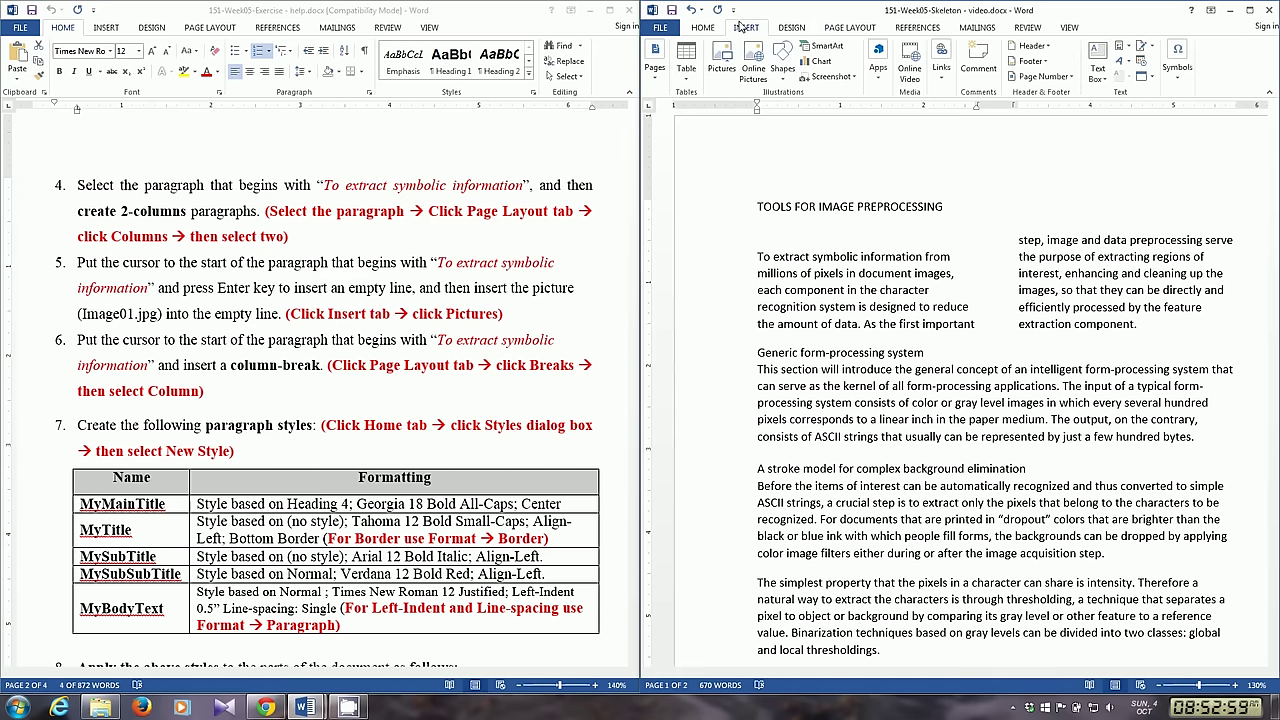
{"action": "left_click", "coordinate": [730, 77]}
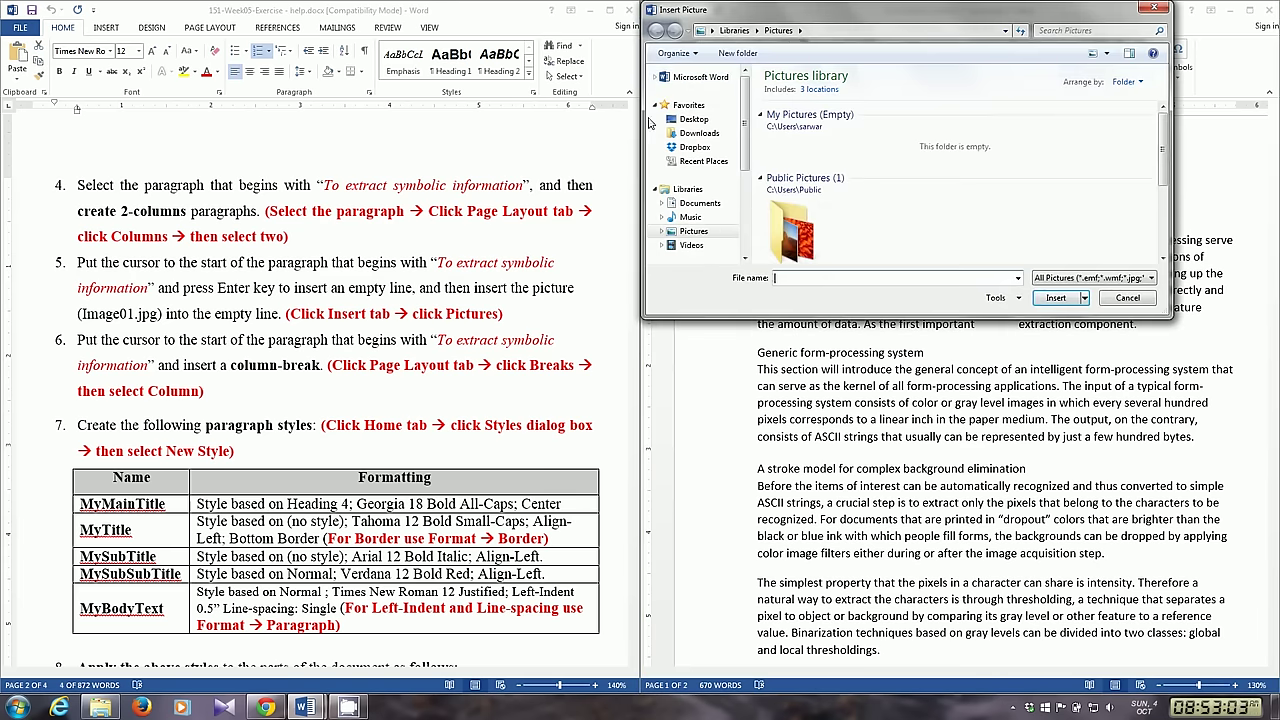
{"action": "left_click", "coordinate": [698, 149]}
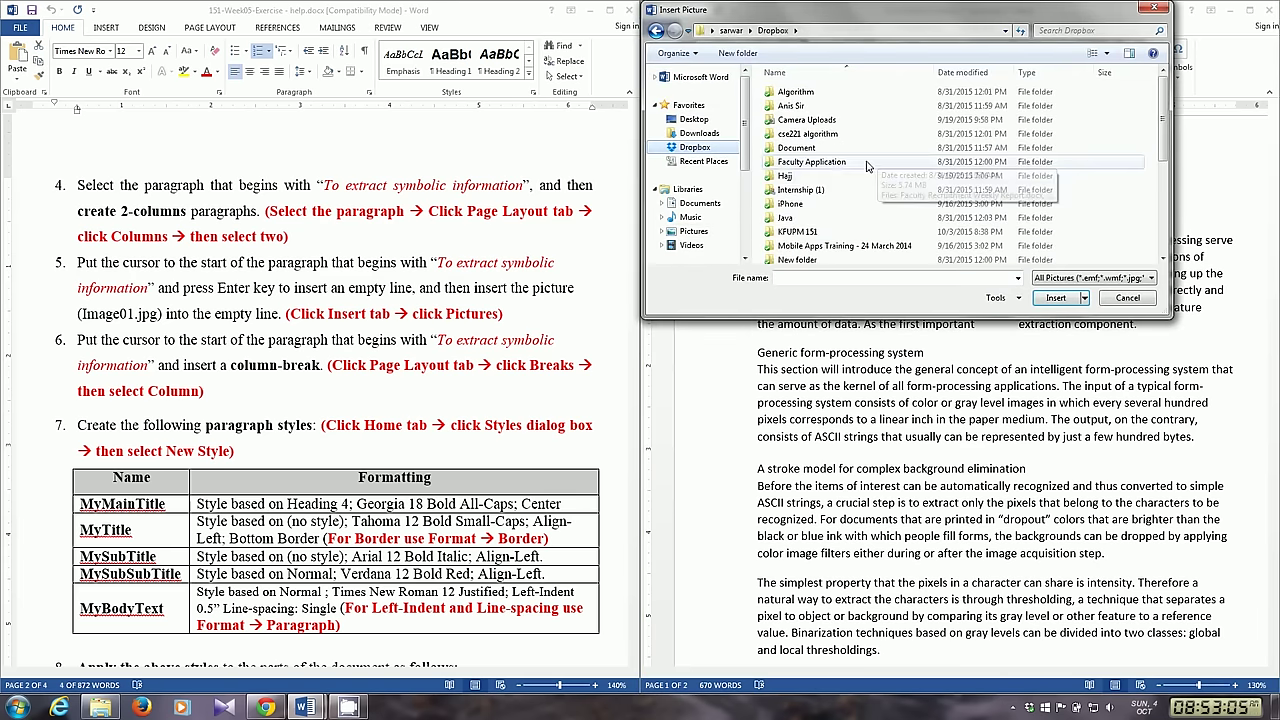
{"action": "double_click", "coordinate": [798, 231]}
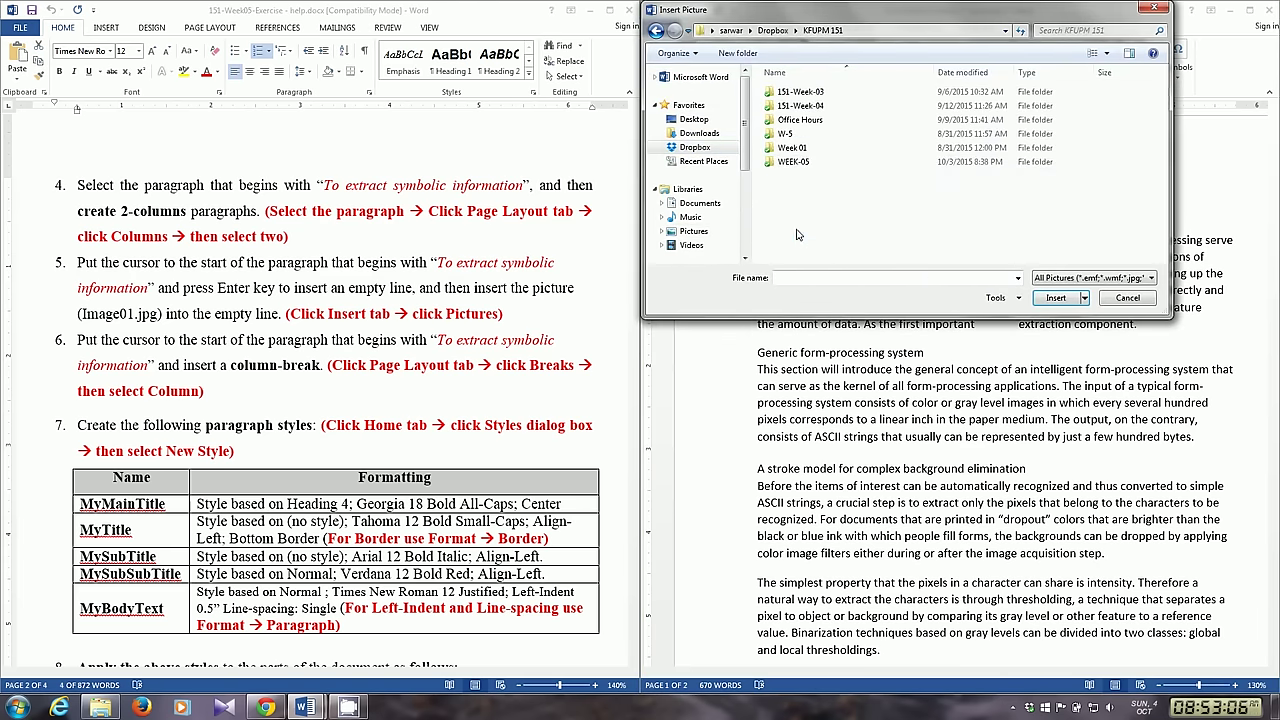
{"action": "double_click", "coordinate": [805, 161]}
{"action": "double_click", "coordinate": [810, 93]}
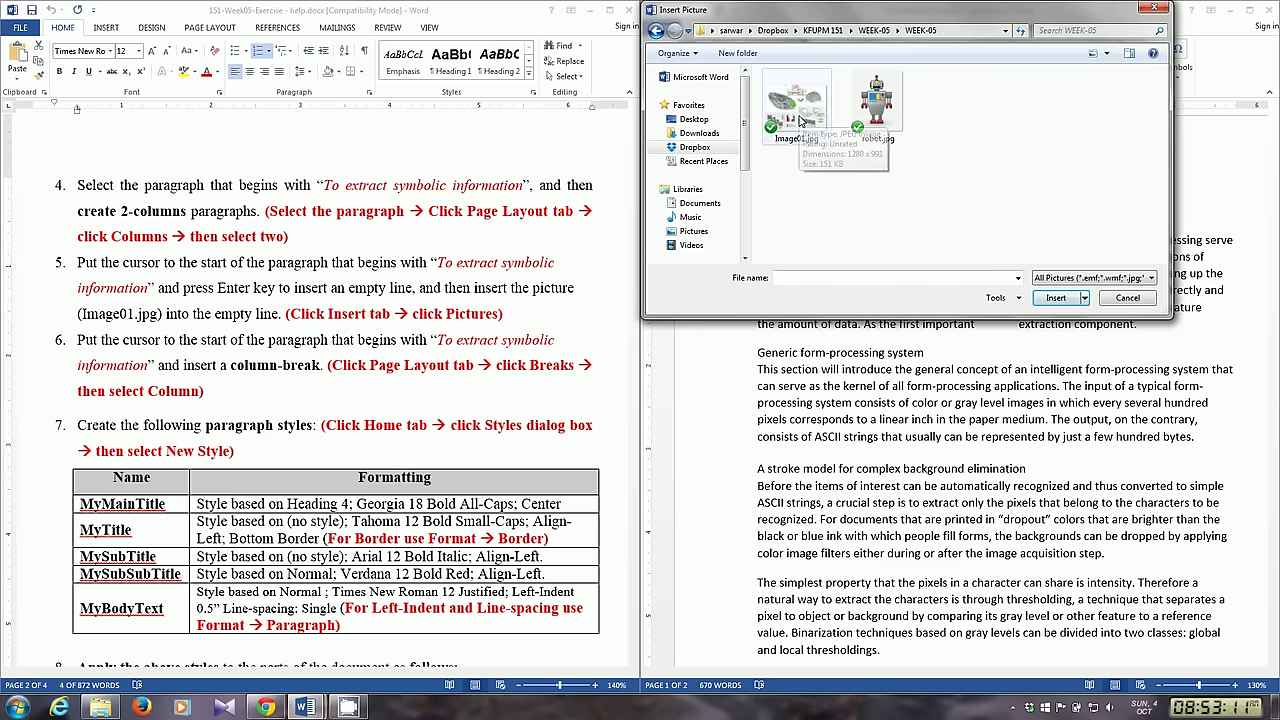
{"action": "double_click", "coordinate": [801, 118]}
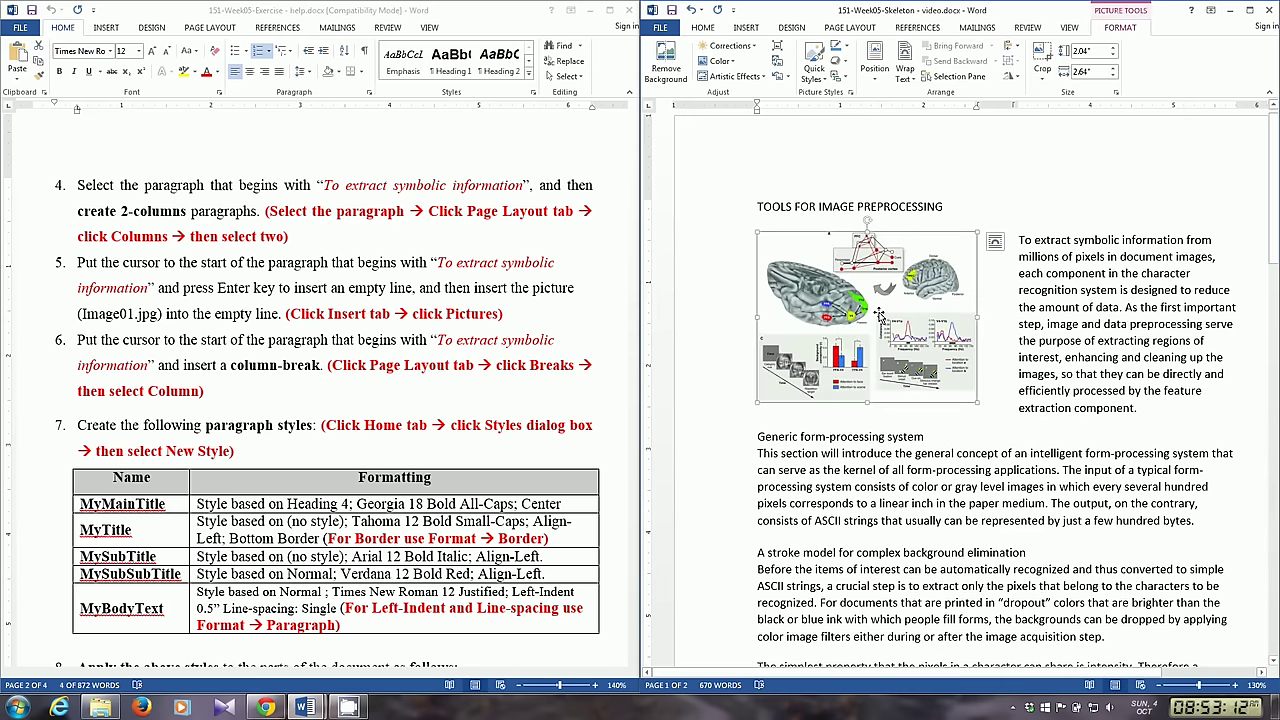
{"action": "left_click_drag", "start_coordinate": [576, 290], "coordinate": [445, 290]}
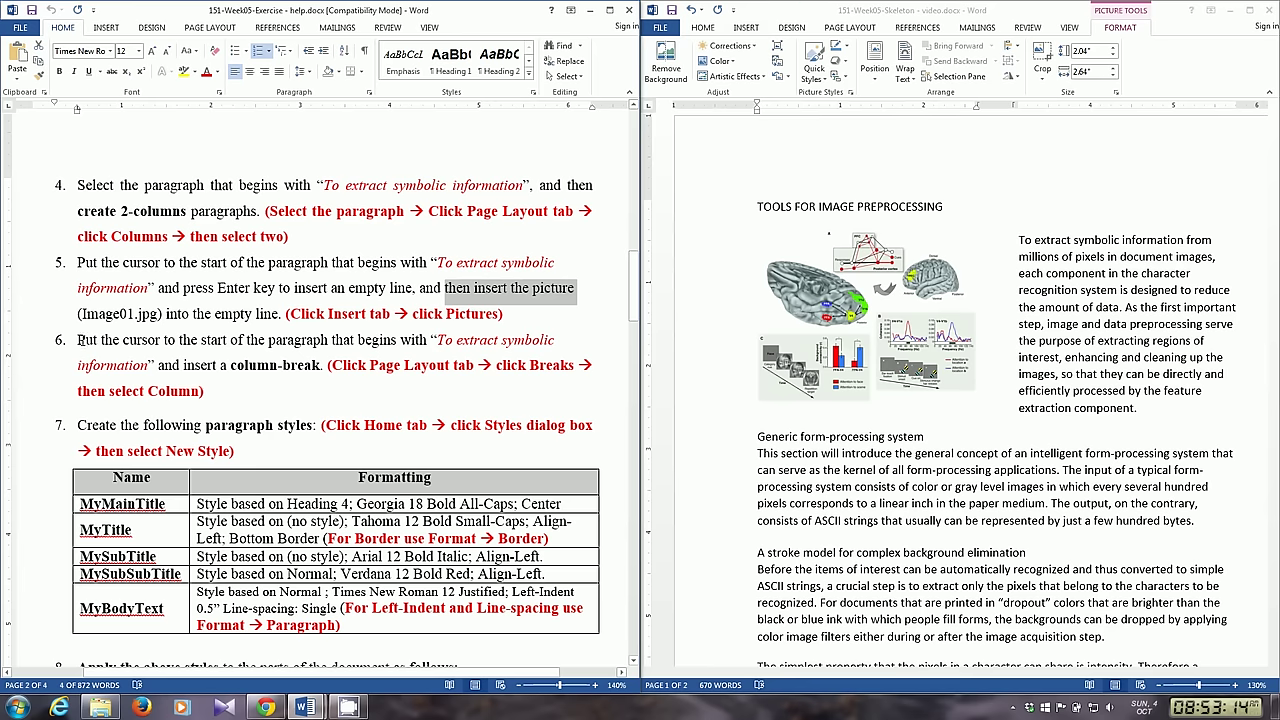
{"action": "left_click_drag", "start_coordinate": [78, 341], "coordinate": [206, 392]}
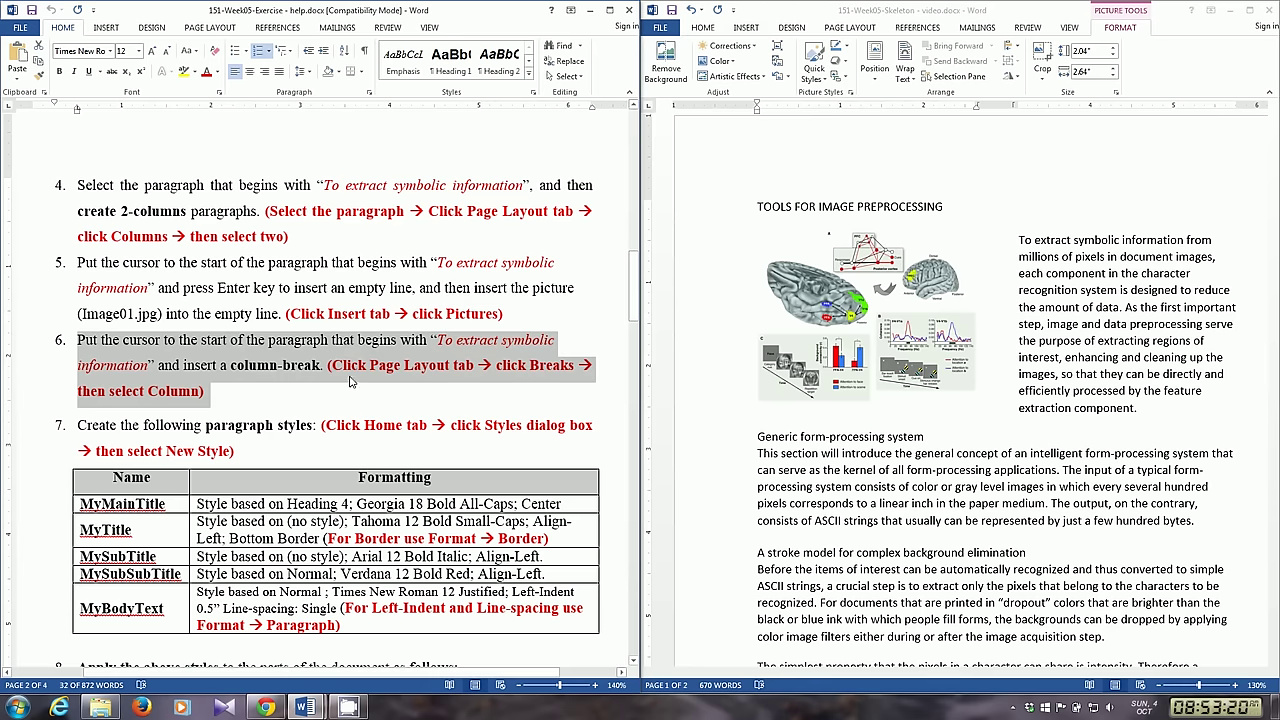
Insert a column break before 'To extract symbolic information'
{"action": "left_click", "coordinate": [1043, 256]}
{"action": "left_click", "coordinate": [1019, 241]}
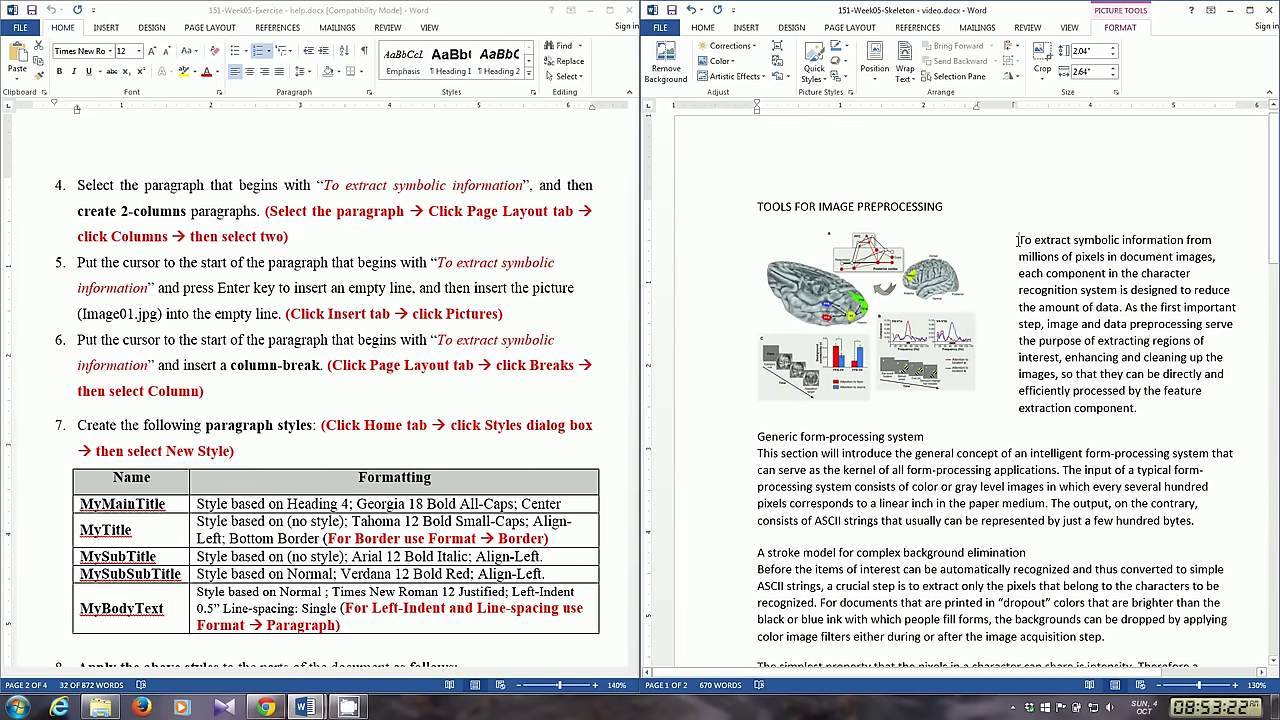
{"action": "left_click", "coordinate": [845, 28]}
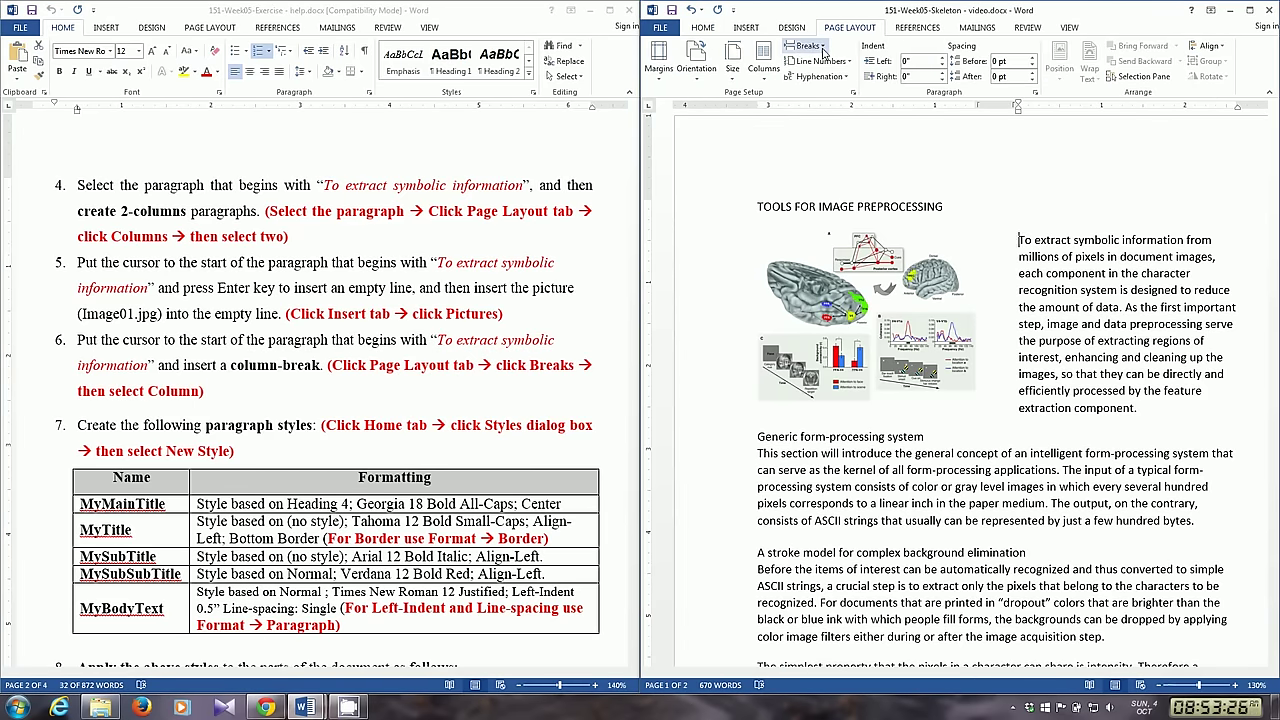
{"action": "left_click", "coordinate": [822, 47]}
{"action": "left_click", "coordinate": [822, 135]}
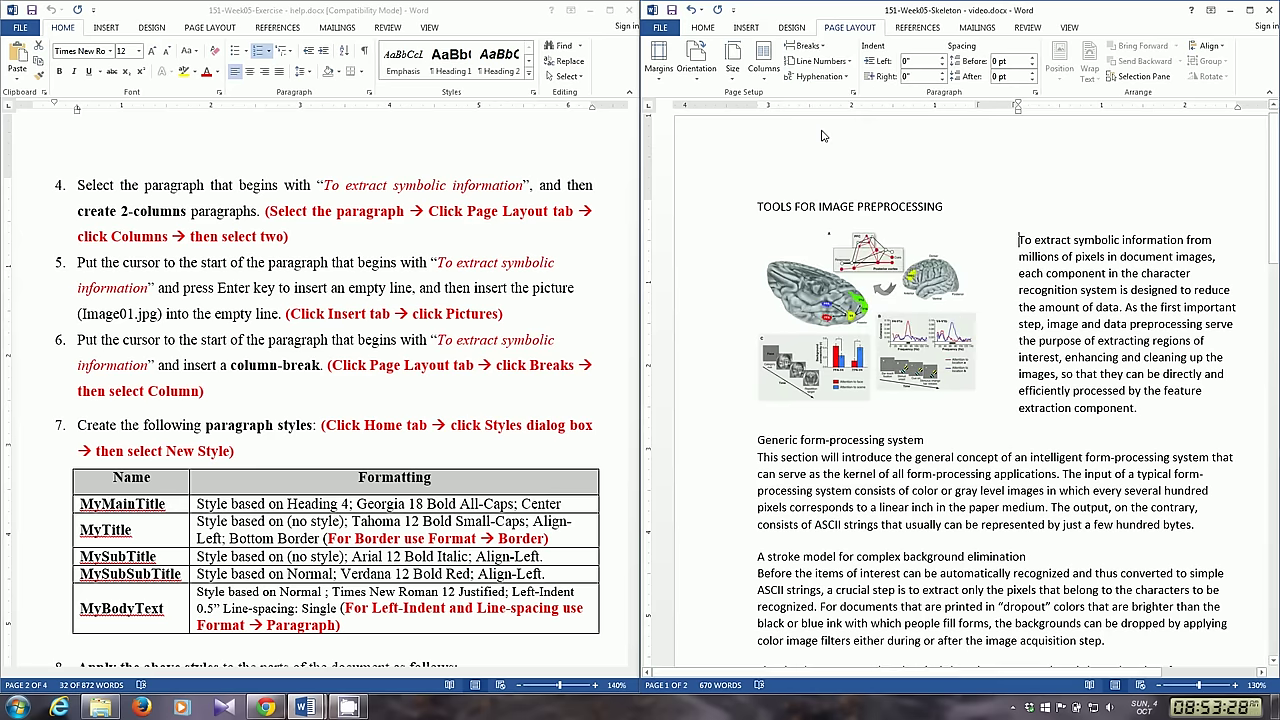
Read steps 6–8 and place the cursor in the 'This section will introduce' paragraph
{"action": "triple_click", "coordinate": [130, 365]}
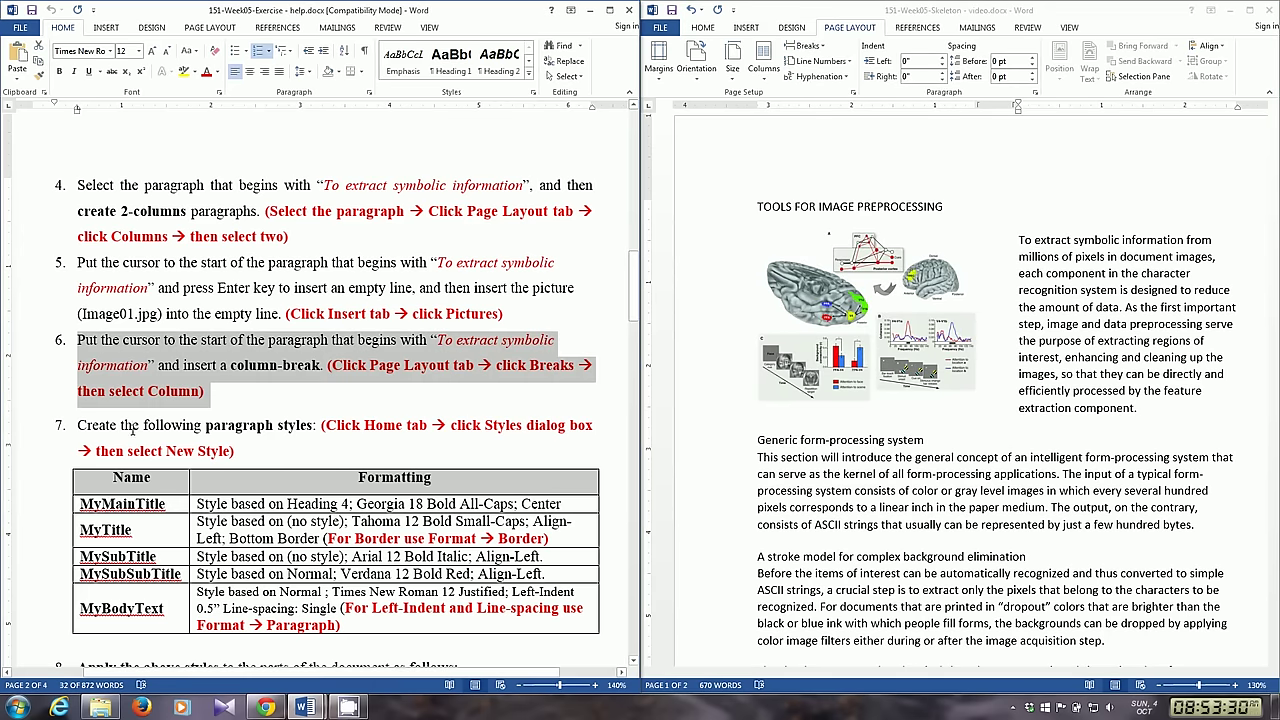
{"action": "left_click_drag", "start_coordinate": [70, 426], "coordinate": [240, 452]}
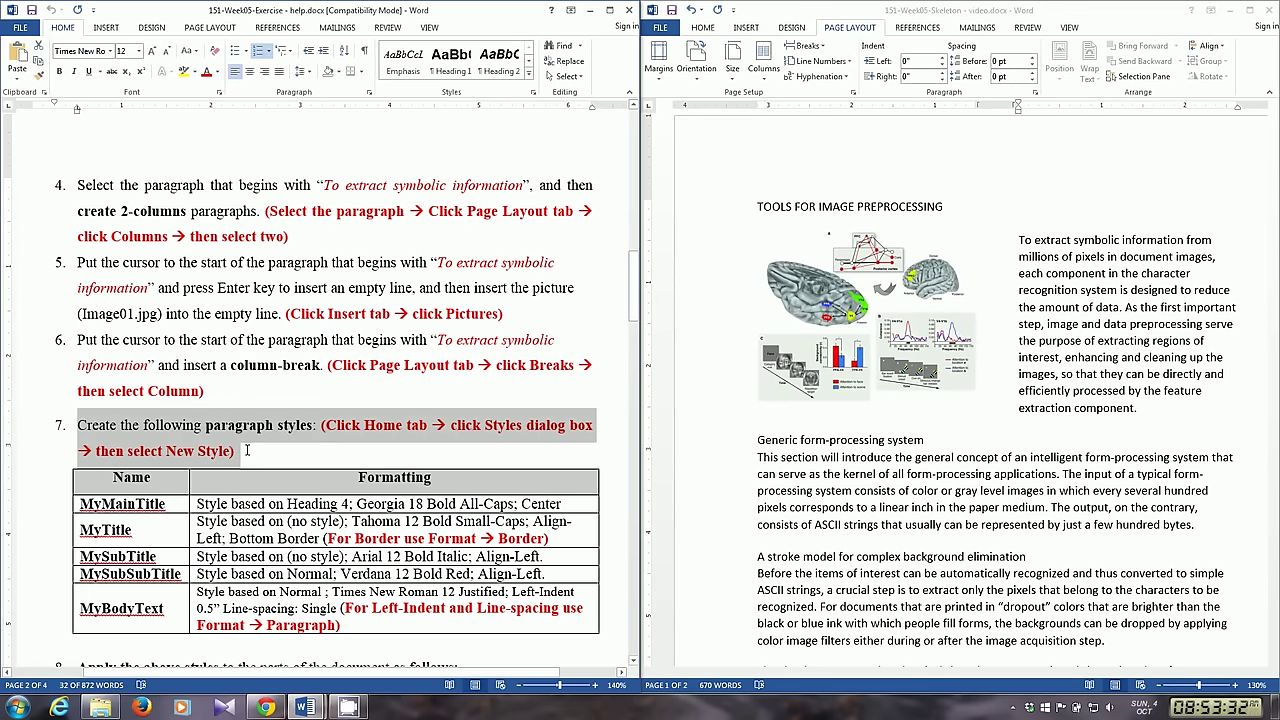
{"action": "scroll", "coordinate": [353, 473], "scroll_direction": "down", "scroll_amount": 5}
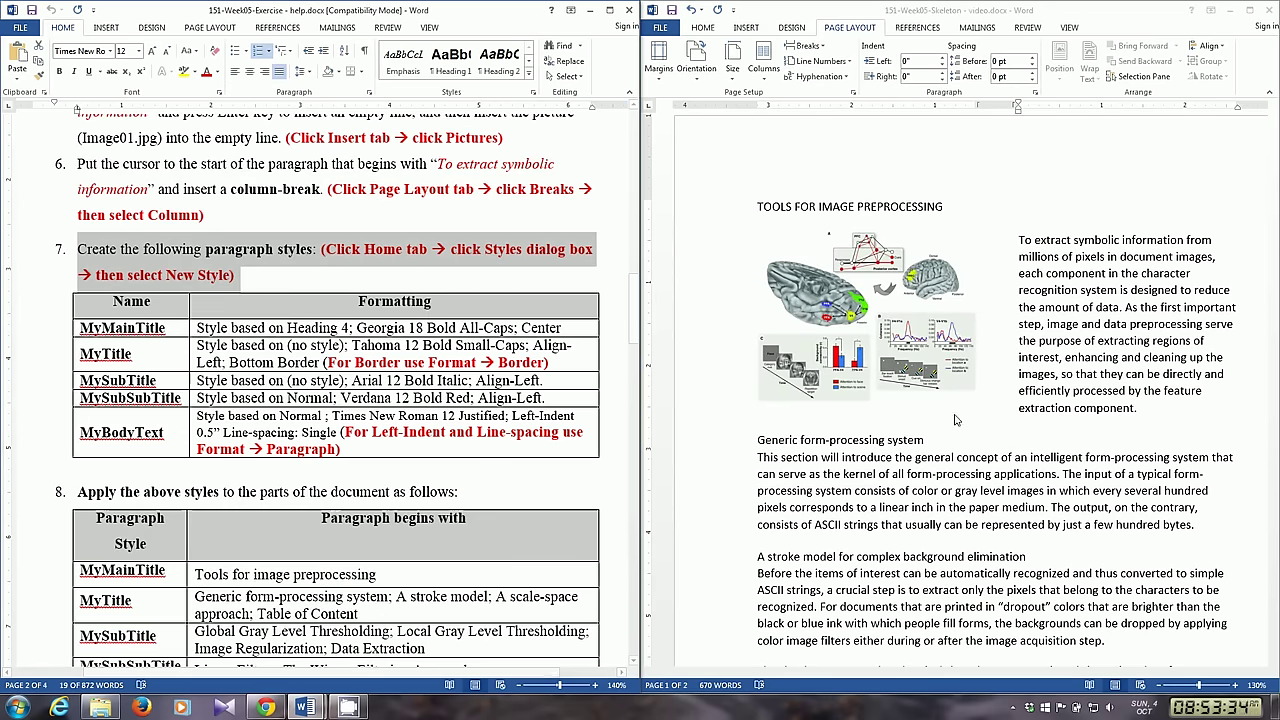
{"action": "left_click", "coordinate": [915, 508]}
{"action": "left_click", "coordinate": [917, 454]}
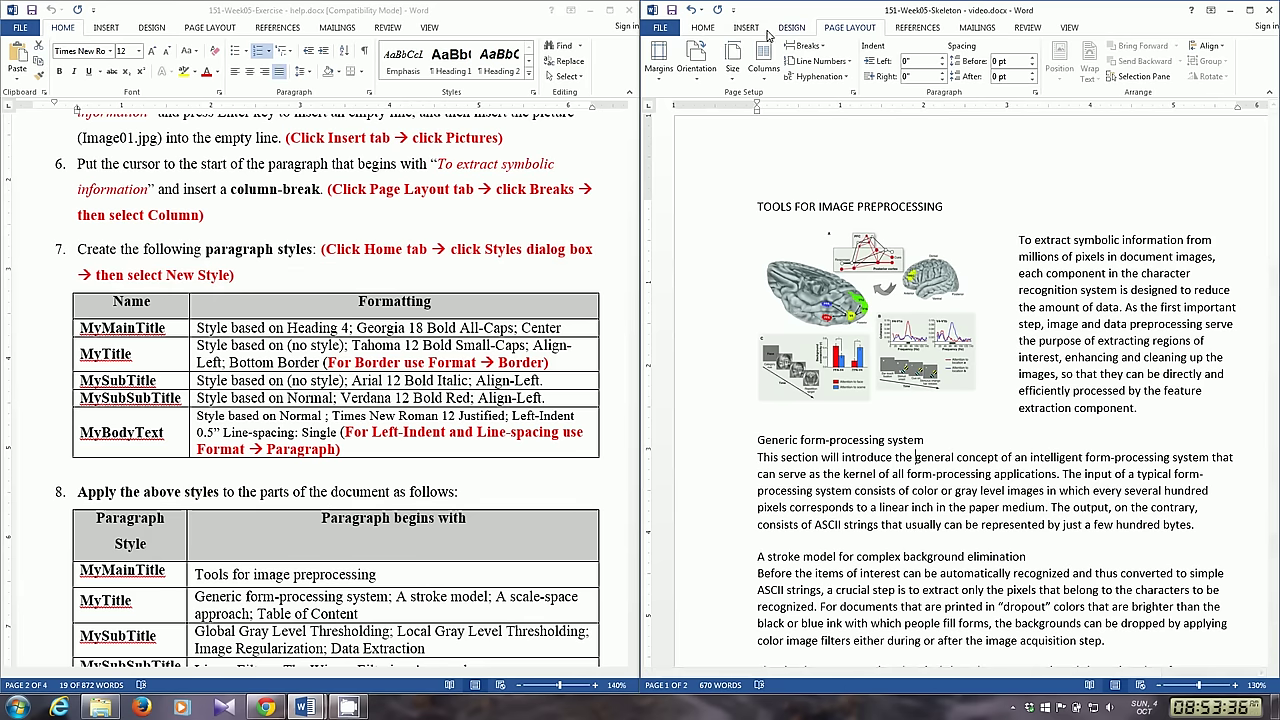
{"action": "left_click", "coordinate": [702, 28]}
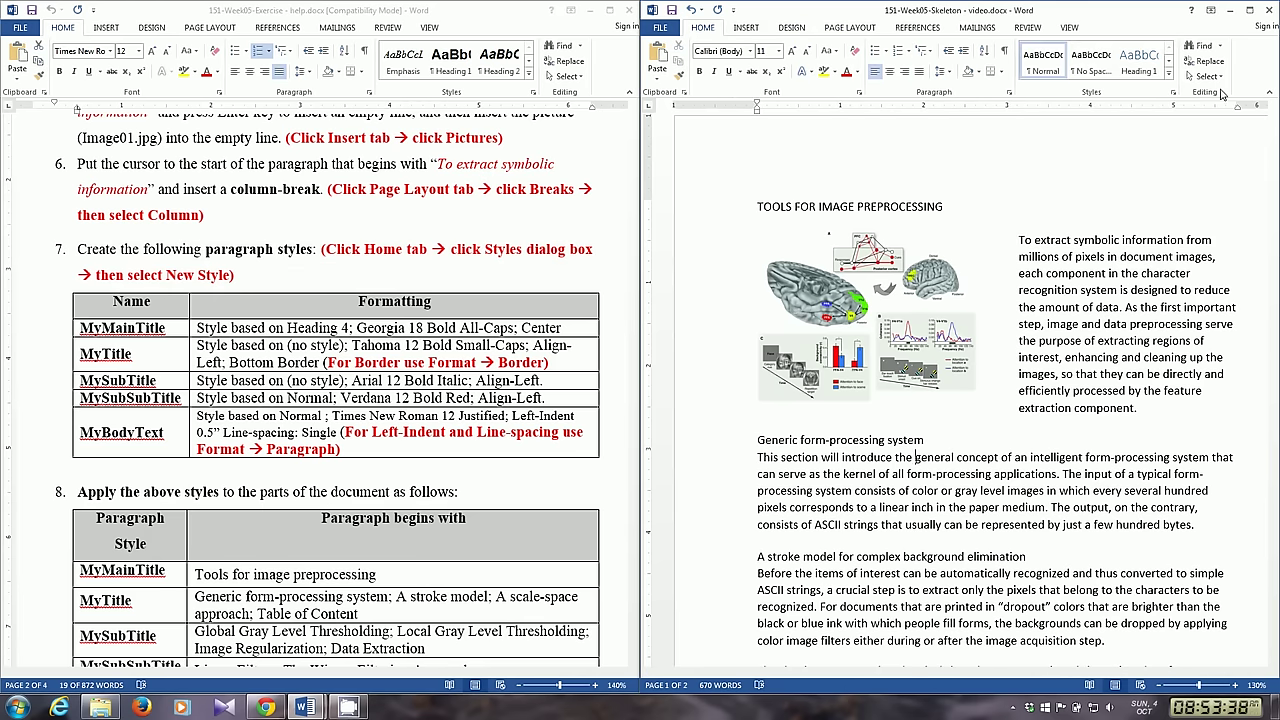
Start a new paragraph style named Mymaintitle based on Heading 4
{"action": "left_click", "coordinate": [1173, 93]}
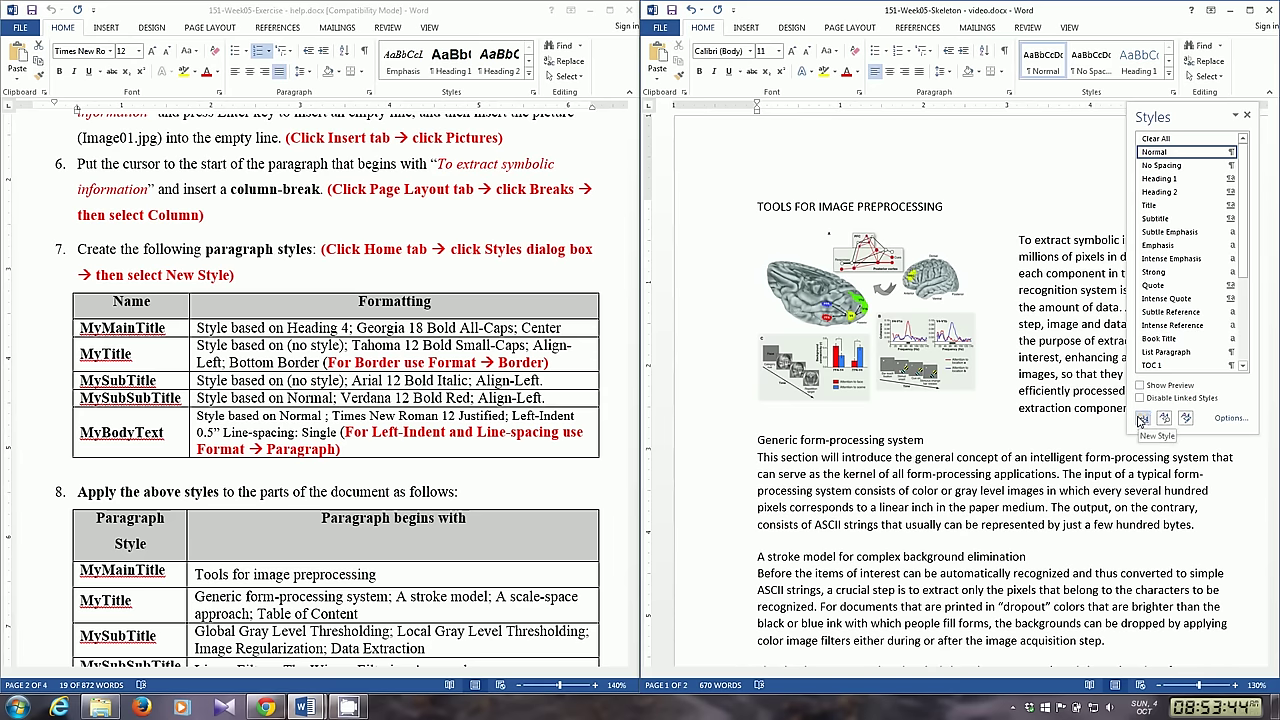
{"action": "left_click", "coordinate": [1143, 419]}
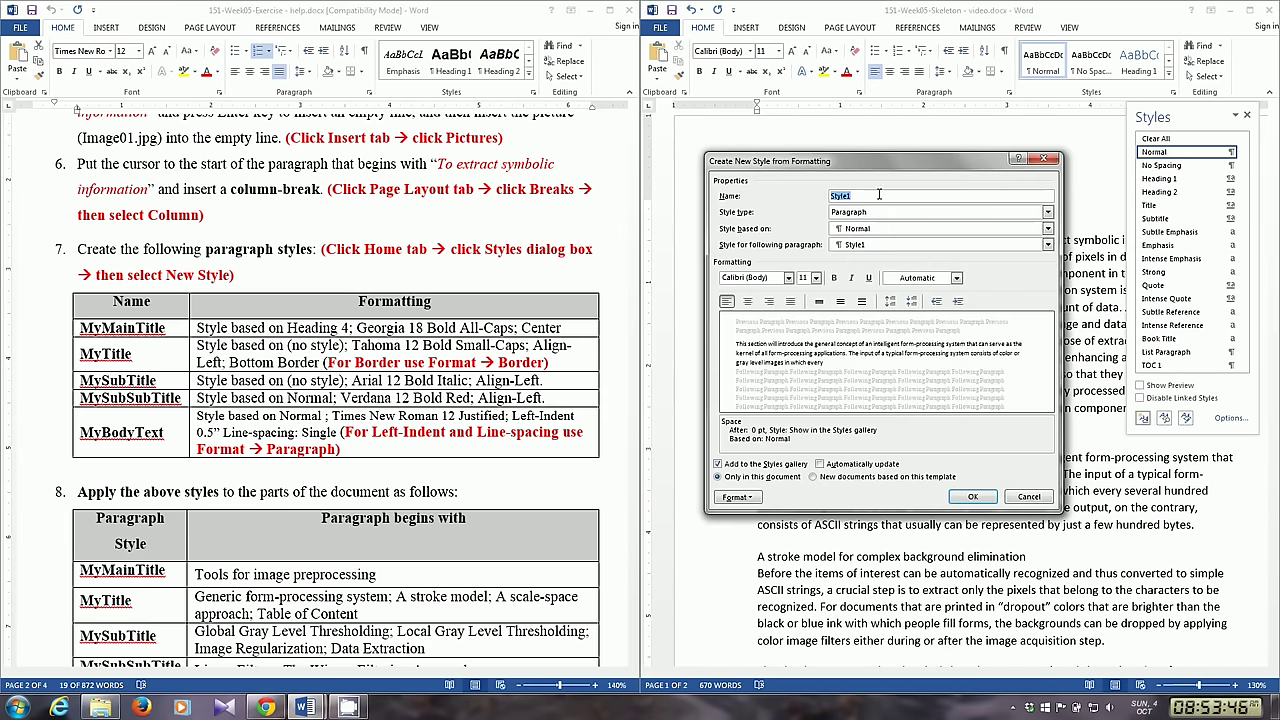
{"action": "type", "text": "My"}
{"action": "type", "text": "MainTi"}
{"action": "left_click", "coordinate": [856, 233]}
{"action": "left_click", "coordinate": [860, 296]}
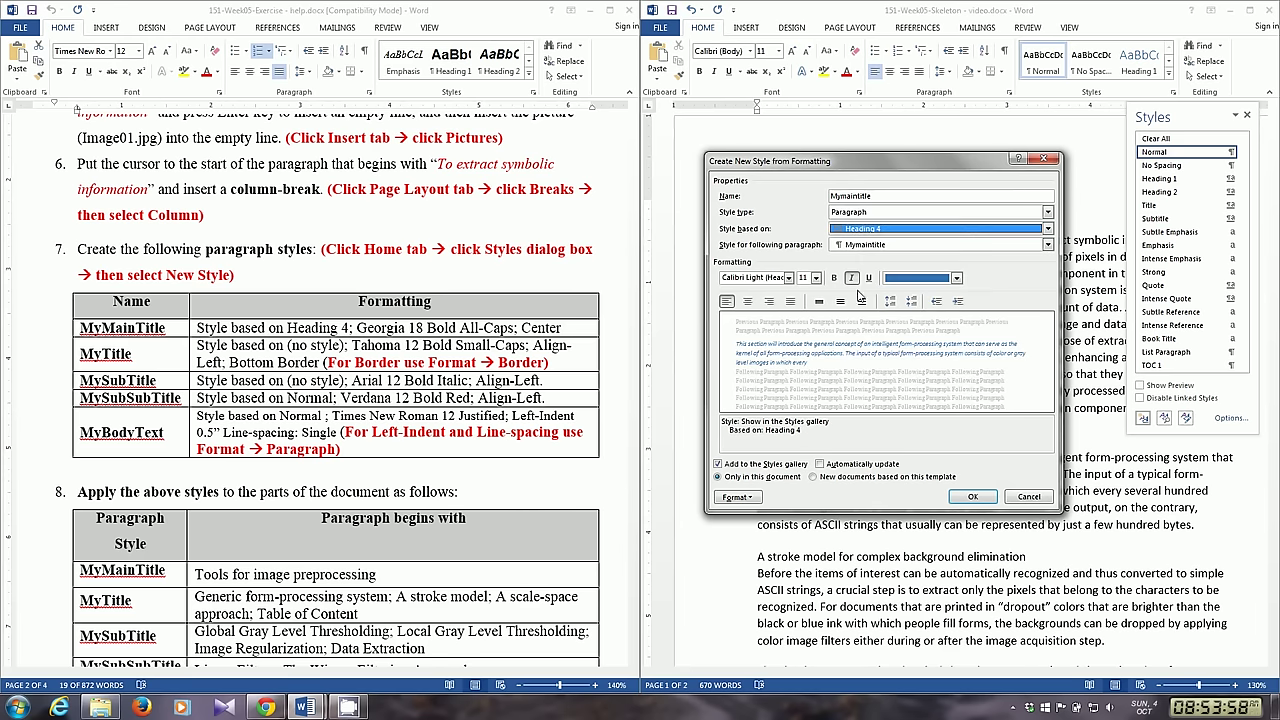
Set the style to Georgia 18, bold, not italic, centered
{"action": "left_click", "coordinate": [745, 279]}
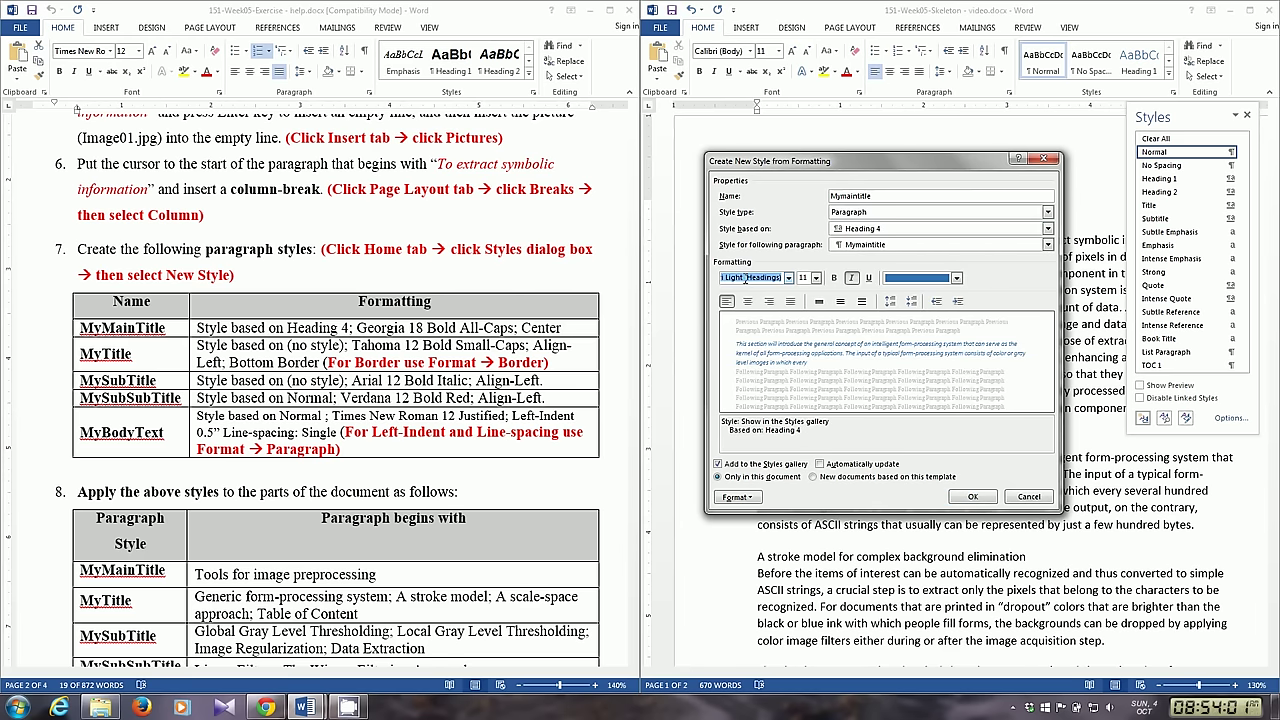
{"action": "type", "text": "Georgia"}
{"action": "left_click", "coordinate": [763, 279]}
{"action": "left_click", "coordinate": [816, 279]}
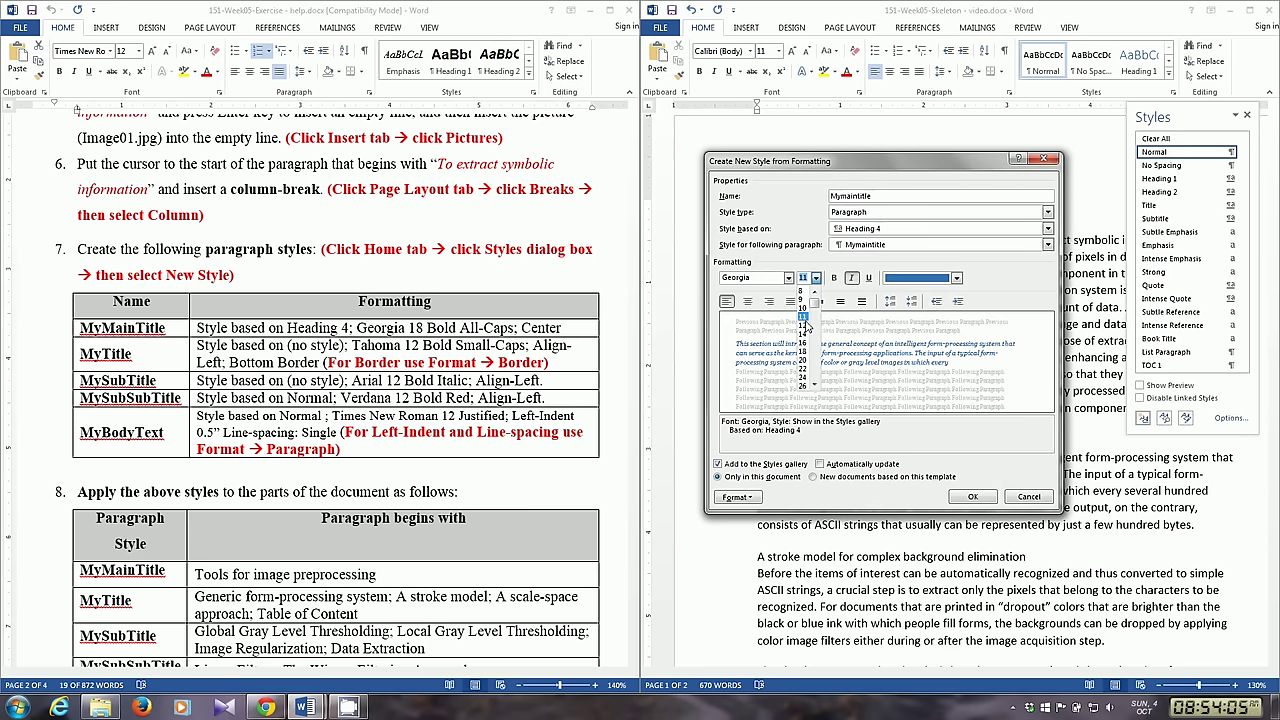
{"action": "left_click", "coordinate": [802, 357]}
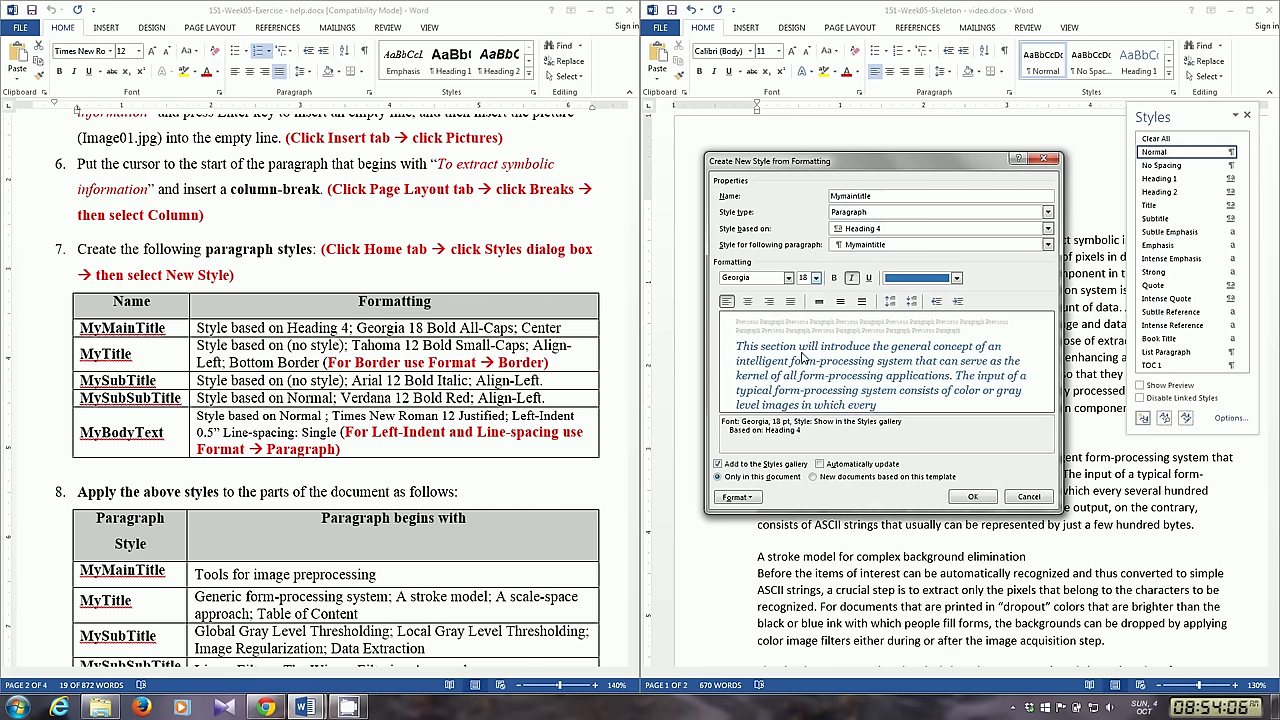
{"action": "left_click", "coordinate": [834, 278]}
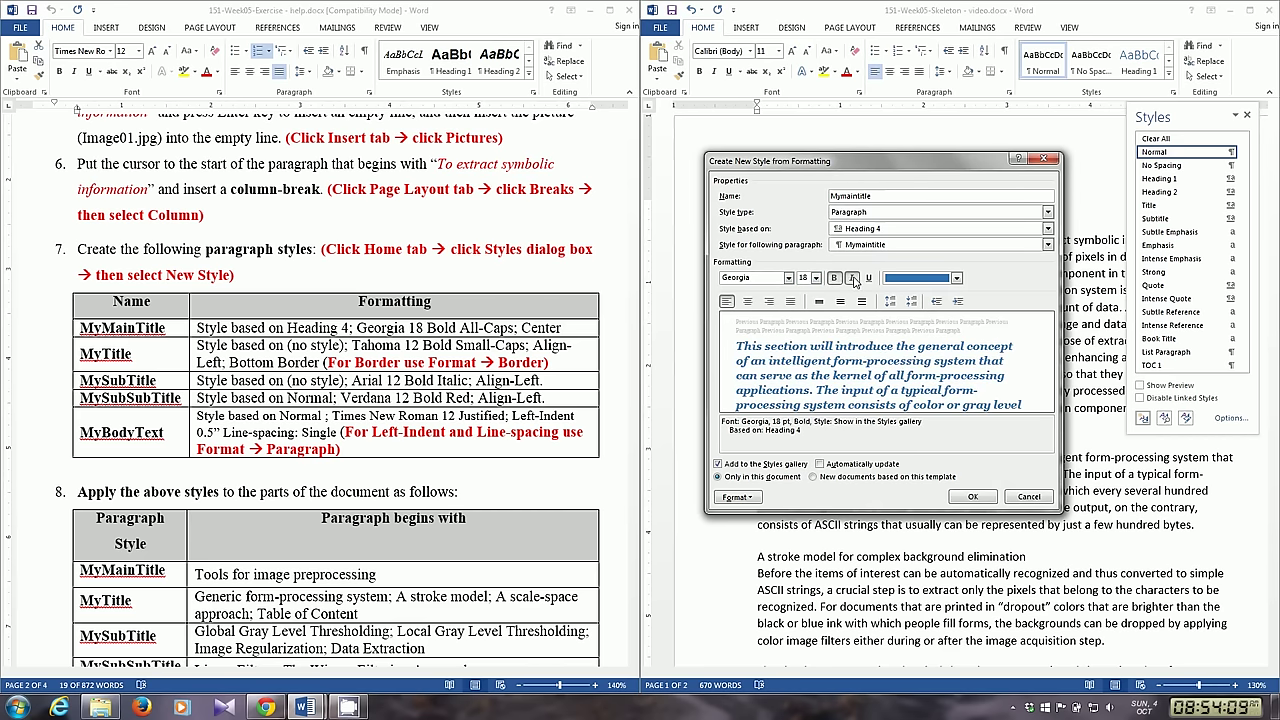
{"action": "left_click", "coordinate": [851, 278]}
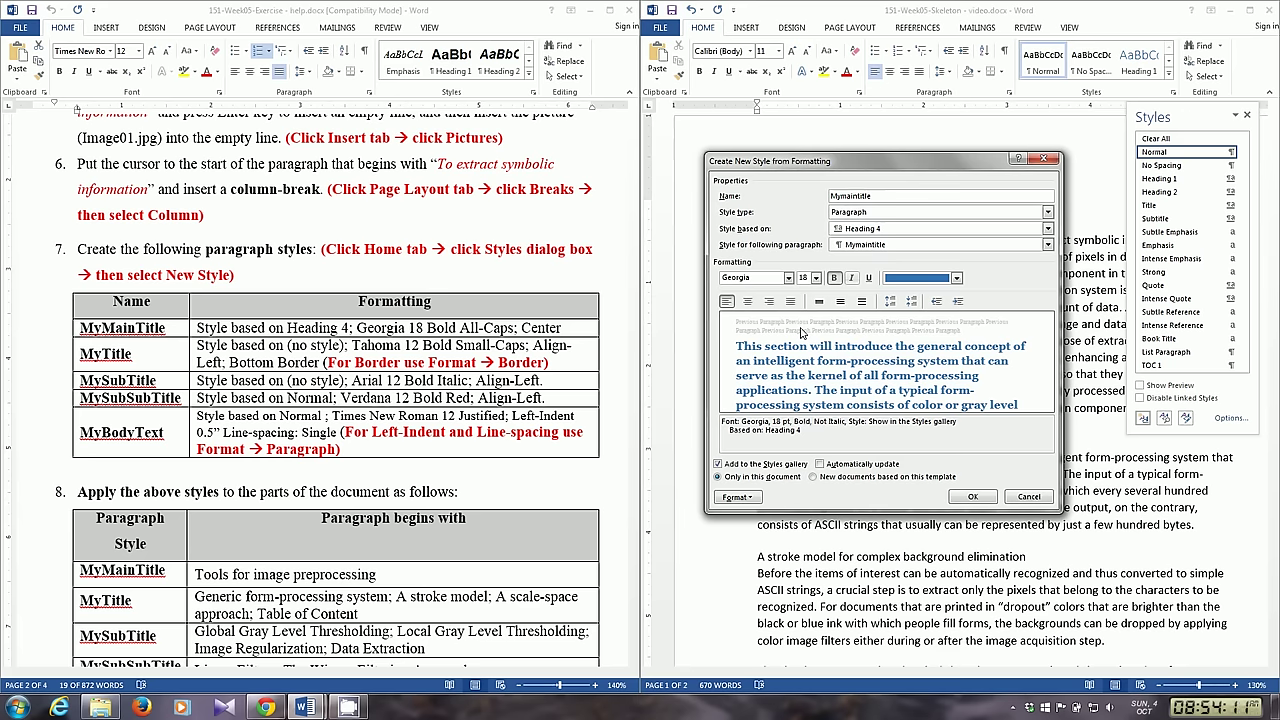
{"action": "left_click", "coordinate": [748, 302]}
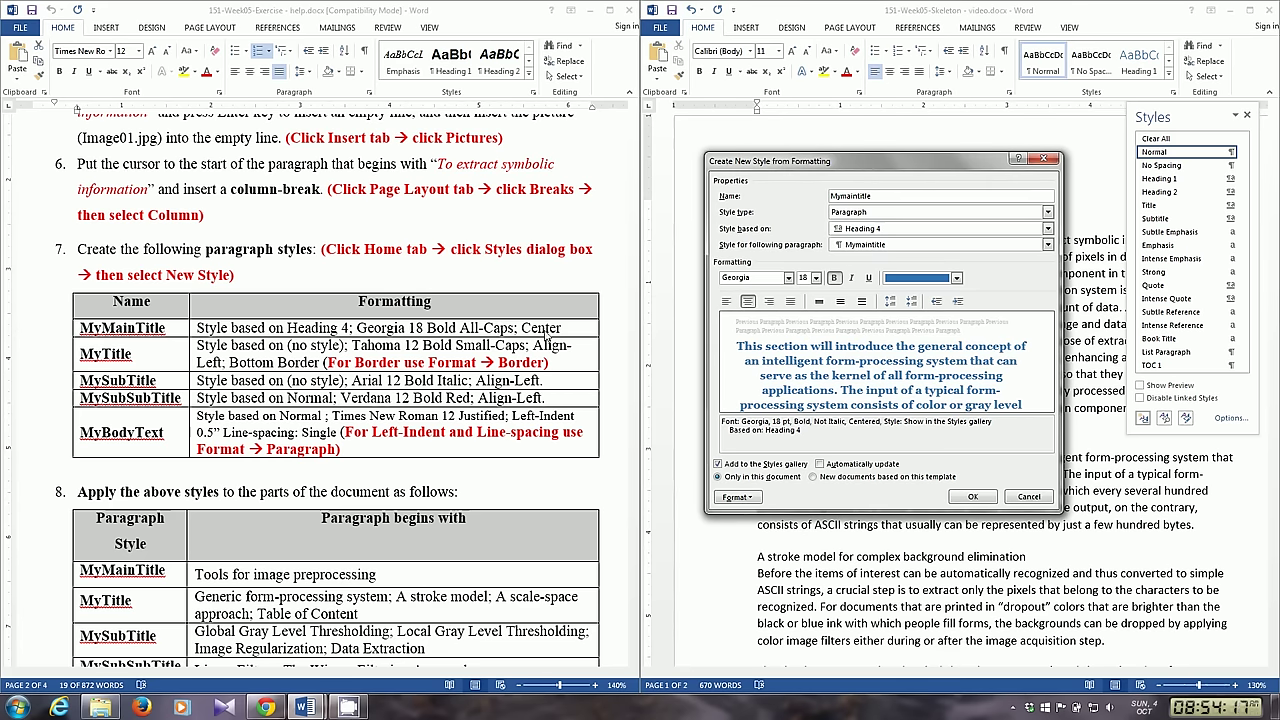
Turn on all caps for the style and create Mymaintitle
{"action": "left_click", "coordinate": [735, 497]}
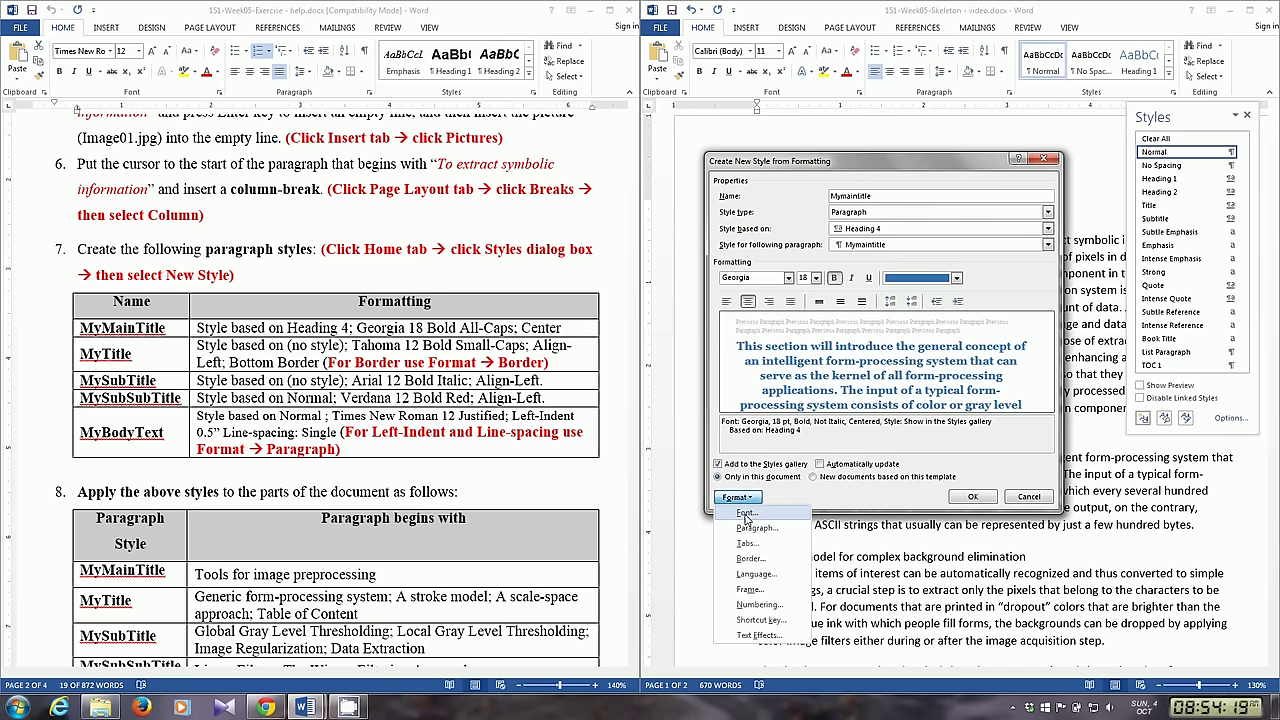
{"action": "left_click", "coordinate": [748, 518]}
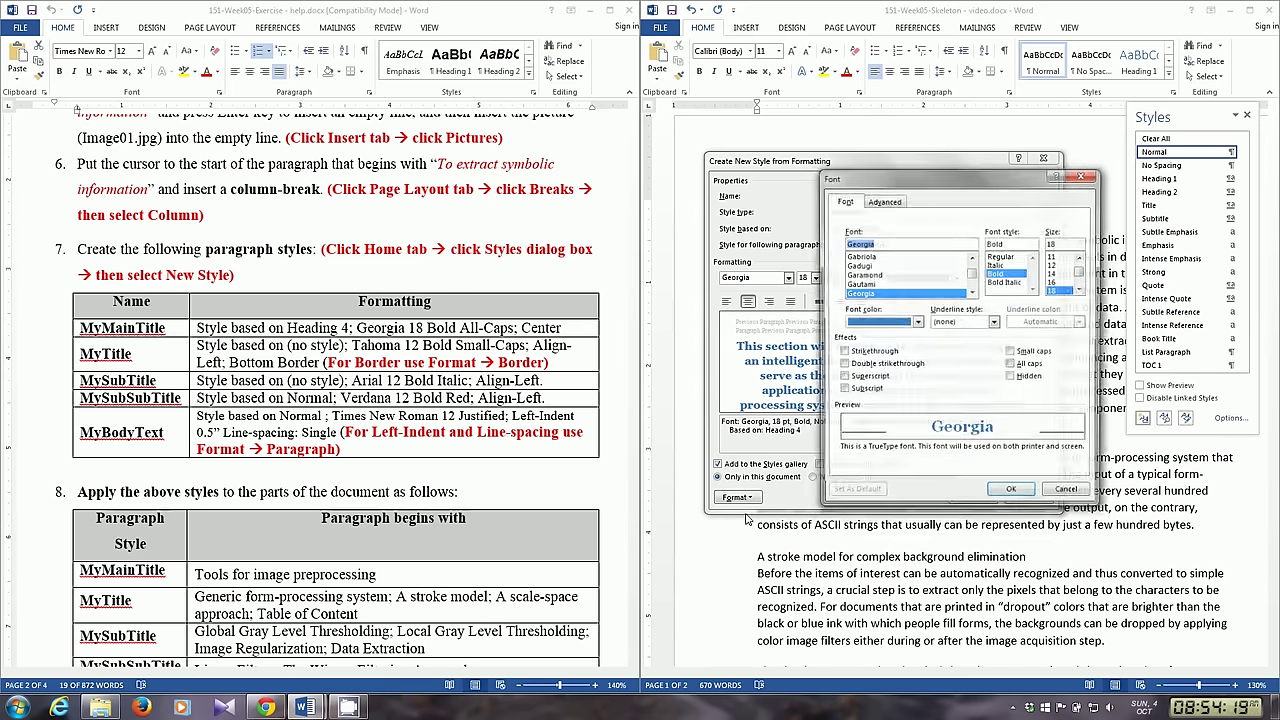
{"action": "left_click", "coordinate": [1011, 364]}
{"action": "left_click", "coordinate": [1013, 495]}
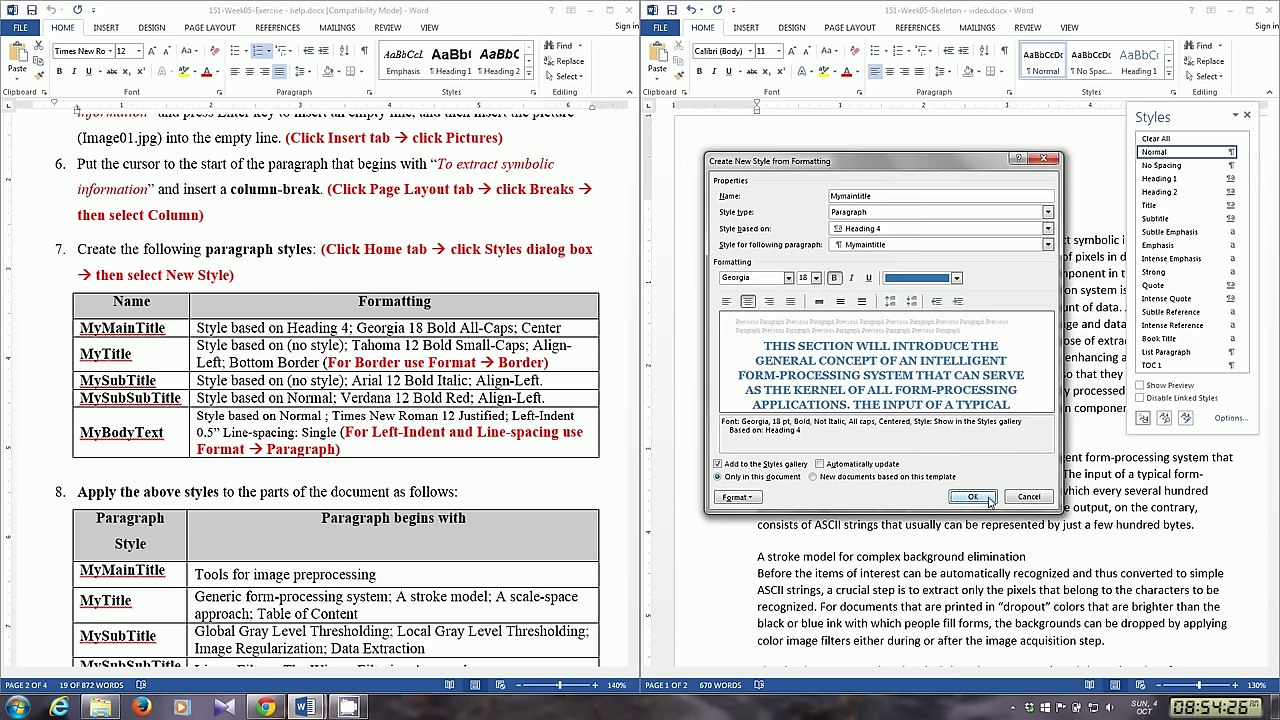
{"action": "left_click", "coordinate": [985, 499]}
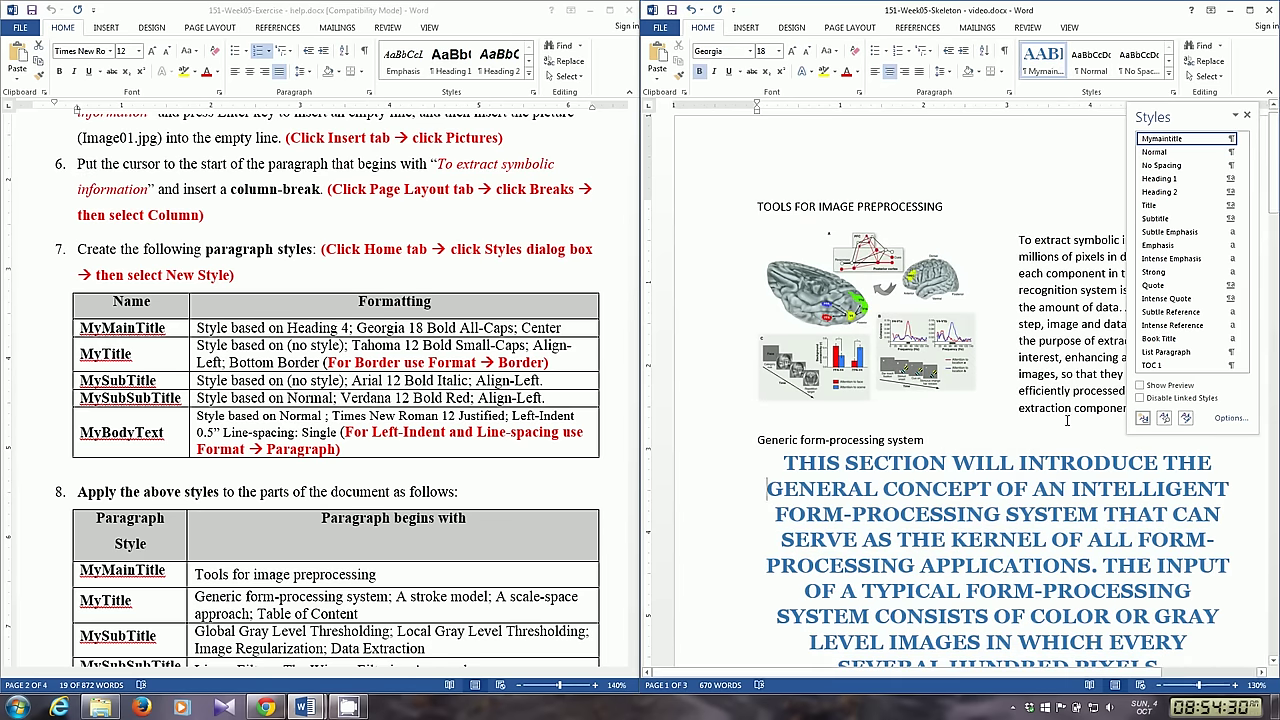
Start a mytitle style based on no style, in Tahoma 12 bold
{"action": "left_click", "coordinate": [1143, 418]}
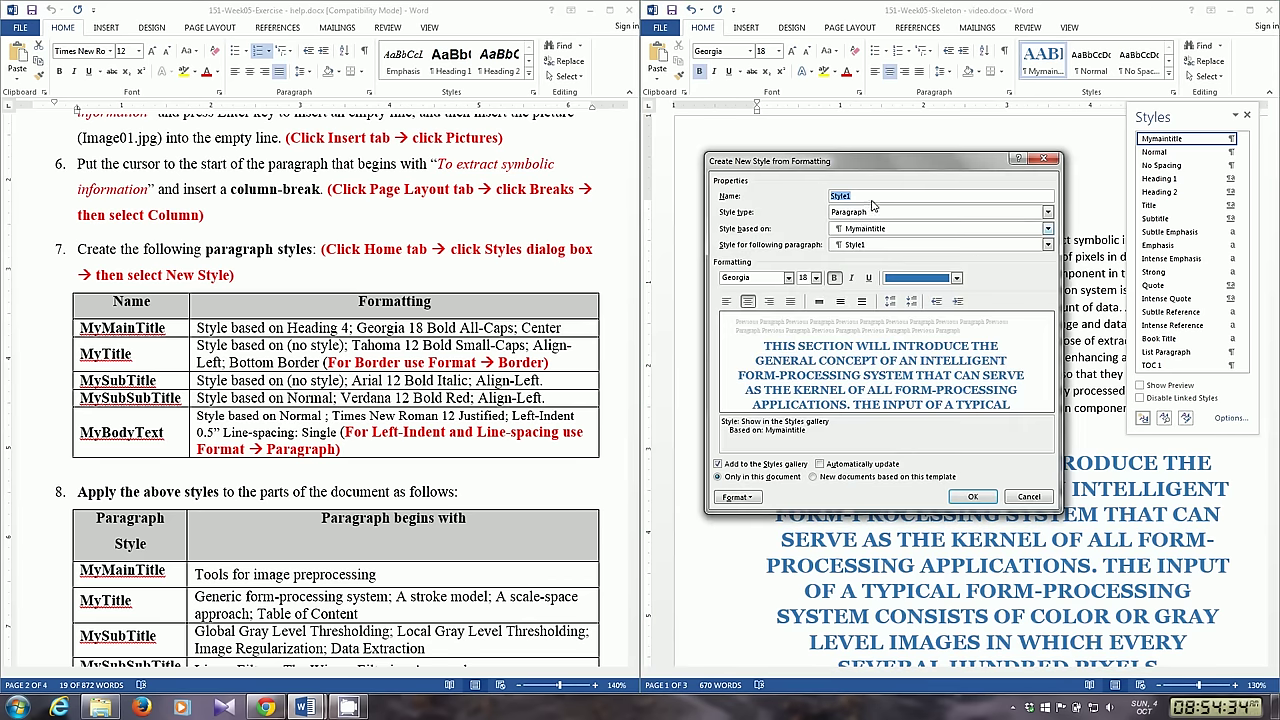
{"action": "type", "text": "mytit"}
{"action": "left_click", "coordinate": [916, 229]}
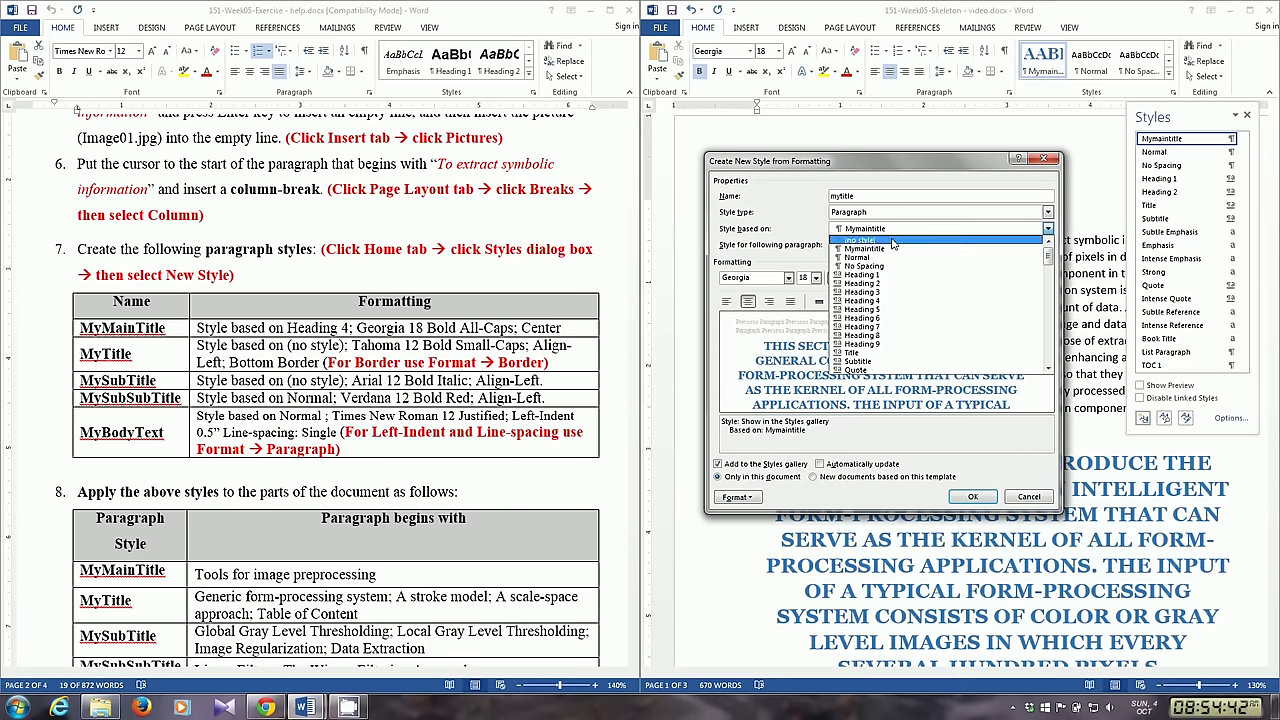
{"action": "left_click", "coordinate": [880, 243]}
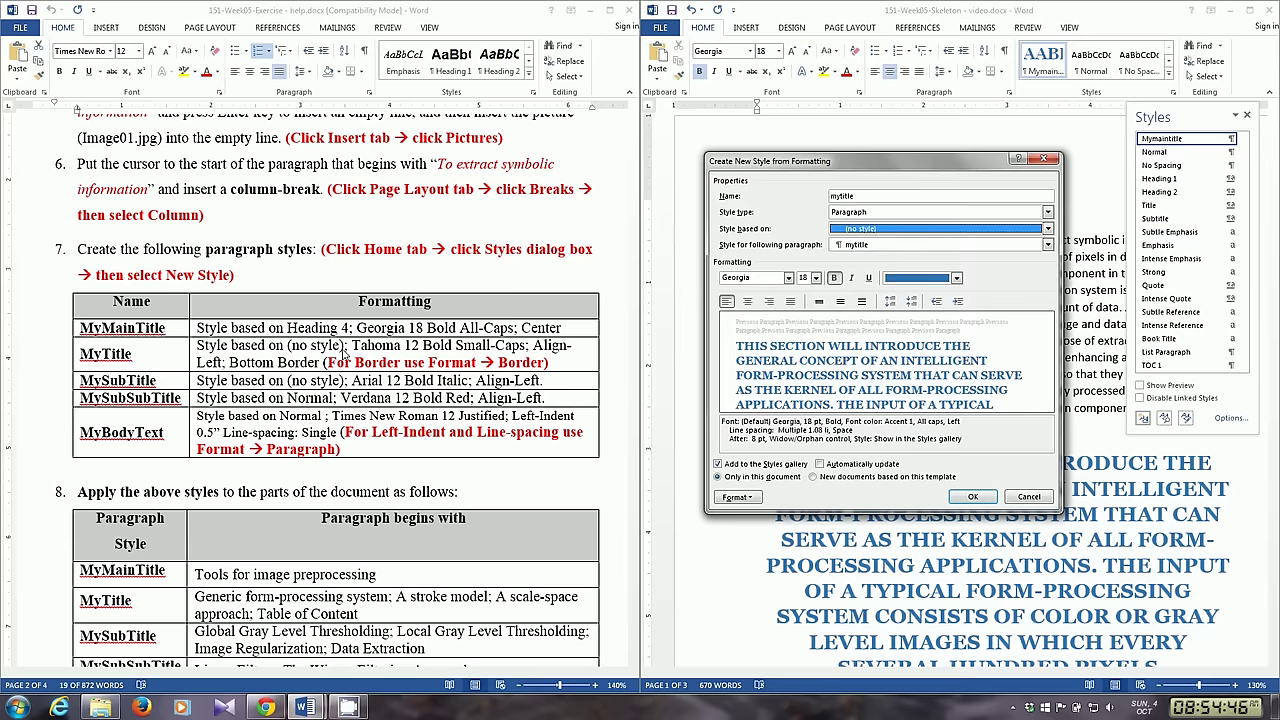
{"action": "left_click", "coordinate": [770, 277]}
{"action": "type", "text": "Tahoma"}
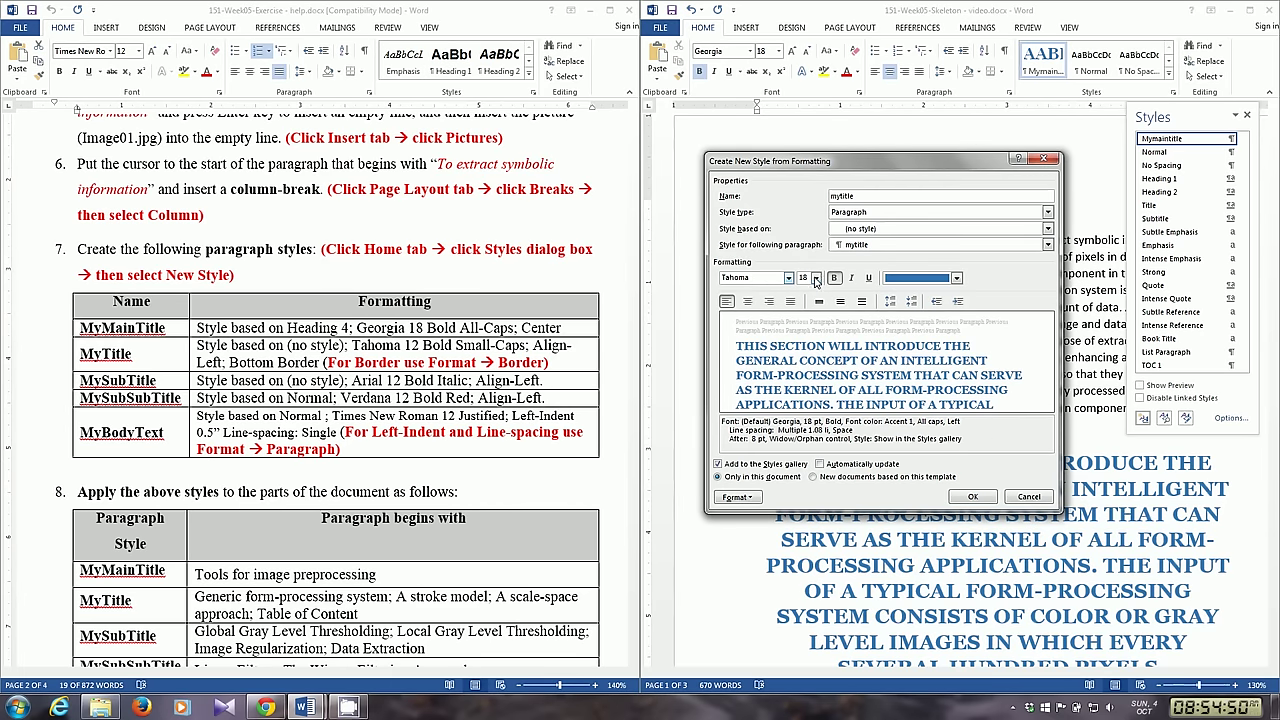
{"action": "left_click", "coordinate": [816, 277]}
{"action": "left_click", "coordinate": [804, 325]}
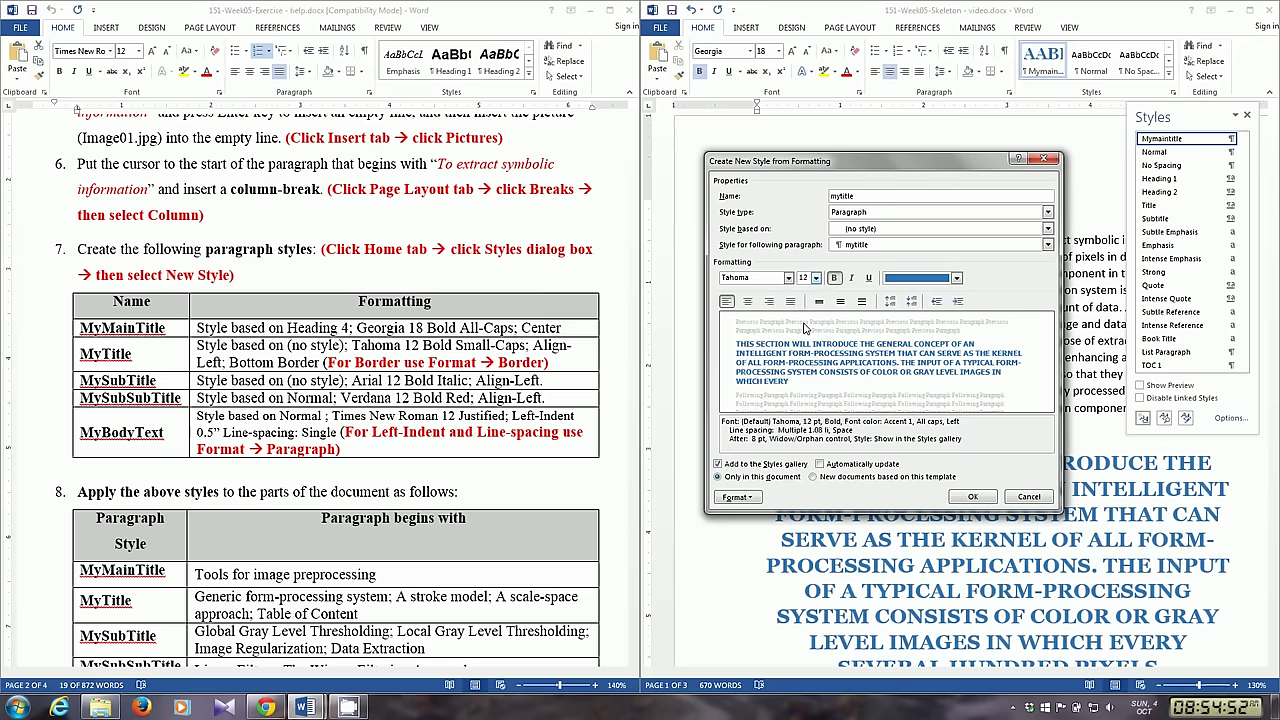
{"action": "left_click", "coordinate": [834, 279]}
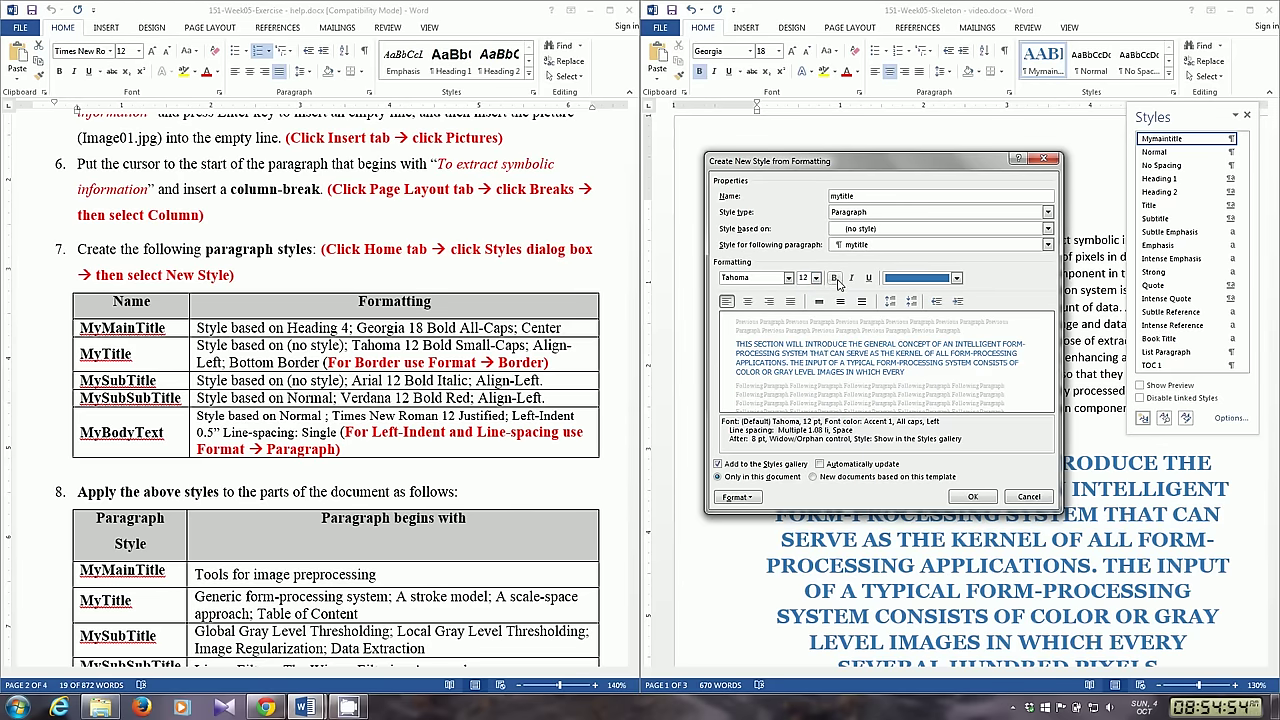
{"action": "left_click", "coordinate": [834, 282]}
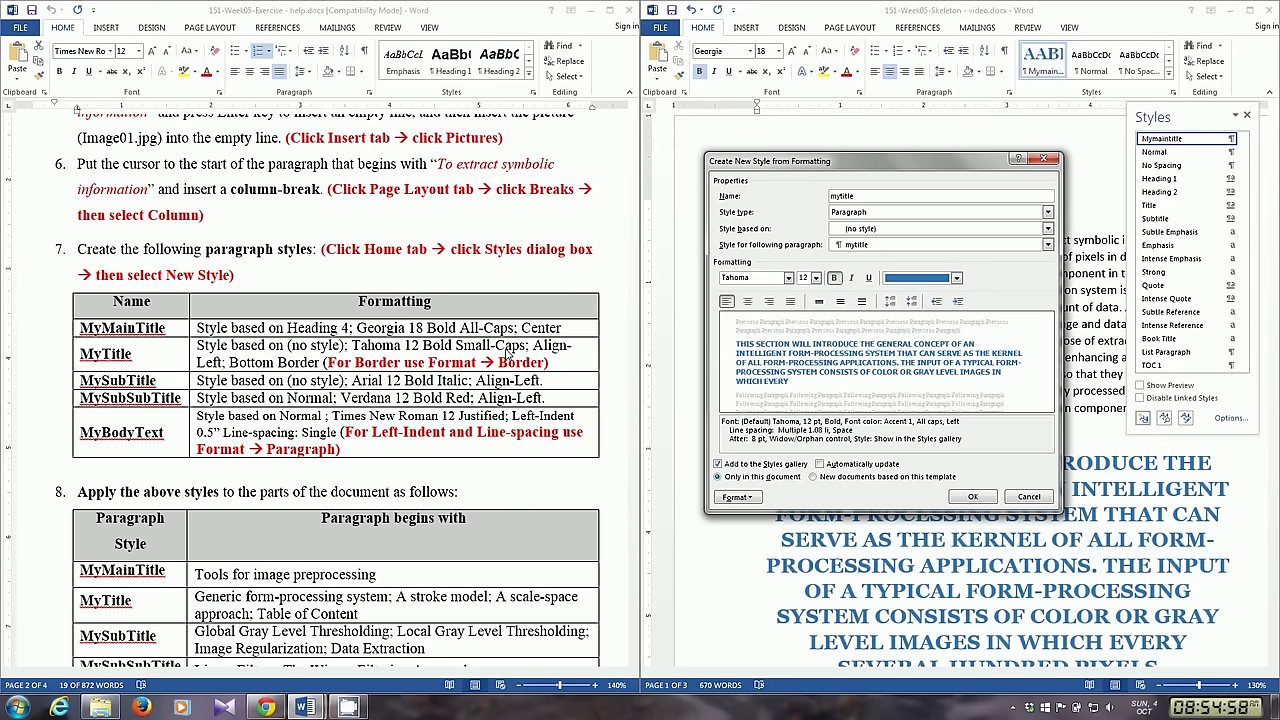
Switch the style's font effect from all caps to small caps
{"action": "left_click", "coordinate": [752, 500]}
{"action": "left_click", "coordinate": [760, 515]}
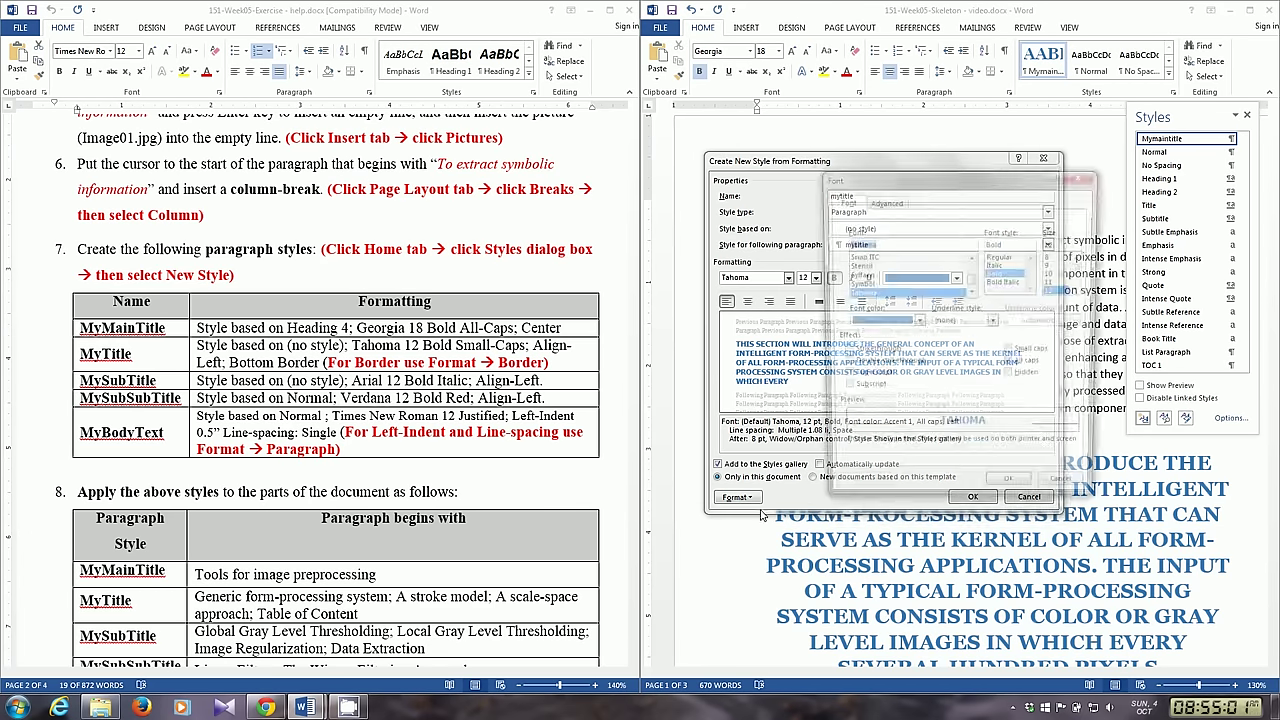
{"action": "left_click", "coordinate": [1012, 364]}
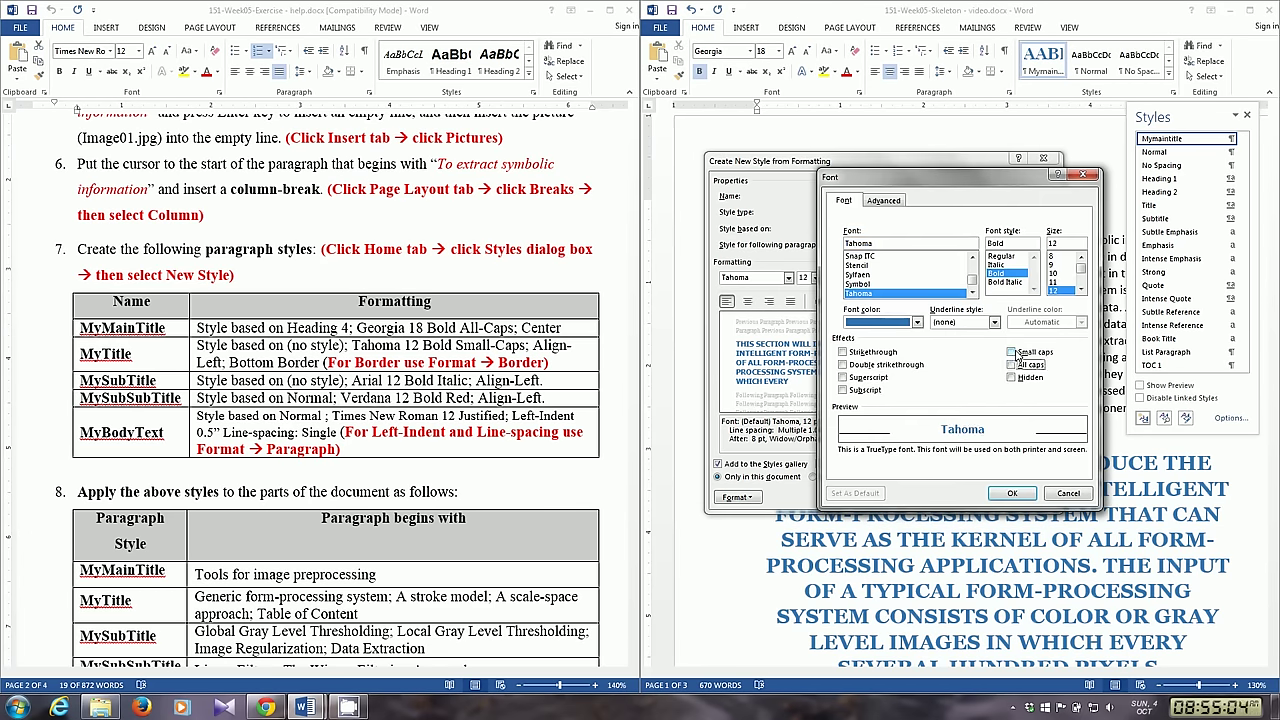
{"action": "left_click", "coordinate": [1012, 352]}
{"action": "left_click", "coordinate": [1012, 493]}
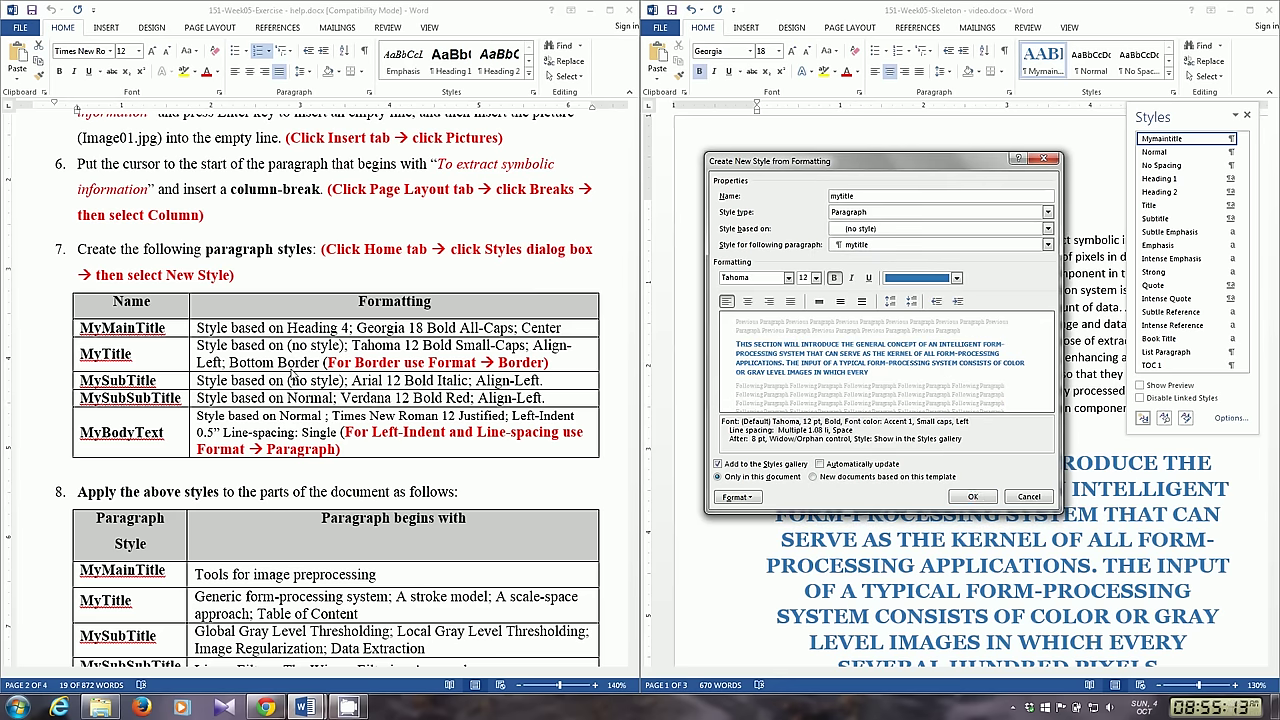
Add a bottom border to the style and create mytitle
{"action": "left_click", "coordinate": [752, 498]}
{"action": "left_click", "coordinate": [750, 558]}
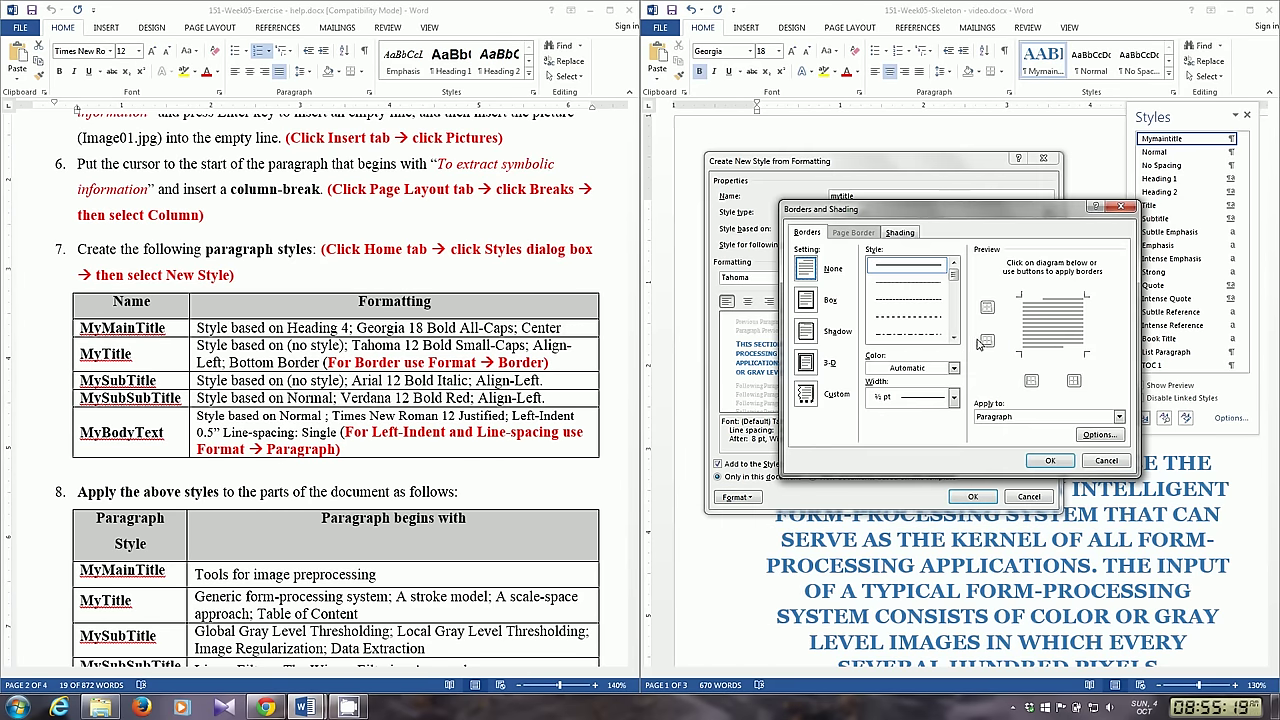
{"action": "left_click", "coordinate": [987, 343]}
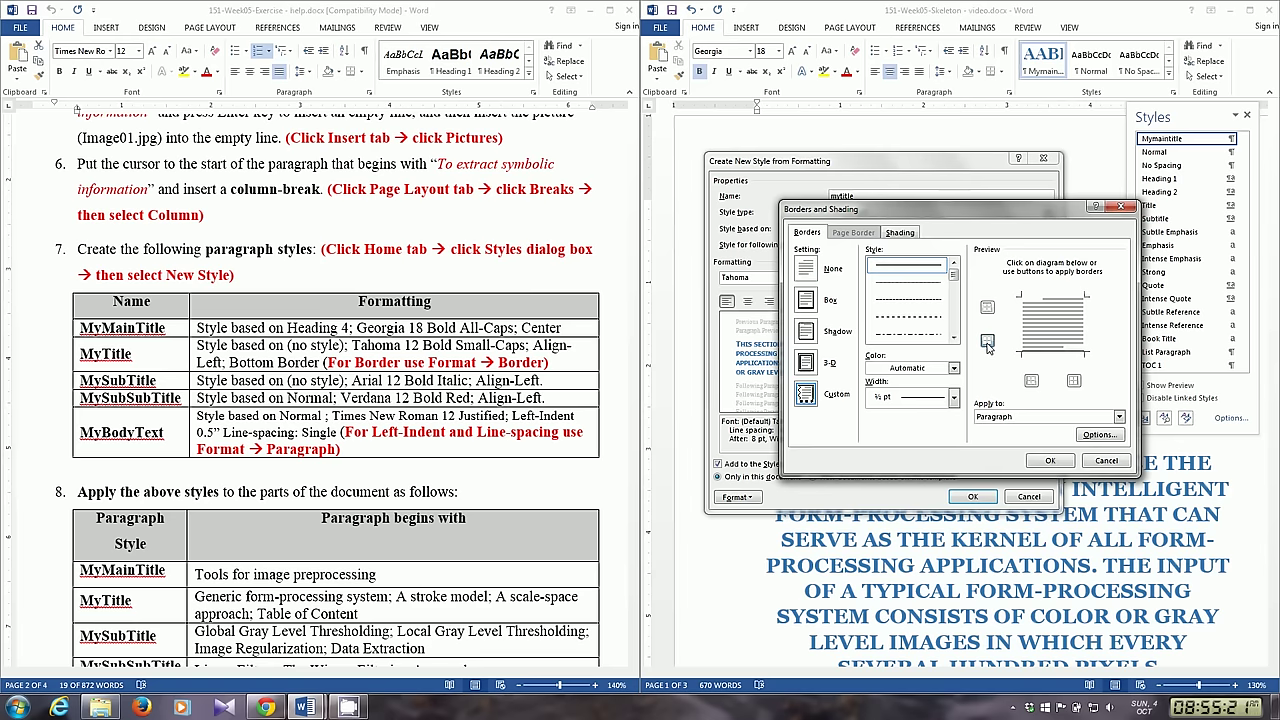
{"action": "left_click", "coordinate": [1050, 460]}
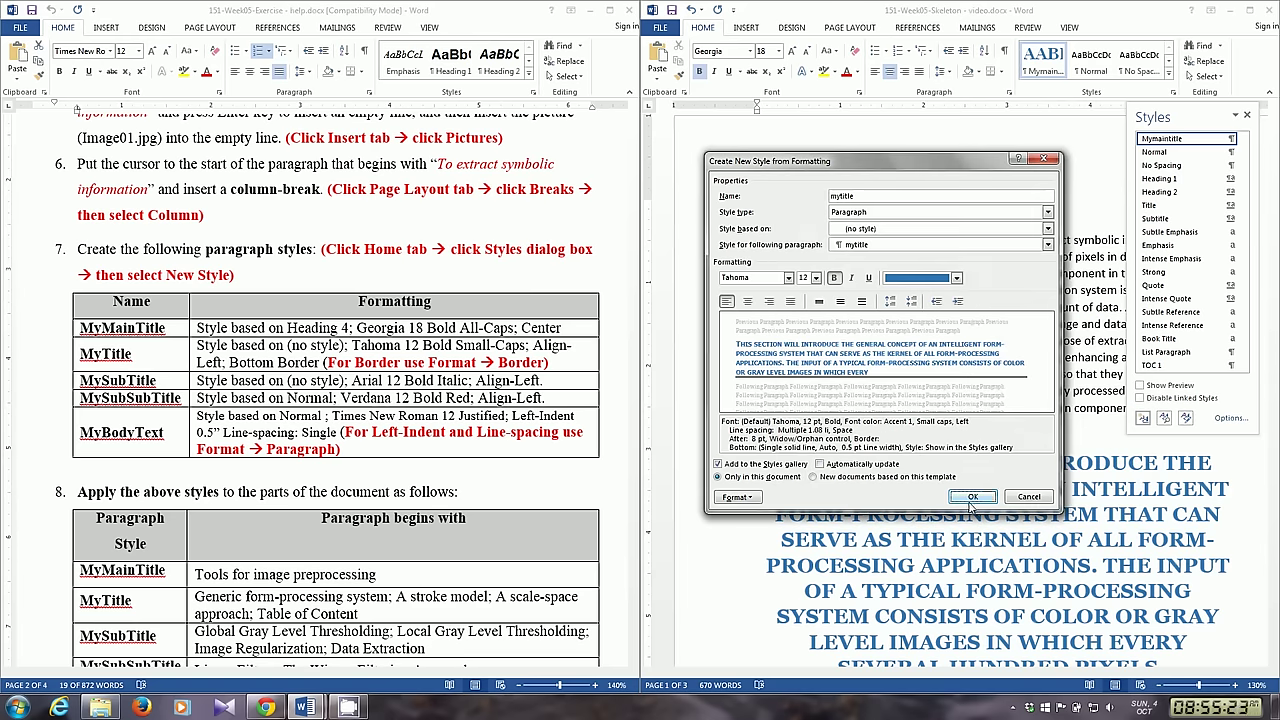
{"action": "left_click", "coordinate": [971, 498]}
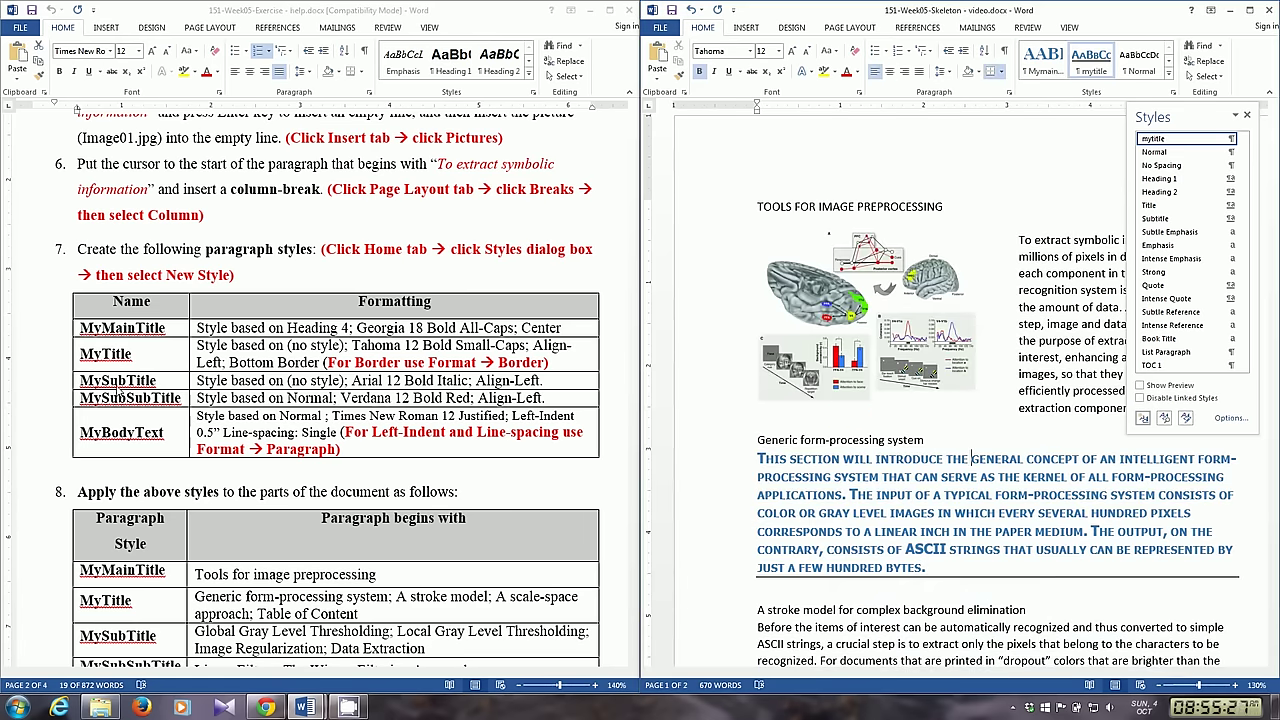
Create mysubtitle based on no style in Arial 12 bold italic, applied to the paragraph
{"action": "left_click", "coordinate": [1143, 418]}
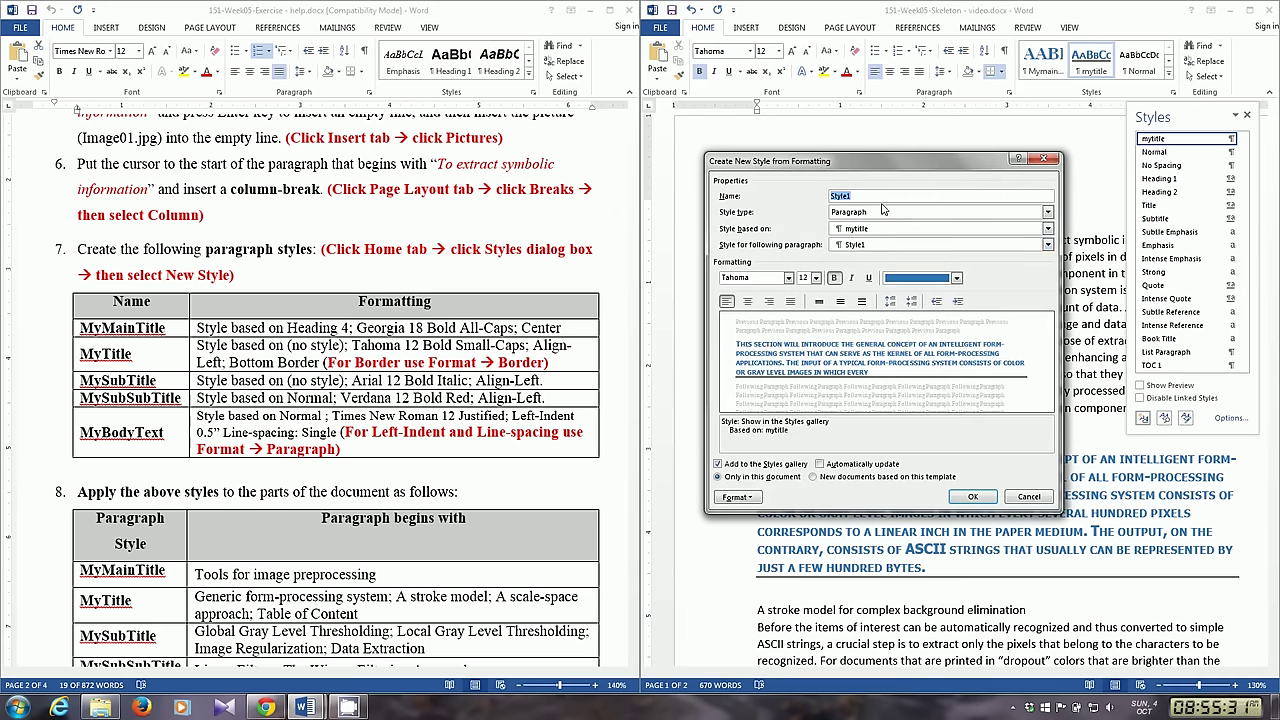
{"action": "type", "text": "mysubtit"}
{"action": "left_click", "coordinate": [872, 229]}
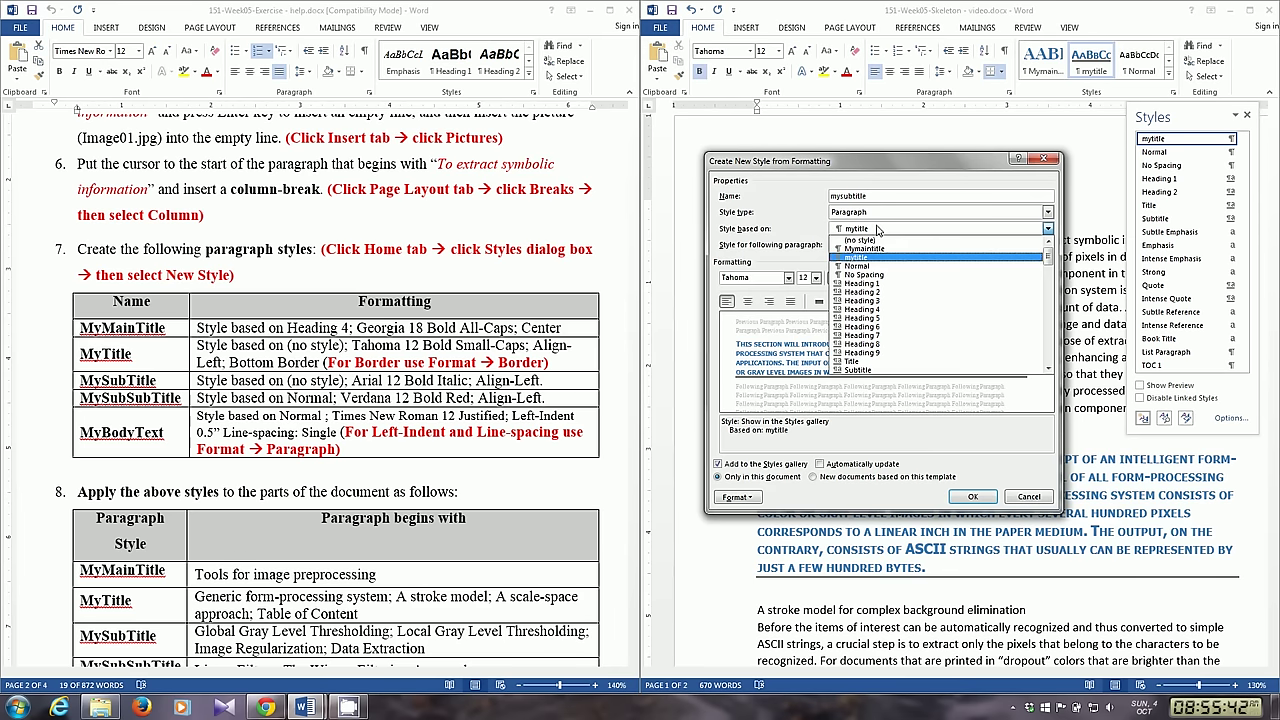
{"action": "left_click", "coordinate": [872, 241]}
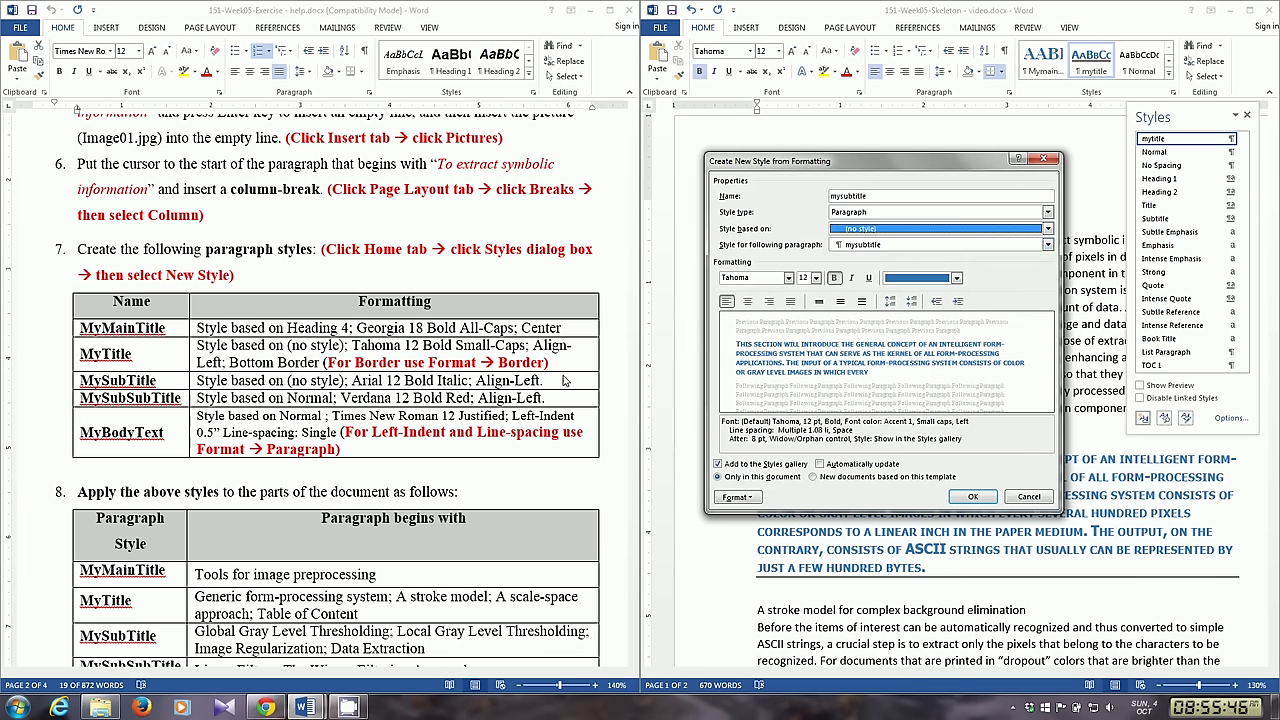
{"action": "left_click", "coordinate": [759, 282]}
{"action": "type", "text": "Arial"}
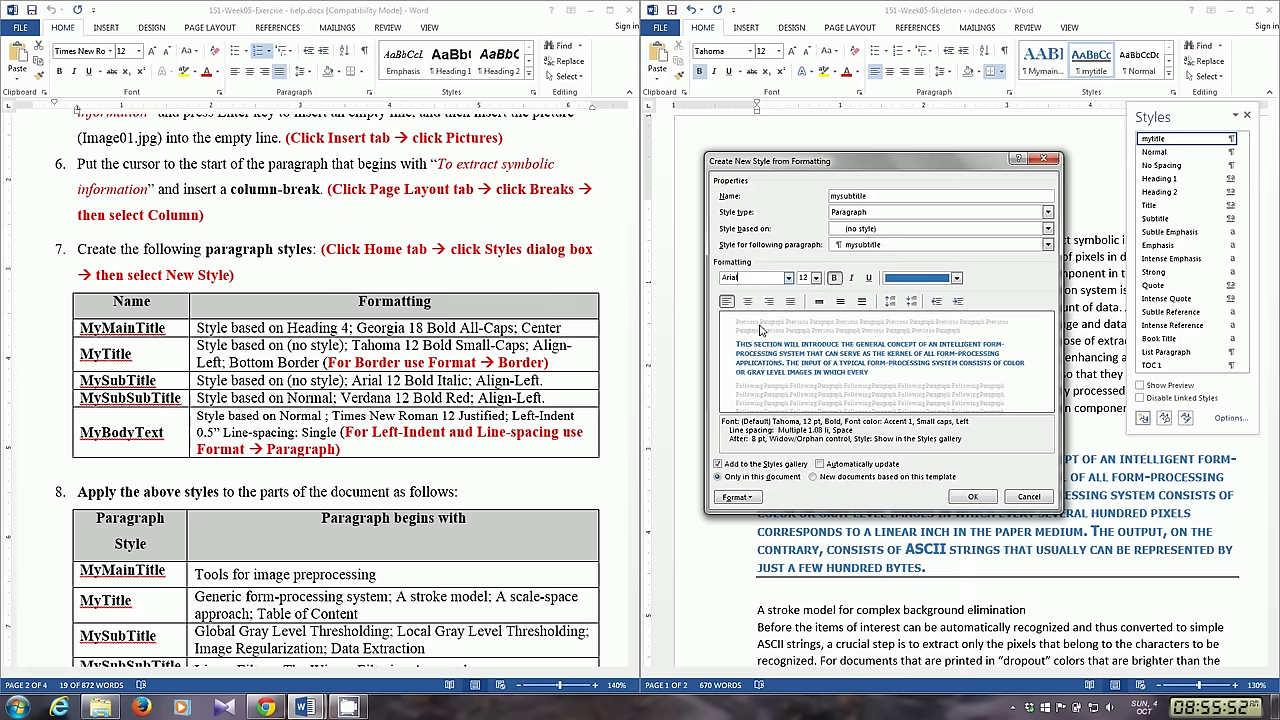
{"action": "left_click", "coordinate": [851, 281]}
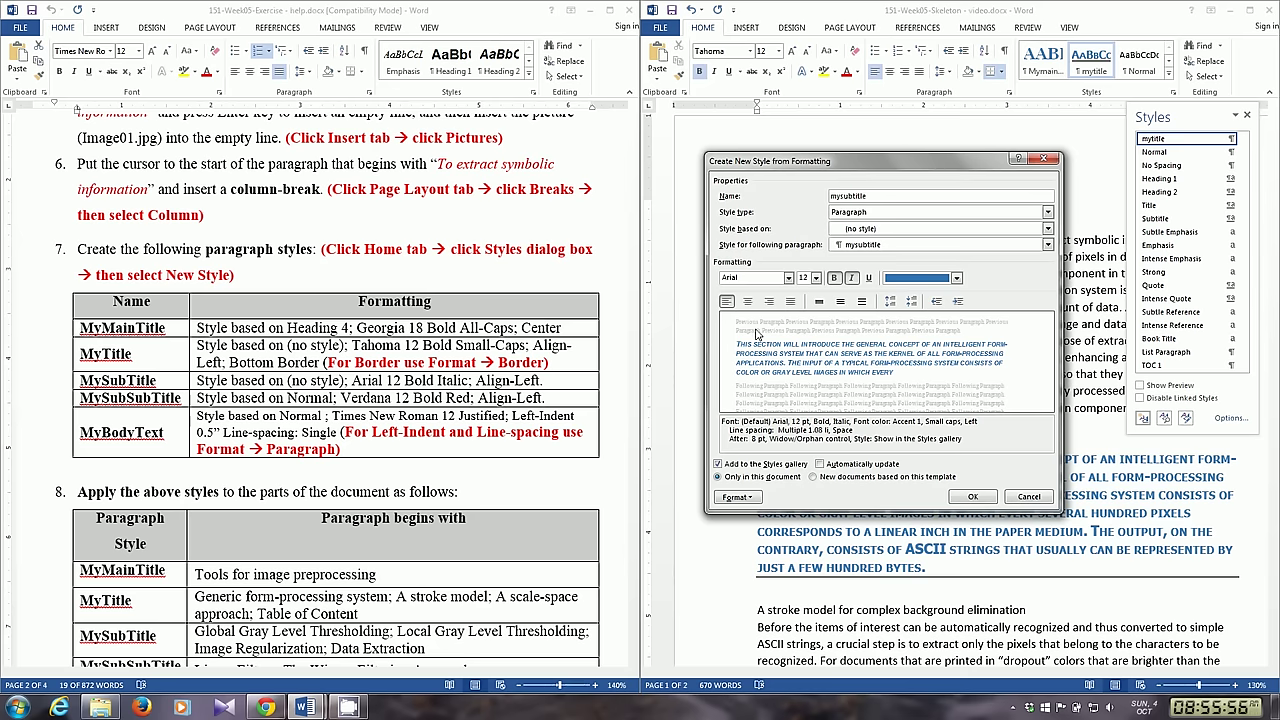
{"action": "left_click", "coordinate": [968, 497]}
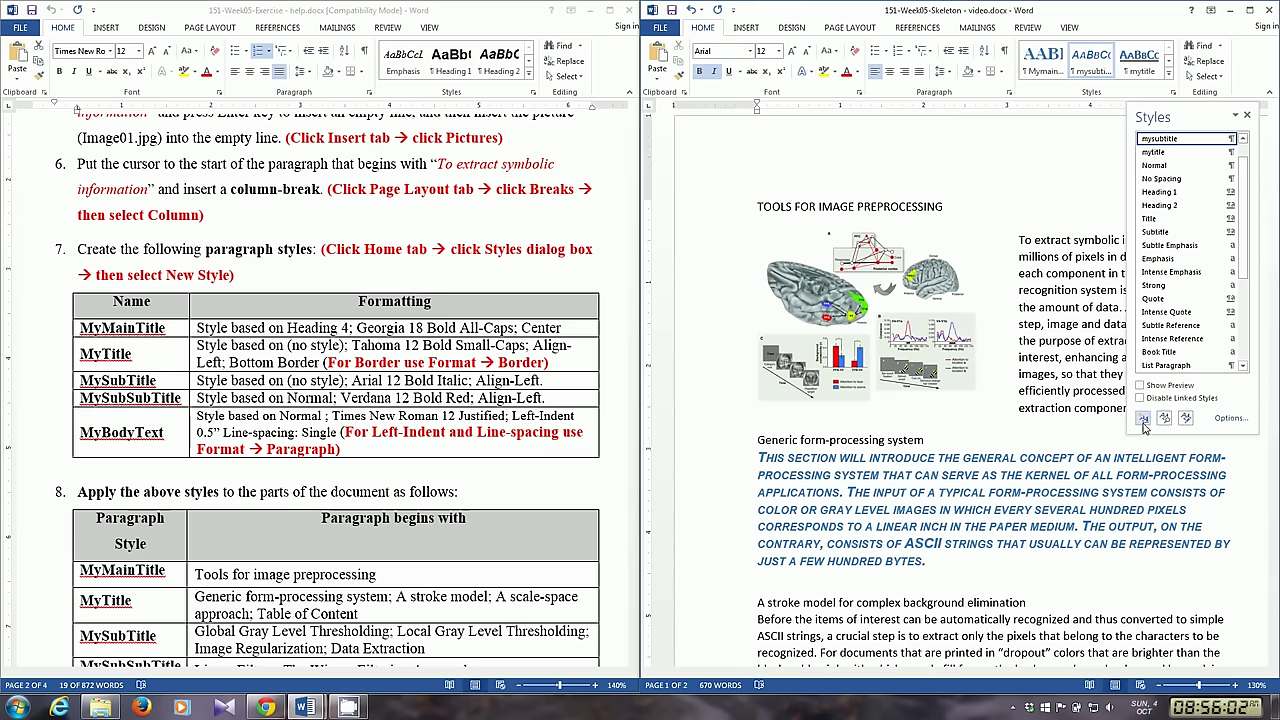
Start a new style named mysubsubtitle based on Normal
{"action": "left_click", "coordinate": [1143, 419]}
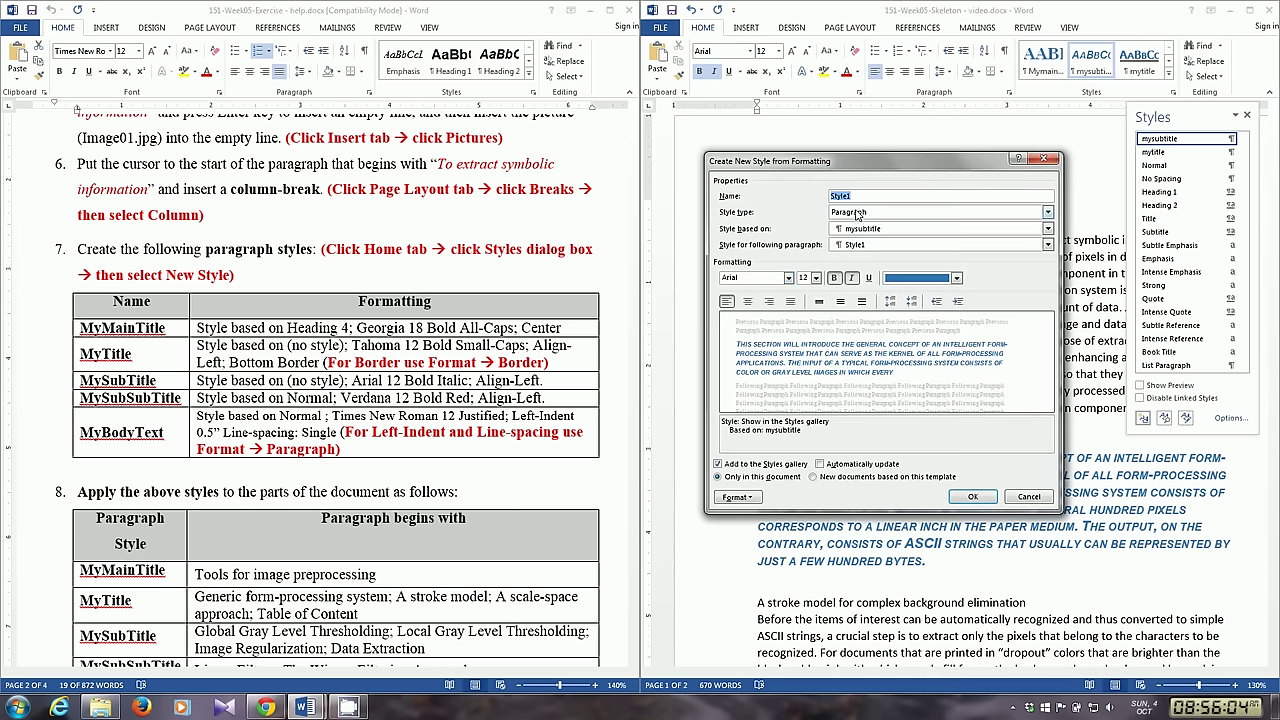
{"action": "type", "text": "mysubsubt"}
{"action": "type", "text": "i"}
{"action": "type", "text": "tl"}
{"action": "left_click", "coordinate": [856, 229]}
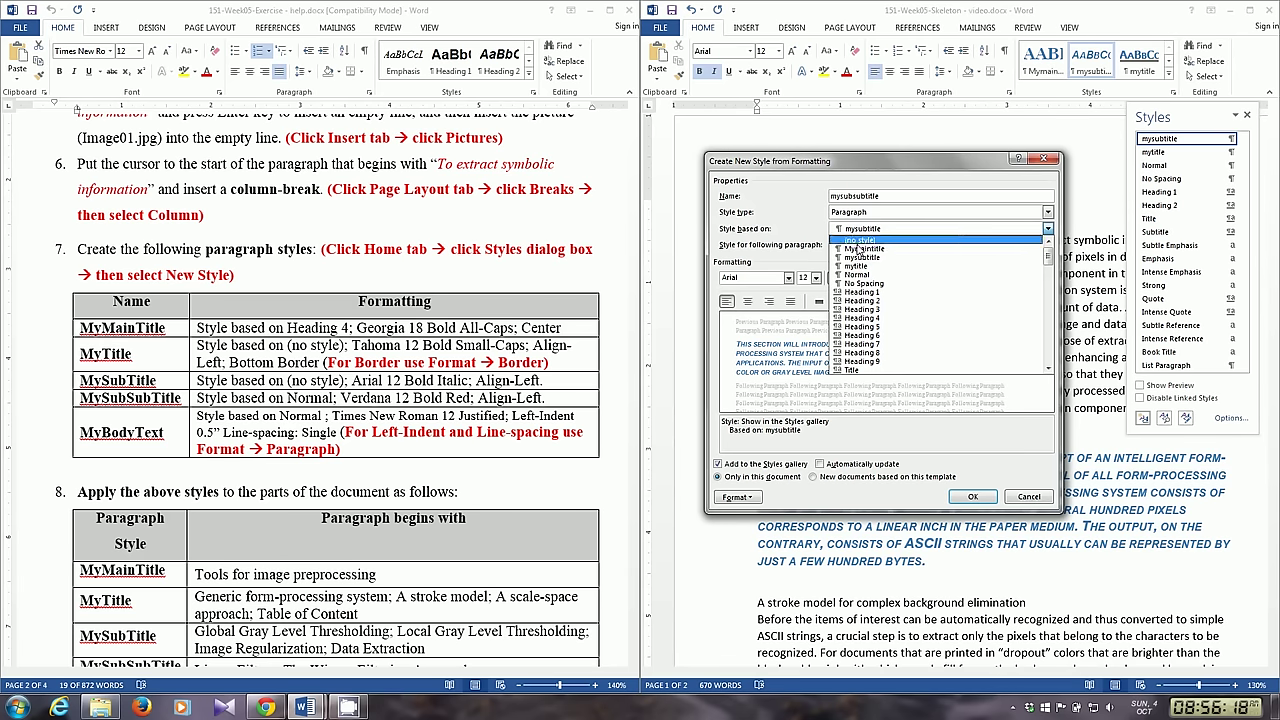
{"action": "left_click", "coordinate": [866, 275]}
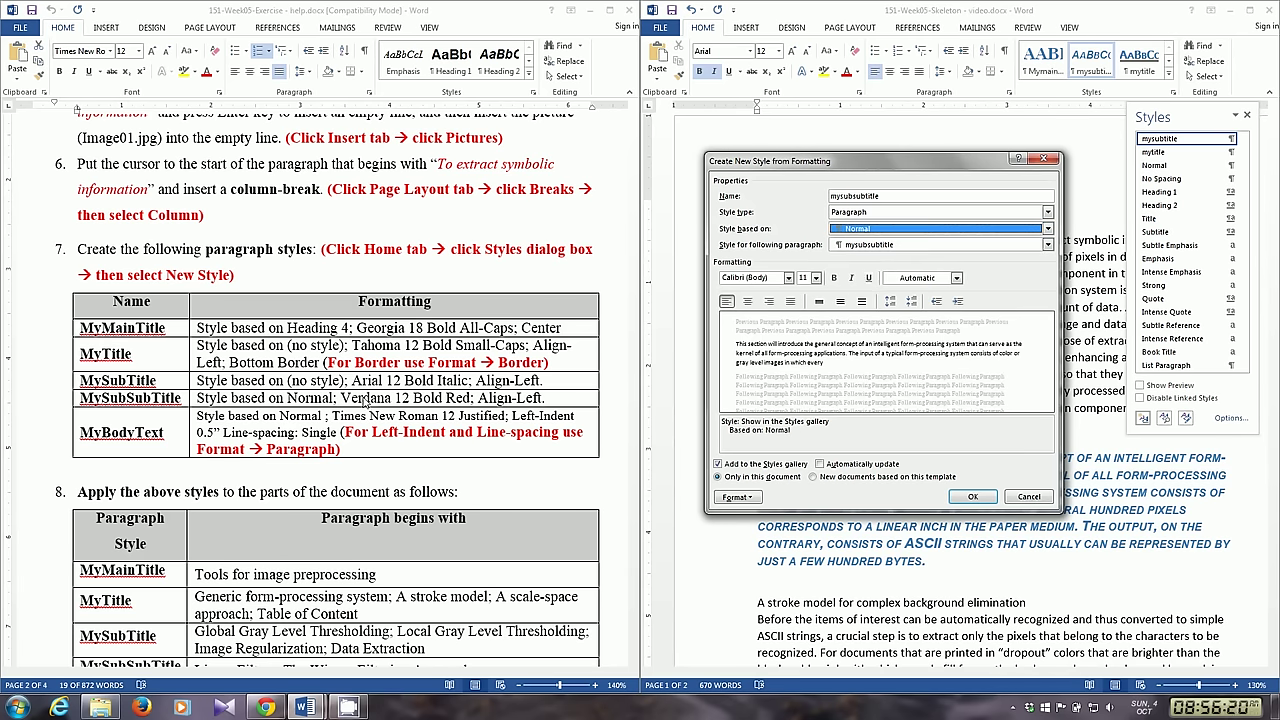
Give the style Verdana 12 bold red text and create it
{"action": "left_click", "coordinate": [758, 278]}
{"action": "type", "text": "Verdana"}
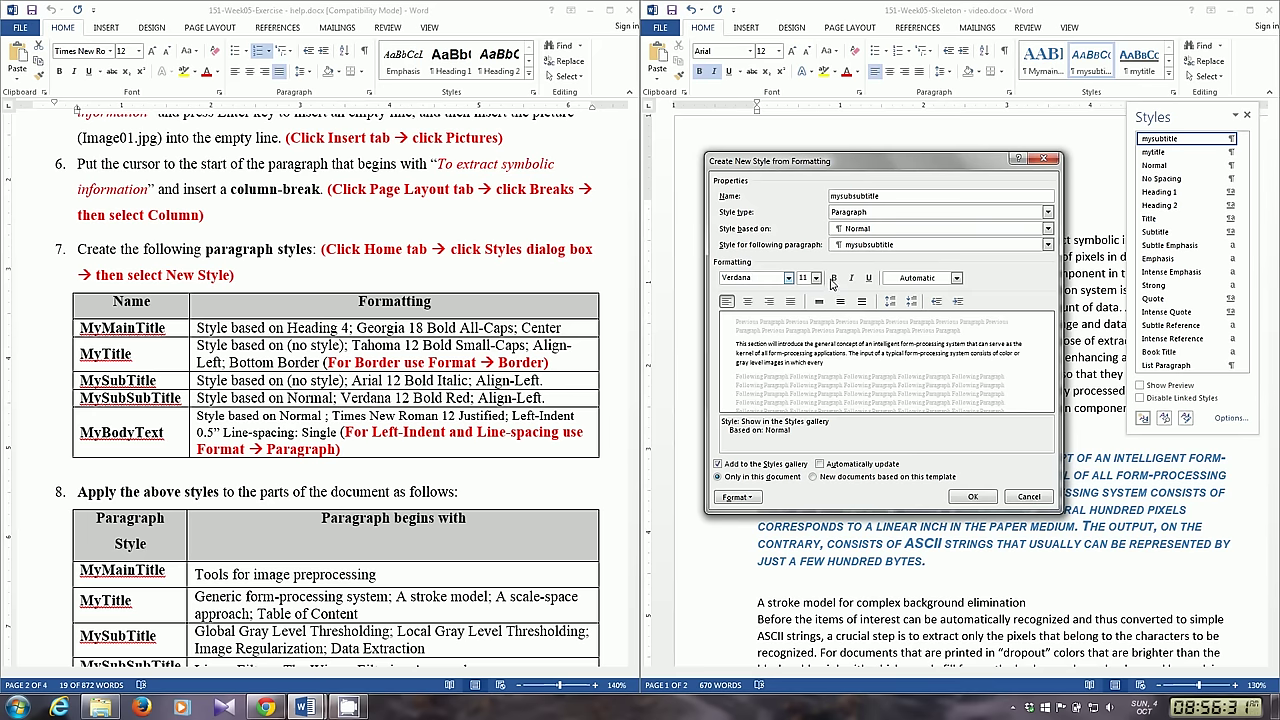
{"action": "left_click", "coordinate": [815, 279]}
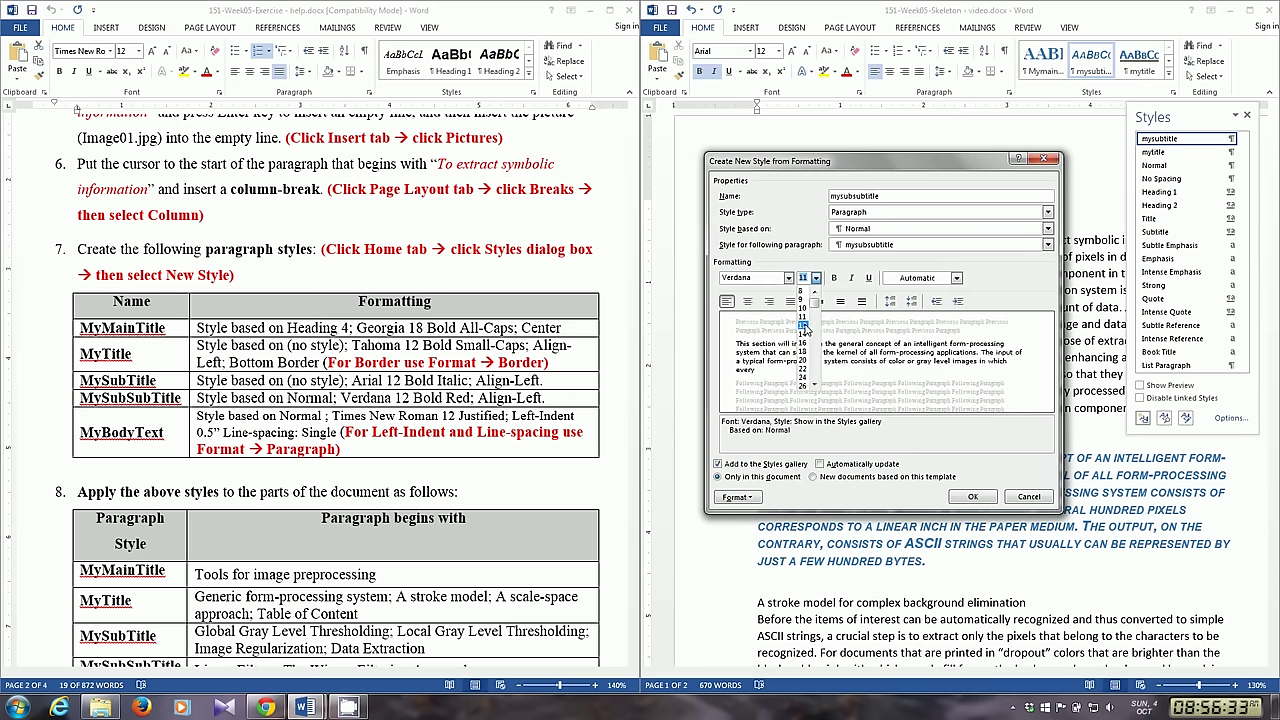
{"action": "left_click", "coordinate": [806, 326]}
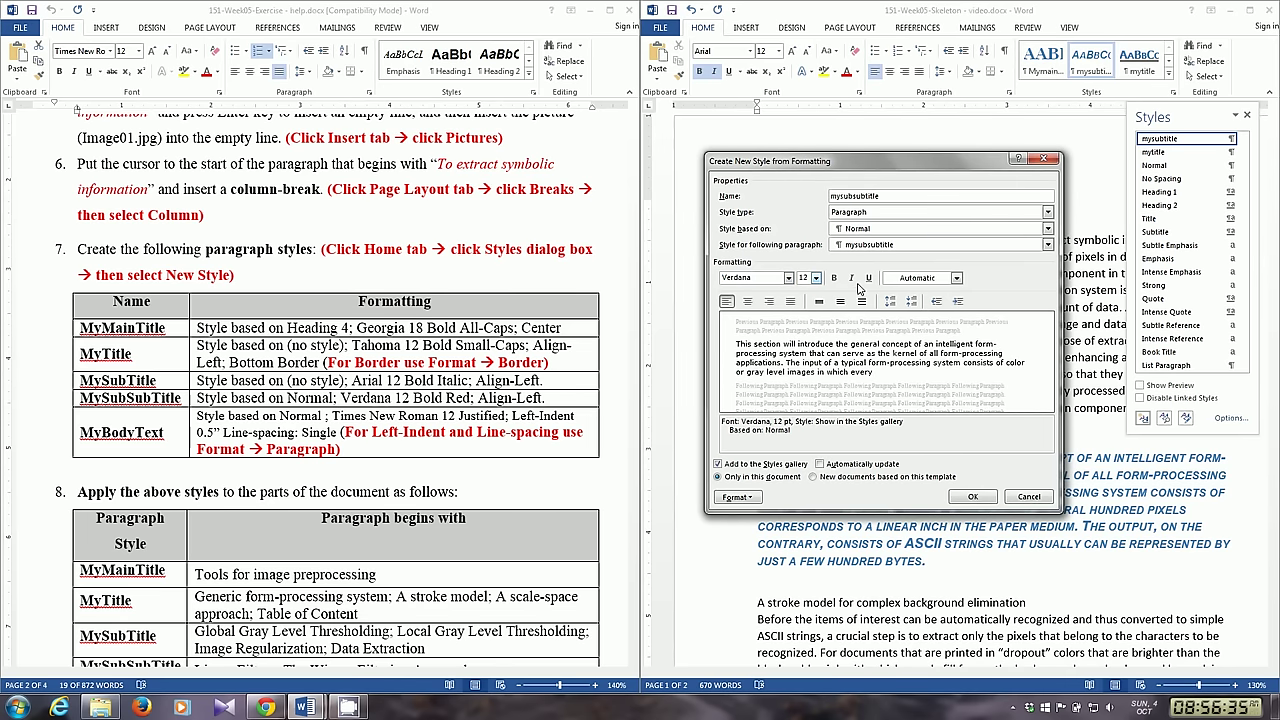
{"action": "left_click", "coordinate": [834, 277]}
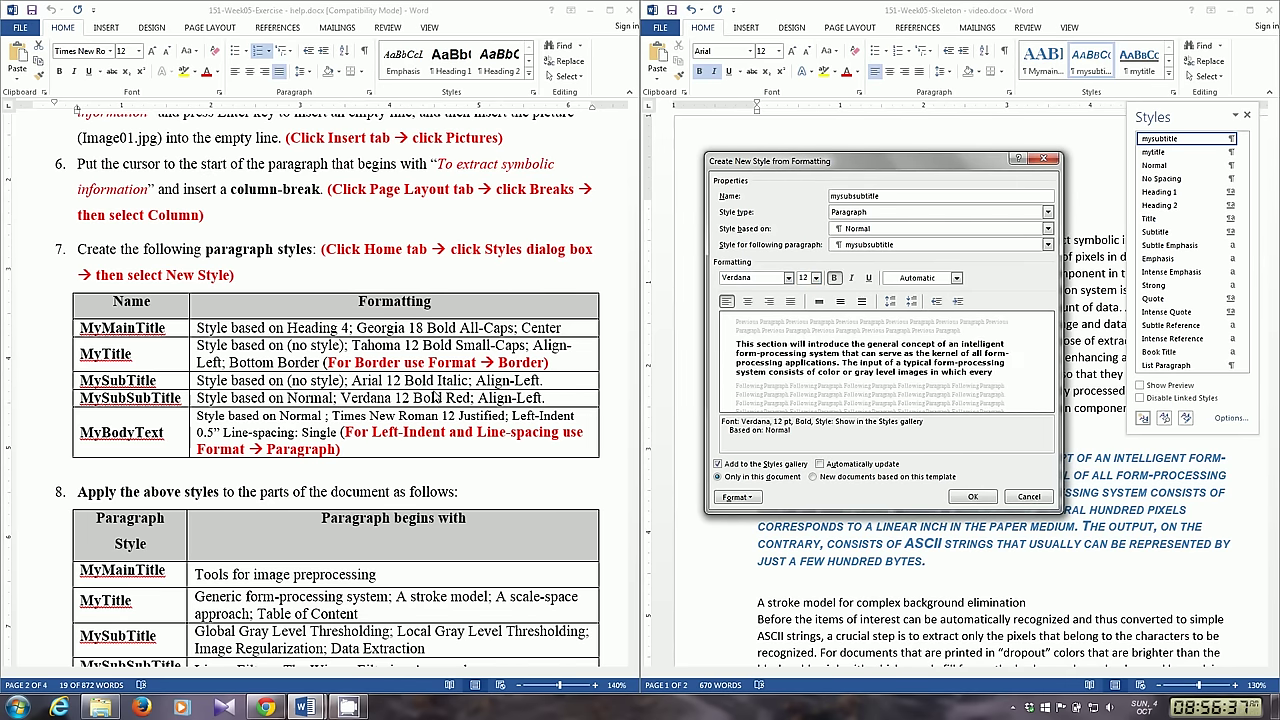
{"action": "left_click", "coordinate": [942, 277]}
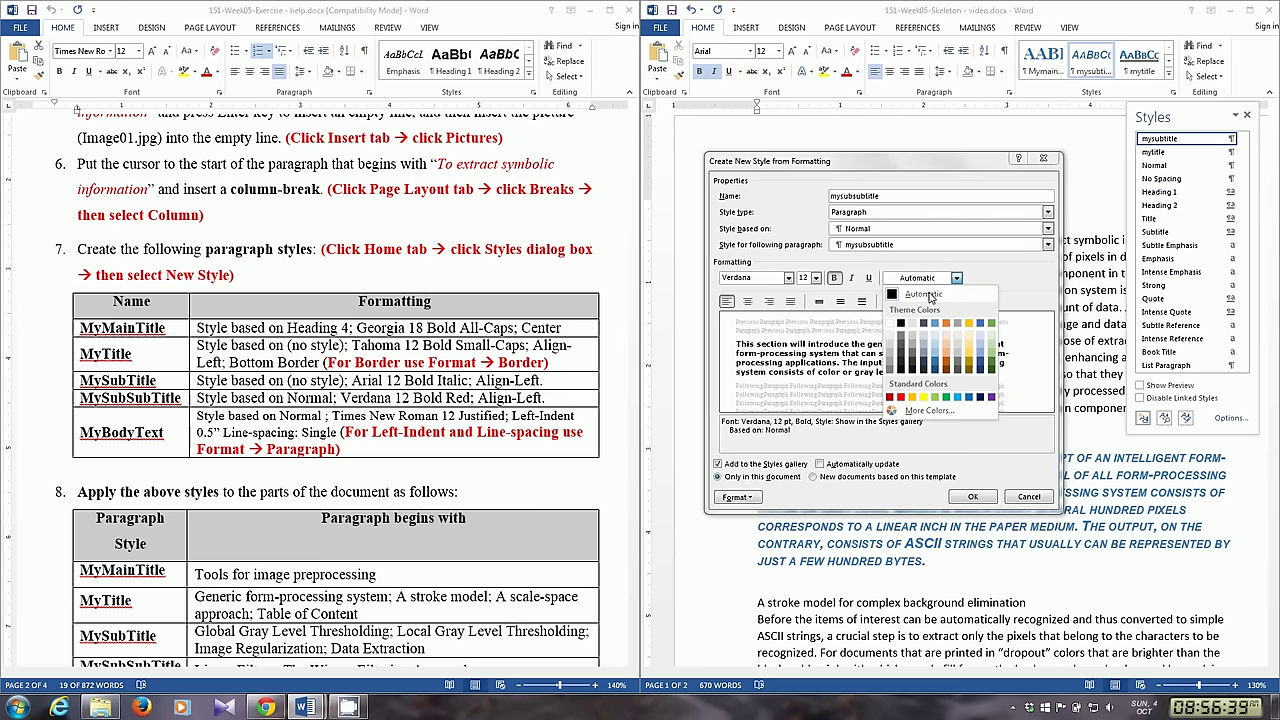
{"action": "left_click", "coordinate": [900, 397]}
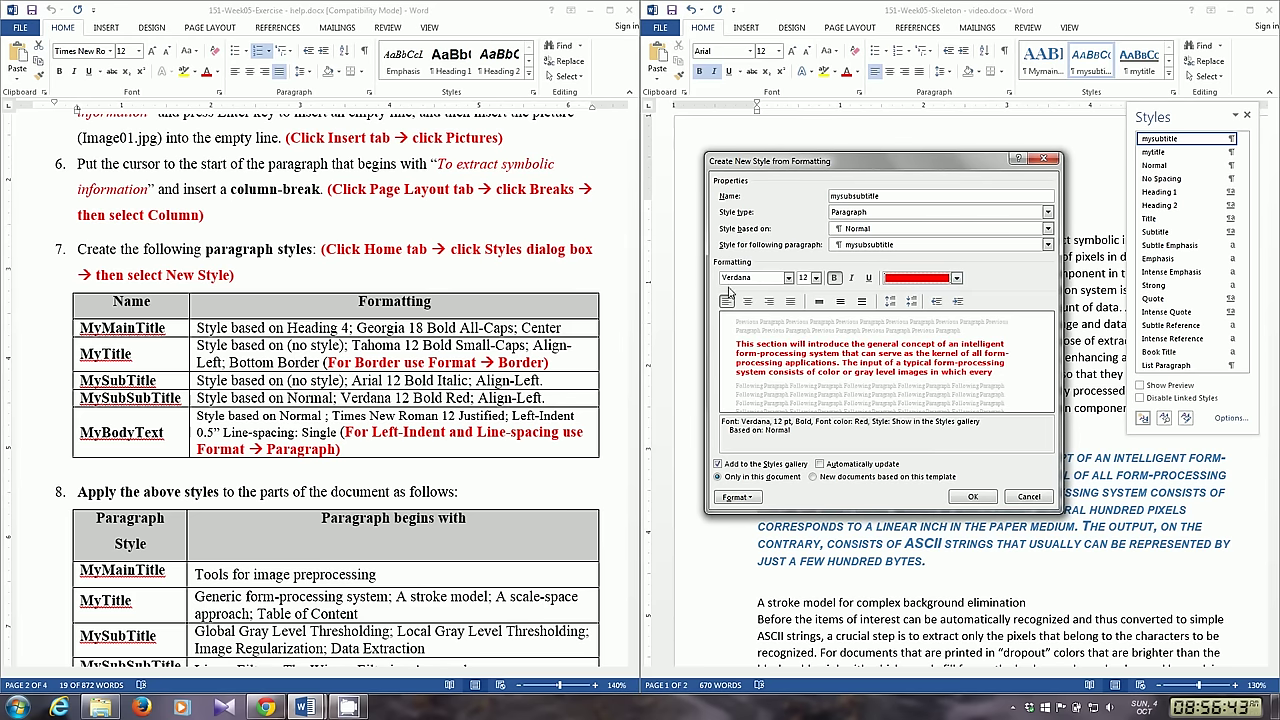
{"action": "left_click", "coordinate": [972, 497]}
{"action": "left_click", "coordinate": [997, 458]}
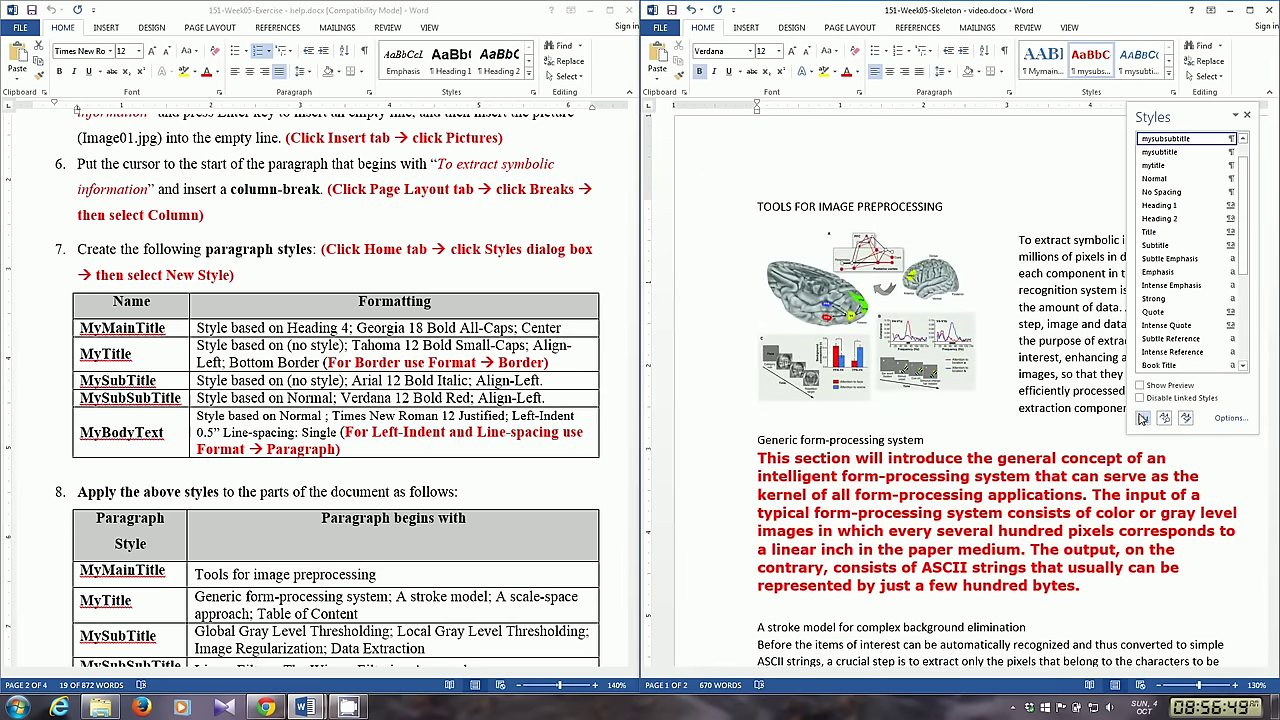
Start a mybodytext style based on Normal in Times New Roman 12, justified
{"action": "left_click", "coordinate": [1143, 420]}
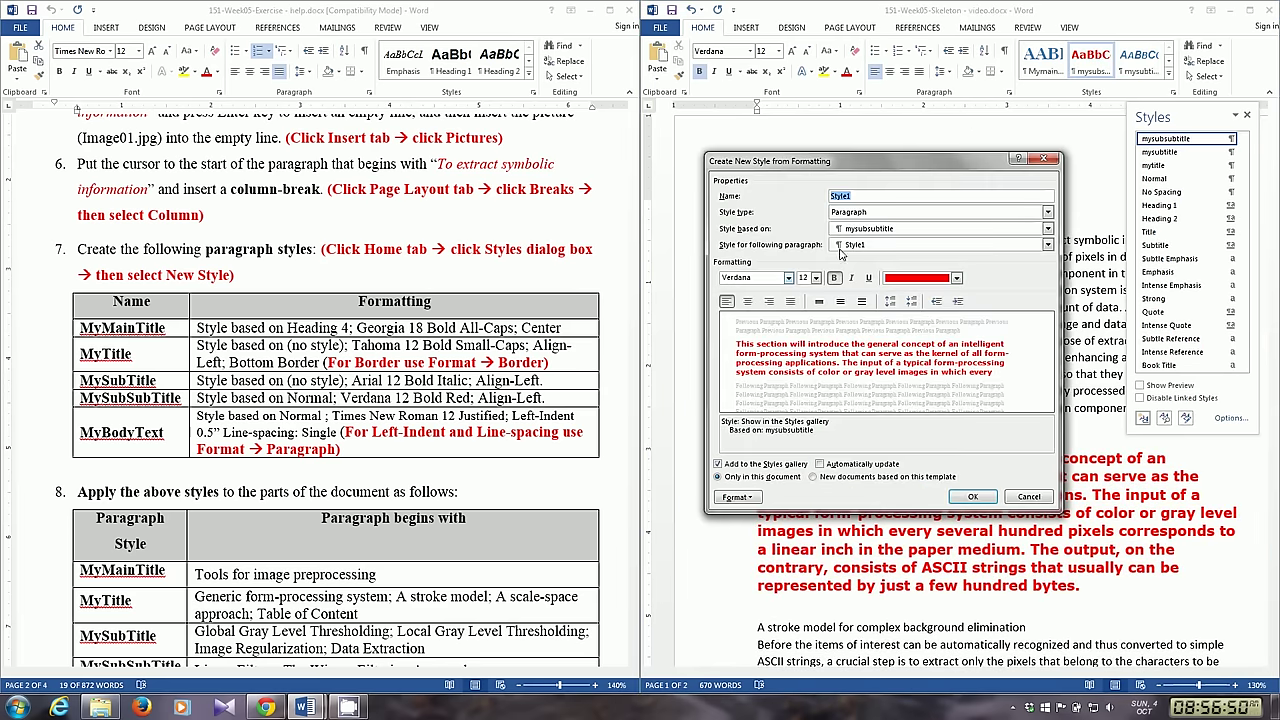
{"action": "type", "text": "mybodytext"}
{"action": "left_click", "coordinate": [845, 229]}
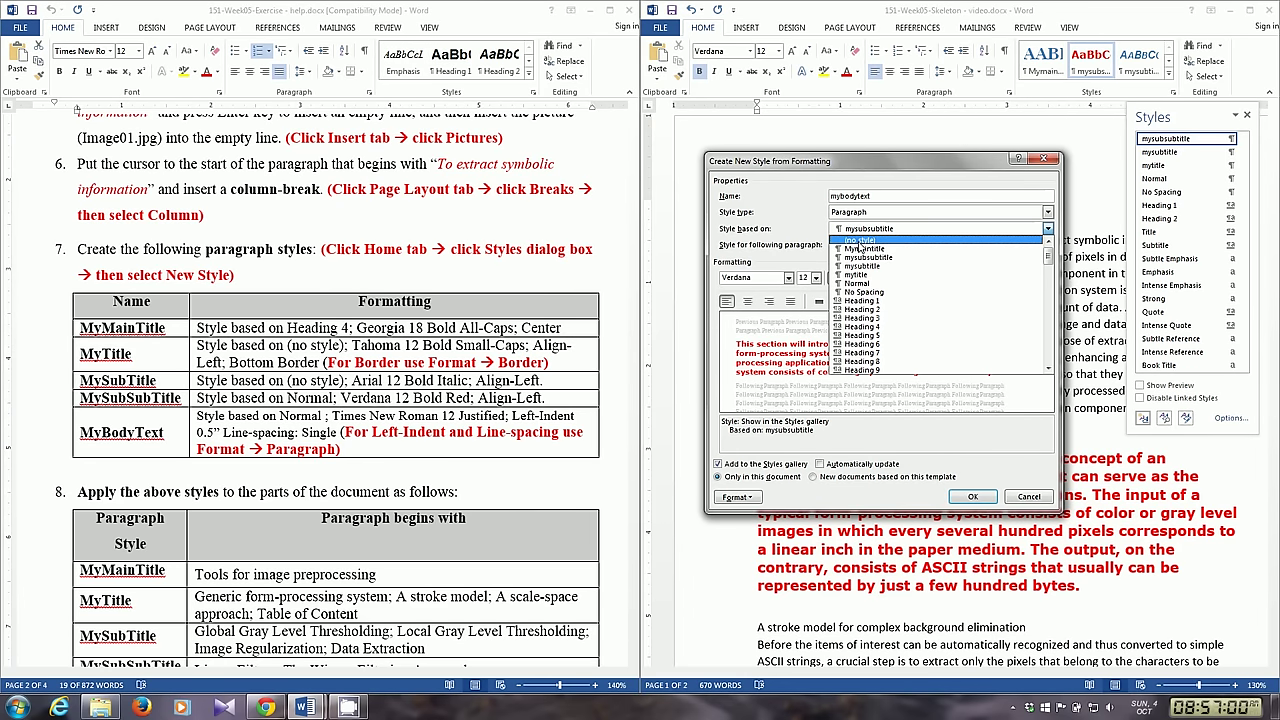
{"action": "left_click", "coordinate": [869, 284]}
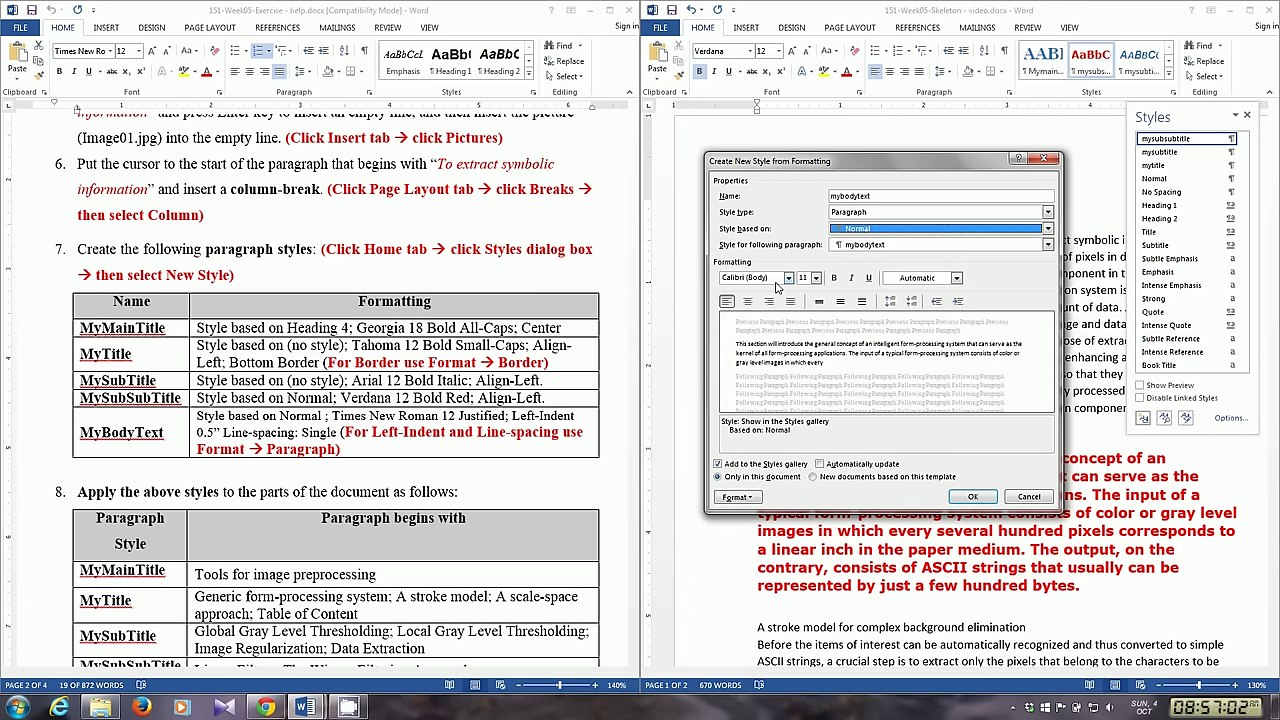
{"action": "left_click", "coordinate": [767, 279]}
{"action": "type", "text": "Times New Roman"}
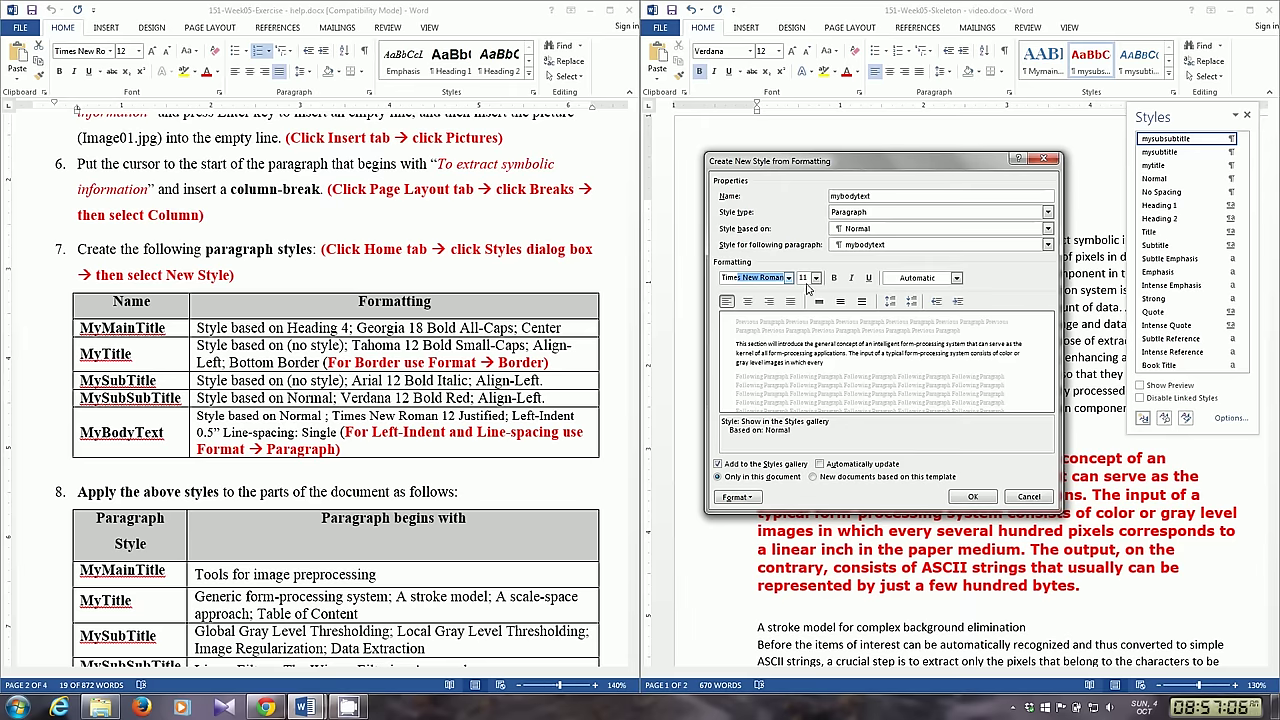
{"action": "left_click", "coordinate": [816, 279]}
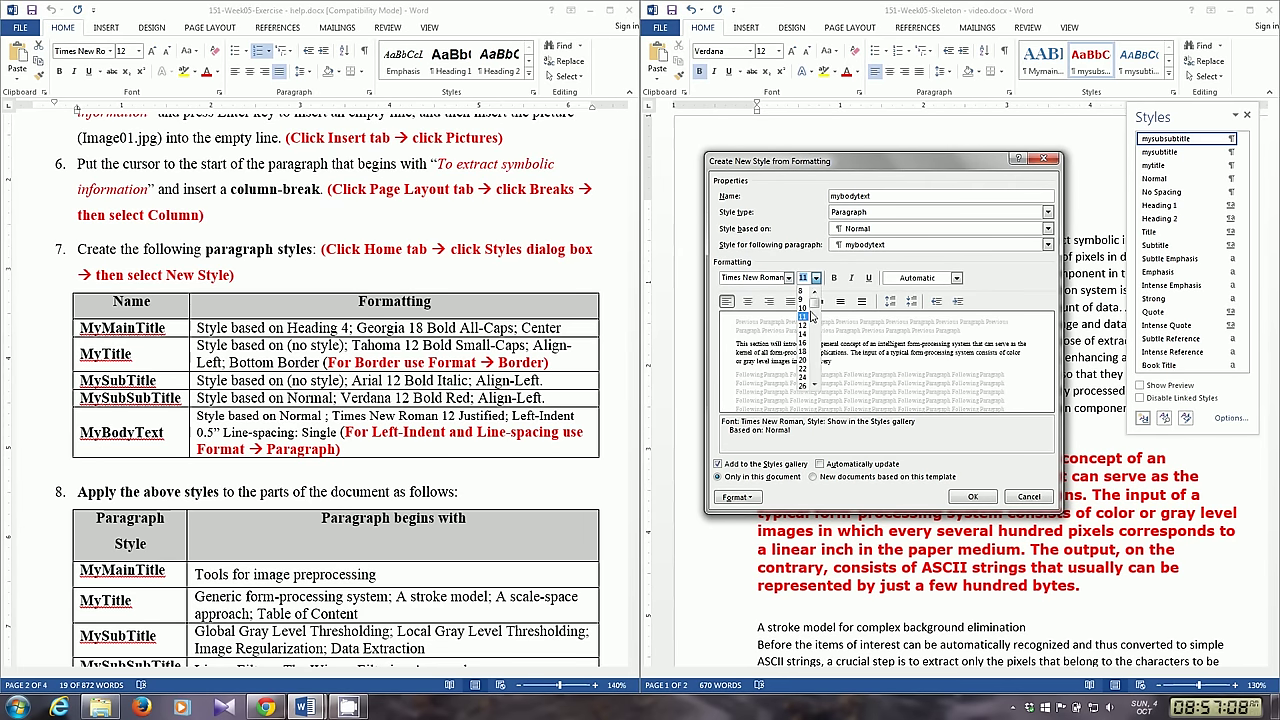
{"action": "left_click", "coordinate": [803, 325]}
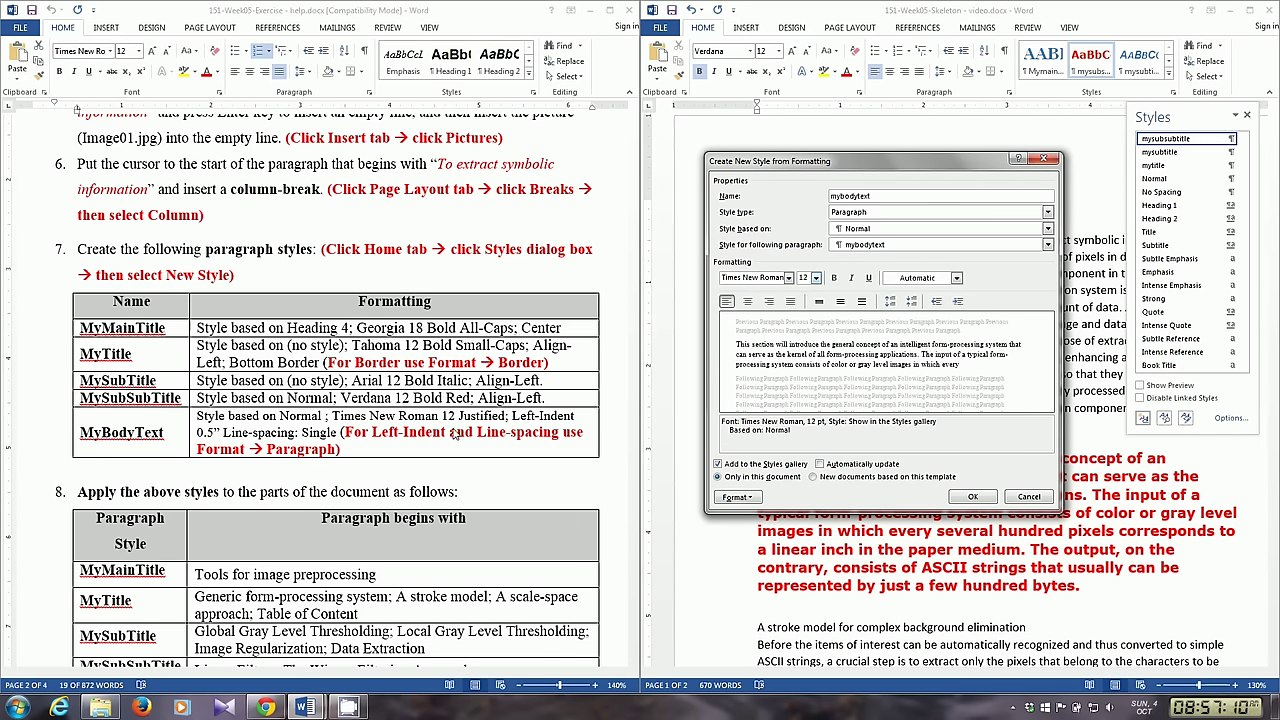
{"action": "left_click", "coordinate": [790, 301]}
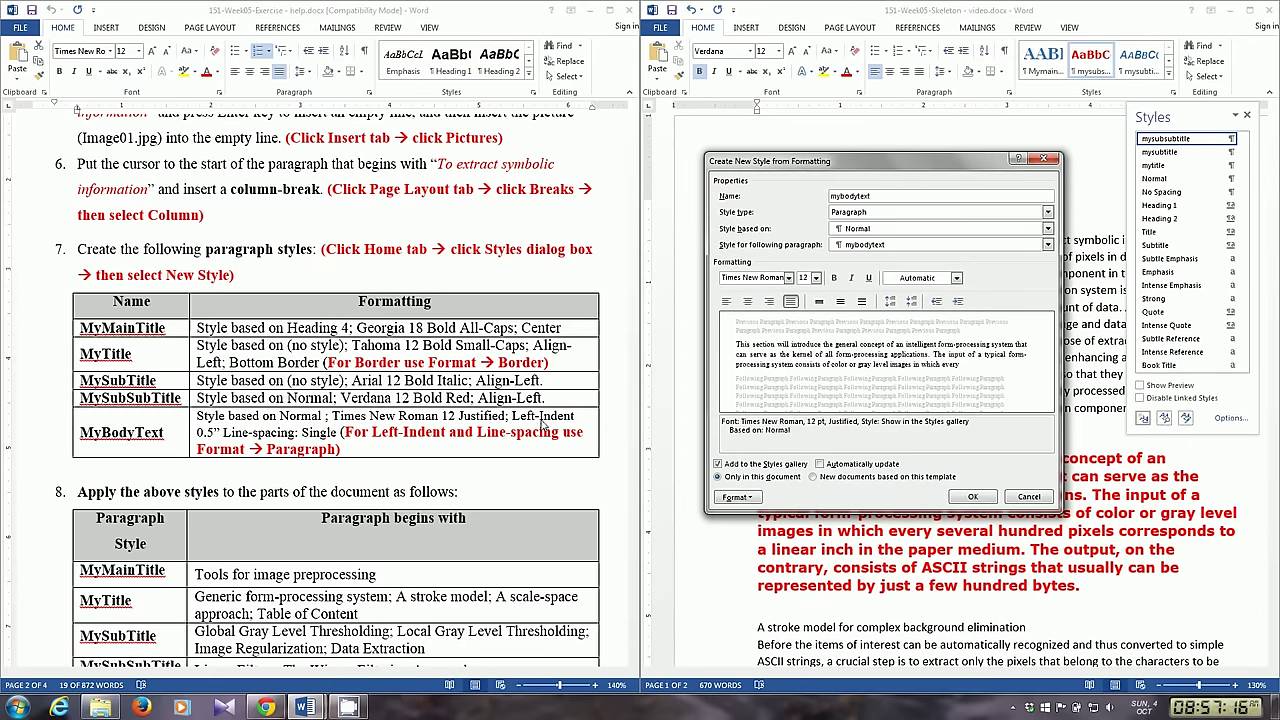
Give the style a 0.5" left indent and single line spacing, then create it
{"action": "left_click", "coordinate": [735, 497]}
{"action": "left_click", "coordinate": [757, 527]}
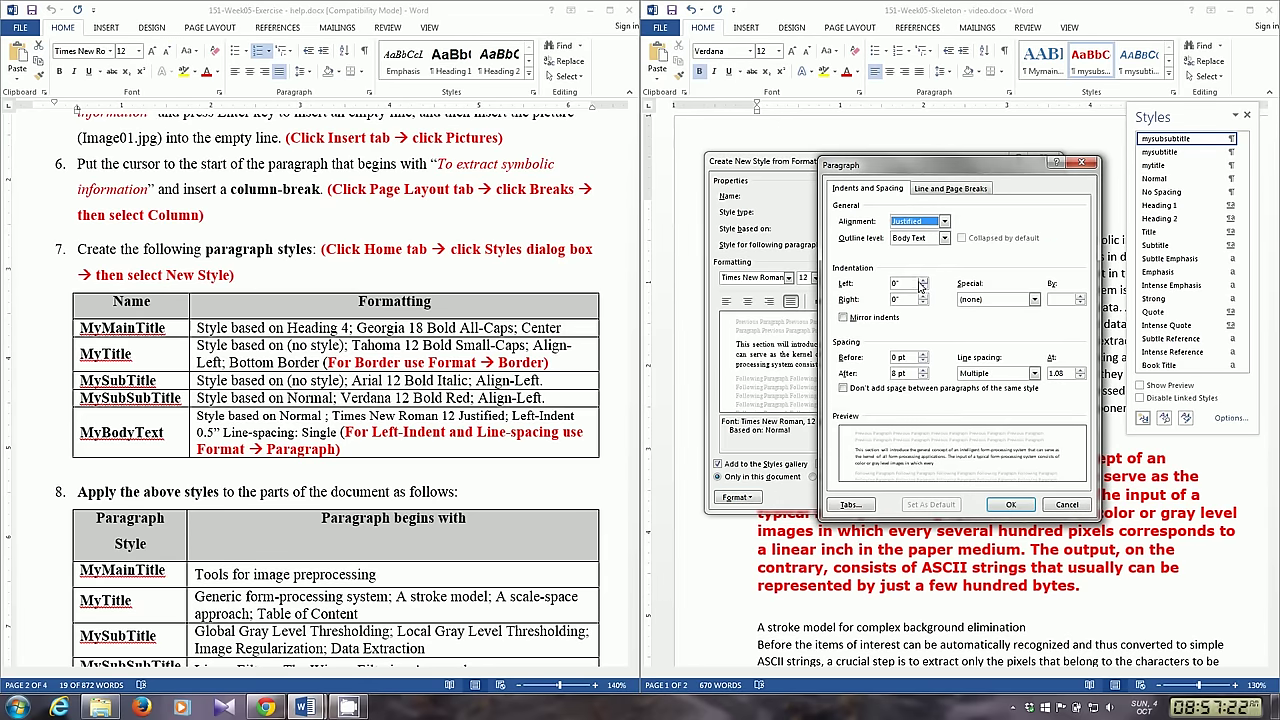
{"action": "left_click", "coordinate": [923, 281]}
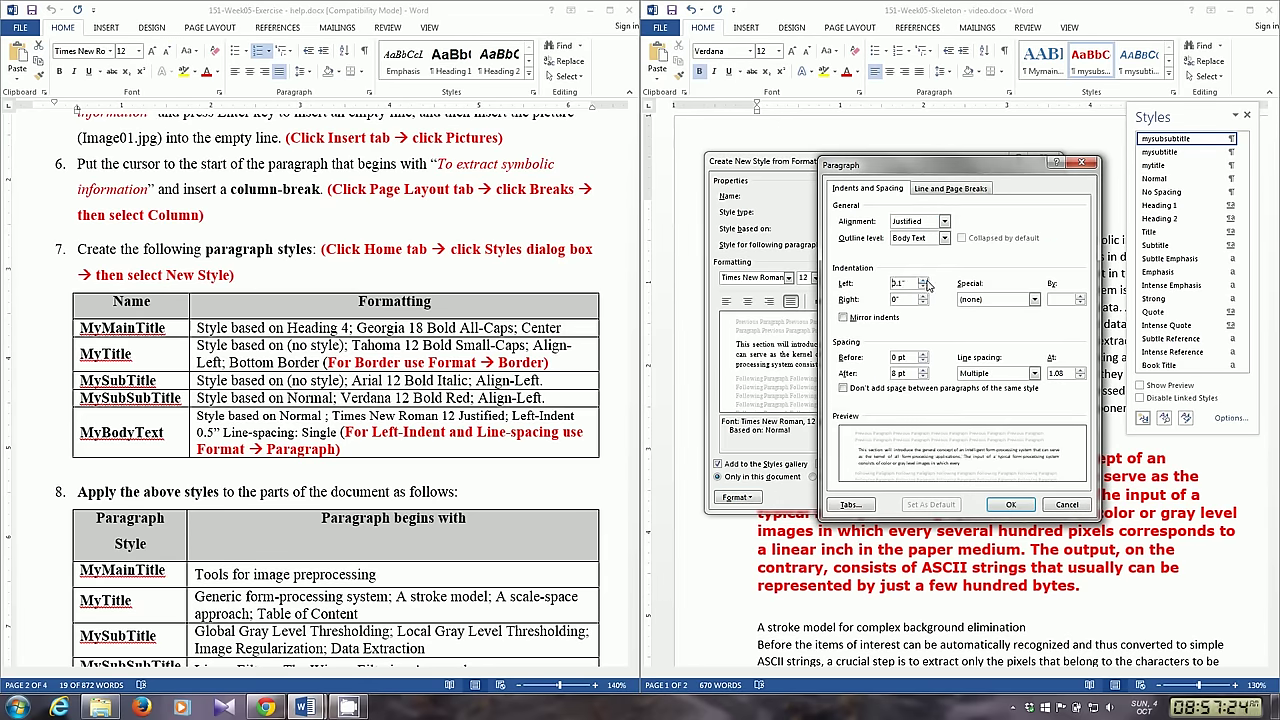
{"action": "left_click", "coordinate": [923, 281]}
{"action": "double_click", "coordinate": [923, 281]}
{"action": "left_click", "coordinate": [923, 281]}
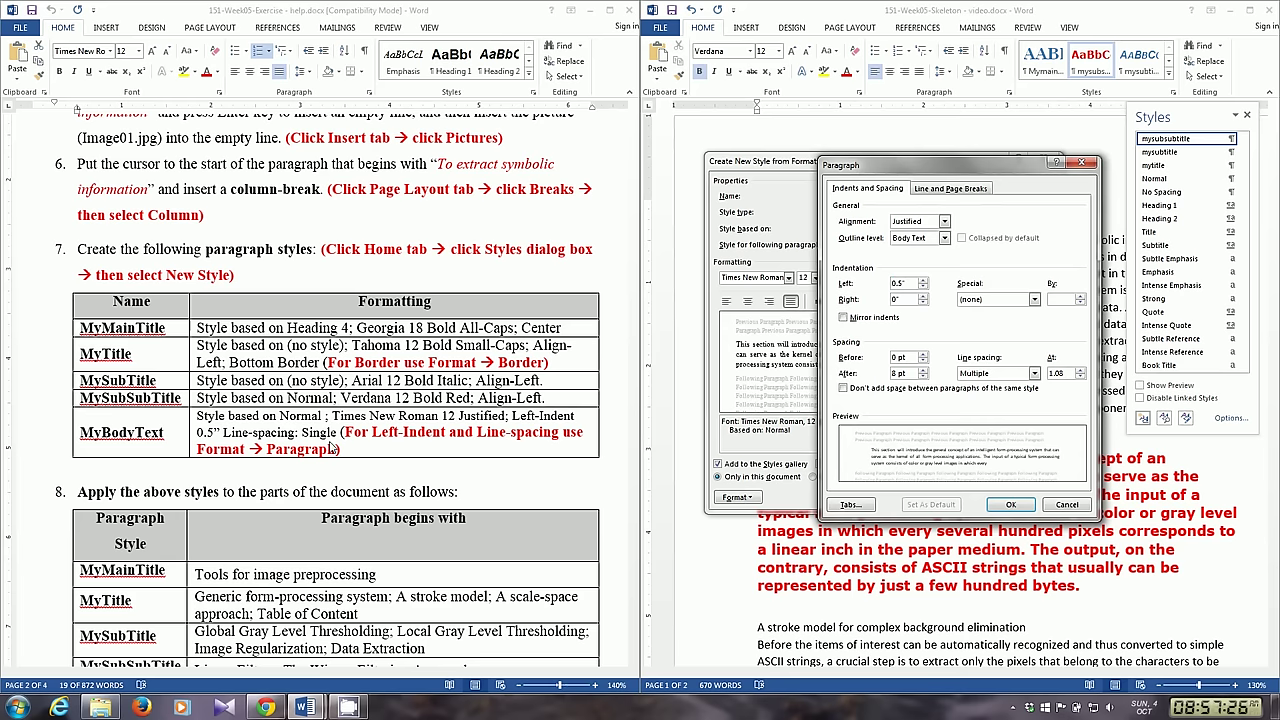
{"action": "left_click", "coordinate": [1012, 374]}
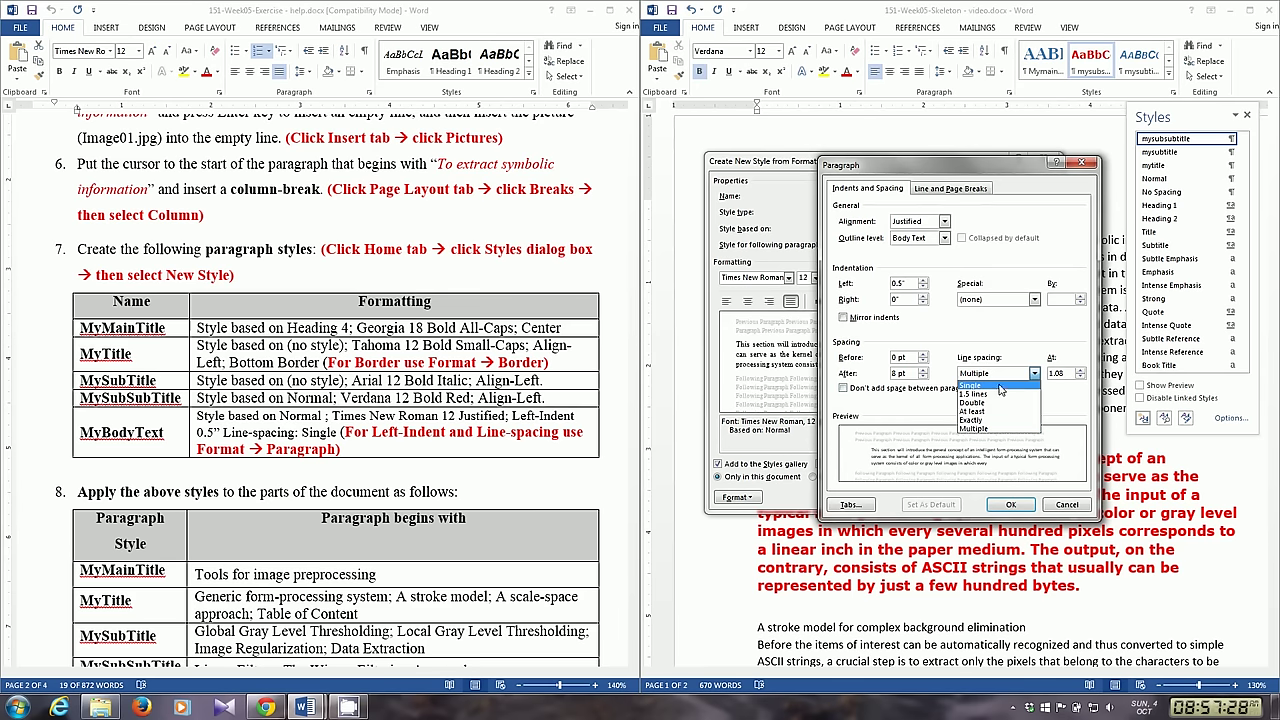
{"action": "left_click", "coordinate": [997, 386]}
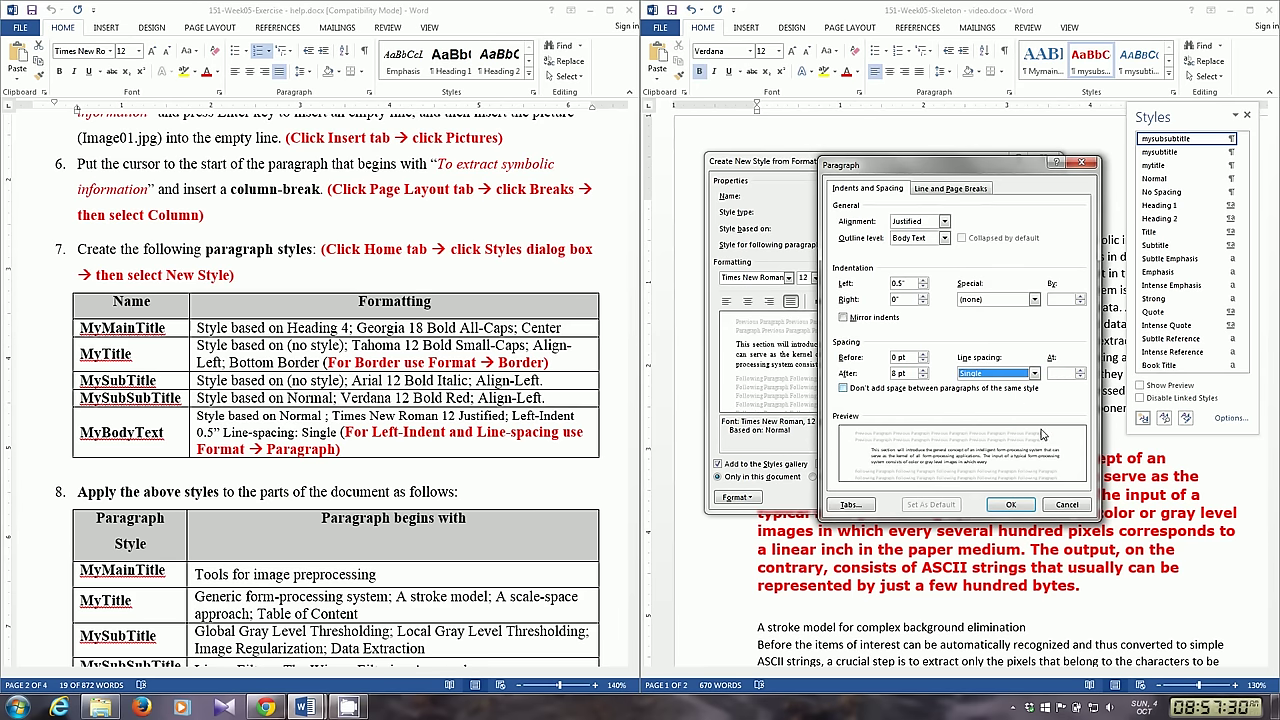
{"action": "left_click", "coordinate": [1011, 505]}
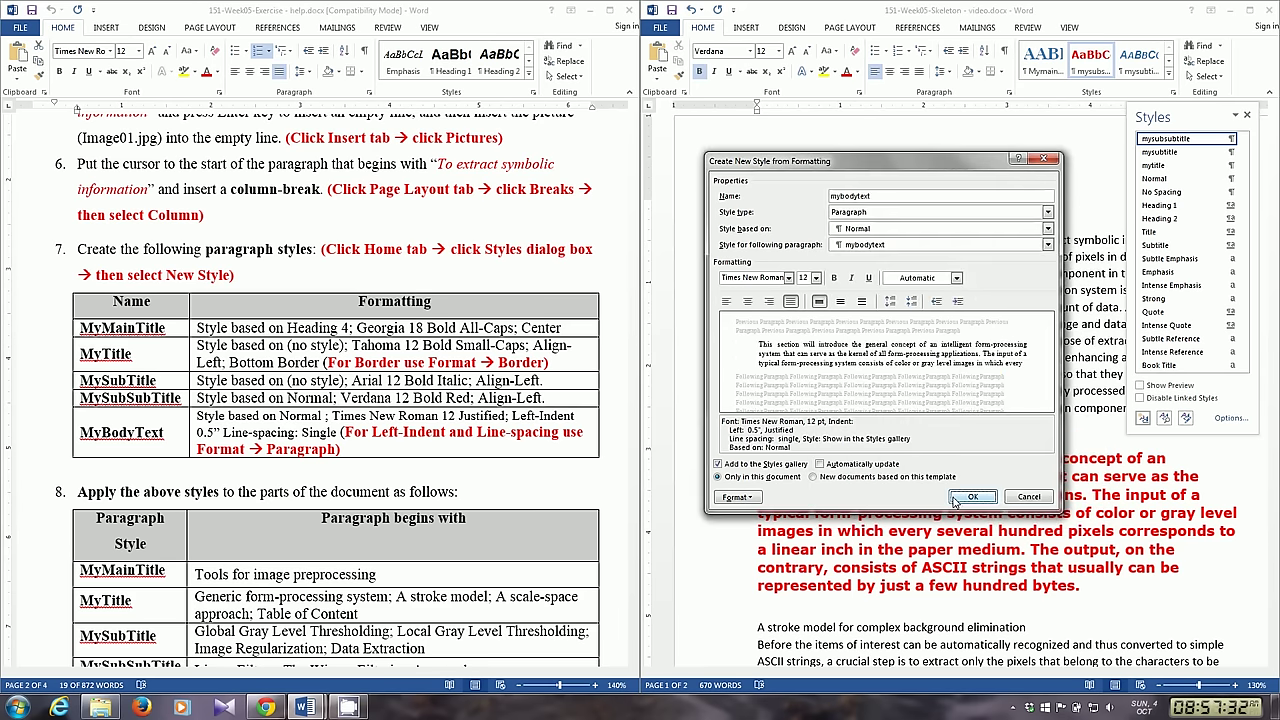
{"action": "left_click", "coordinate": [970, 498]}
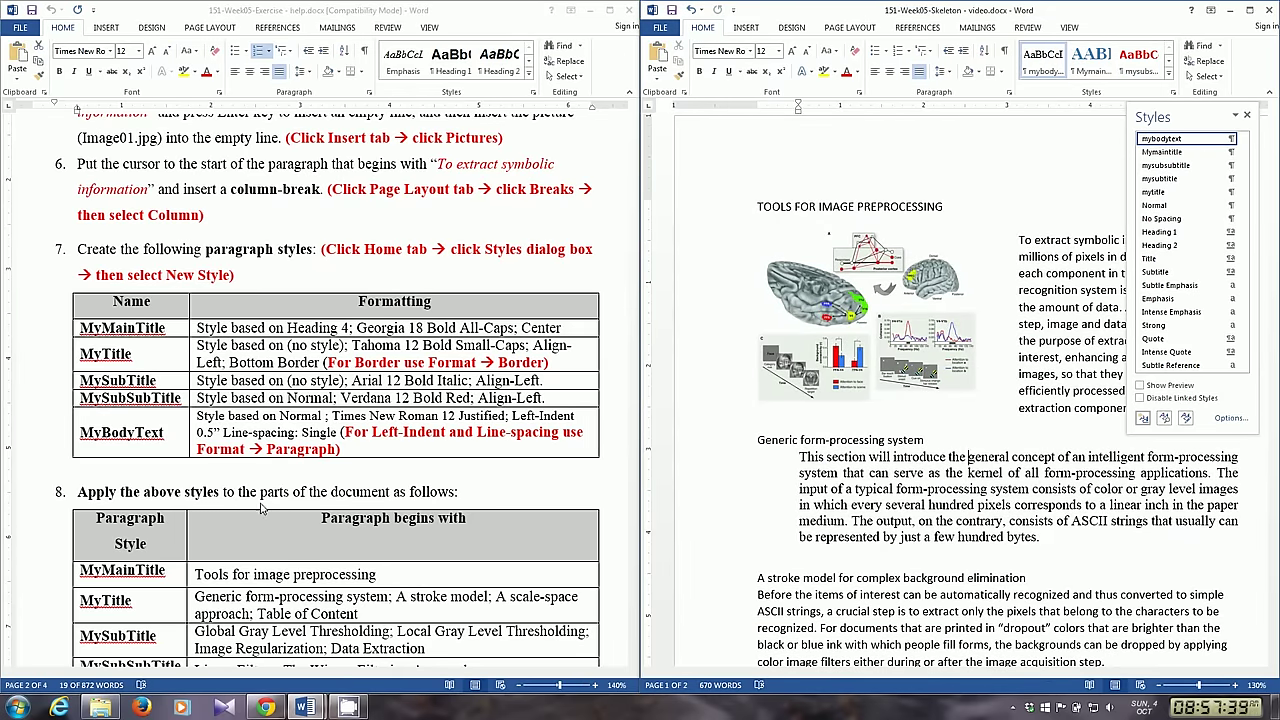
Review the help document's instructions on which headings get the MyMainTitle style
{"action": "scroll", "coordinate": [262, 505], "scroll_direction": "down", "scroll_amount": 5}
{"action": "mouse_move", "coordinate": [78, 184]}
{"action": "left_mouse_down"}
{"action": "mouse_move", "coordinate": [312, 311]}
{"action": "mouse_move", "coordinate": [365, 390]}
{"action": "left_mouse_up"}
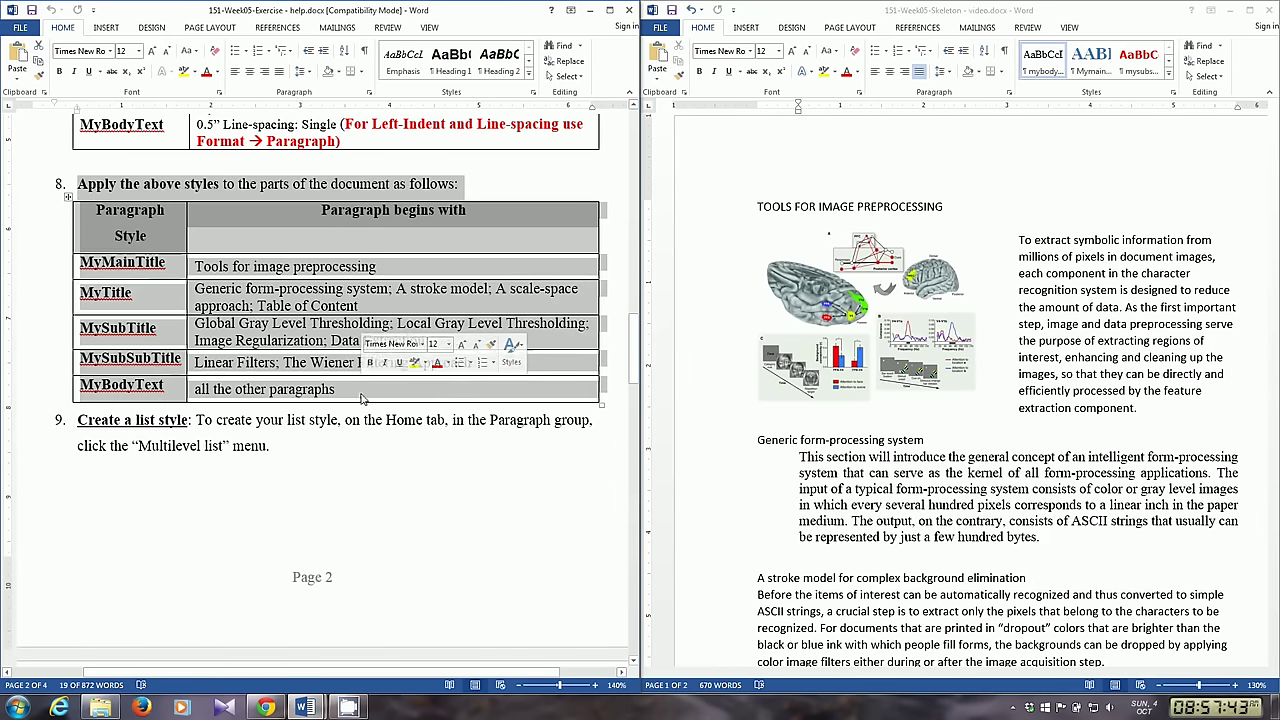
{"action": "left_click", "coordinate": [381, 304]}
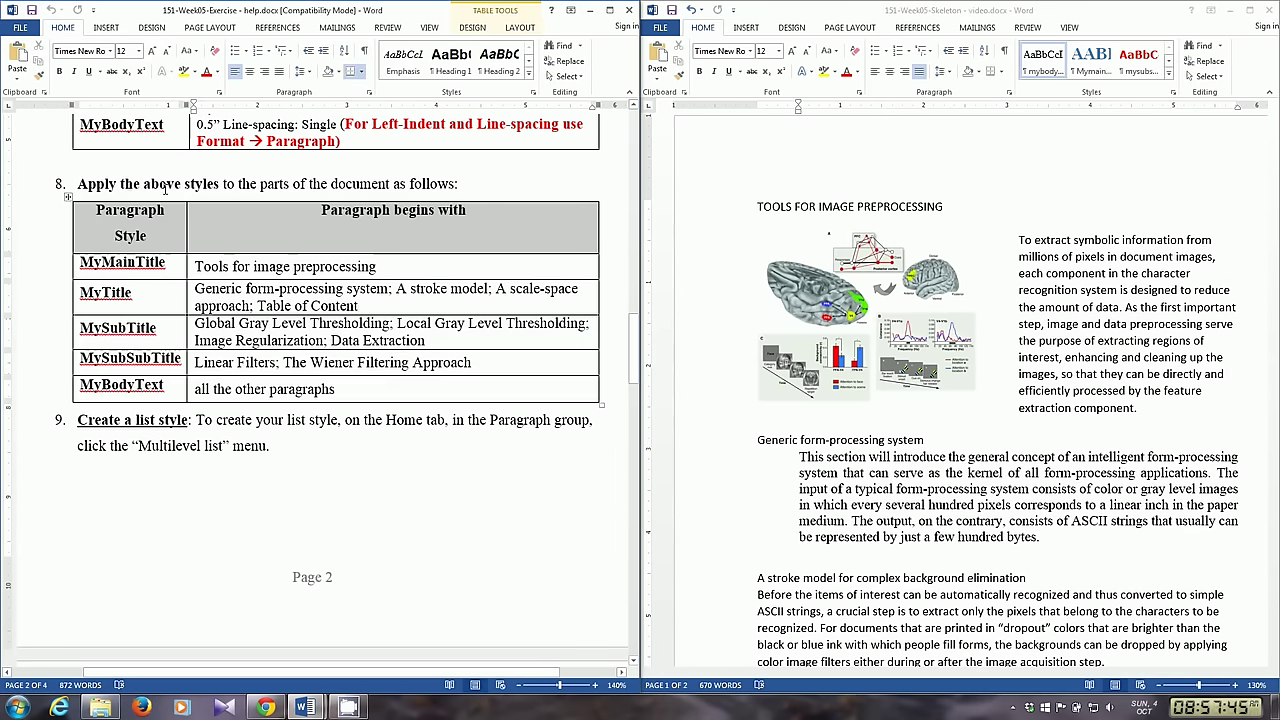
{"action": "left_click_drag", "start_coordinate": [144, 185], "coordinate": [458, 185]}
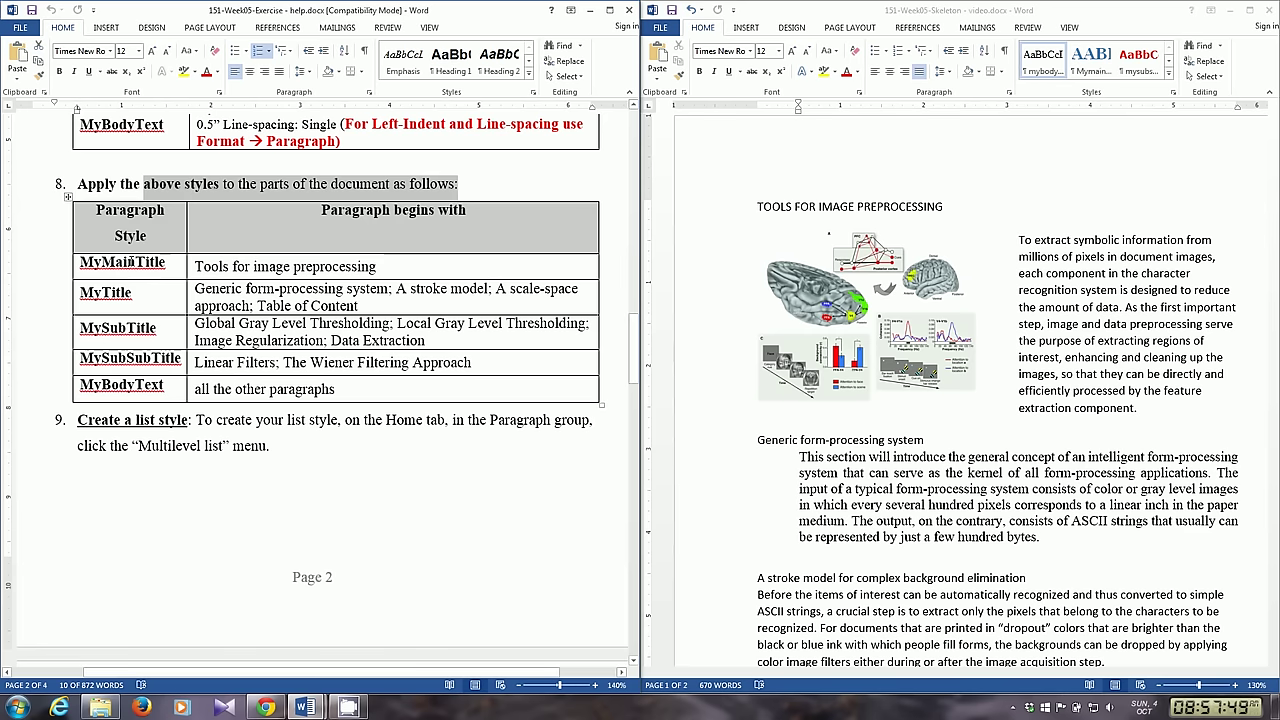
{"action": "left_click_drag", "start_coordinate": [122, 262], "coordinate": [277, 266]}
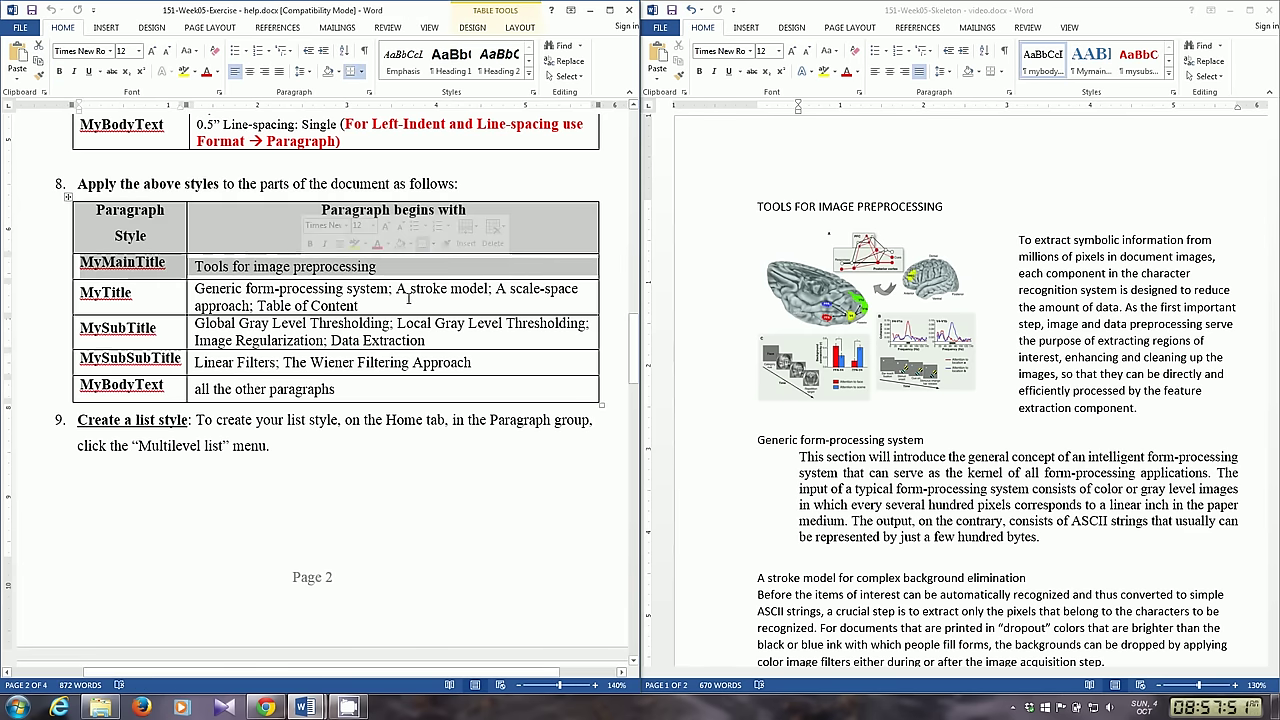
Apply the Mymaintitle style to the TOOLS FOR IMAGE PREPROCESSING heading
{"action": "left_click", "coordinate": [983, 209]}
{"action": "key", "text": "ctrl+alt+shift+s"}
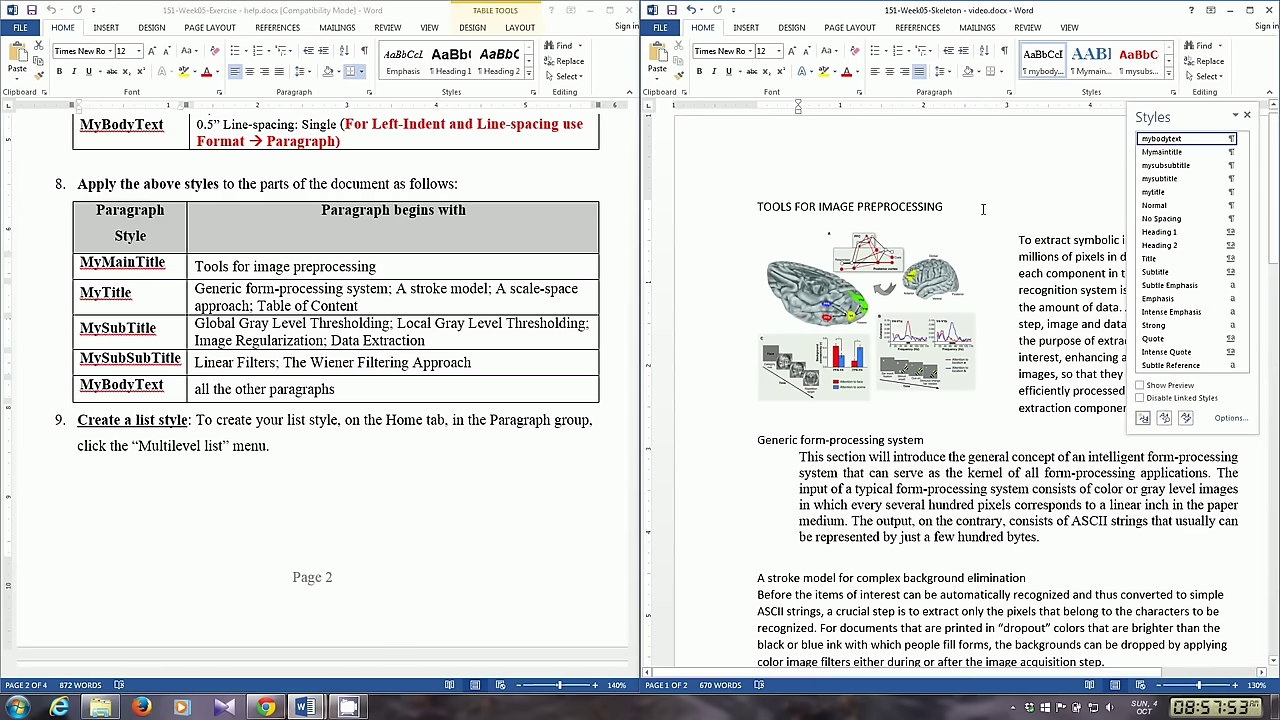
{"action": "left_click_drag", "start_coordinate": [979, 205], "coordinate": [733, 205]}
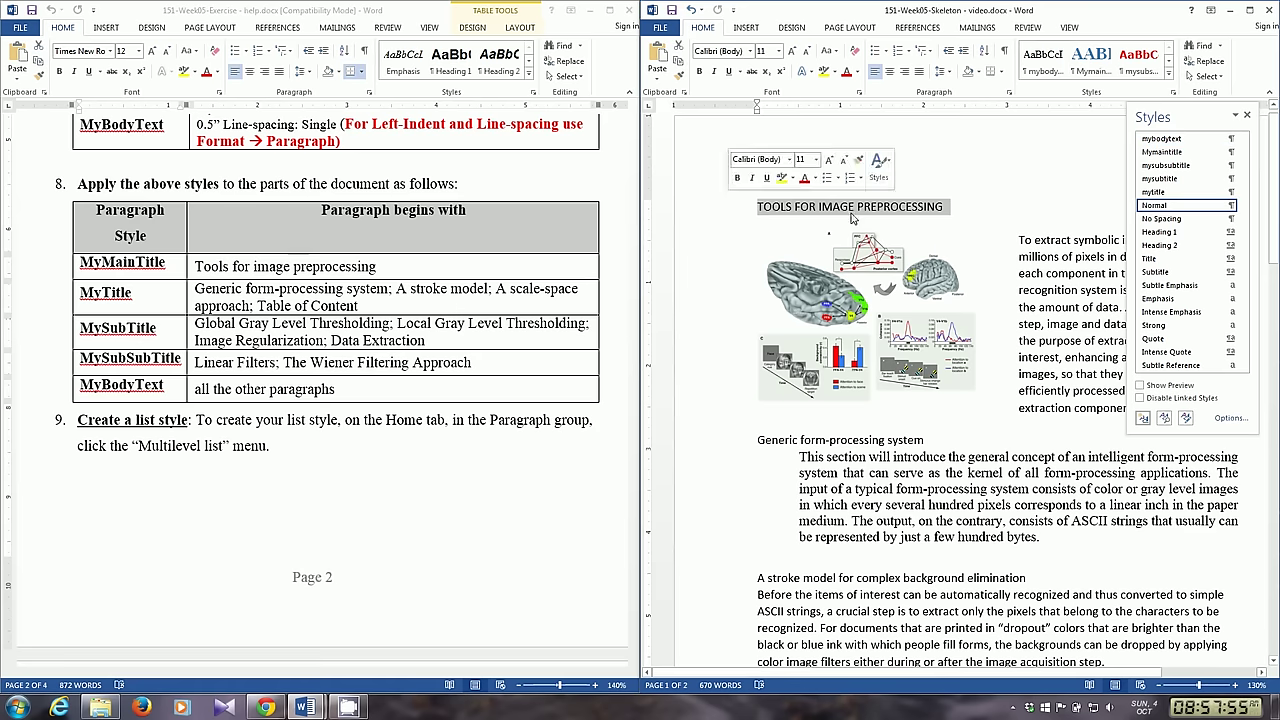
{"action": "left_click", "coordinate": [1170, 152]}
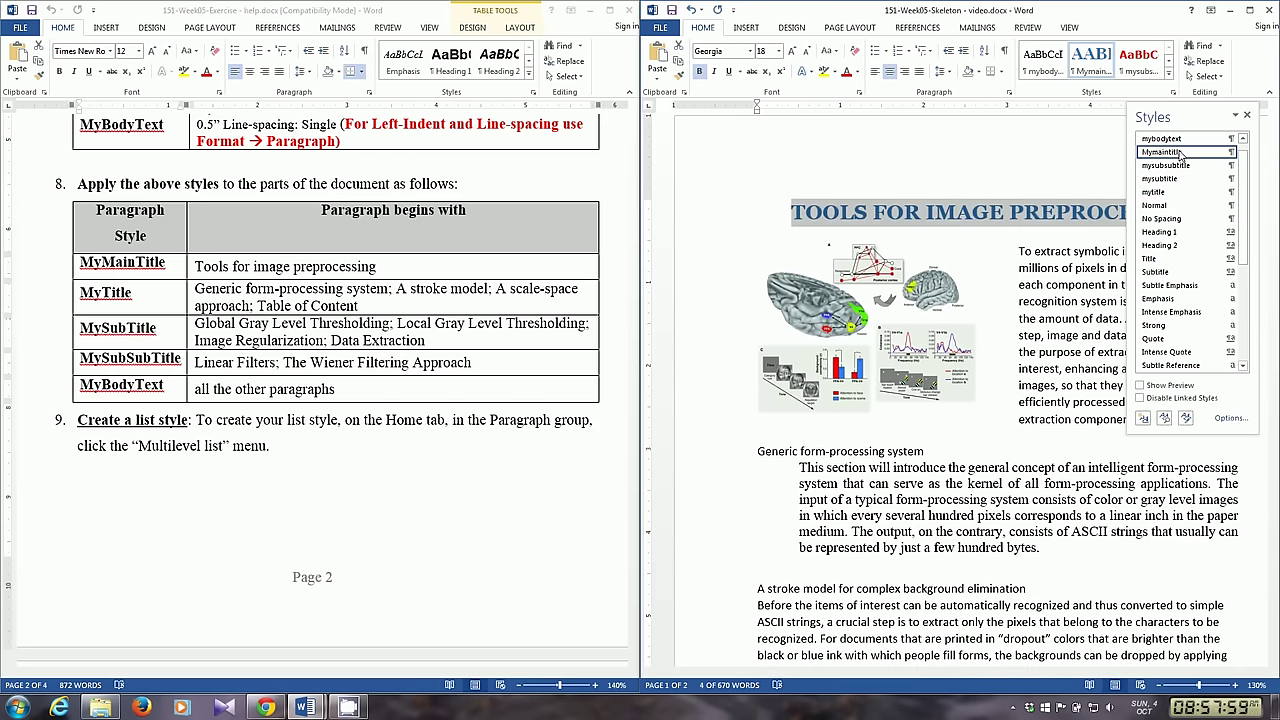
{"action": "left_click", "coordinate": [160, 298]}
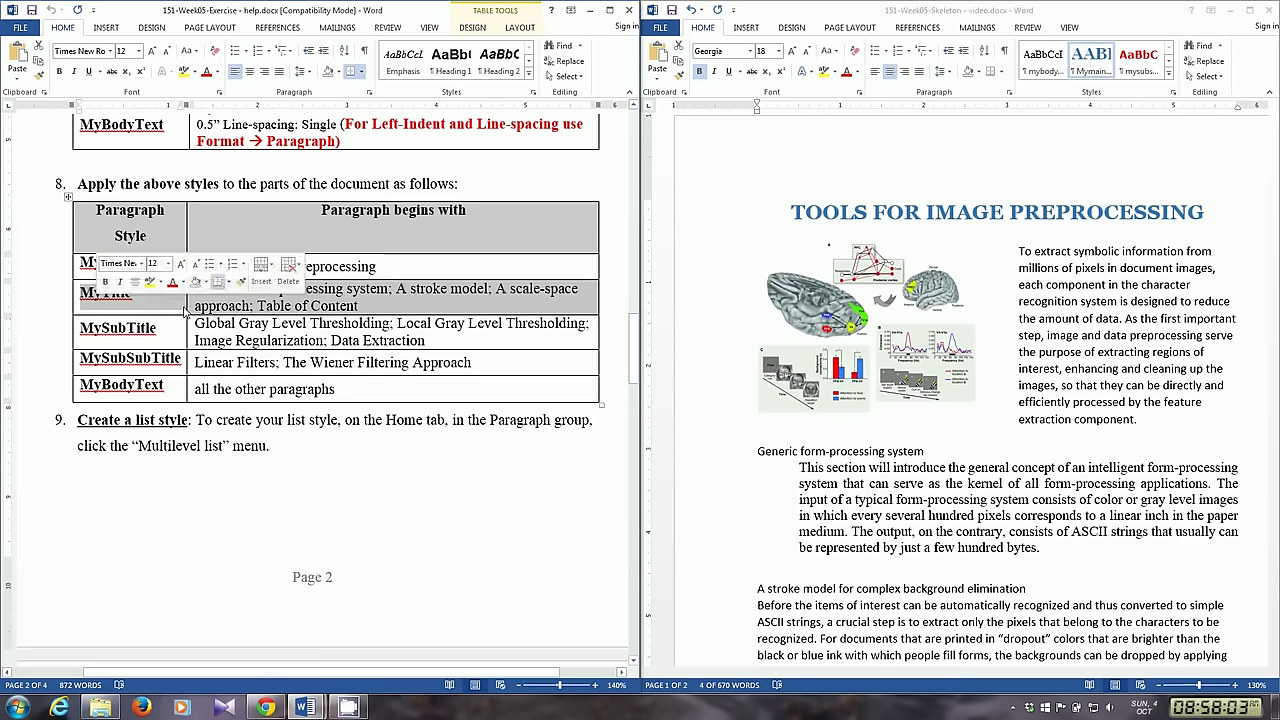
{"action": "left_click", "coordinate": [851, 452]}
Select the Generic form-processing system and A stroke model for complex background elimination headings together
{"action": "left_click_drag", "start_coordinate": [927, 451], "coordinate": [756, 451]}
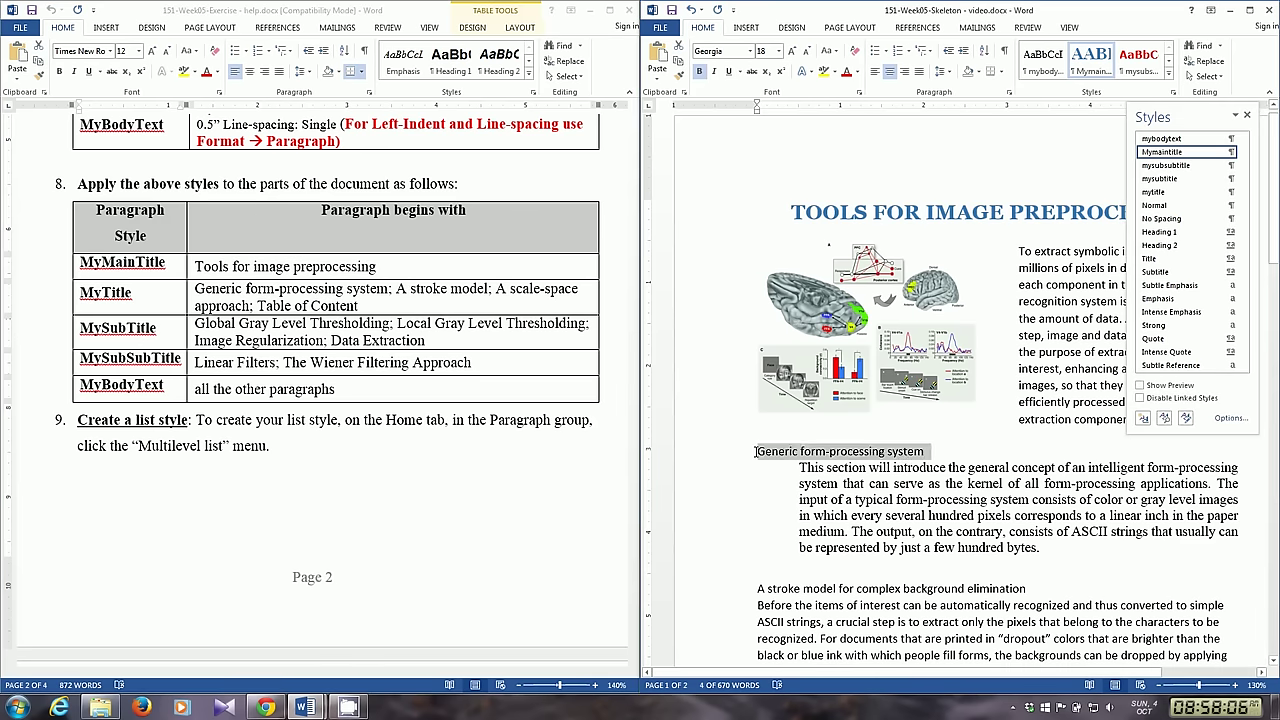
{"action": "scroll", "coordinate": [1000, 432], "scroll_direction": "down", "scroll_amount": 4}
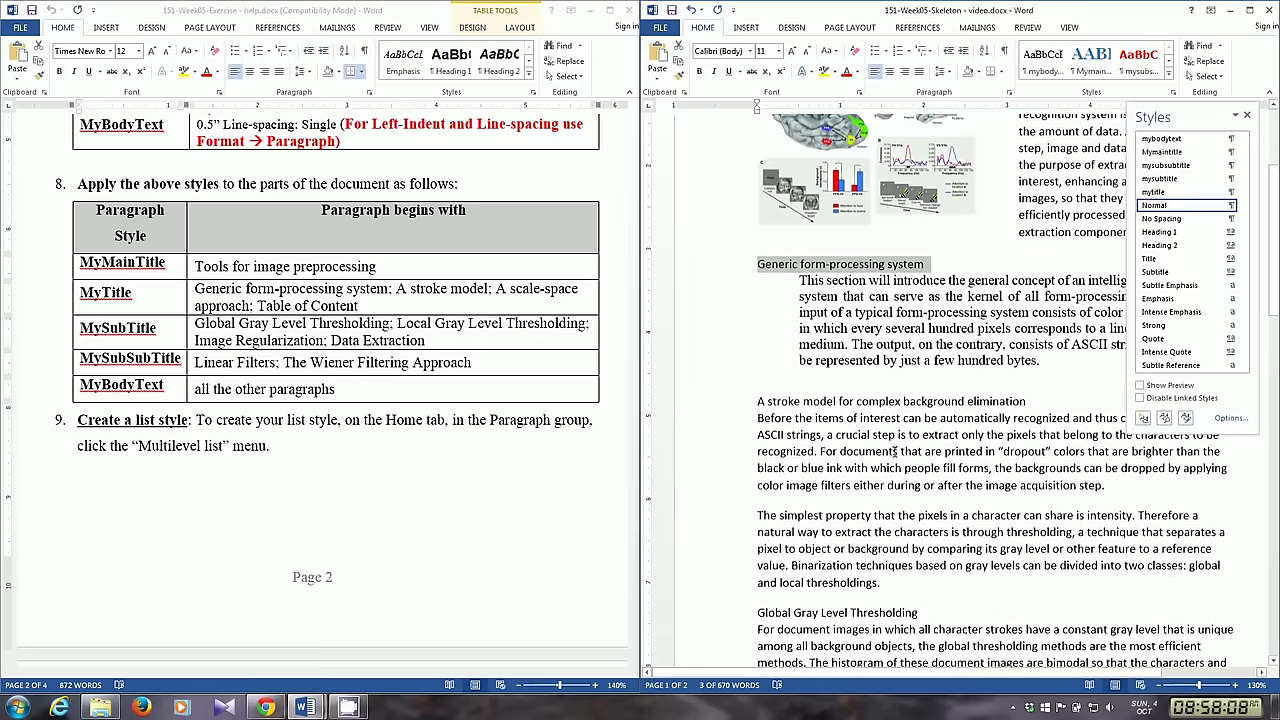
{"action": "left_click_drag", "start_coordinate": [1049, 389], "coordinate": [756, 389]}
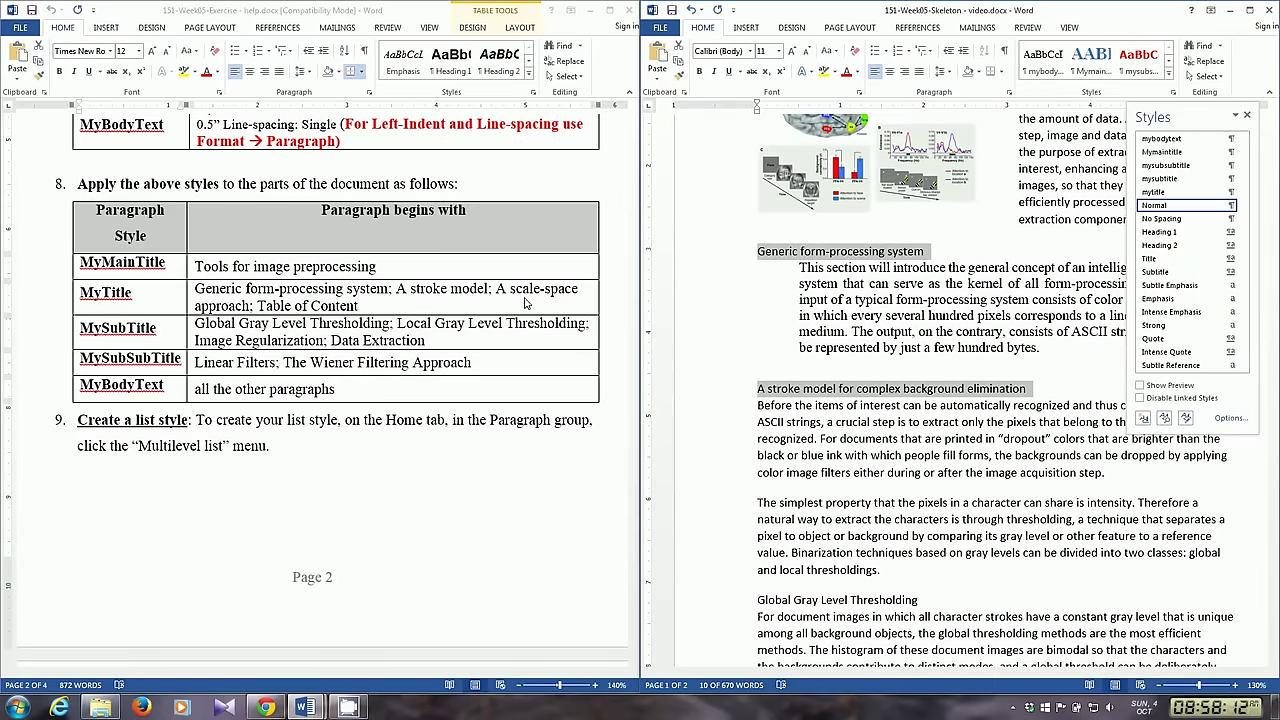
{"action": "scroll", "coordinate": [826, 448], "scroll_direction": "down", "scroll_amount": 3}
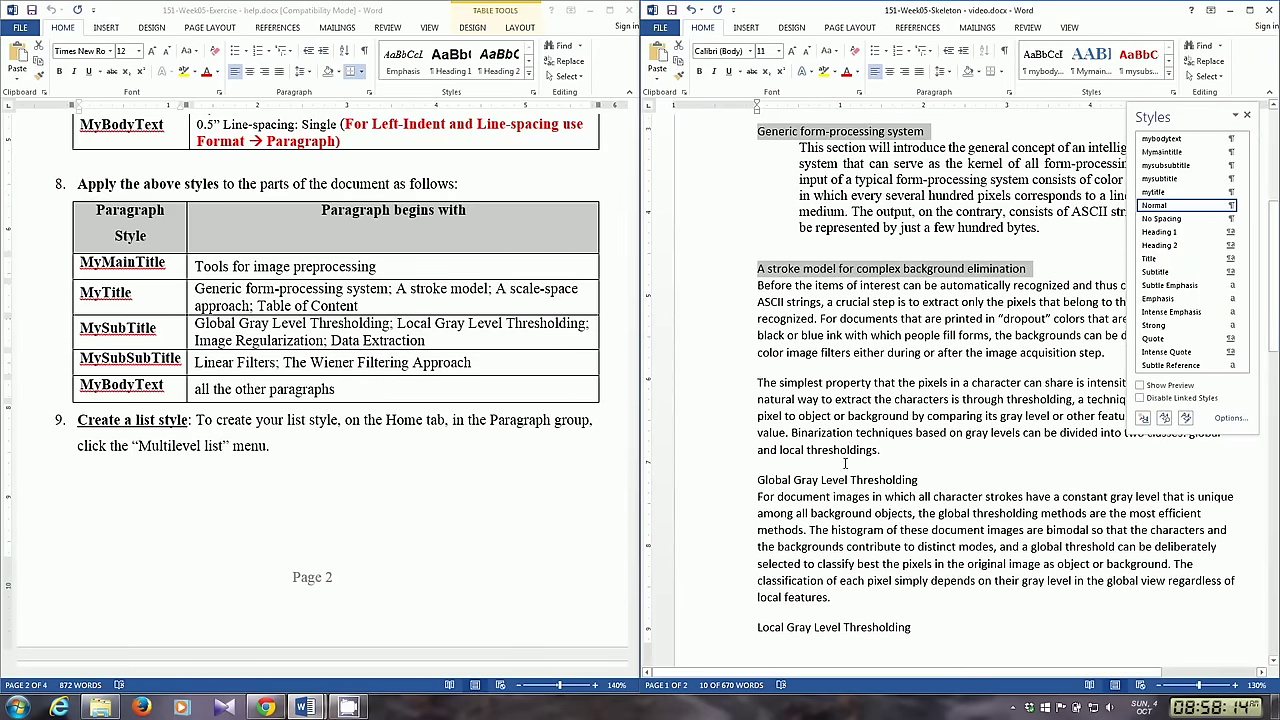
{"action": "scroll", "coordinate": [845, 463], "scroll_direction": "down", "scroll_amount": 1}
{"action": "scroll", "coordinate": [845, 463], "scroll_direction": "down", "scroll_amount": 1}
{"action": "scroll", "coordinate": [845, 465], "scroll_direction": "down", "scroll_amount": 4}
{"action": "scroll", "coordinate": [844, 470], "scroll_direction": "down", "scroll_amount": 4}
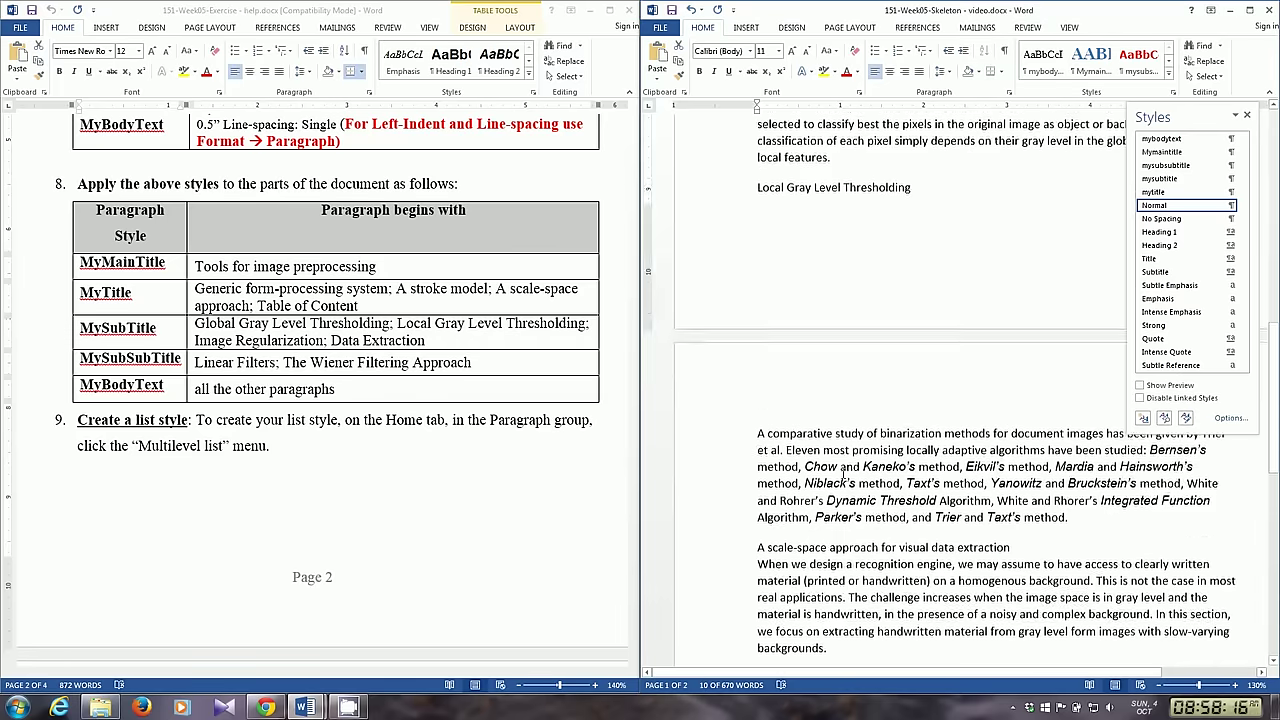
{"action": "scroll", "coordinate": [843, 472], "scroll_direction": "down", "scroll_amount": 5}
Add A scale-space approach for visual data extraction and Table of Content, then apply mytitle to all
{"action": "left_click_drag", "start_coordinate": [1014, 348], "coordinate": [757, 349]}
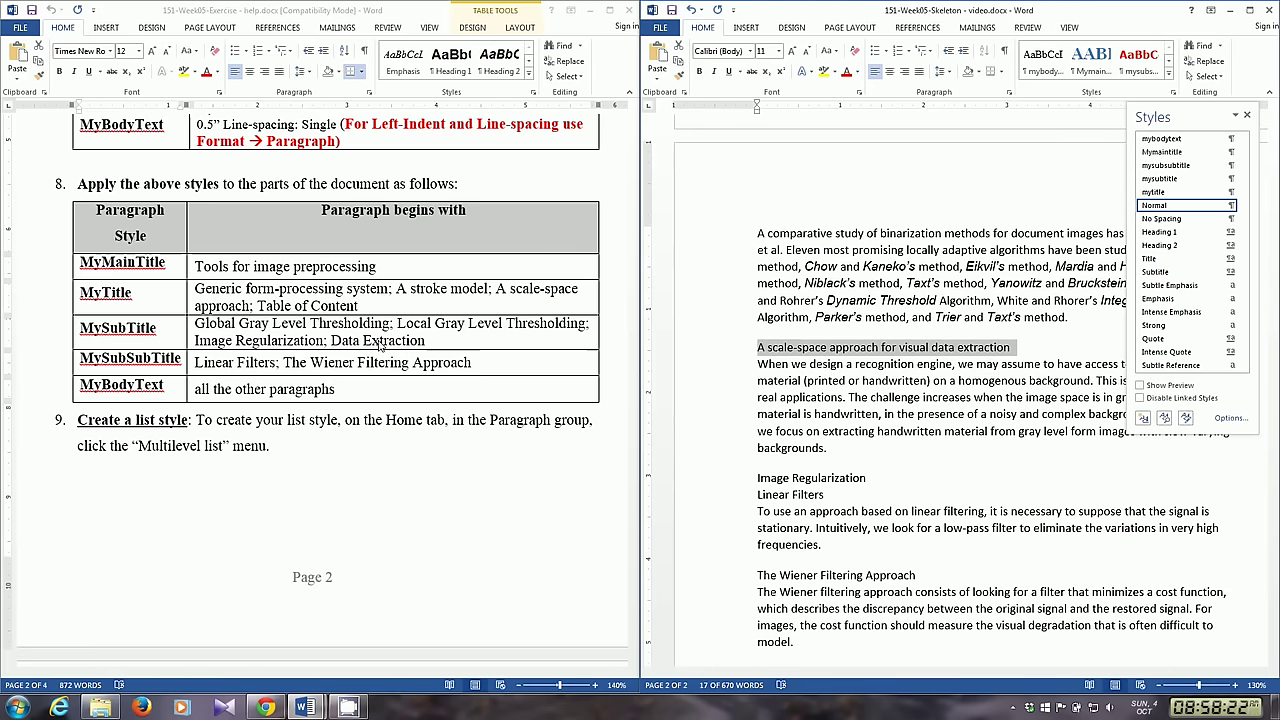
{"action": "scroll", "coordinate": [840, 497], "scroll_direction": "down", "scroll_amount": 5}
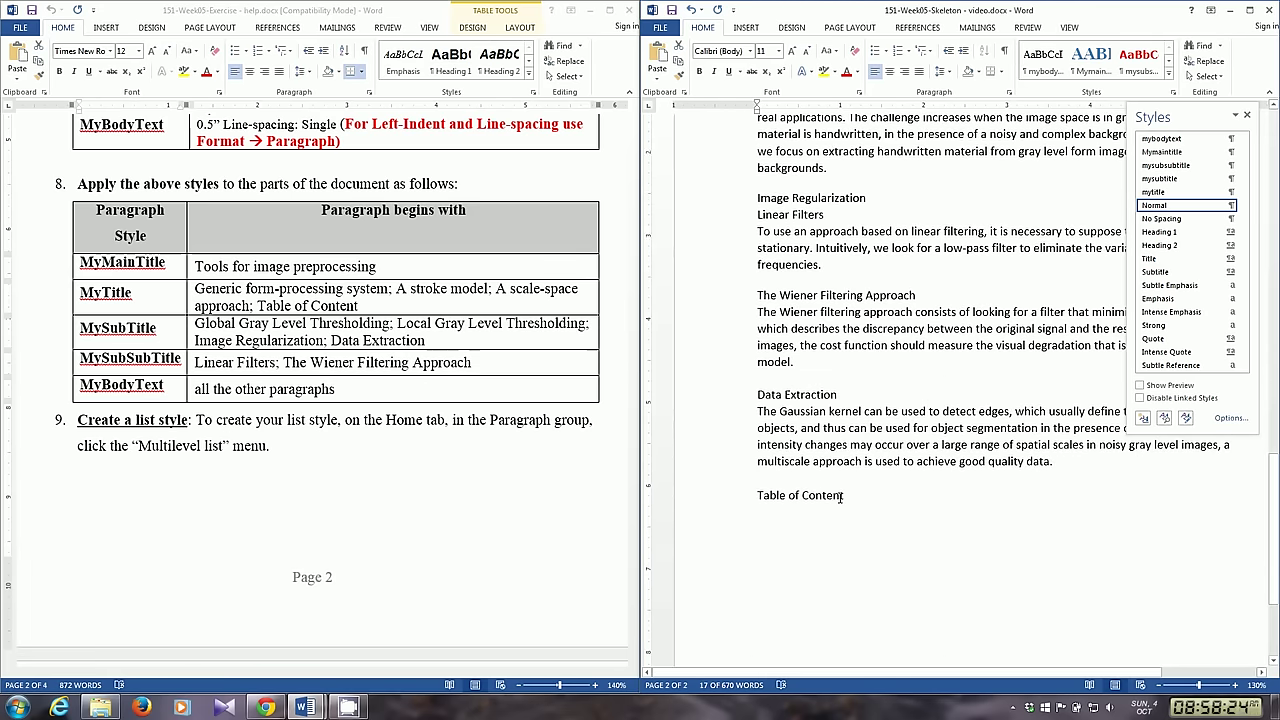
{"action": "scroll", "coordinate": [840, 497], "scroll_direction": "up", "scroll_amount": 2}
{"action": "left_click_drag", "start_coordinate": [862, 576], "coordinate": [726, 575]}
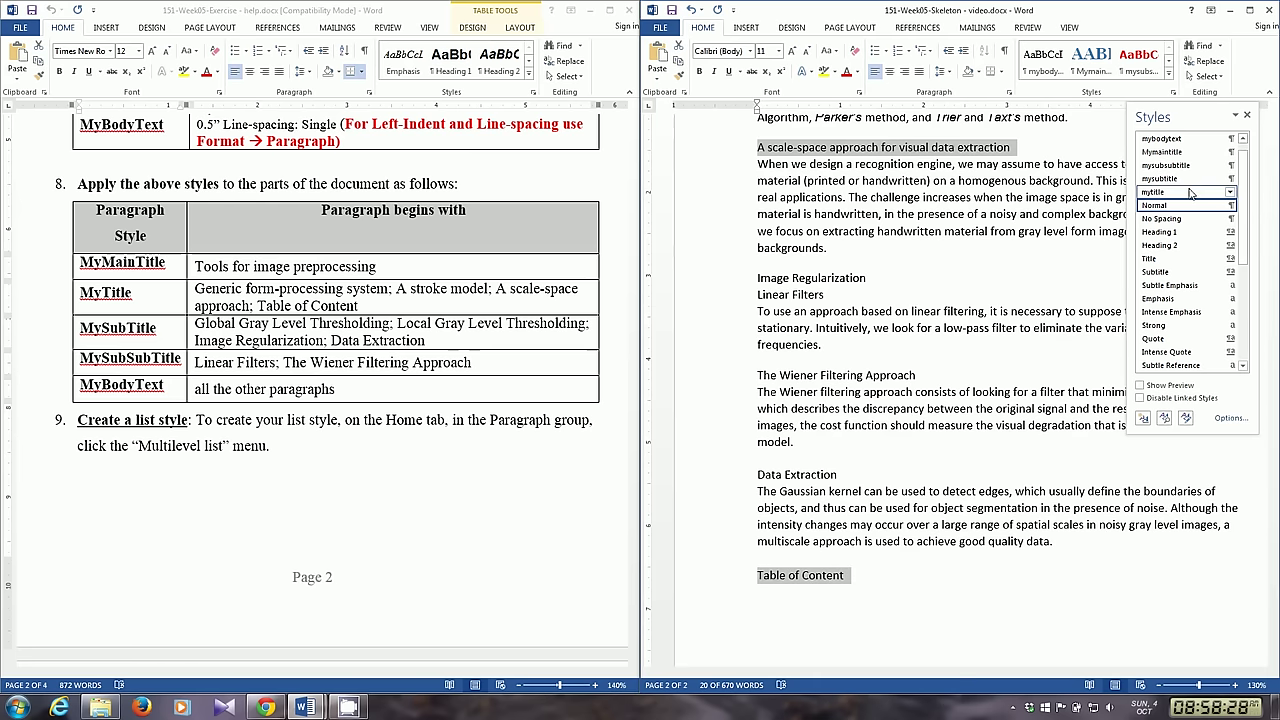
{"action": "left_click", "coordinate": [1190, 193]}
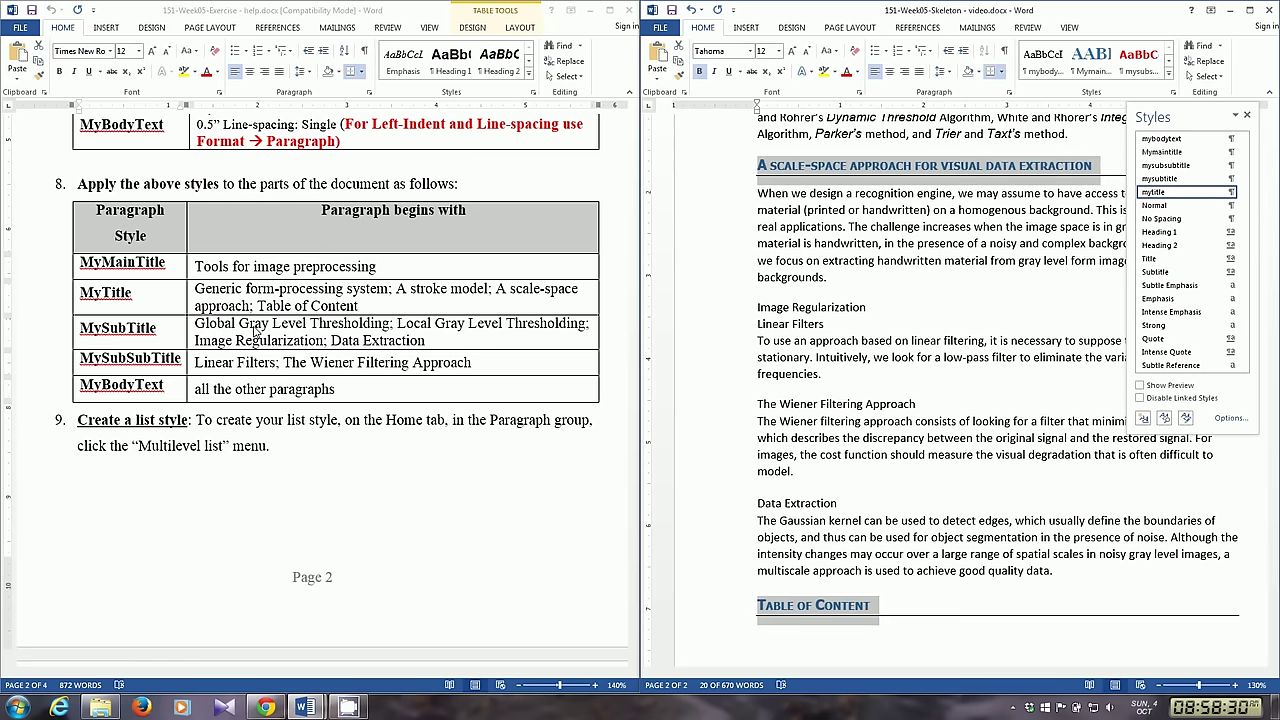
{"action": "left_click", "coordinate": [255, 332]}
{"action": "triple_click", "coordinate": [300, 341]}
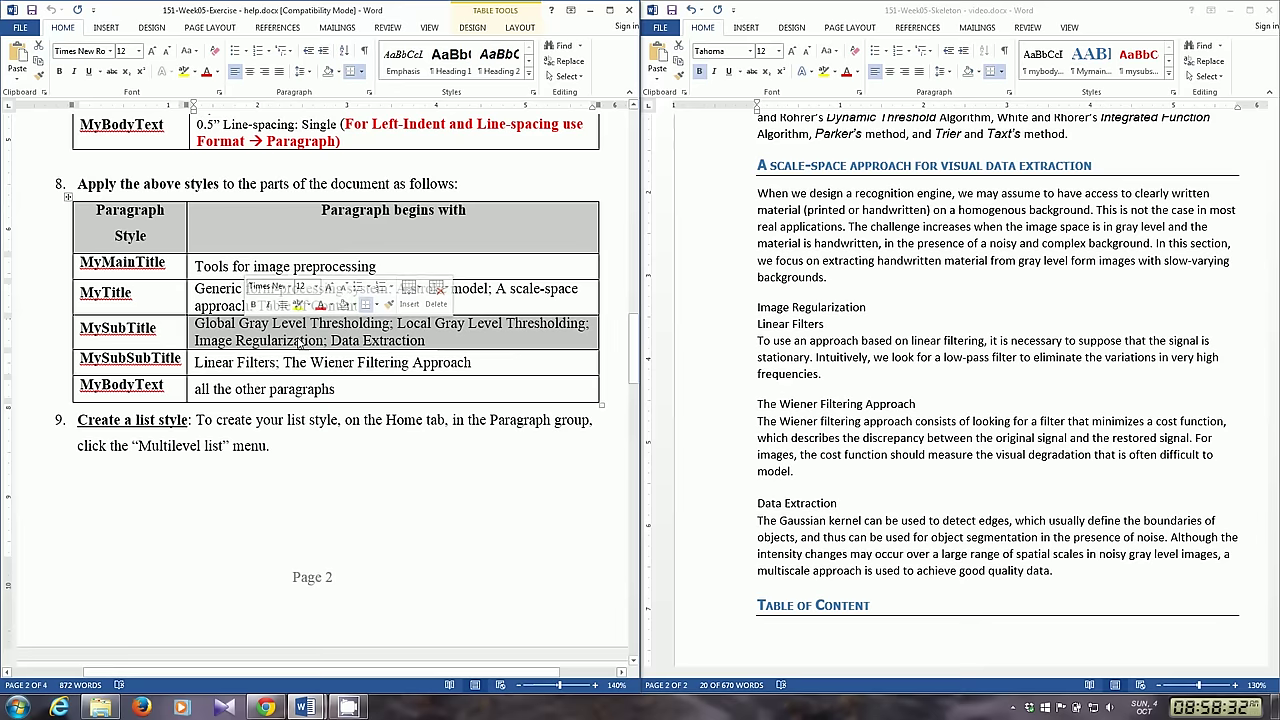
Start a multi-selection with the Global Gray Level Thresholding heading and a second sub-heading
{"action": "key", "text": "alt+Tab"}
{"action": "scroll", "coordinate": [790, 370], "scroll_direction": "up", "scroll_amount": 2}
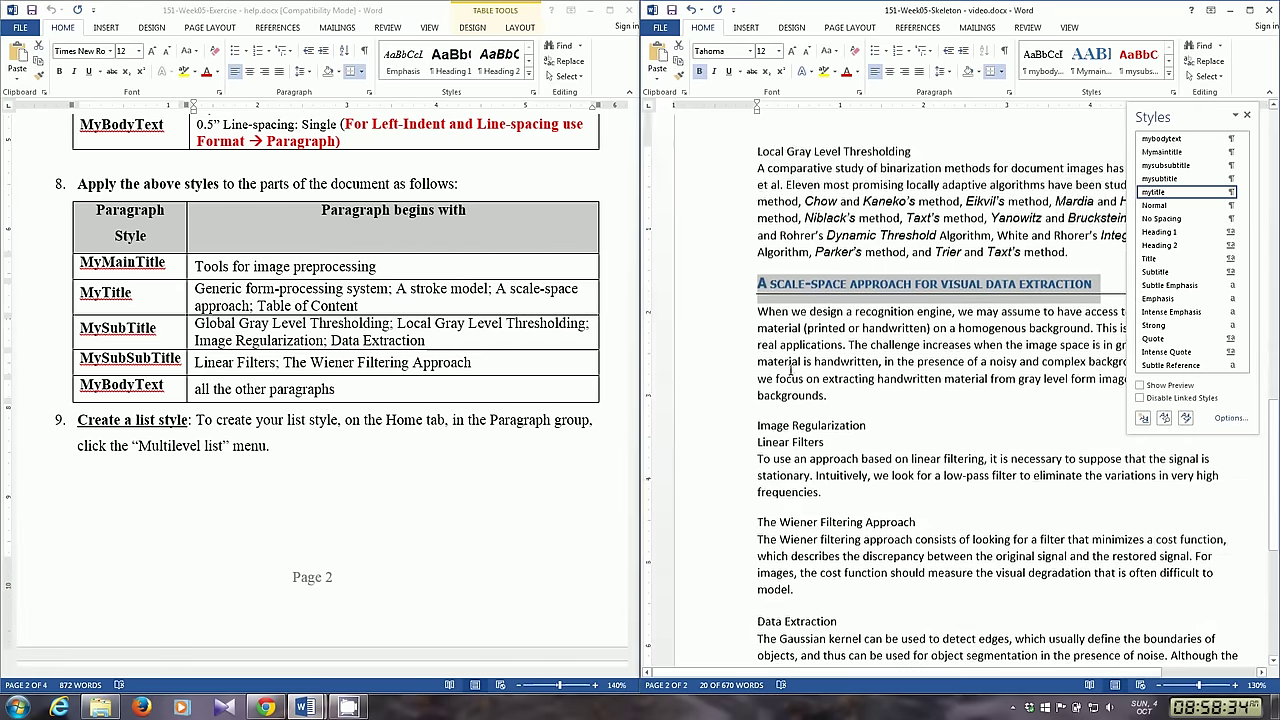
{"action": "scroll", "coordinate": [790, 369], "scroll_direction": "up", "scroll_amount": 7}
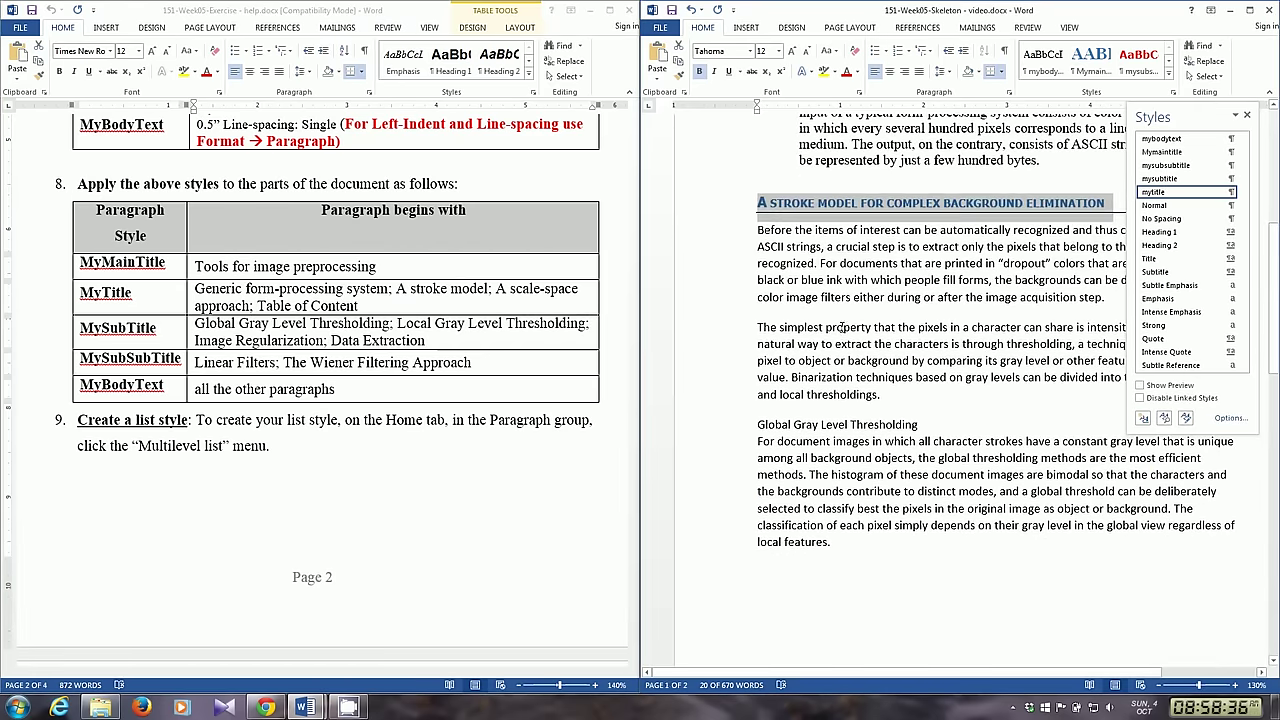
{"action": "left_click_drag", "start_coordinate": [918, 425], "coordinate": [748, 426]}
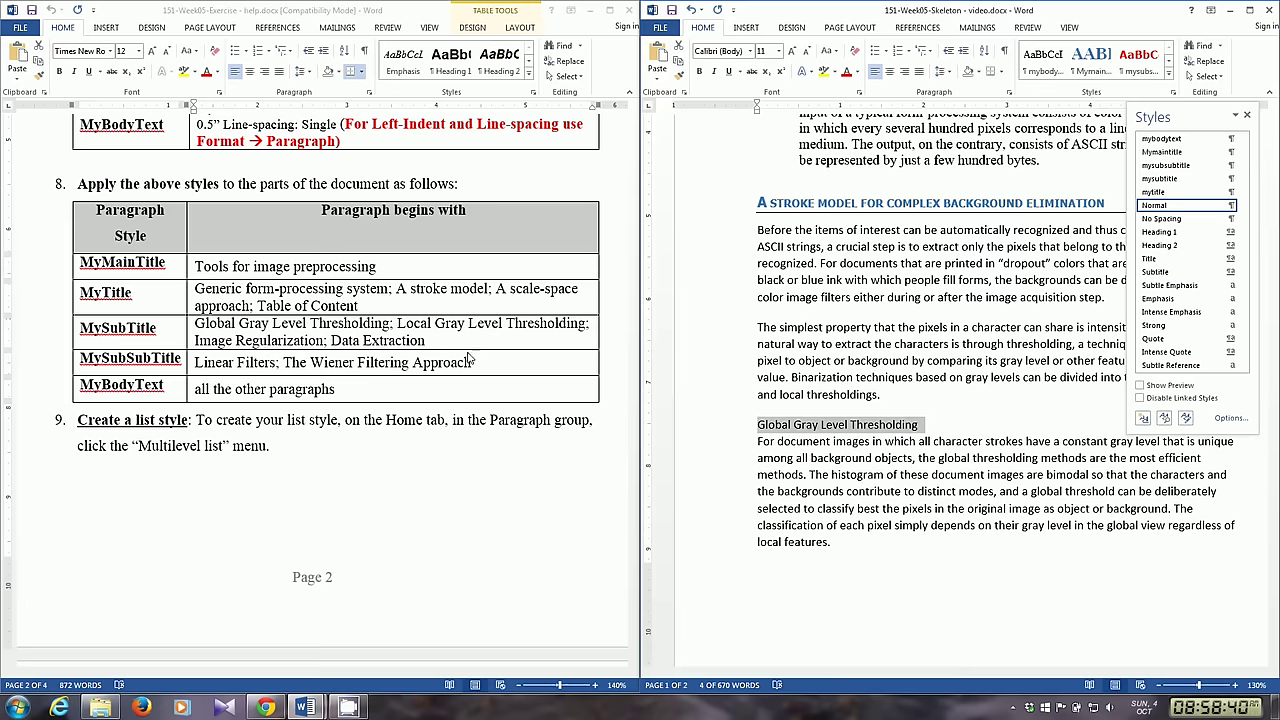
{"action": "scroll", "coordinate": [921, 462], "scroll_direction": "down", "scroll_amount": 2}
{"action": "scroll", "coordinate": [921, 462], "scroll_direction": "down", "scroll_amount": 3}
{"action": "scroll", "coordinate": [921, 462], "scroll_direction": "down", "scroll_amount": 1}
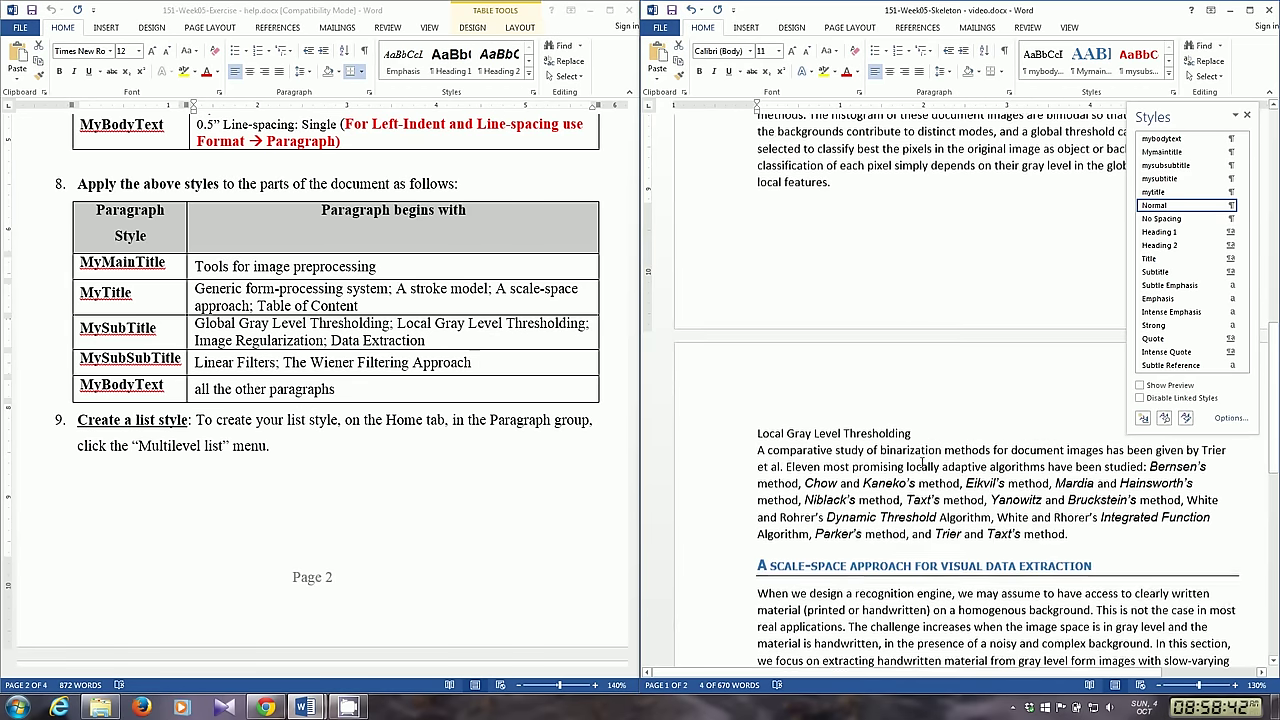
{"action": "left_click_drag", "start_coordinate": [920, 432], "coordinate": [757, 433]}
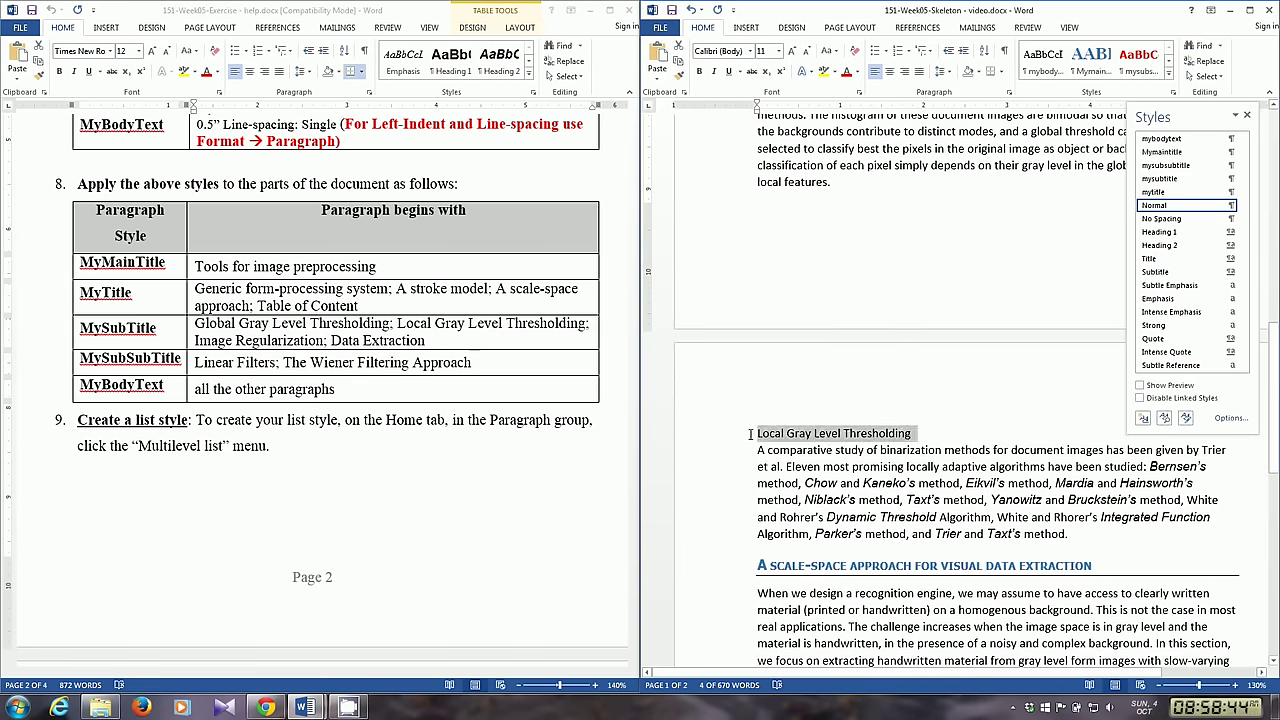
{"action": "scroll", "coordinate": [833, 246], "scroll_direction": "up", "scroll_amount": 1}
{"action": "scroll", "coordinate": [833, 260], "scroll_direction": "up", "scroll_amount": 1}
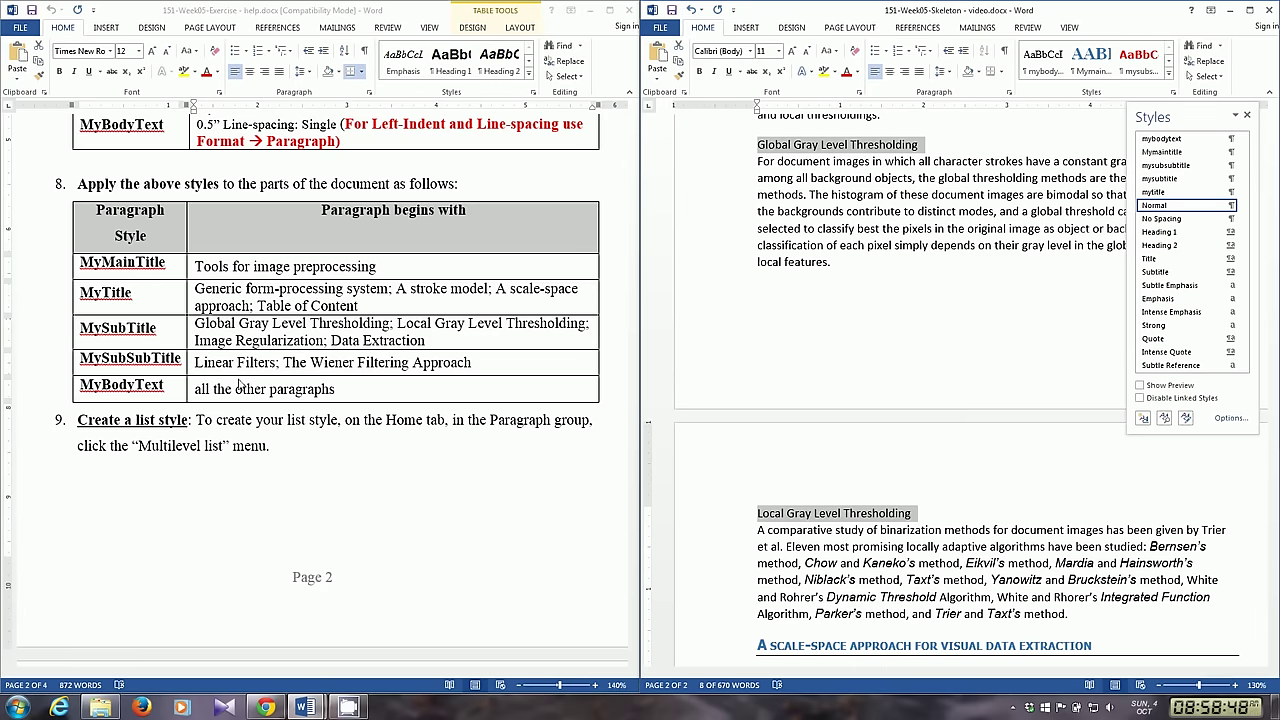
Add Image Regularization and Data Extraction to the selection and apply mysubtitle to all
{"action": "scroll", "coordinate": [822, 373], "scroll_direction": "down", "scroll_amount": 3}
{"action": "scroll", "coordinate": [822, 373], "scroll_direction": "down", "scroll_amount": 4}
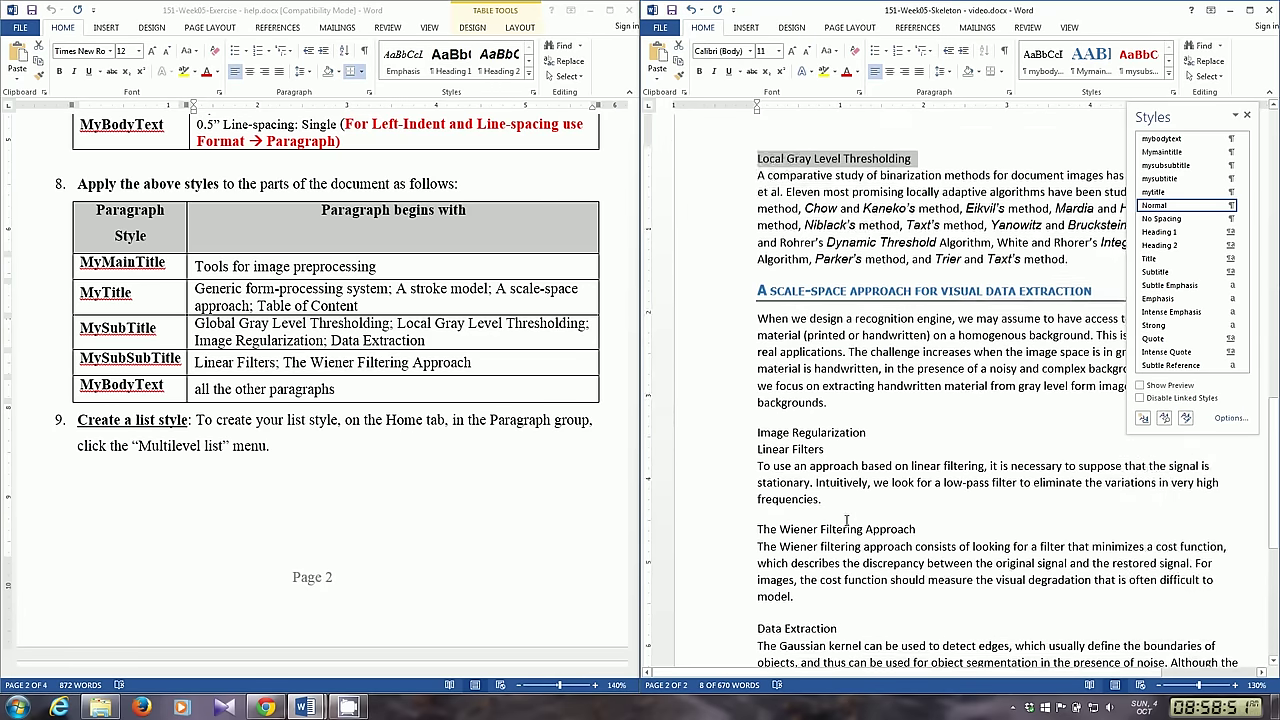
{"action": "scroll", "coordinate": [822, 373], "scroll_direction": "down", "scroll_amount": 4}
{"action": "scroll", "coordinate": [822, 374], "scroll_direction": "up", "scroll_amount": 2}
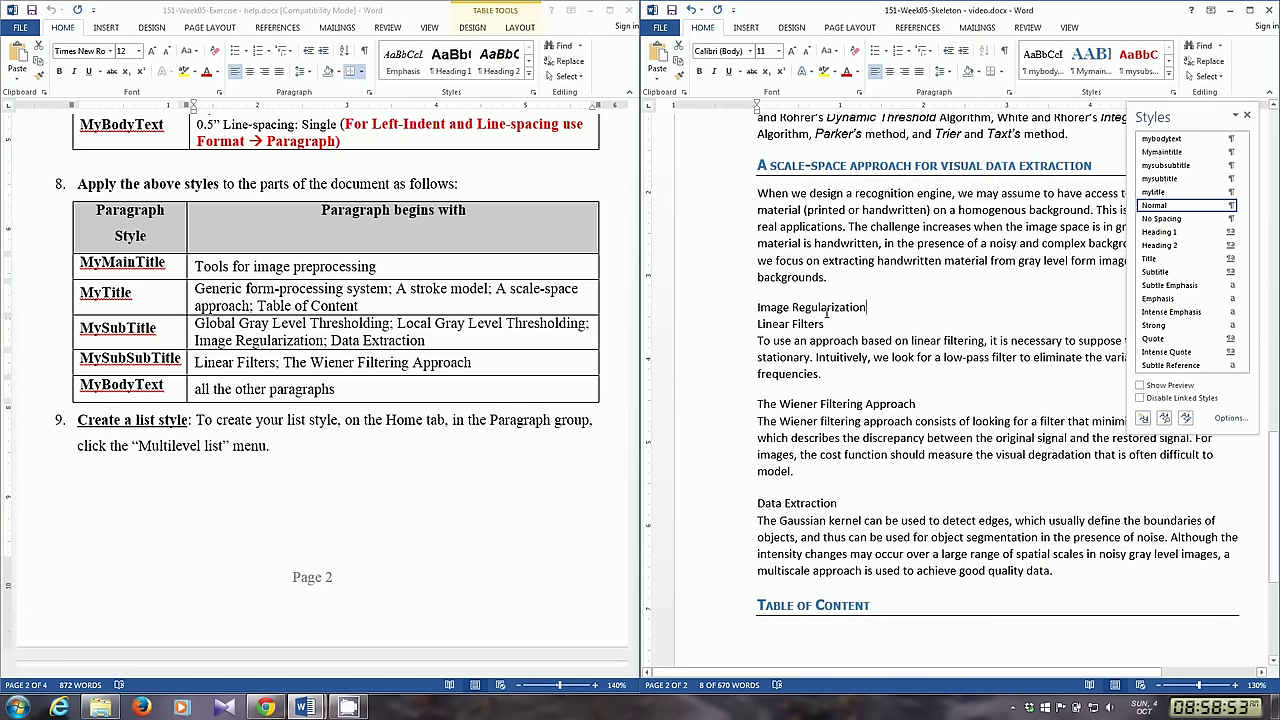
{"action": "triple_click", "coordinate": [826, 312]}
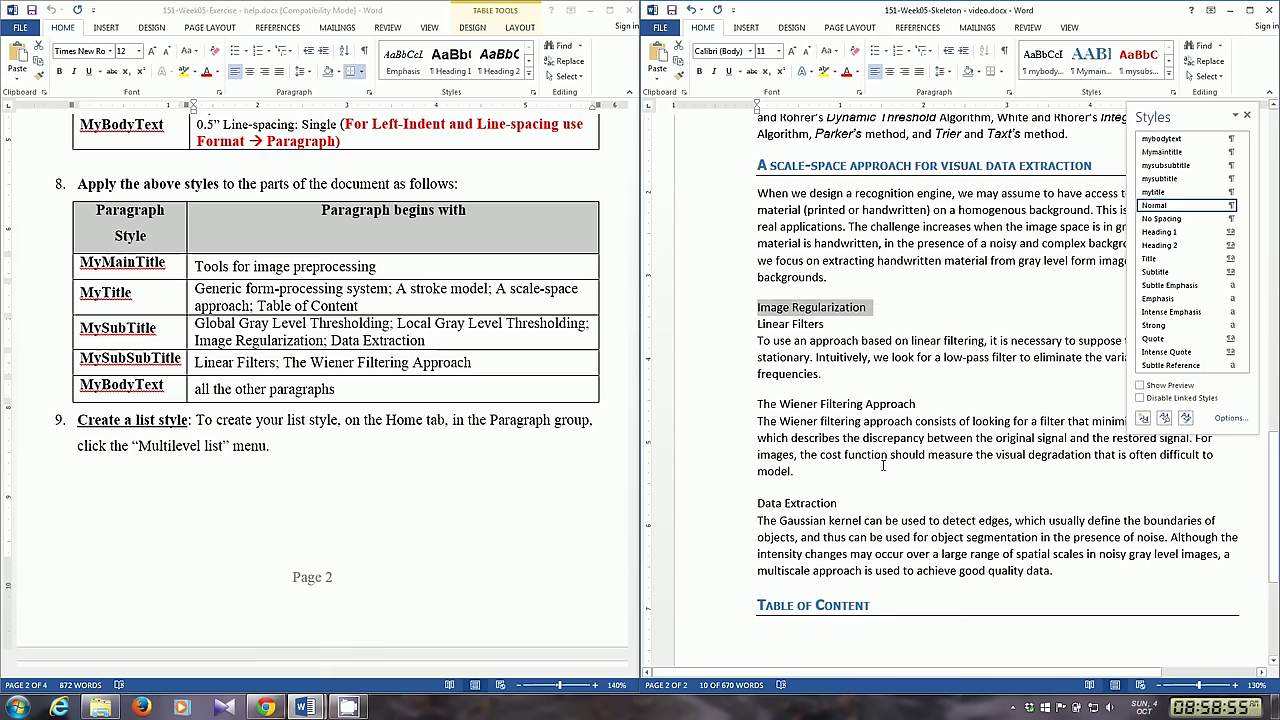
{"action": "left_click_drag", "start_coordinate": [789, 499], "coordinate": [726, 498]}
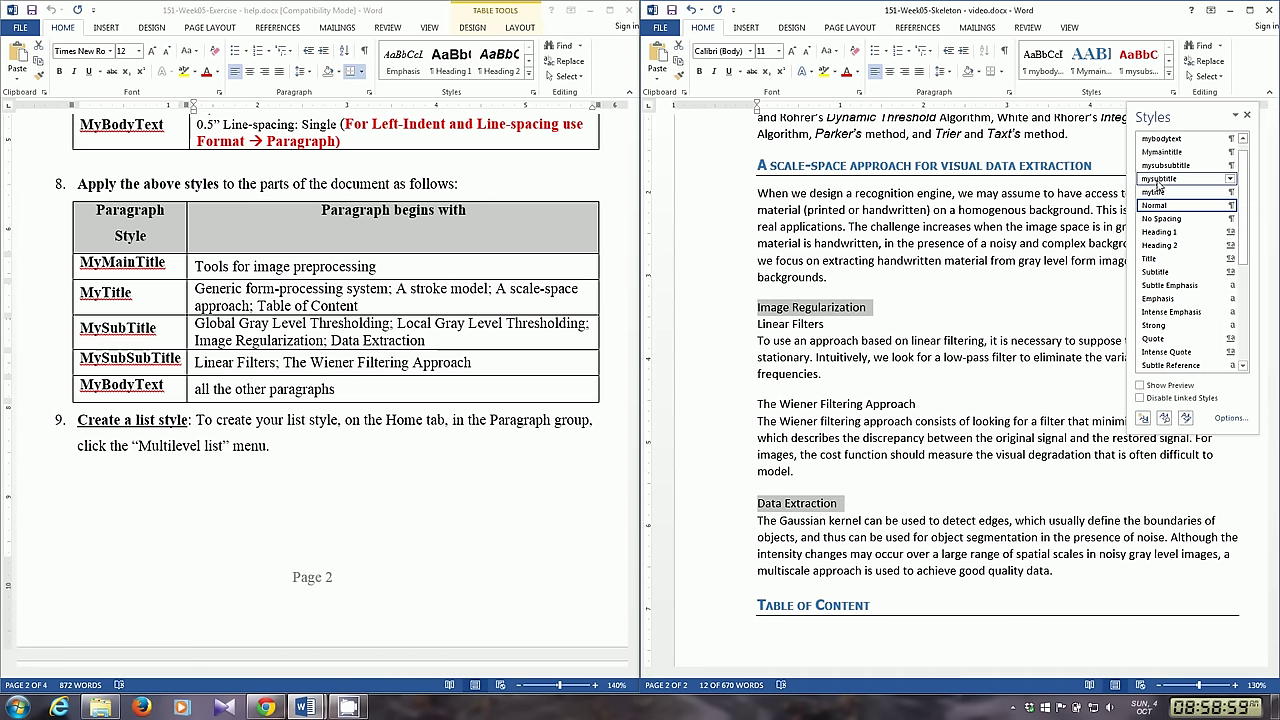
{"action": "left_click", "coordinate": [1160, 179]}
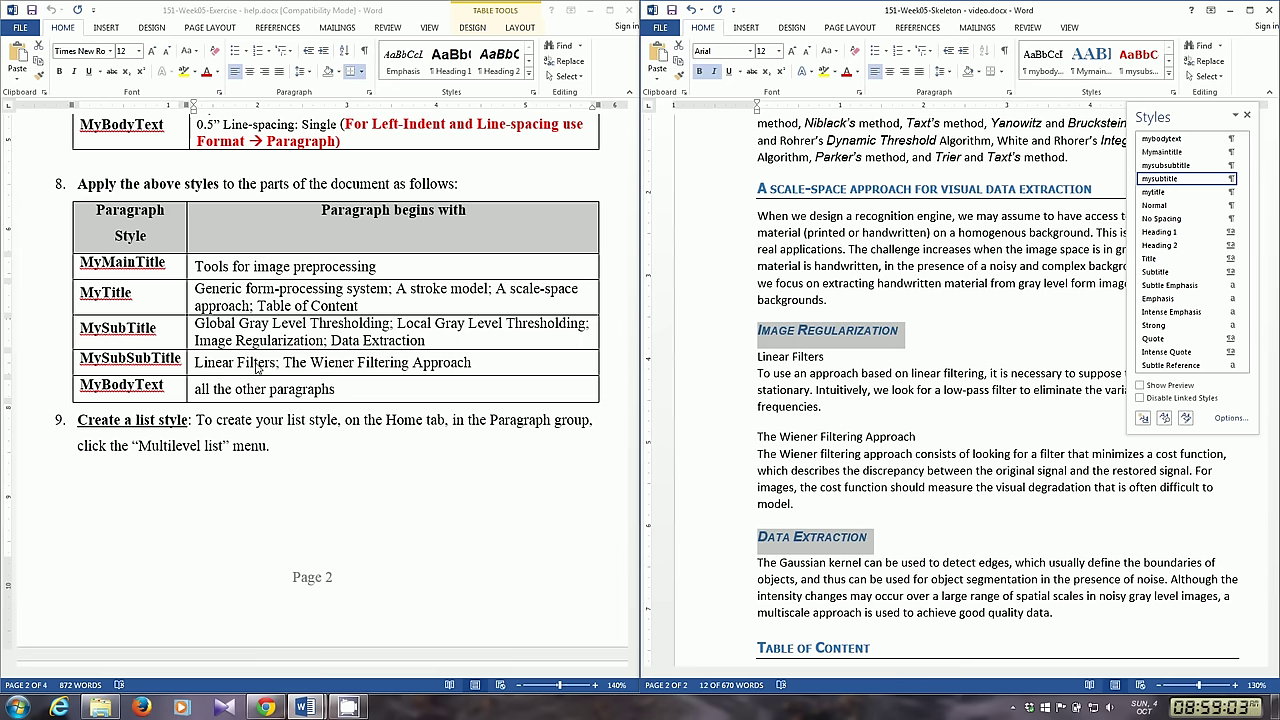
Apply mysubsubtitle to the Linear Filters and The Wiener Filtering Approach headings
{"action": "left_click", "coordinate": [803, 422]}
{"action": "left_click_drag", "start_coordinate": [838, 357], "coordinate": [757, 357]}
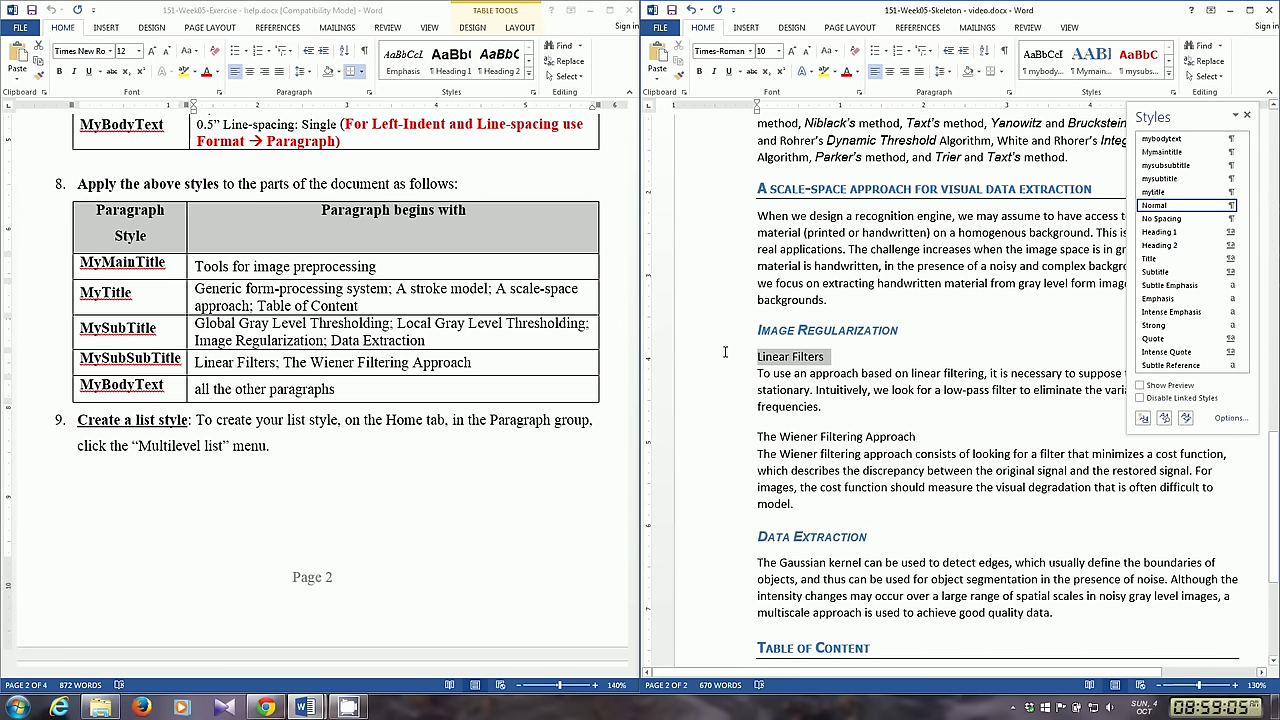
{"action": "left_click_drag", "start_coordinate": [916, 437], "coordinate": [745, 440]}
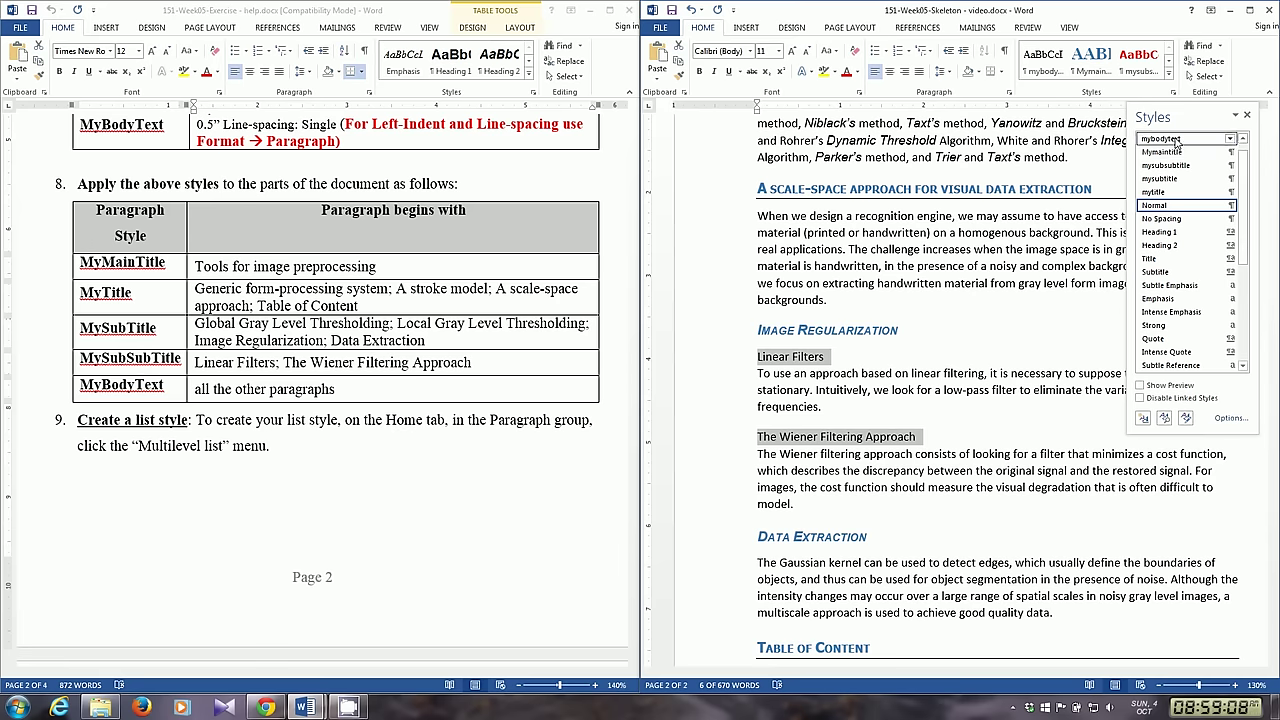
{"action": "left_click", "coordinate": [1168, 166]}
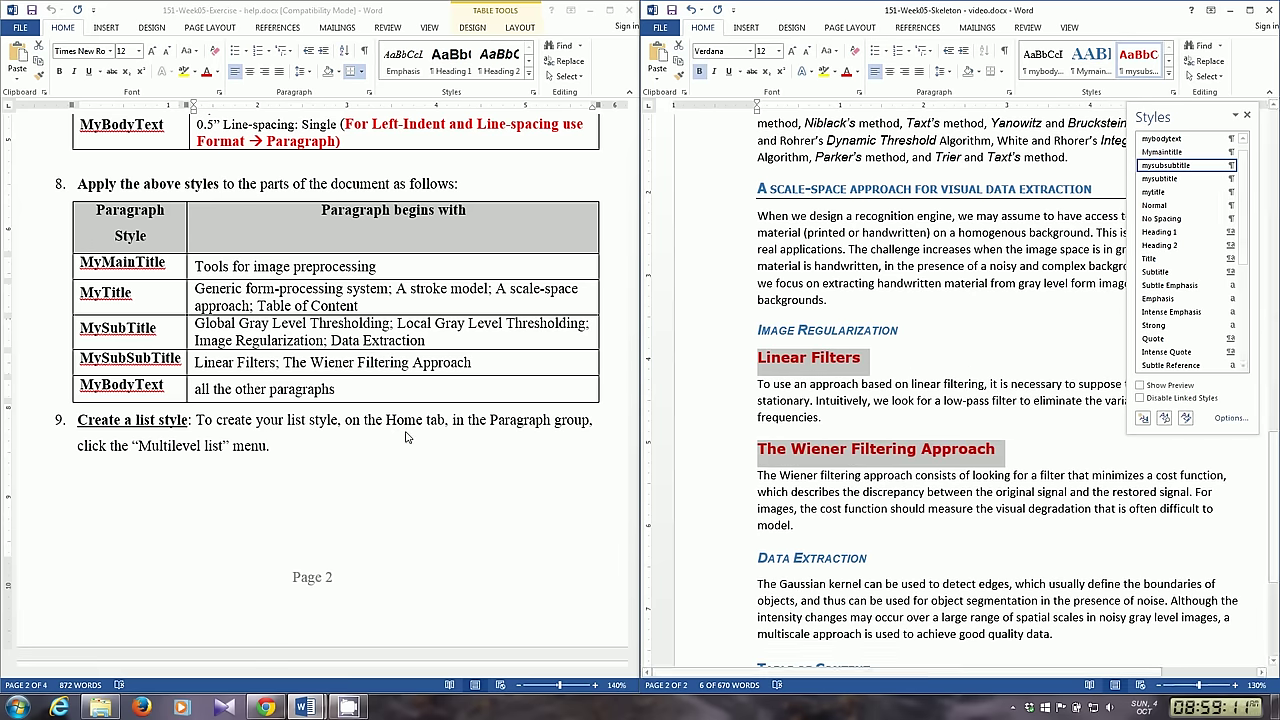
Multi-select the brain-images, form-processing intro, 'Before the items of interest' and 'The simplest property' paragraphs
{"action": "triple_click", "coordinate": [241, 390]}
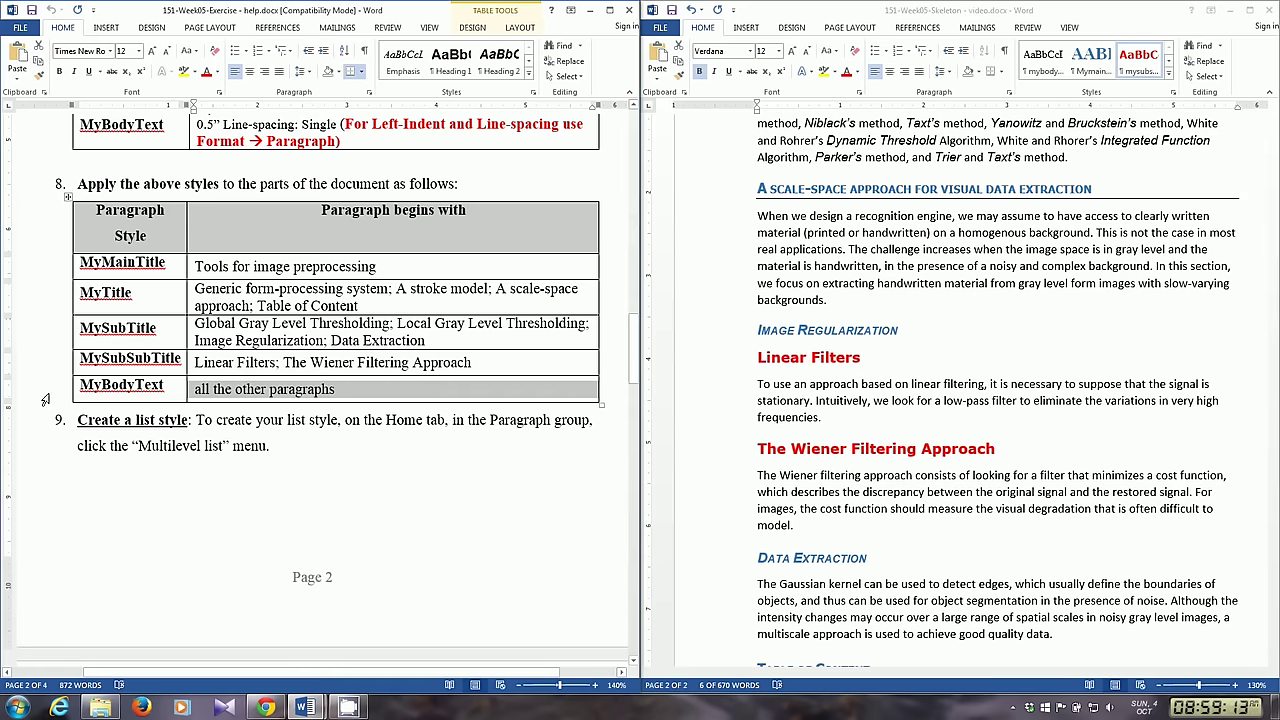
{"action": "left_click", "coordinate": [935, 405]}
{"action": "scroll", "coordinate": [935, 405], "scroll_direction": "up", "scroll_amount": 15}
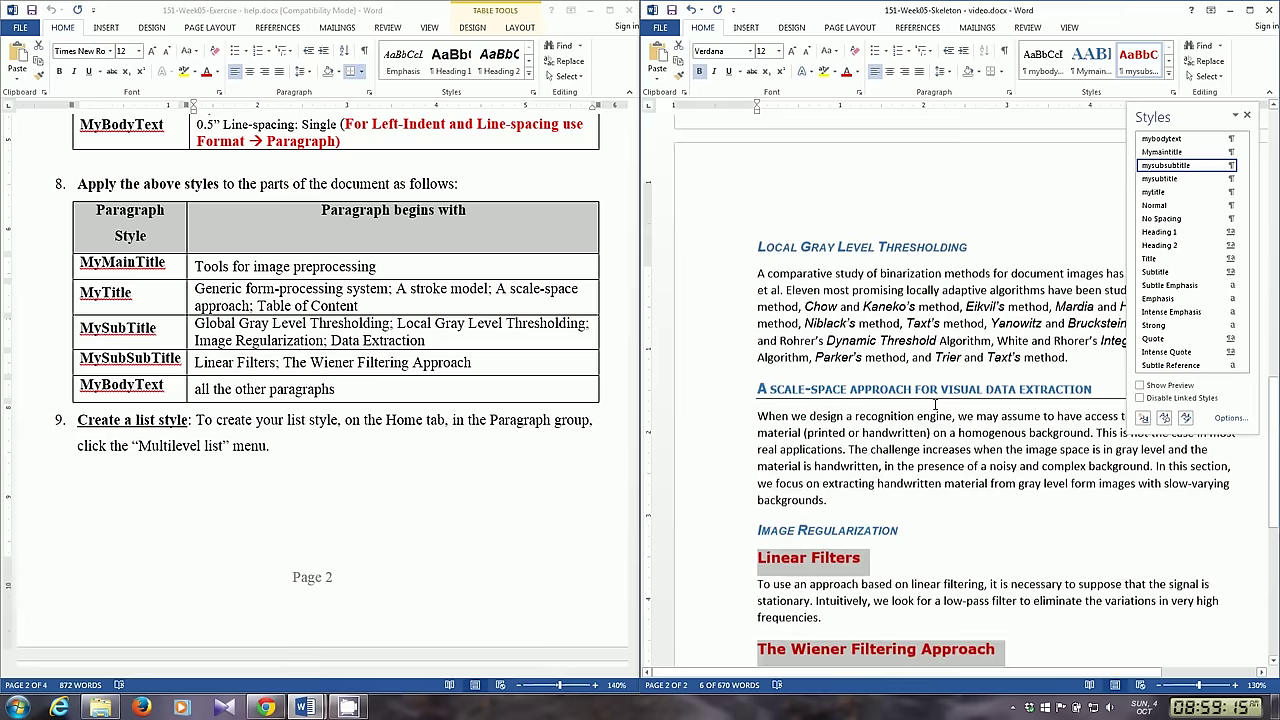
{"action": "scroll", "coordinate": [935, 405], "scroll_direction": "up", "scroll_amount": 2}
{"action": "scroll", "coordinate": [1052, 278], "scroll_direction": "up", "scroll_amount": 3}
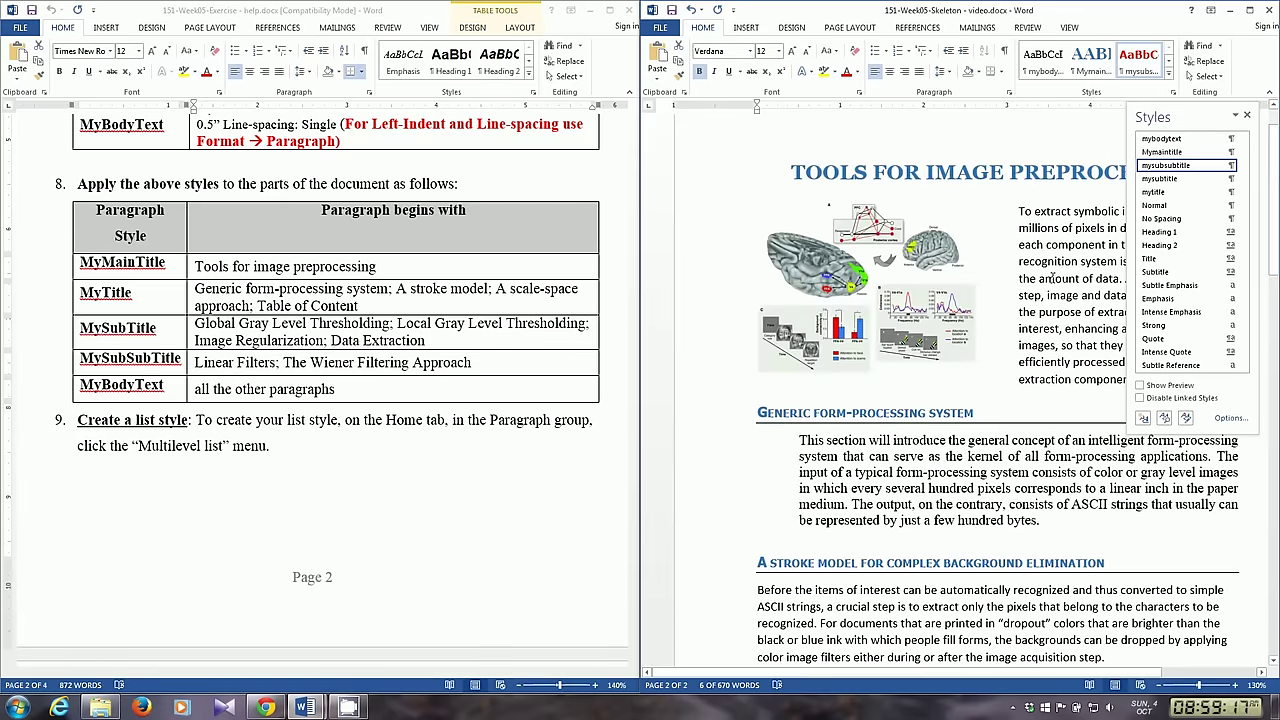
{"action": "triple_click", "coordinate": [1064, 270]}
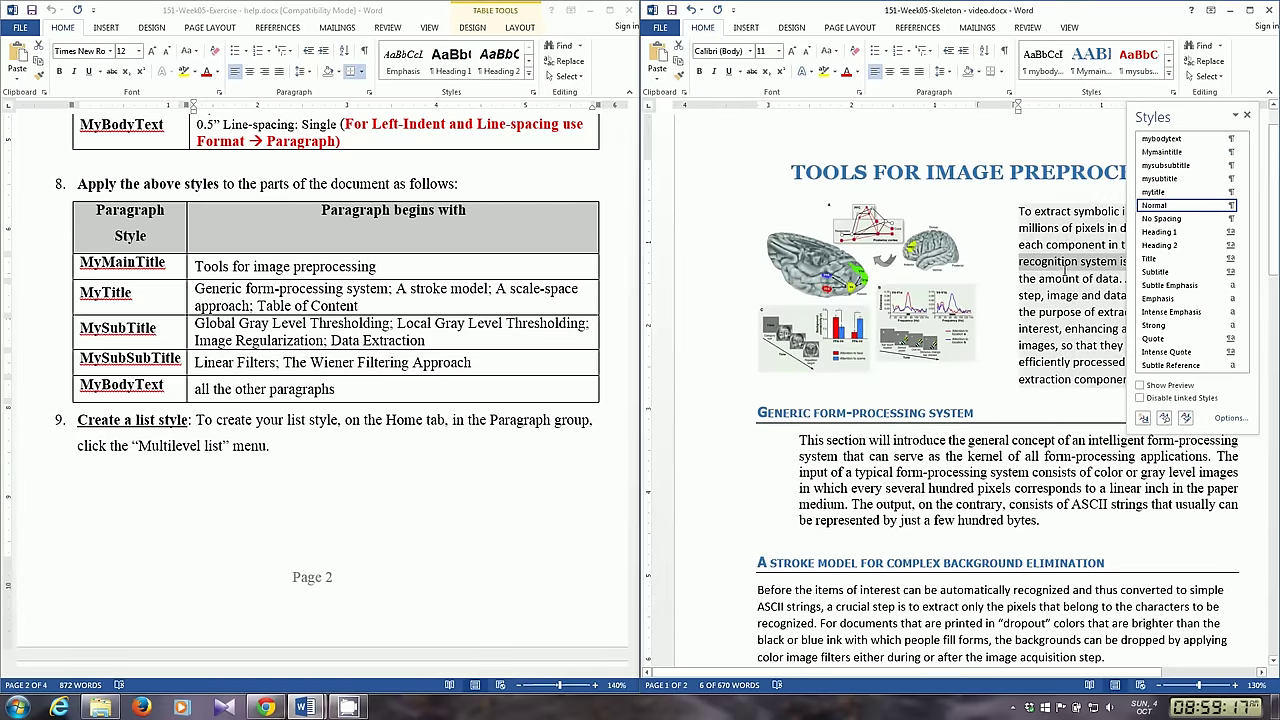
{"action": "triple_click", "coordinate": [1020, 488], "text": "ctrl"}
{"action": "scroll", "coordinate": [950, 440], "scroll_direction": "down", "scroll_amount": 4}
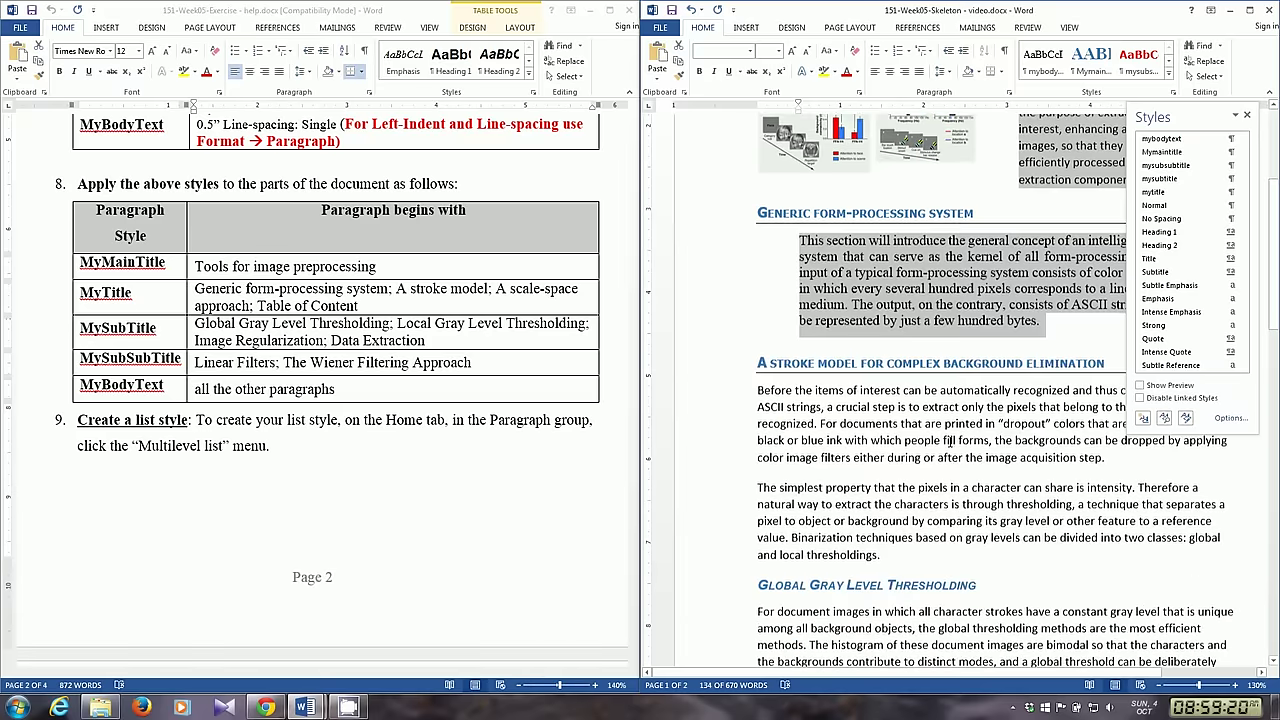
{"action": "triple_click", "coordinate": [948, 407], "text": "ctrl"}
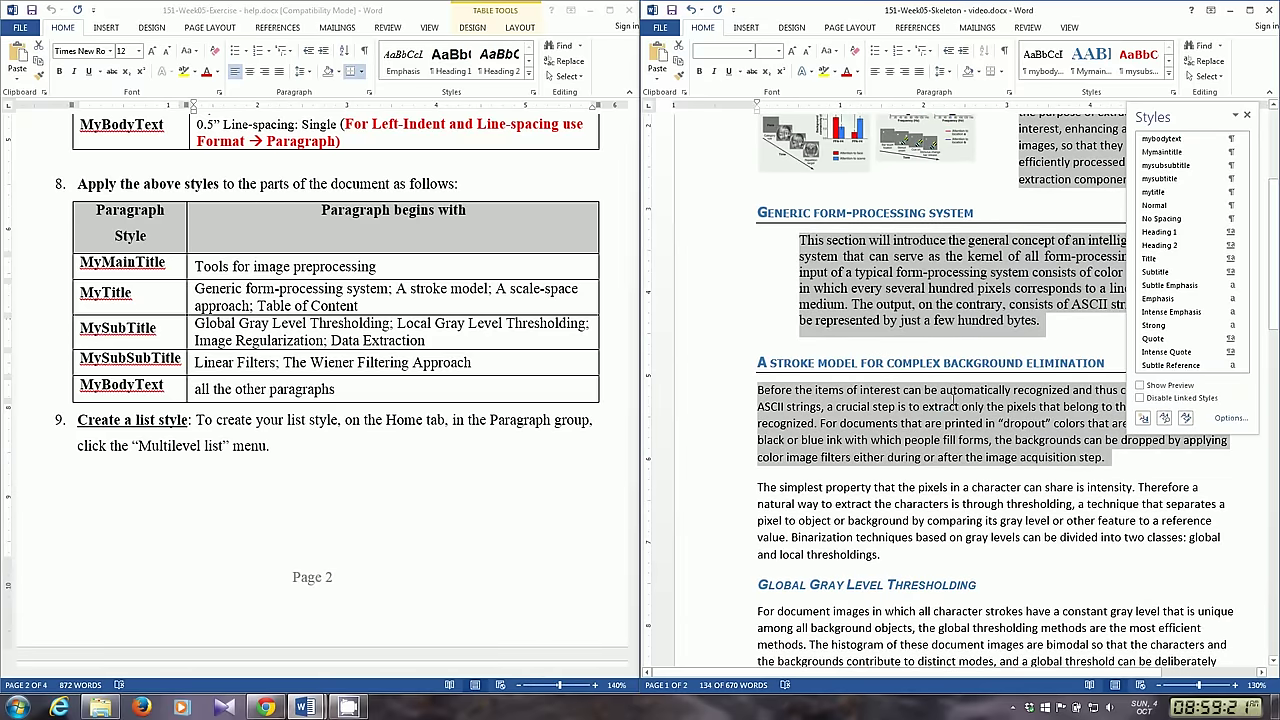
{"action": "triple_click", "coordinate": [953, 503], "text": "ctrl"}
Add the remaining body paragraphs through the Gaussian kernel one and apply mybodytext
{"action": "scroll", "coordinate": [953, 503], "scroll_direction": "down", "scroll_amount": 3}
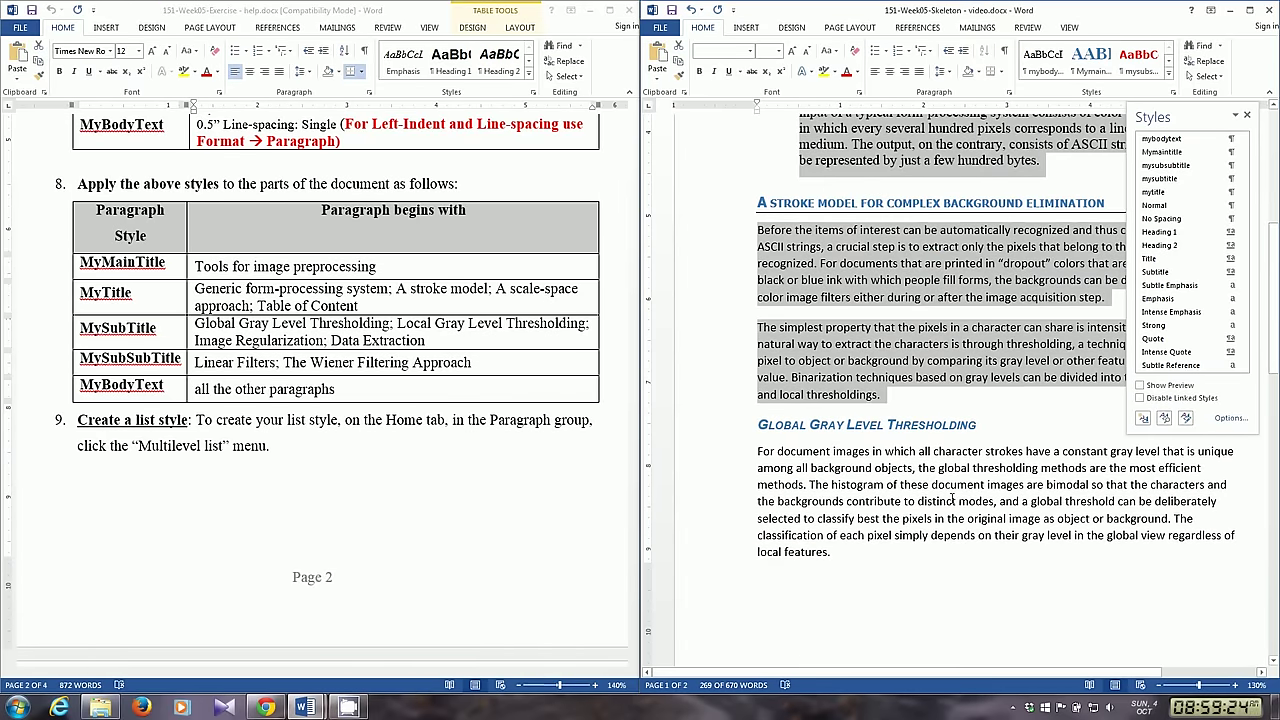
{"action": "triple_click", "coordinate": [952, 500], "text": "ctrl"}
{"action": "scroll", "coordinate": [955, 416], "scroll_direction": "down", "scroll_amount": 10}
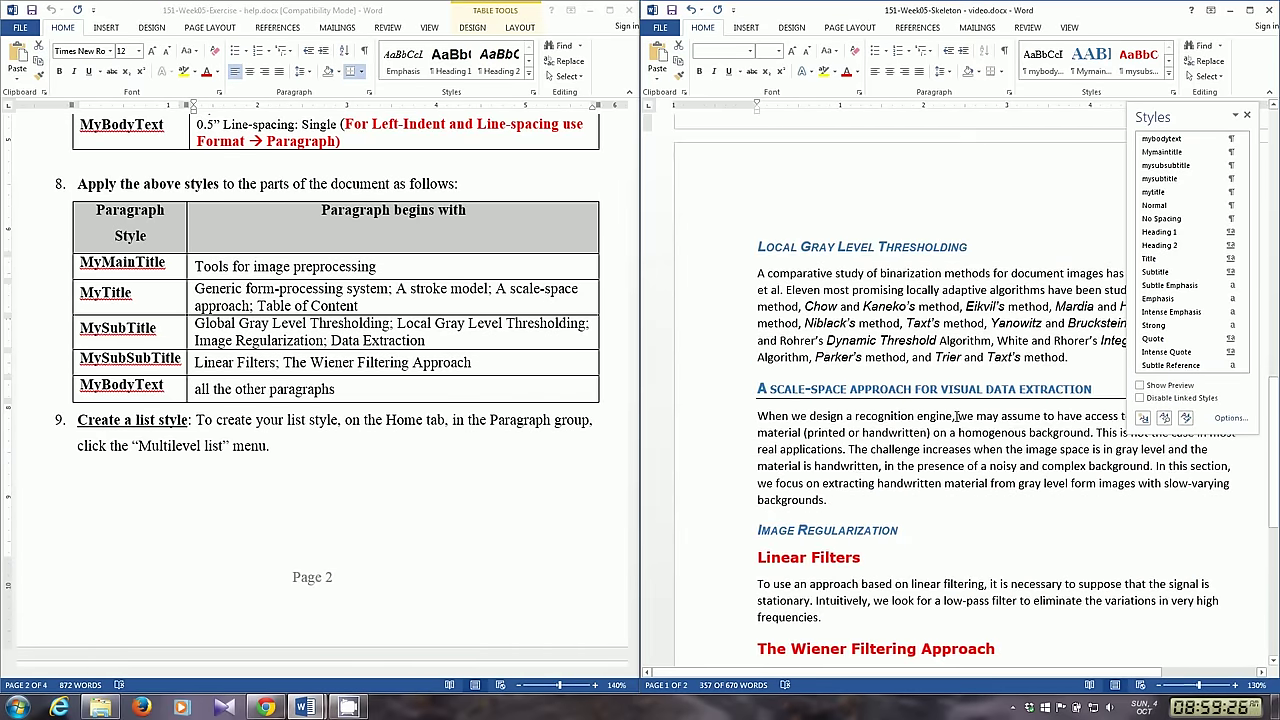
{"action": "triple_click", "coordinate": [956, 327], "text": "ctrl"}
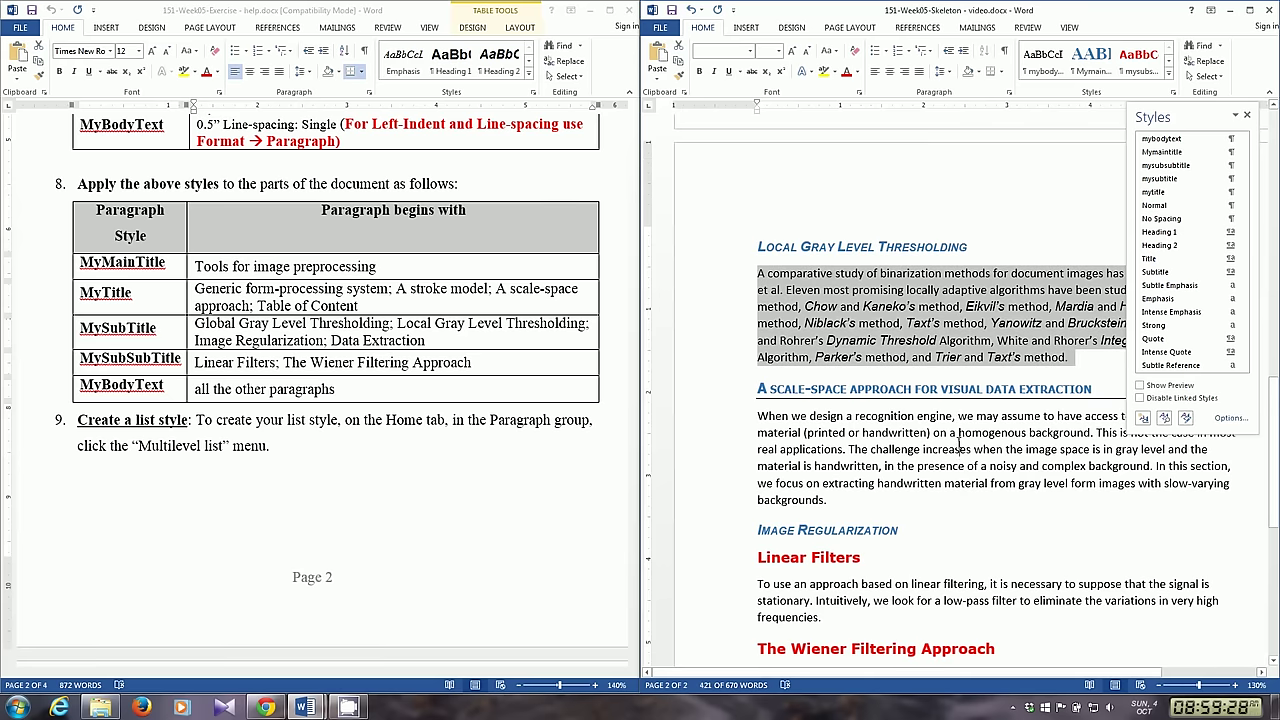
{"action": "triple_click", "coordinate": [958, 447], "text": "ctrl"}
{"action": "scroll", "coordinate": [958, 447], "scroll_direction": "down", "scroll_amount": 3}
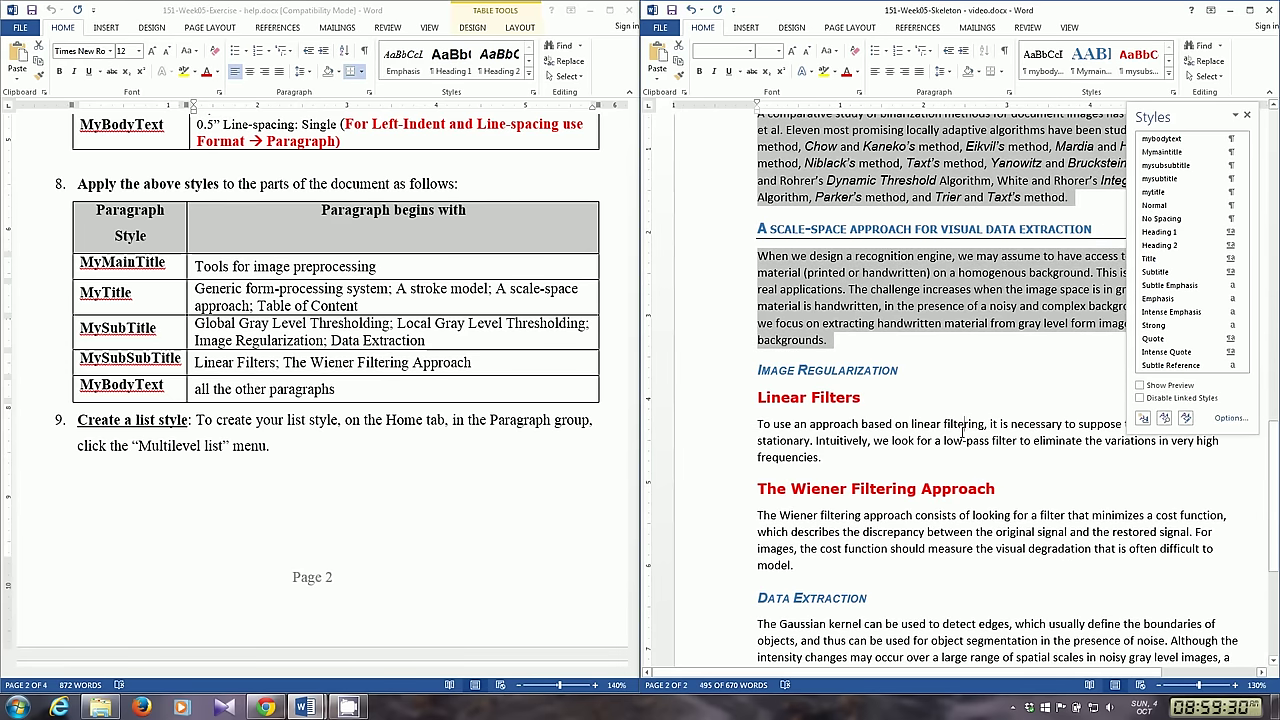
{"action": "triple_click", "coordinate": [963, 425], "text": "ctrl"}
{"action": "triple_click", "coordinate": [966, 531], "text": "ctrl"}
{"action": "scroll", "coordinate": [907, 353], "scroll_direction": "down", "scroll_amount": 4}
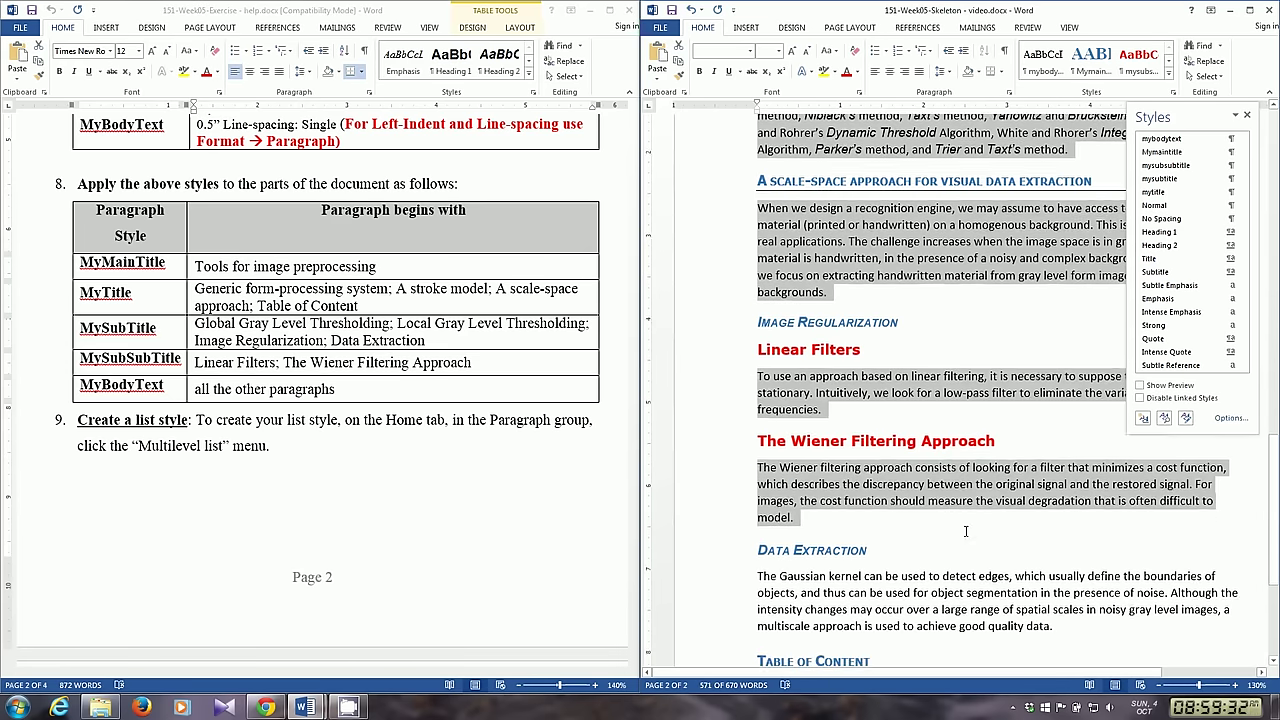
{"action": "scroll", "coordinate": [907, 353], "scroll_direction": "down", "scroll_amount": 2}
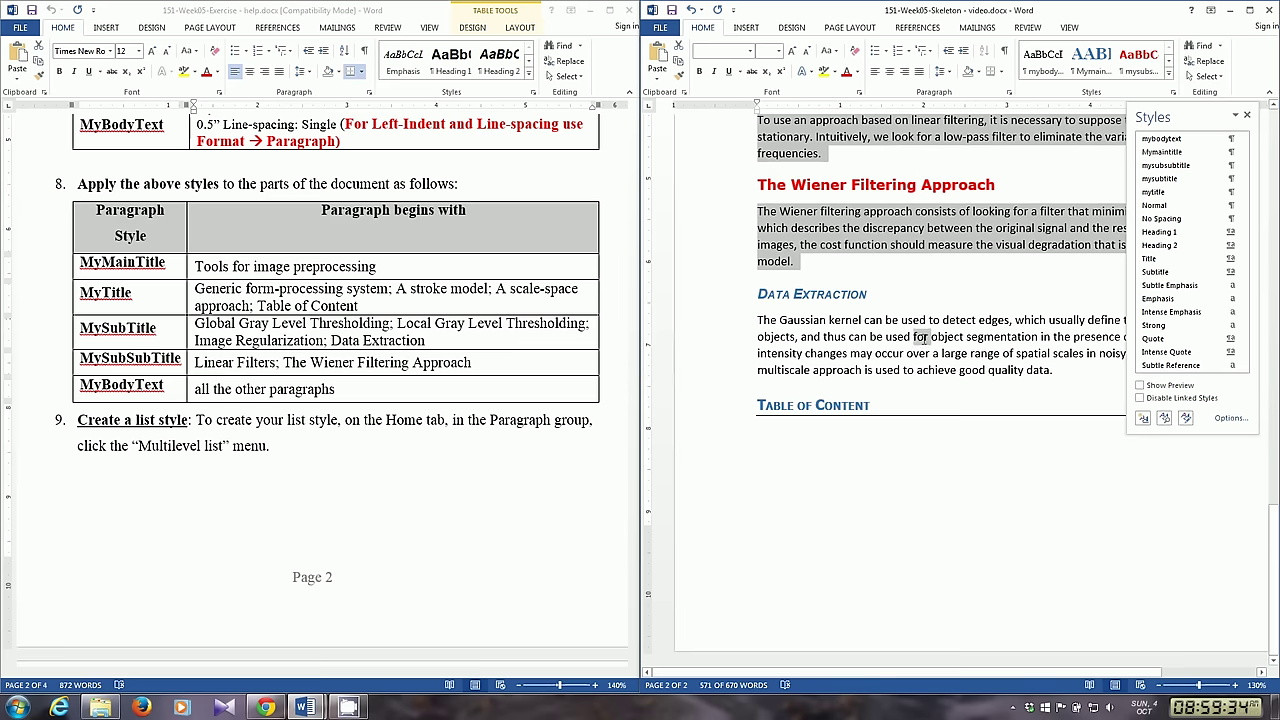
{"action": "triple_click", "coordinate": [924, 338], "text": "ctrl"}
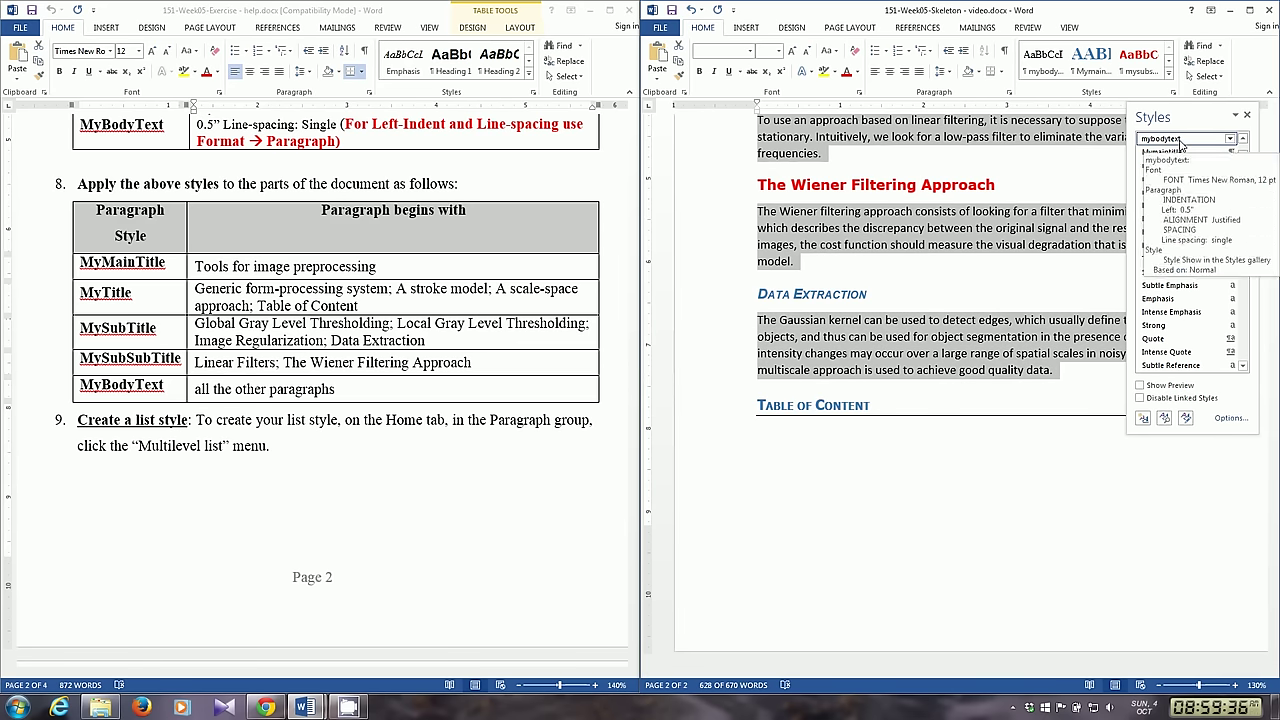
{"action": "left_click", "coordinate": [1180, 141]}
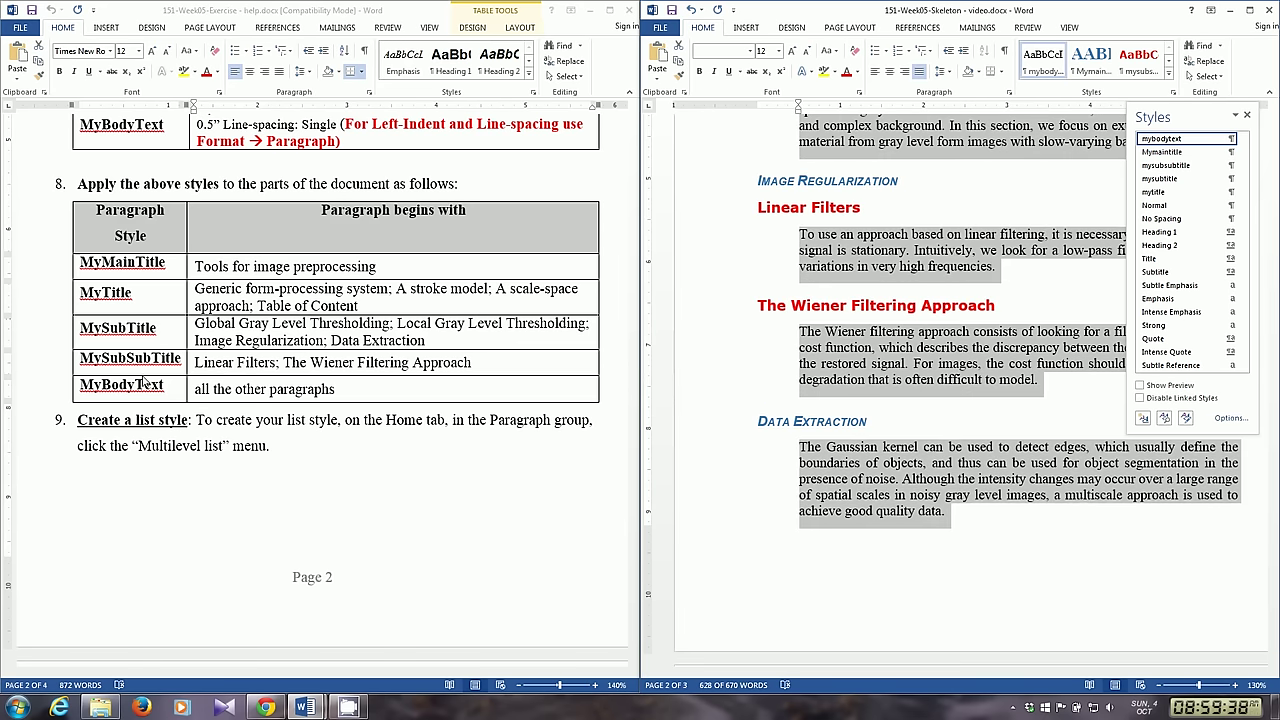
{"action": "left_click", "coordinate": [340, 456]}
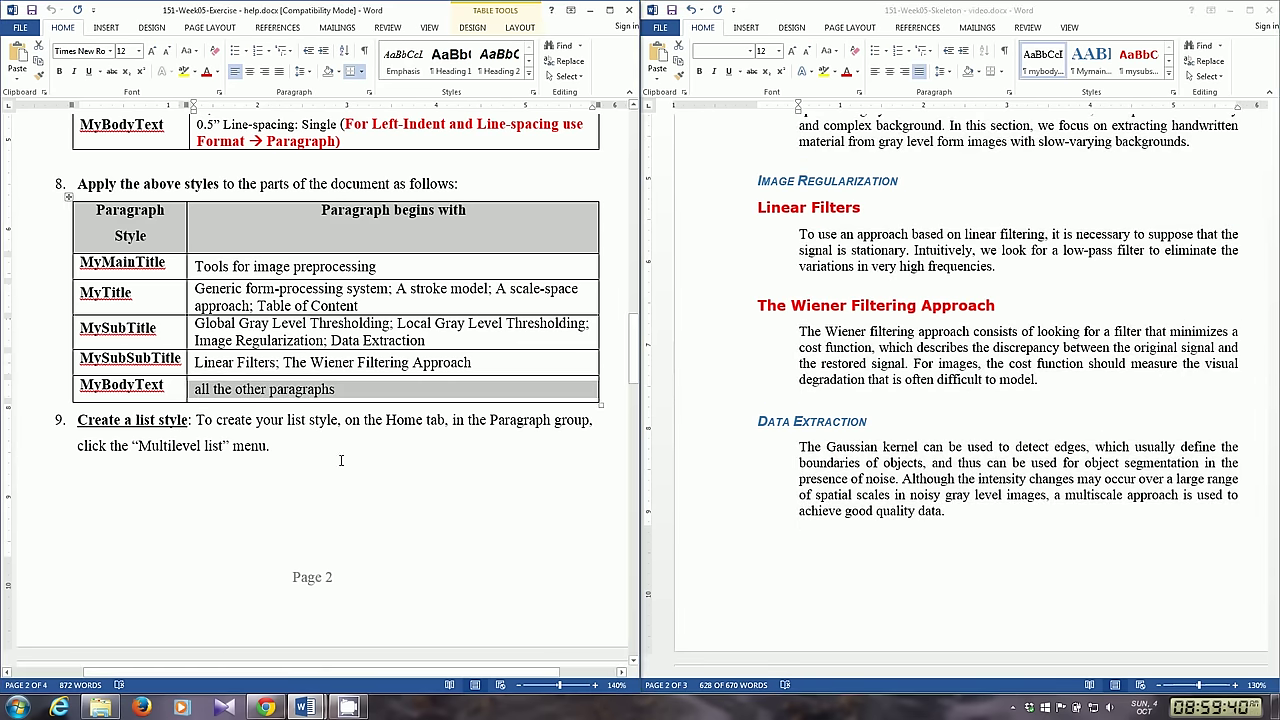
{"action": "scroll", "coordinate": [340, 460], "scroll_direction": "down", "scroll_amount": 2}
Scroll the help document down to the Define New List Style instructions
{"action": "mouse_move", "coordinate": [78, 334]}
{"action": "left_mouse_down"}
{"action": "mouse_move", "coordinate": [227, 366]}
{"action": "mouse_move", "coordinate": [277, 362]}
{"action": "left_mouse_up"}
{"action": "scroll", "coordinate": [285, 440], "scroll_direction": "down", "scroll_amount": 10}
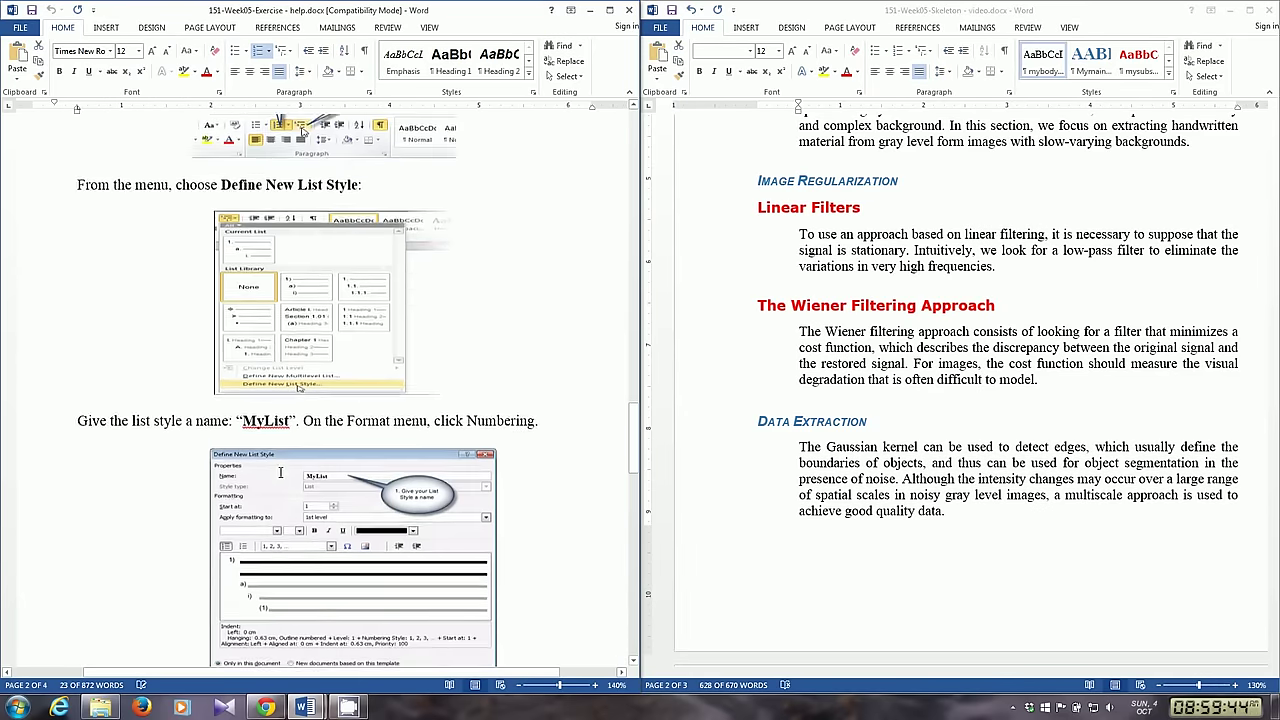
{"action": "scroll", "coordinate": [281, 472], "scroll_direction": "down", "scroll_amount": 4}
{"action": "scroll", "coordinate": [280, 473], "scroll_direction": "down", "scroll_amount": 1}
{"action": "scroll", "coordinate": [278, 475], "scroll_direction": "down", "scroll_amount": 3}
{"action": "scroll", "coordinate": [276, 477], "scroll_direction": "down", "scroll_amount": 5}
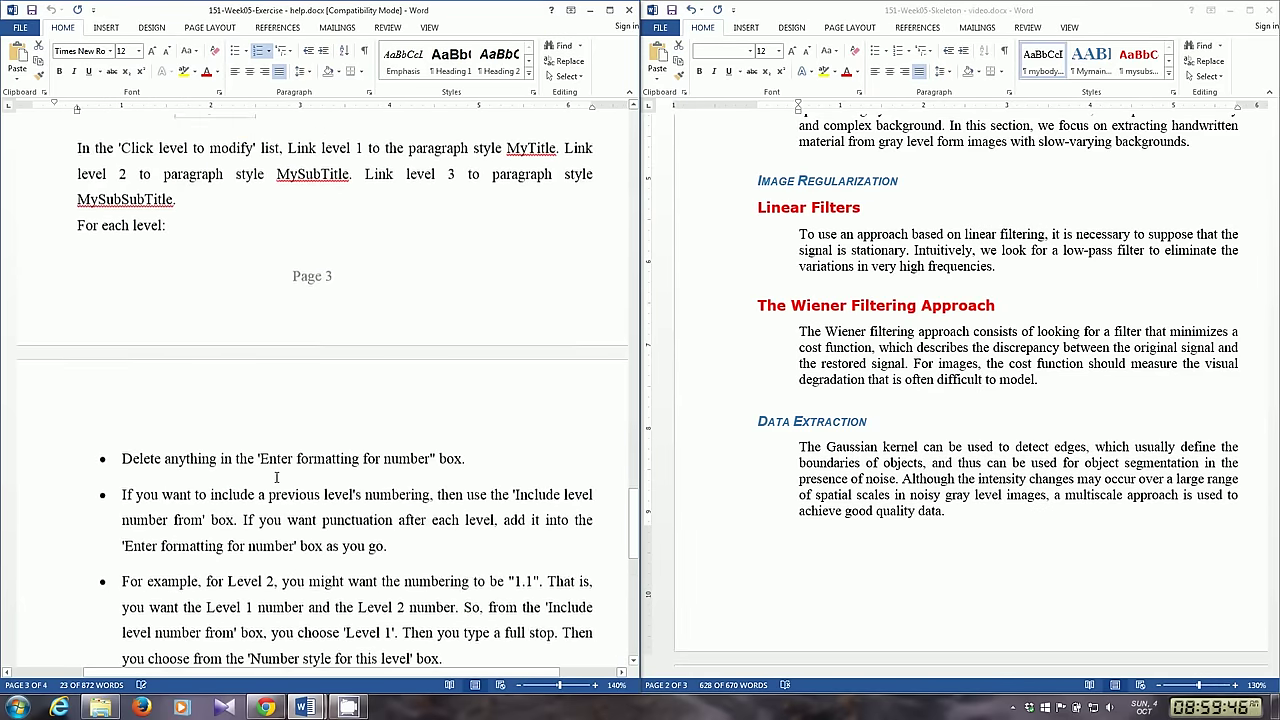
{"action": "scroll", "coordinate": [276, 477], "scroll_direction": "down", "scroll_amount": 3}
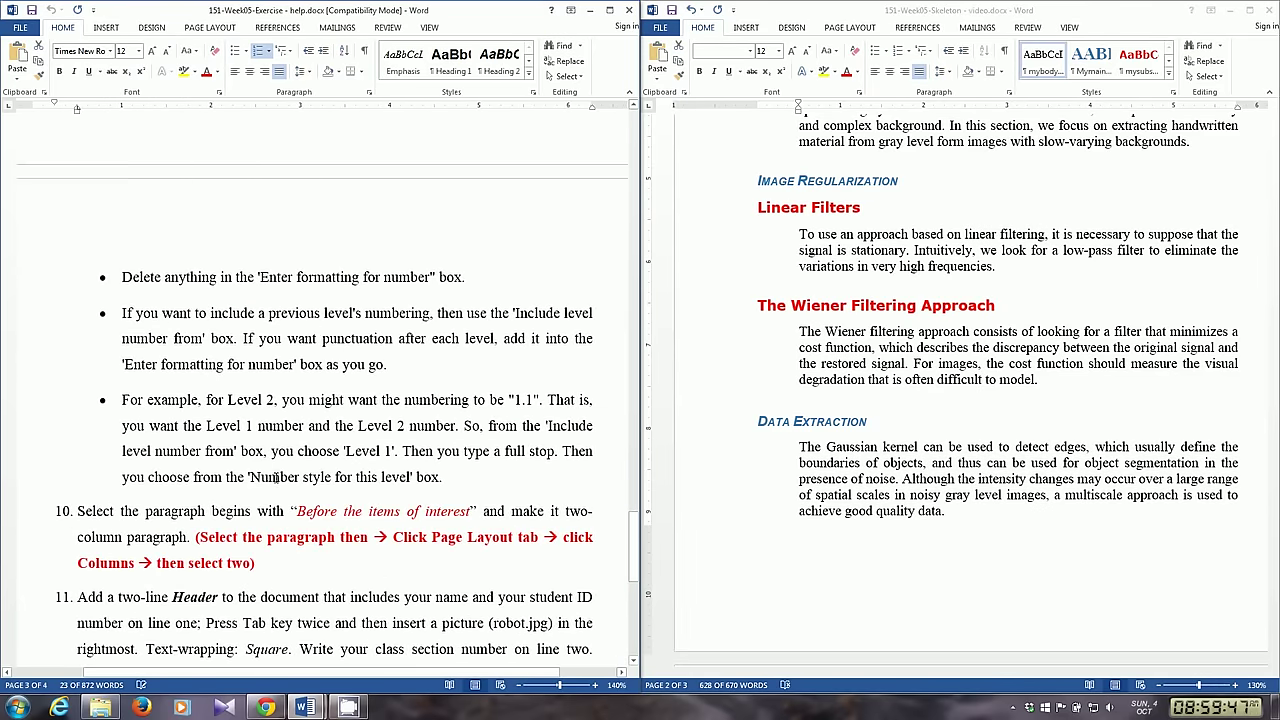
{"action": "left_click", "coordinate": [451, 478], "text": "shift"}
{"action": "scroll", "coordinate": [320, 400], "scroll_direction": "up", "scroll_amount": 8}
{"action": "scroll", "coordinate": [320, 400], "scroll_direction": "up", "scroll_amount": 8}
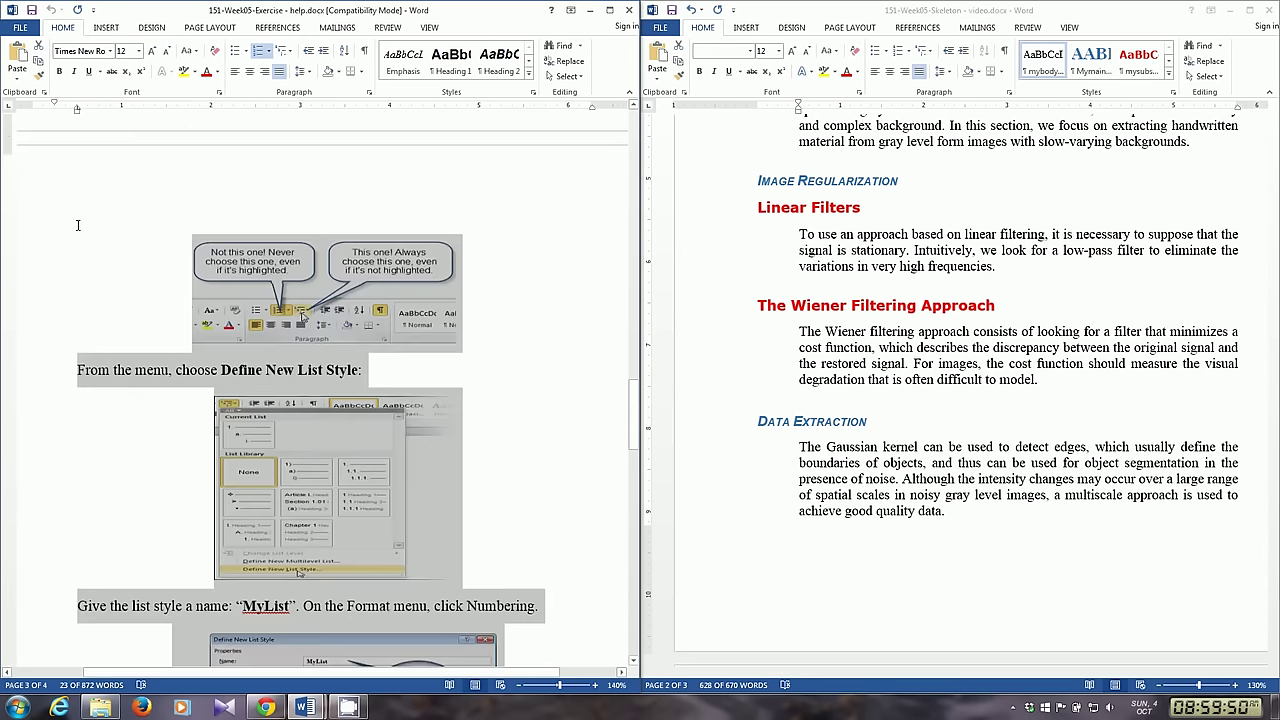
{"action": "scroll", "coordinate": [221, 426], "scroll_direction": "up", "scroll_amount": 6}
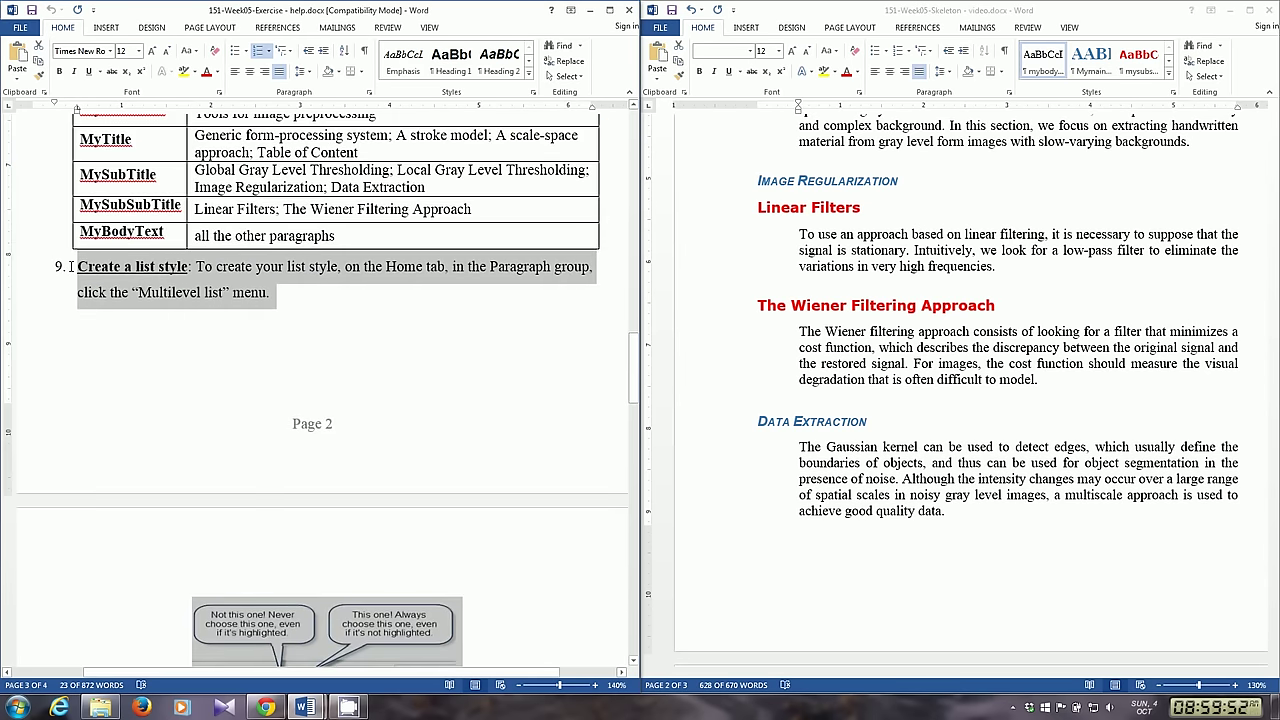
{"action": "scroll", "coordinate": [221, 426], "scroll_direction": "down", "scroll_amount": 3}
{"action": "scroll", "coordinate": [300, 450], "scroll_direction": "down", "scroll_amount": 2}
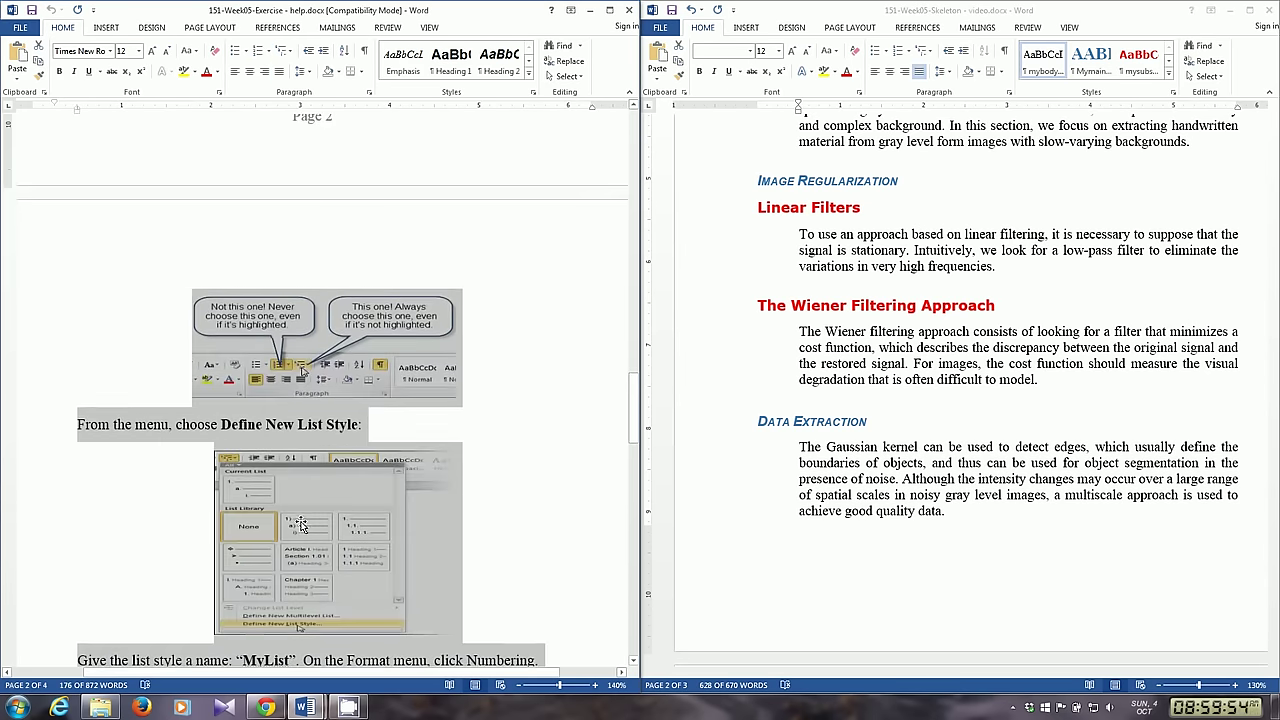
{"action": "scroll", "coordinate": [477, 514], "scroll_direction": "down", "scroll_amount": 2}
{"action": "left_click", "coordinate": [477, 514]}
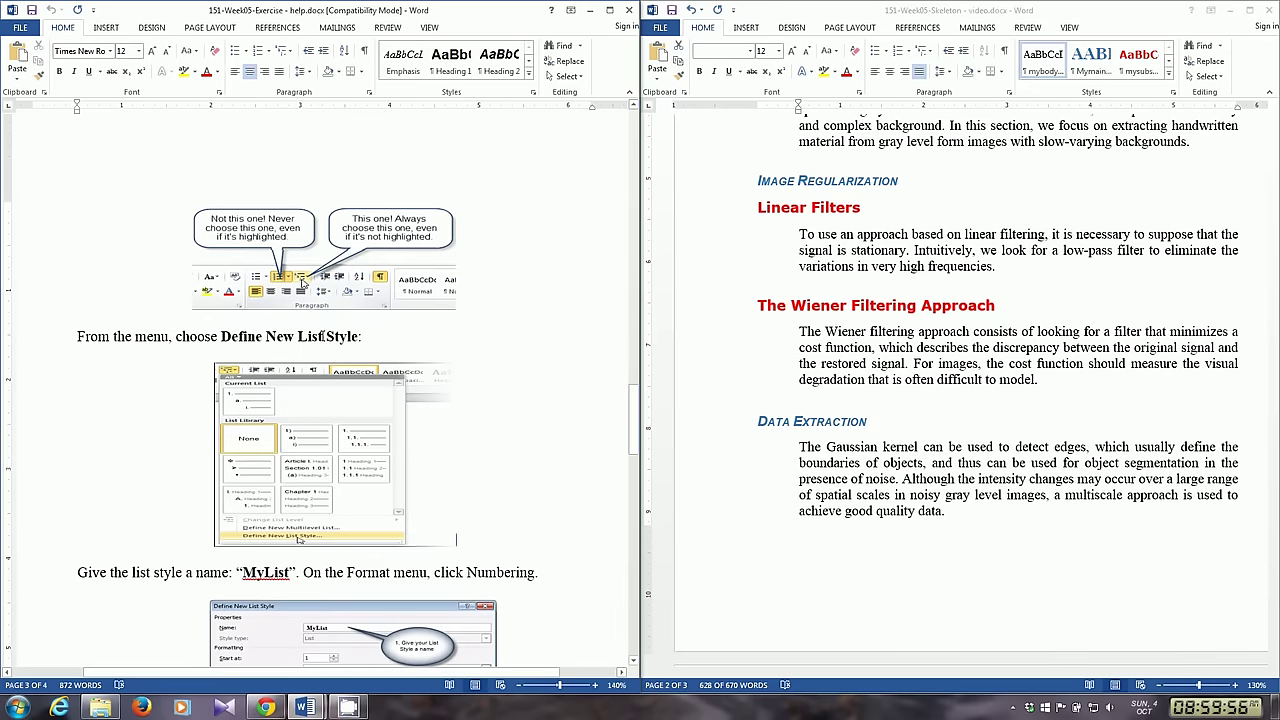
{"action": "scroll", "coordinate": [322, 343], "scroll_direction": "down", "scroll_amount": 1}
{"action": "scroll", "coordinate": [273, 390], "scroll_direction": "down", "scroll_amount": 2}
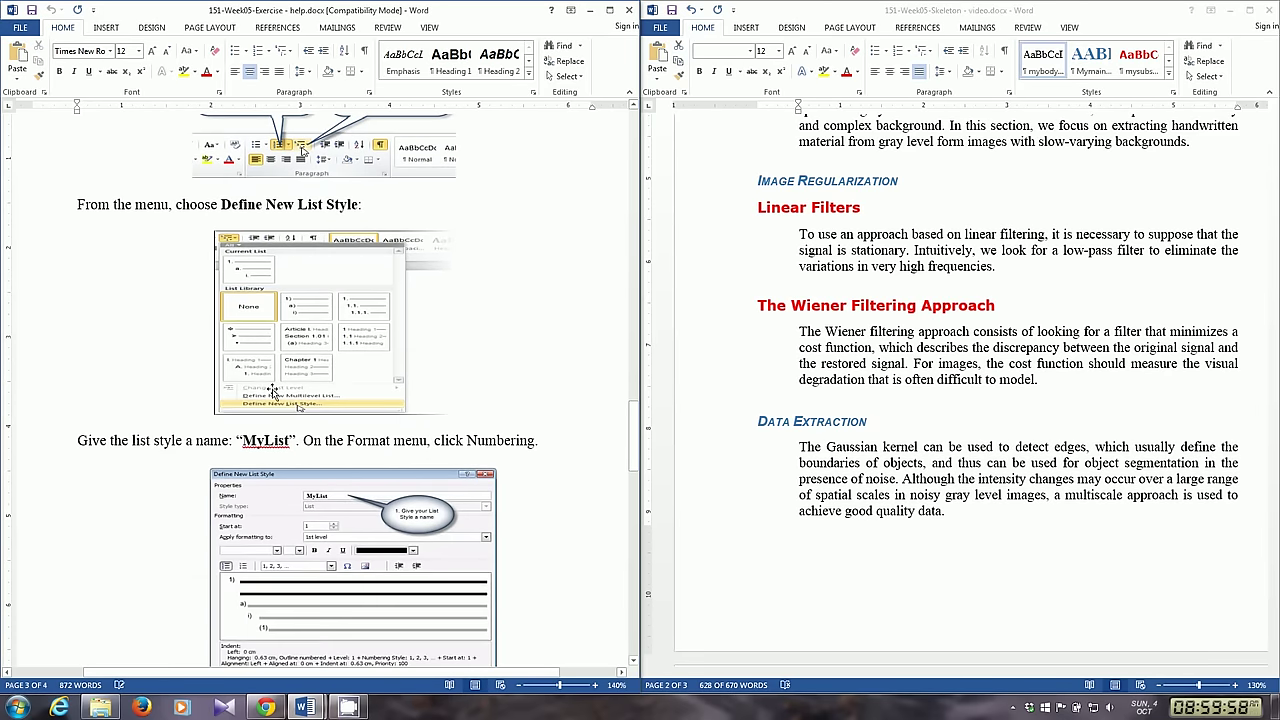
{"action": "scroll", "coordinate": [280, 432], "scroll_direction": "down", "scroll_amount": 3}
{"action": "scroll", "coordinate": [260, 440], "scroll_direction": "down", "scroll_amount": 1}
{"action": "scroll", "coordinate": [240, 450], "scroll_direction": "down", "scroll_amount": 1}
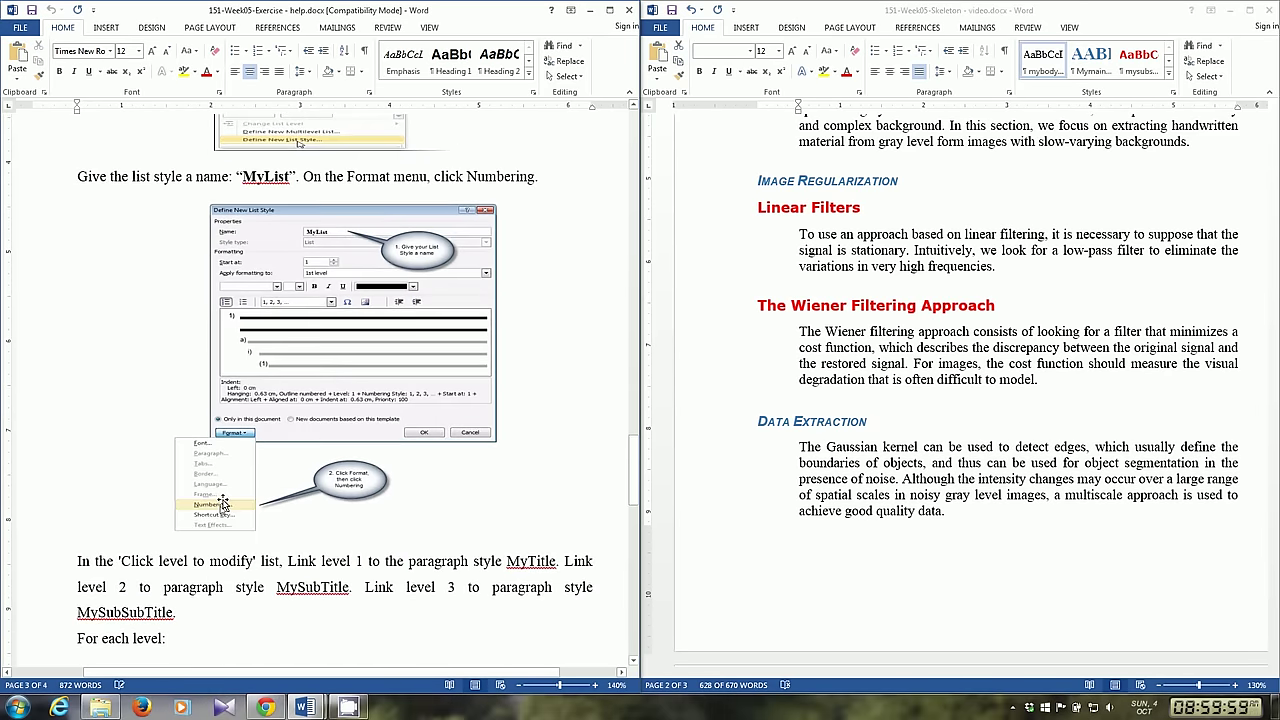
{"action": "scroll", "coordinate": [206, 510], "scroll_direction": "down", "scroll_amount": 3}
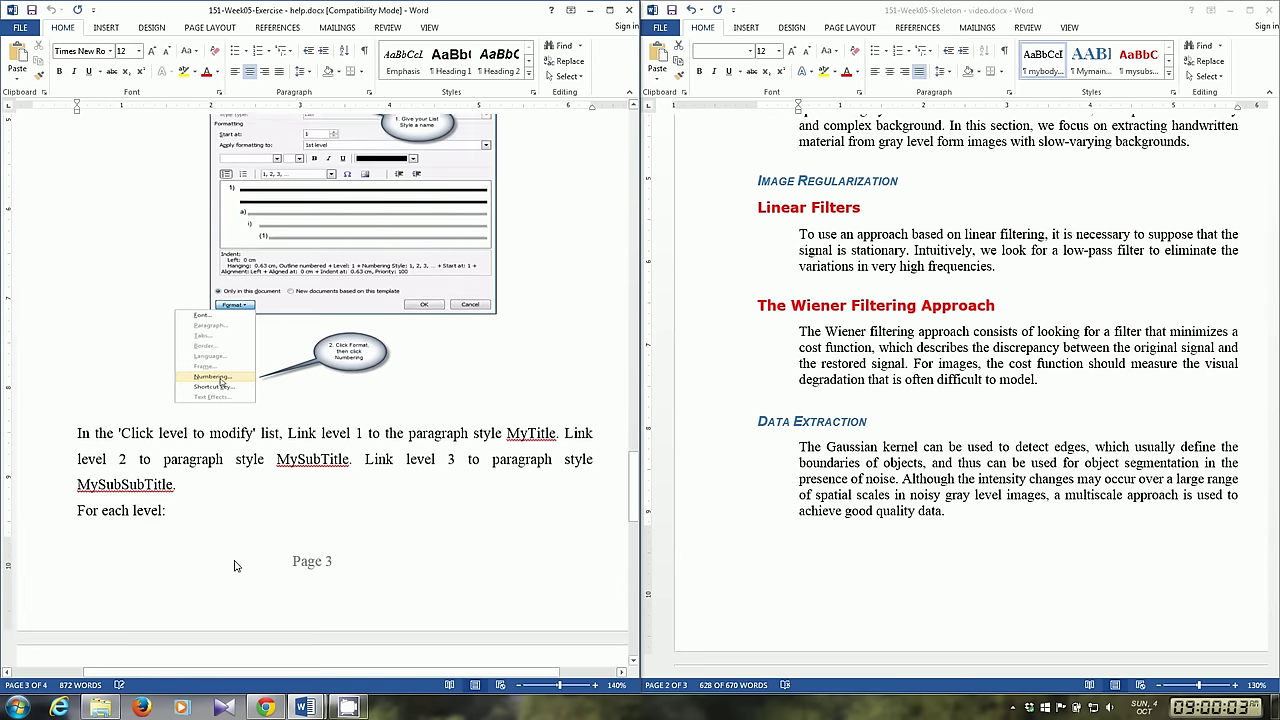
Open Define New List Style from the Home tab's Multilevel List menu in the skeleton
{"action": "left_click", "coordinate": [876, 293]}
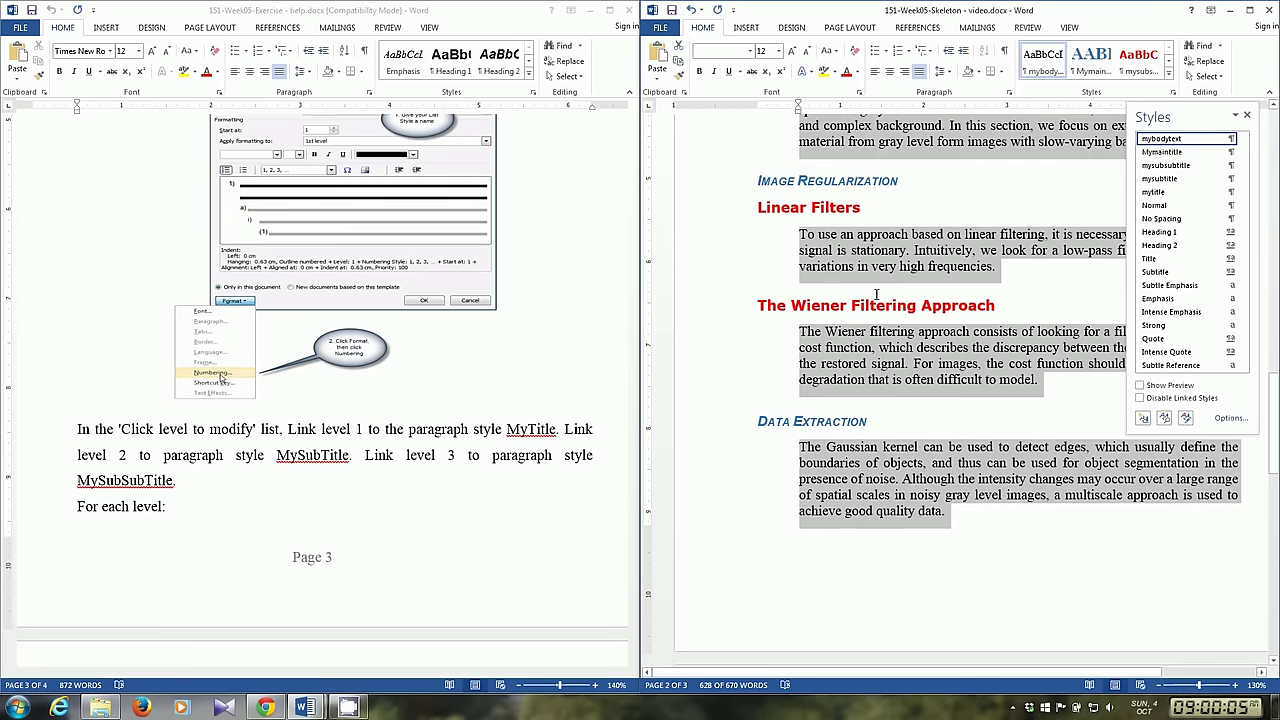
{"action": "left_click", "coordinate": [882, 401]}
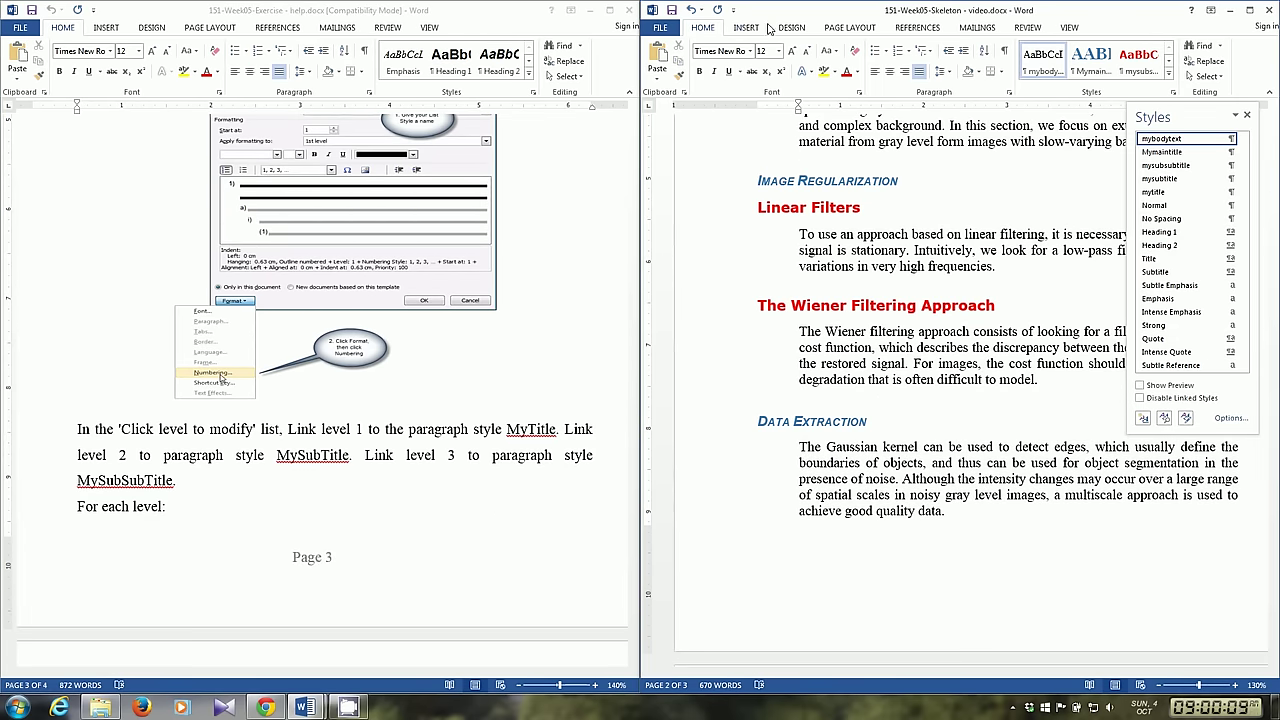
{"action": "left_click", "coordinate": [915, 29]}
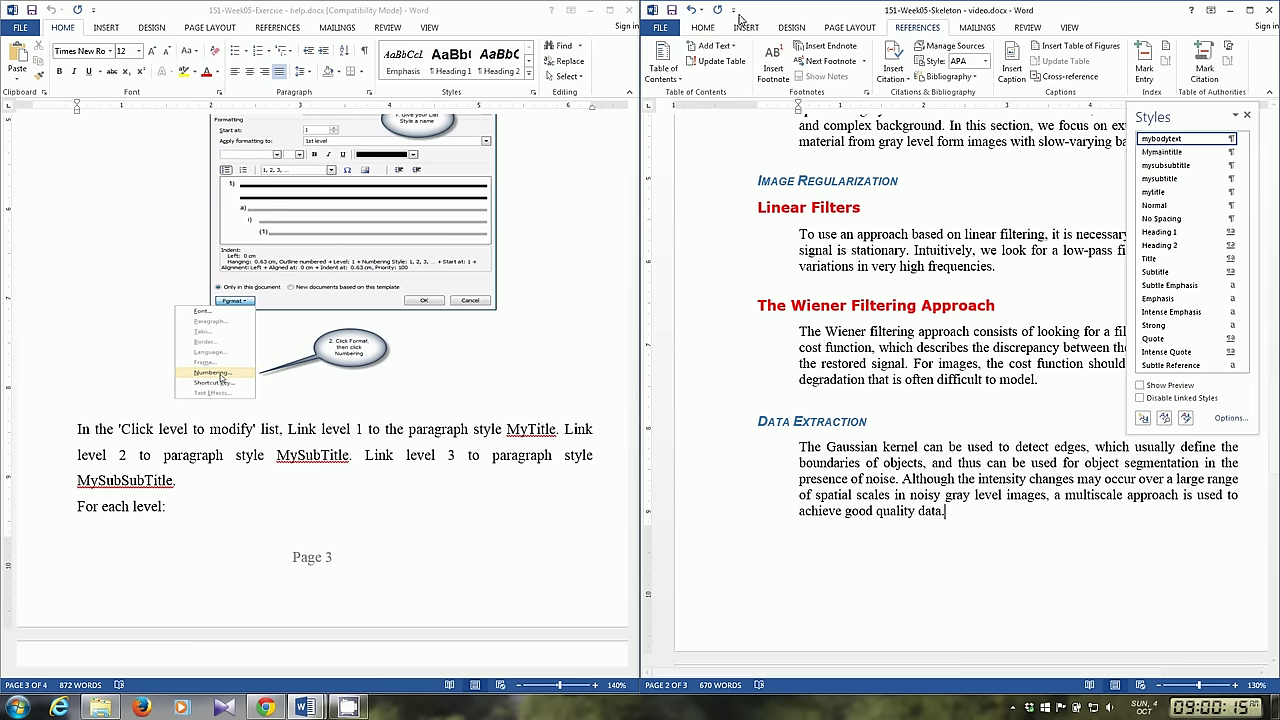
{"action": "left_click", "coordinate": [700, 28]}
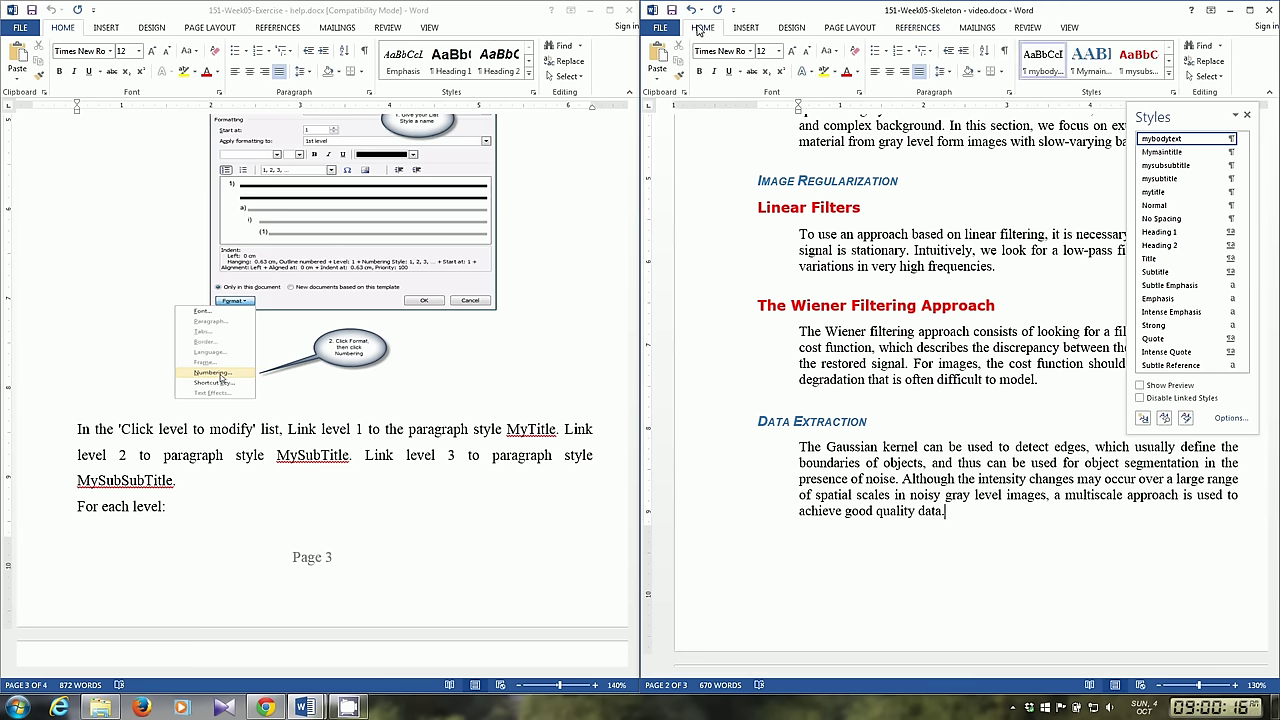
{"action": "left_click", "coordinate": [929, 54]}
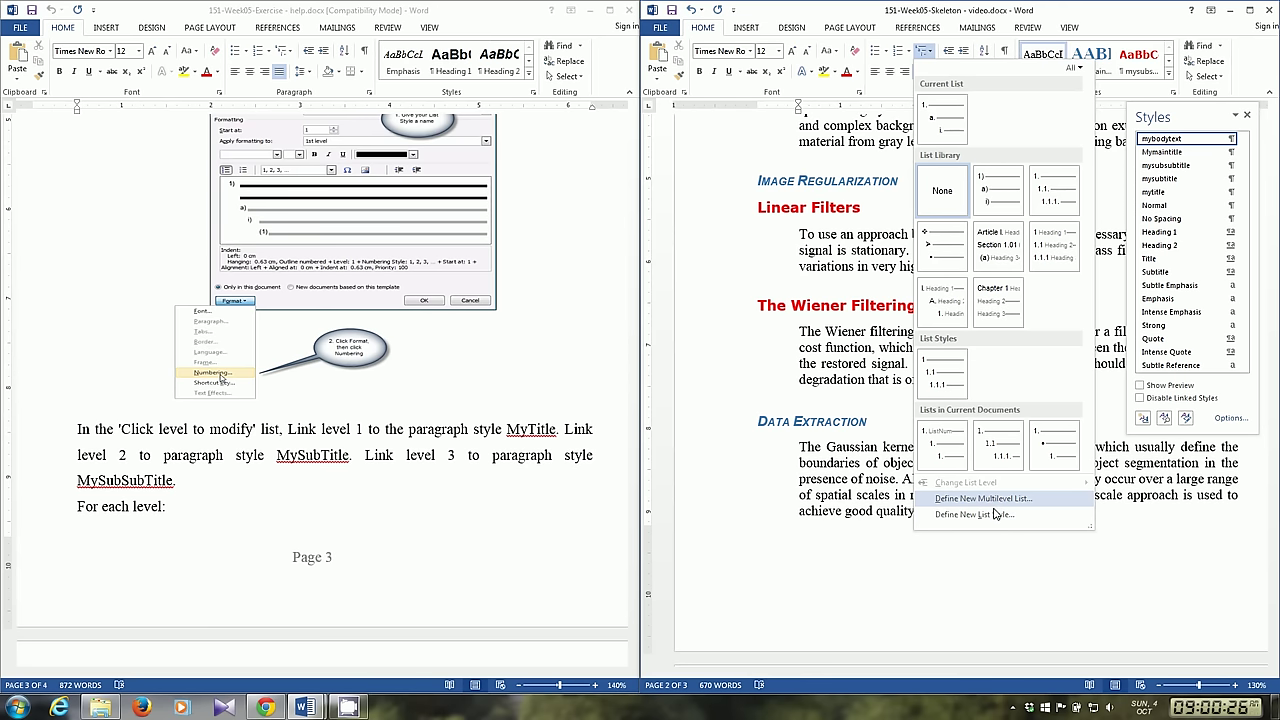
{"action": "left_click", "coordinate": [996, 514]}
{"action": "type", "text": "mylist"}
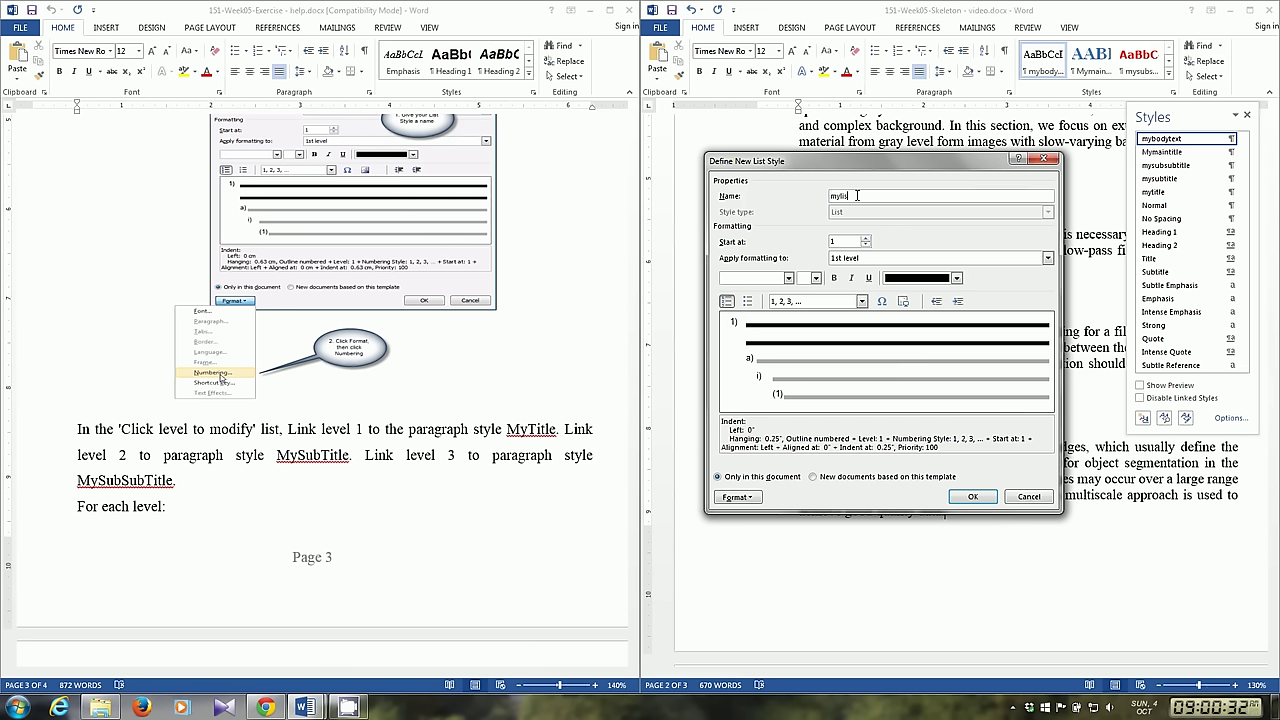
Open the list style's expanded numbering settings and link level 1 to mytitle
{"action": "left_click", "coordinate": [736, 497]}
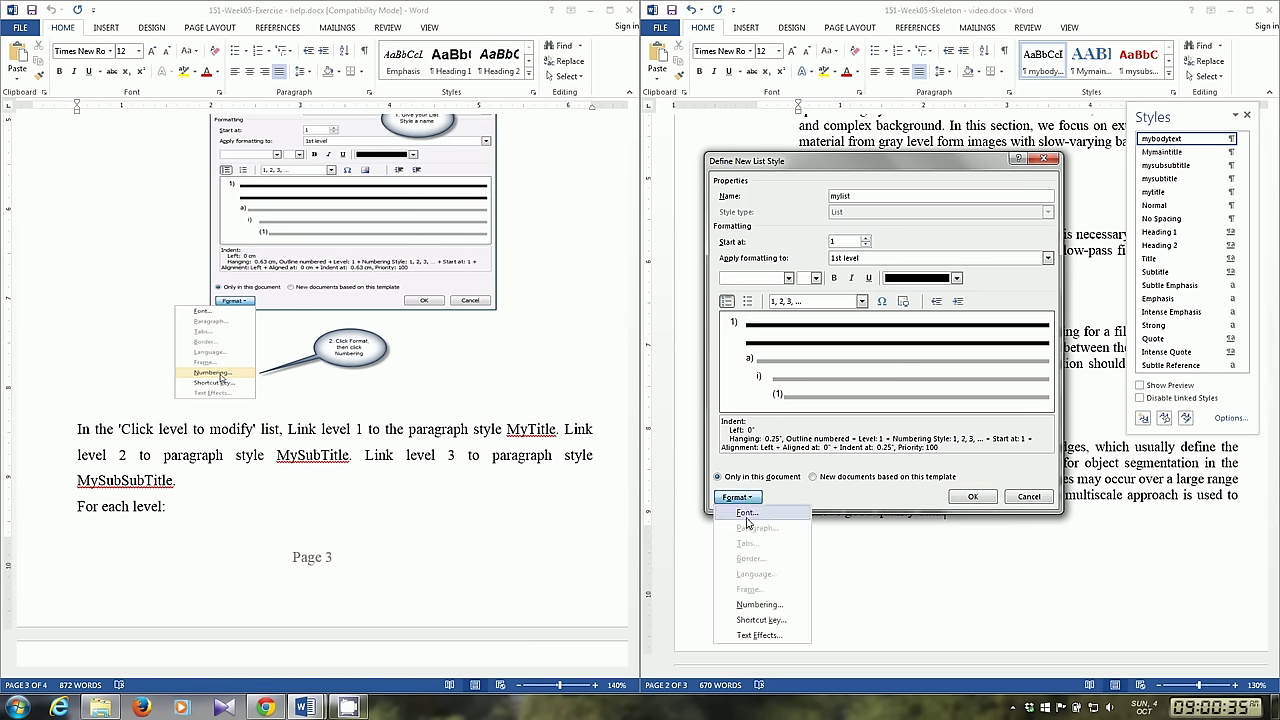
{"action": "left_click", "coordinate": [755, 605]}
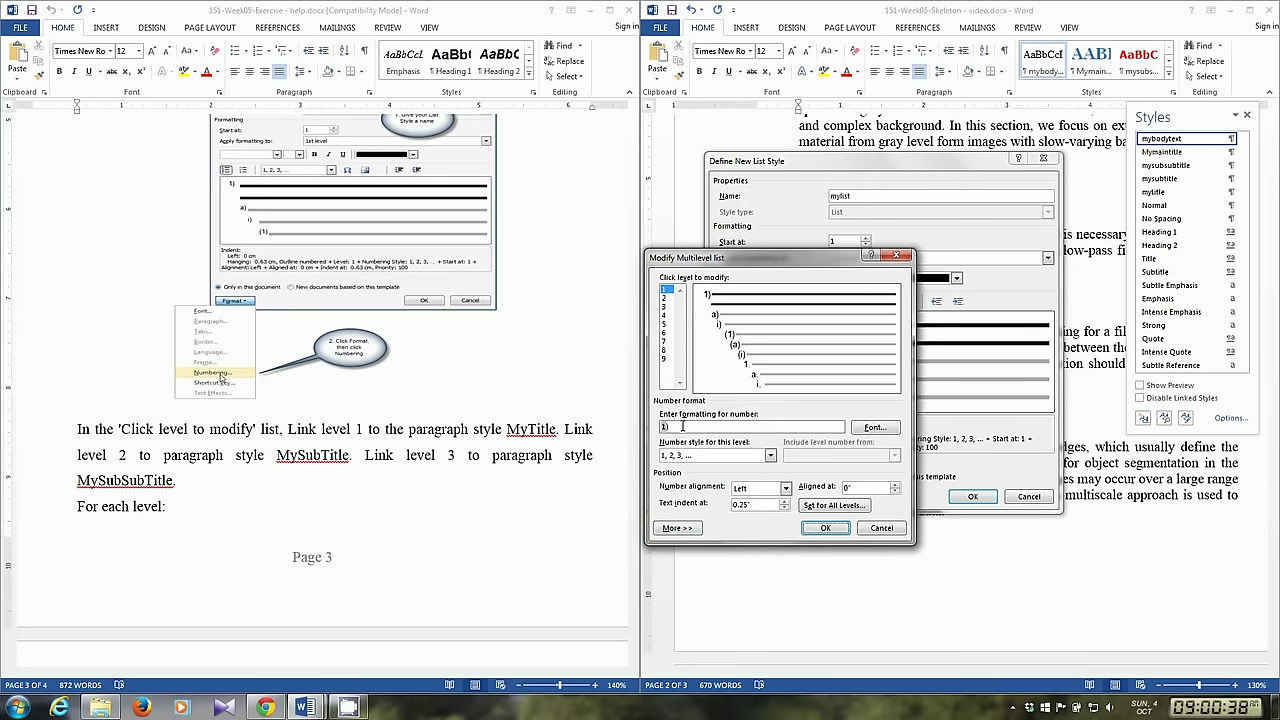
{"action": "left_click", "coordinate": [683, 532]}
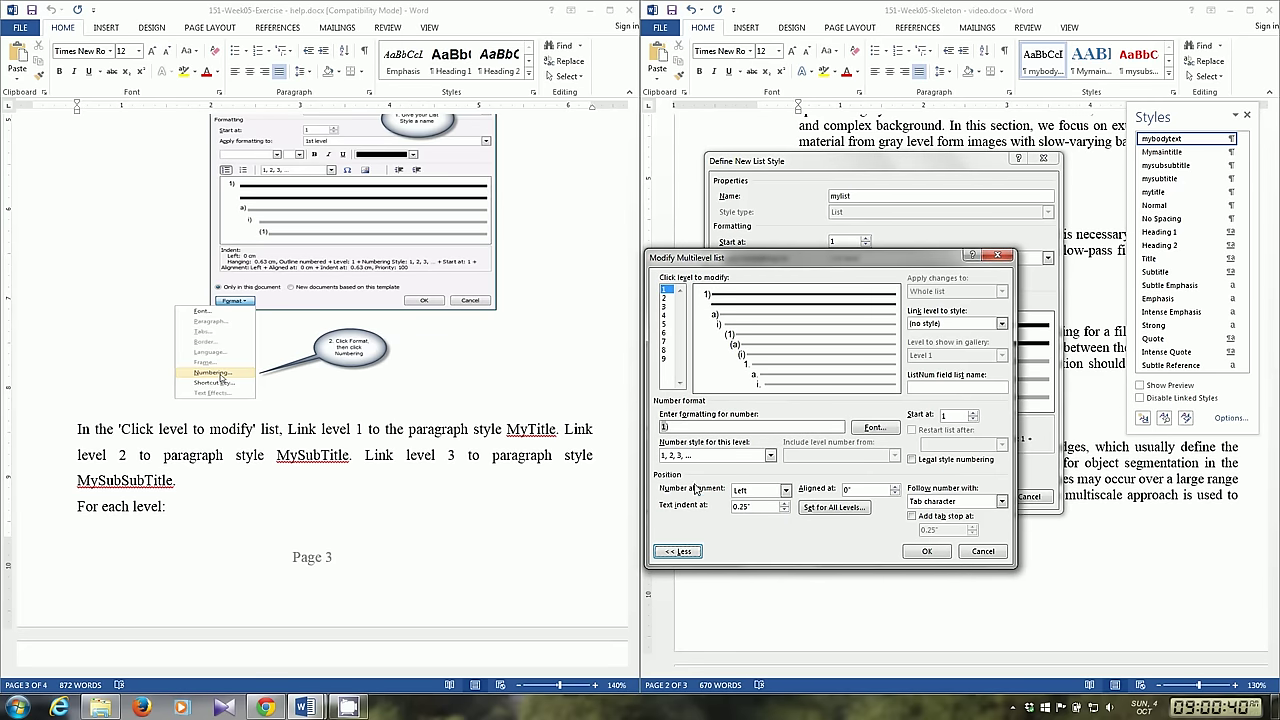
{"action": "left_click", "coordinate": [666, 292]}
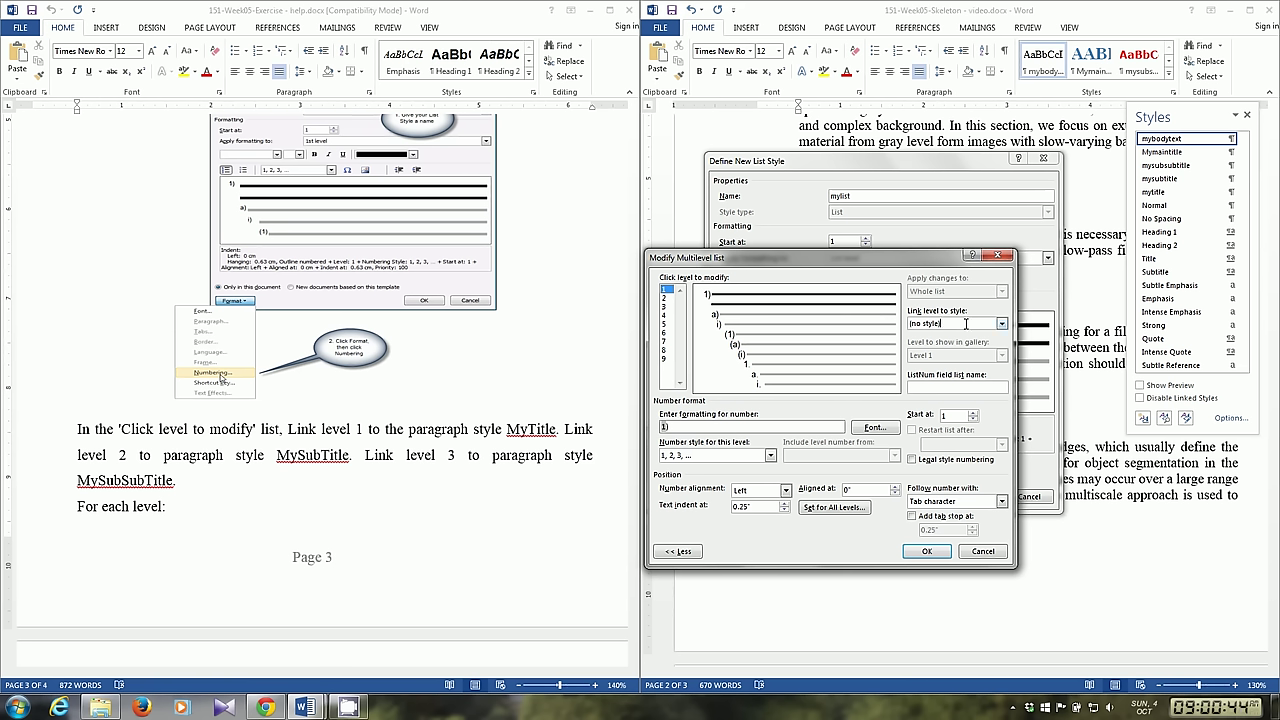
{"action": "left_click", "coordinate": [1002, 325]}
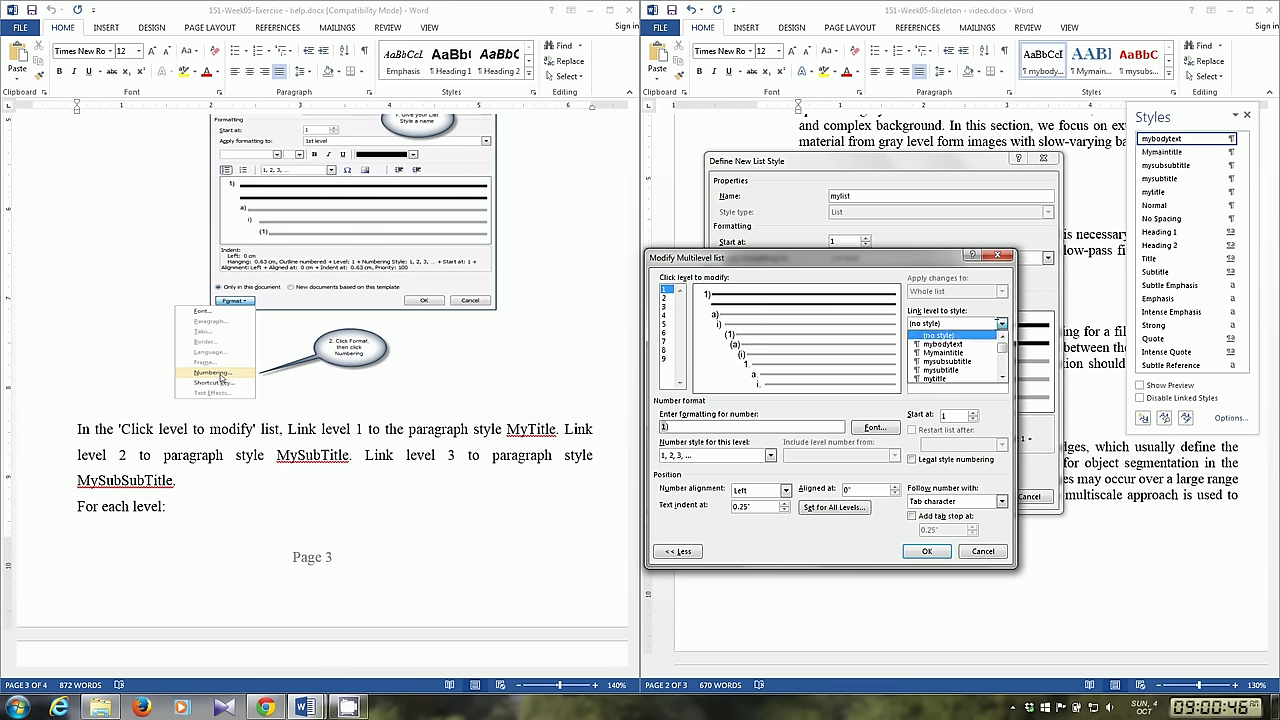
{"action": "left_click", "coordinate": [946, 380]}
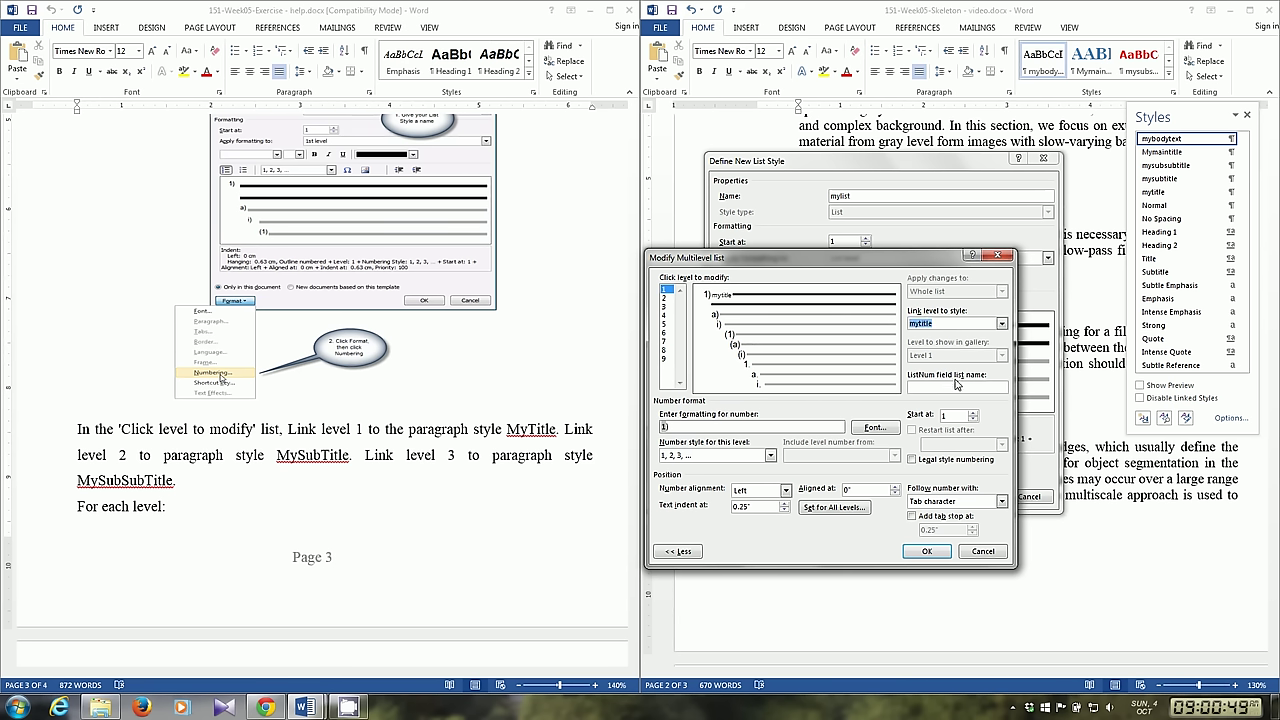
Link level 2 to mysubtitle and level 3 to mysubsubtitle, then review all three levels
{"action": "left_click", "coordinate": [667, 299]}
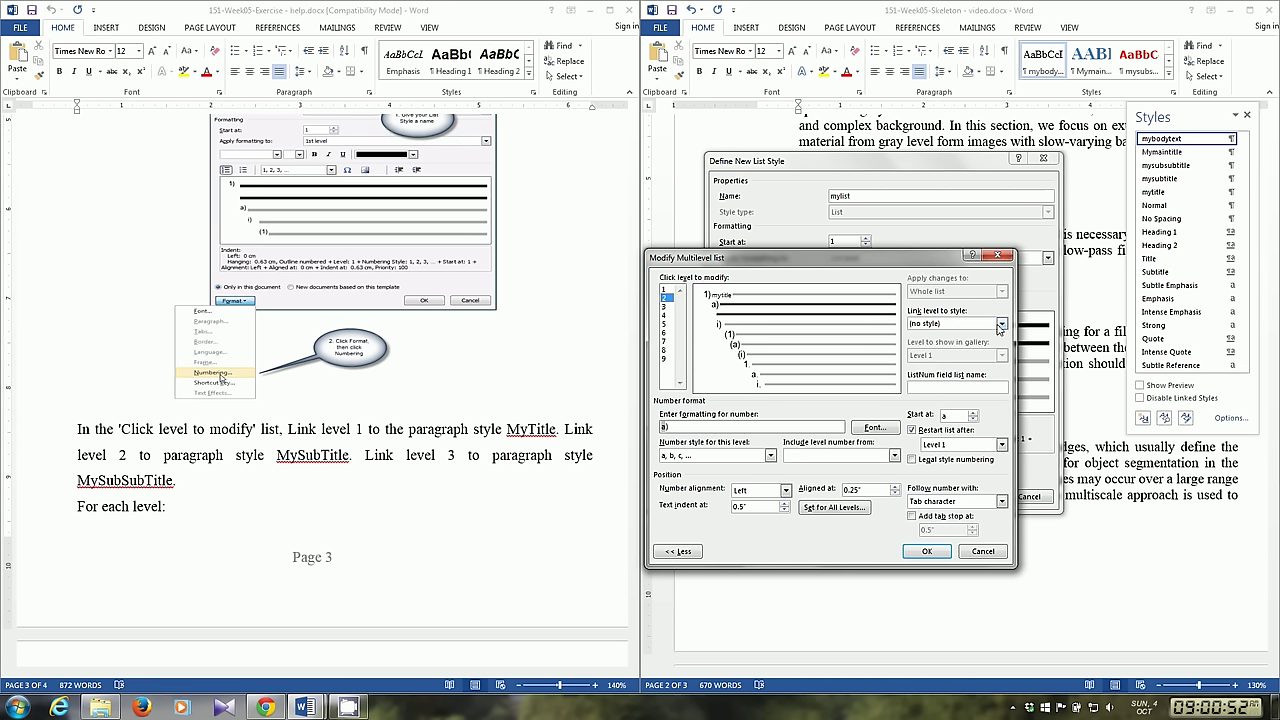
{"action": "left_click", "coordinate": [999, 326]}
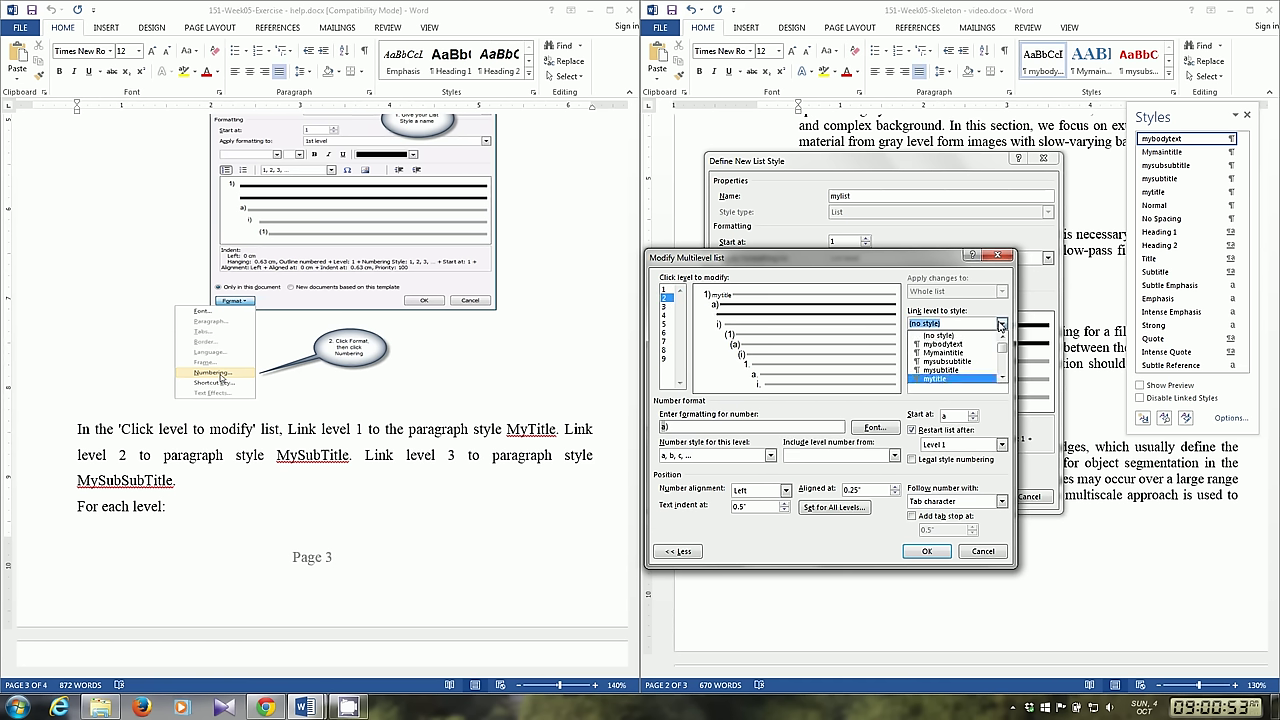
{"action": "left_click", "coordinate": [946, 370]}
{"action": "left_click", "coordinate": [667, 306]}
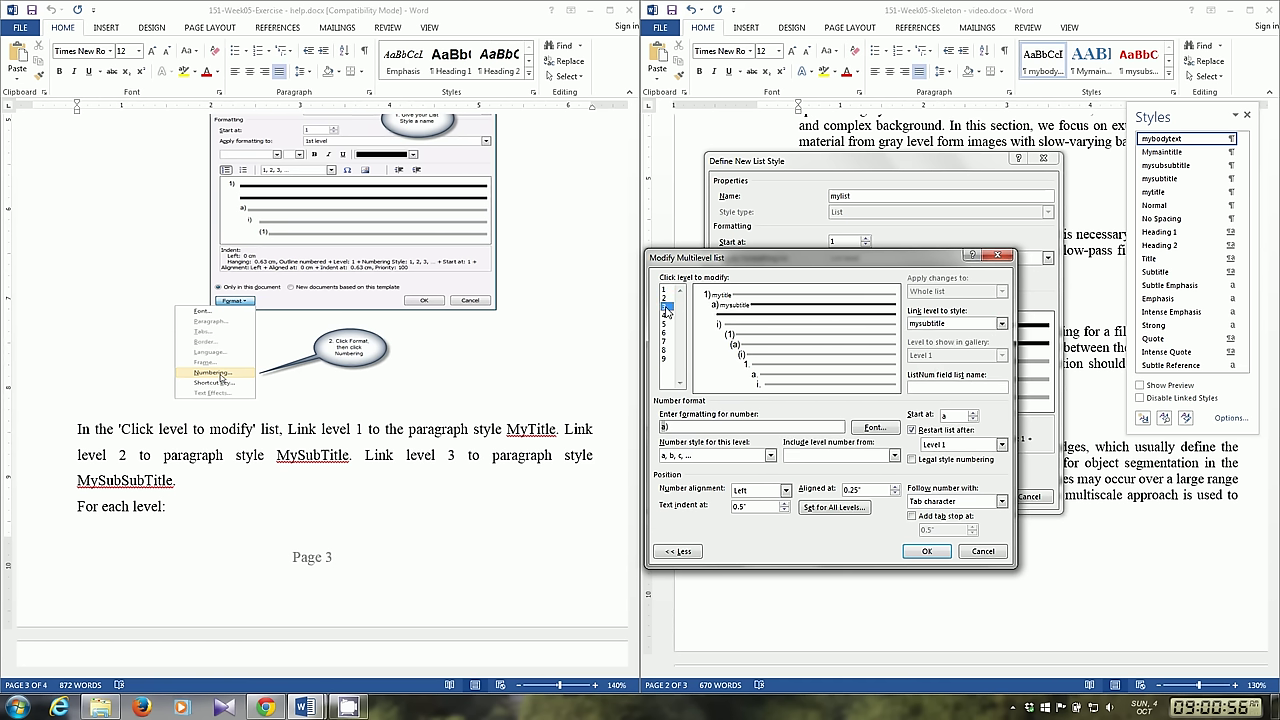
{"action": "left_click", "coordinate": [1000, 328]}
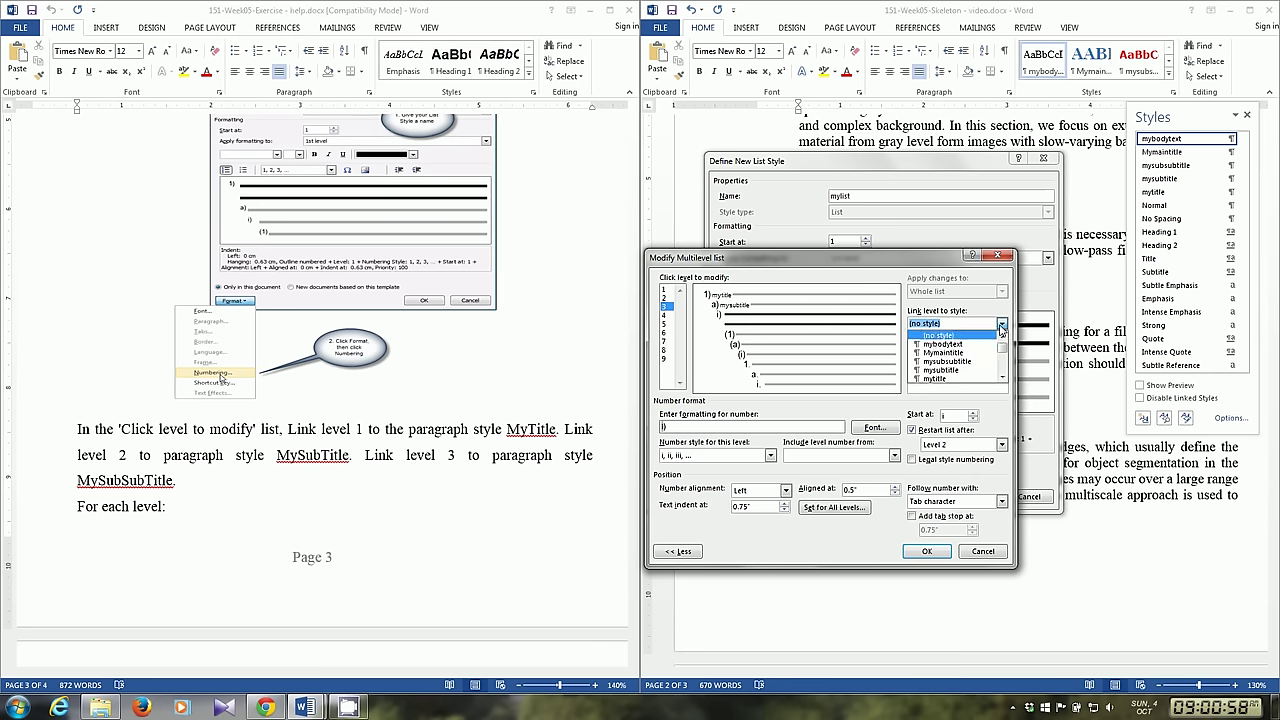
{"action": "left_click", "coordinate": [963, 362]}
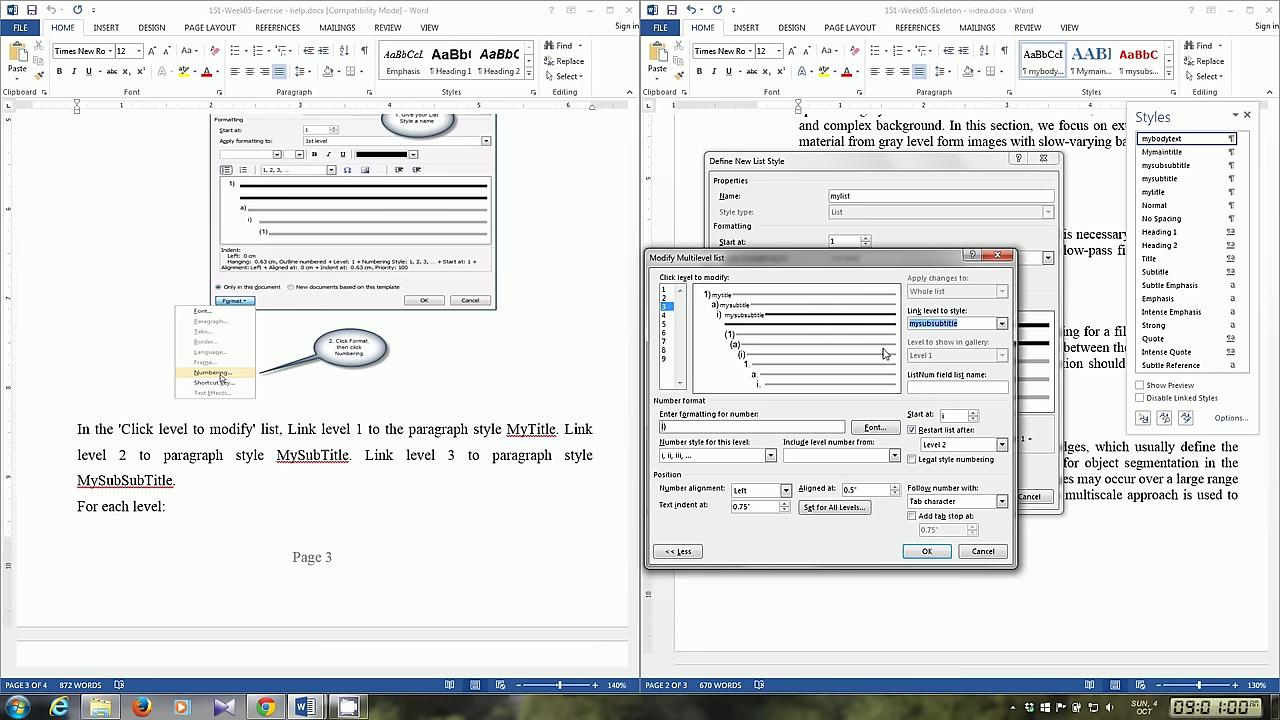
{"action": "left_click", "coordinate": [668, 289]}
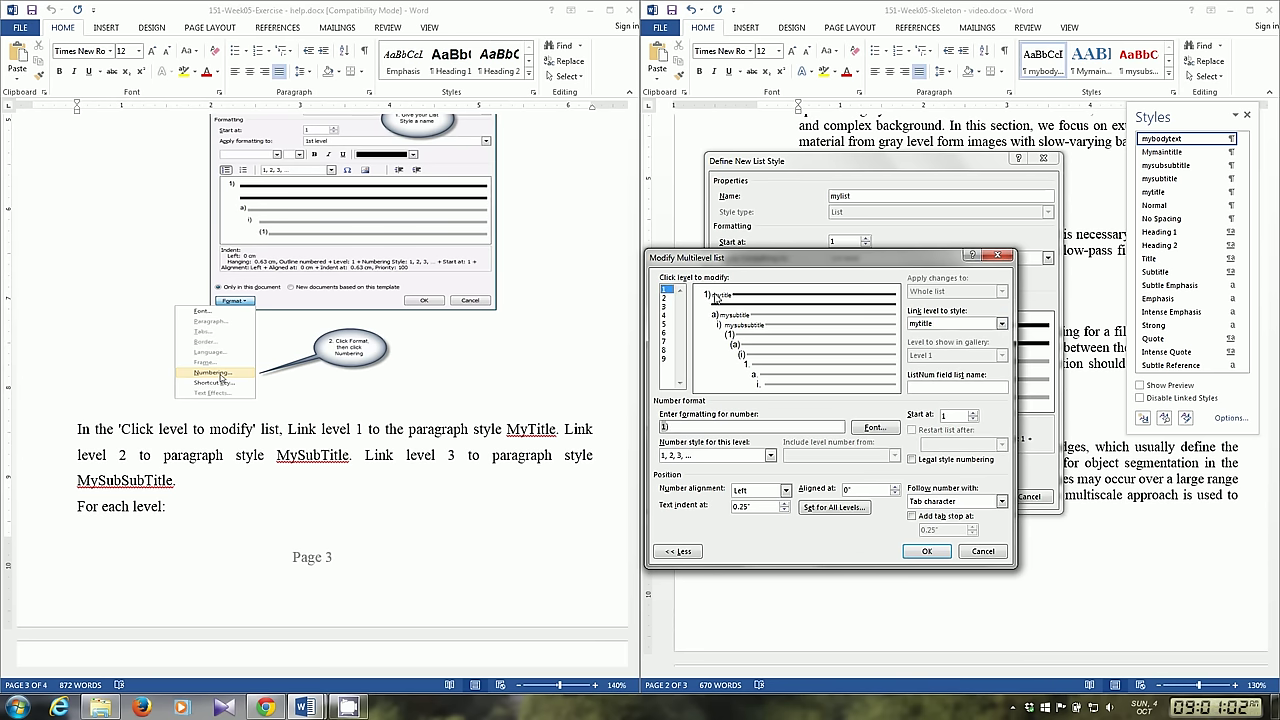
{"action": "left_click", "coordinate": [665, 297]}
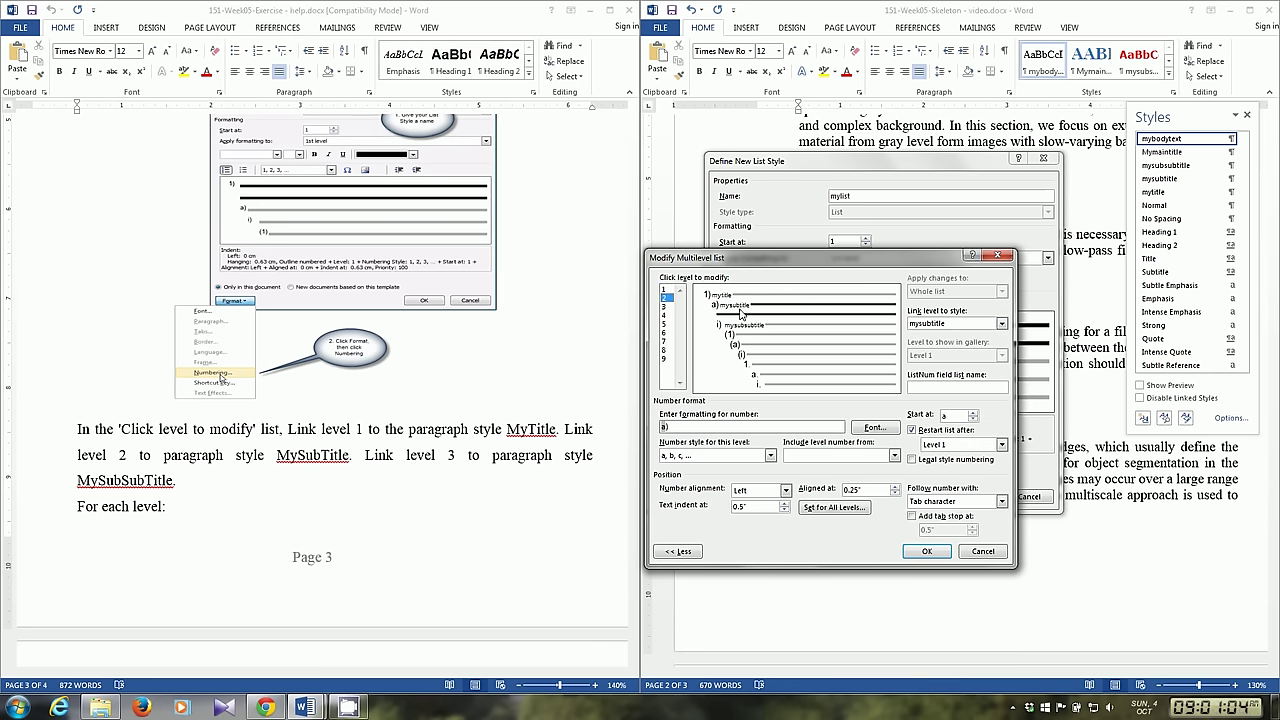
{"action": "left_click", "coordinate": [665, 306]}
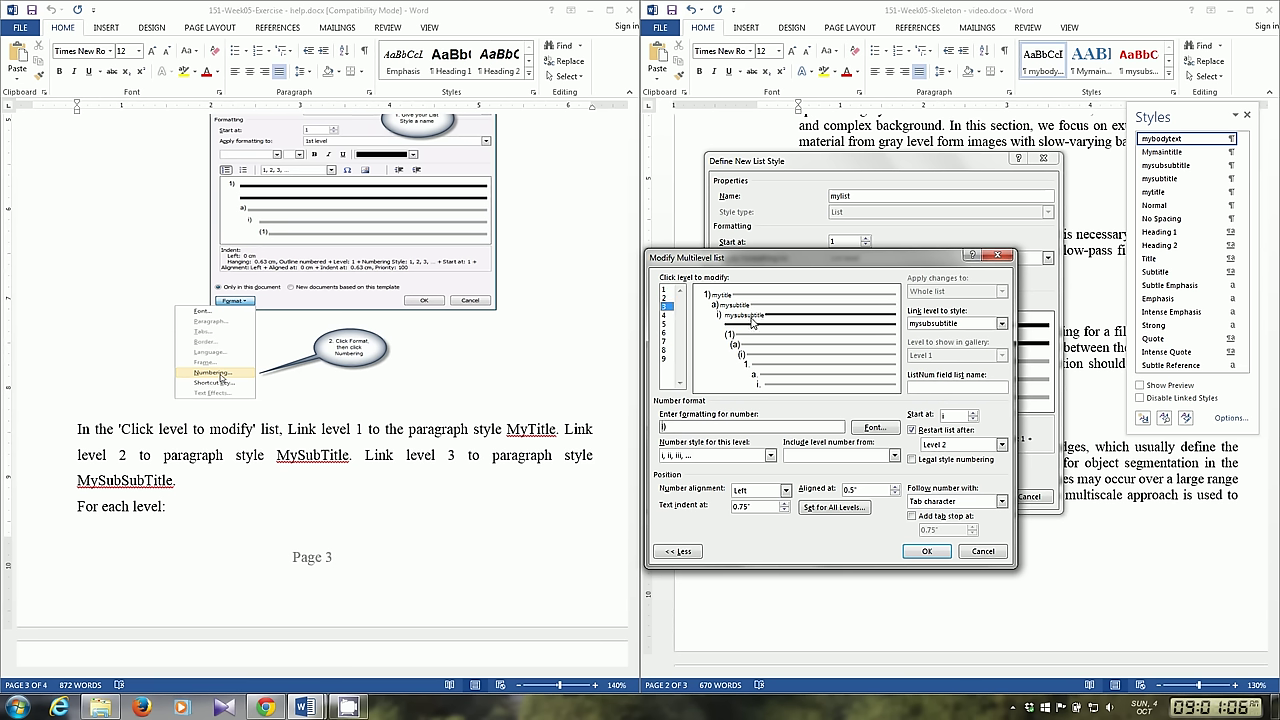
{"action": "left_click", "coordinate": [665, 289]}
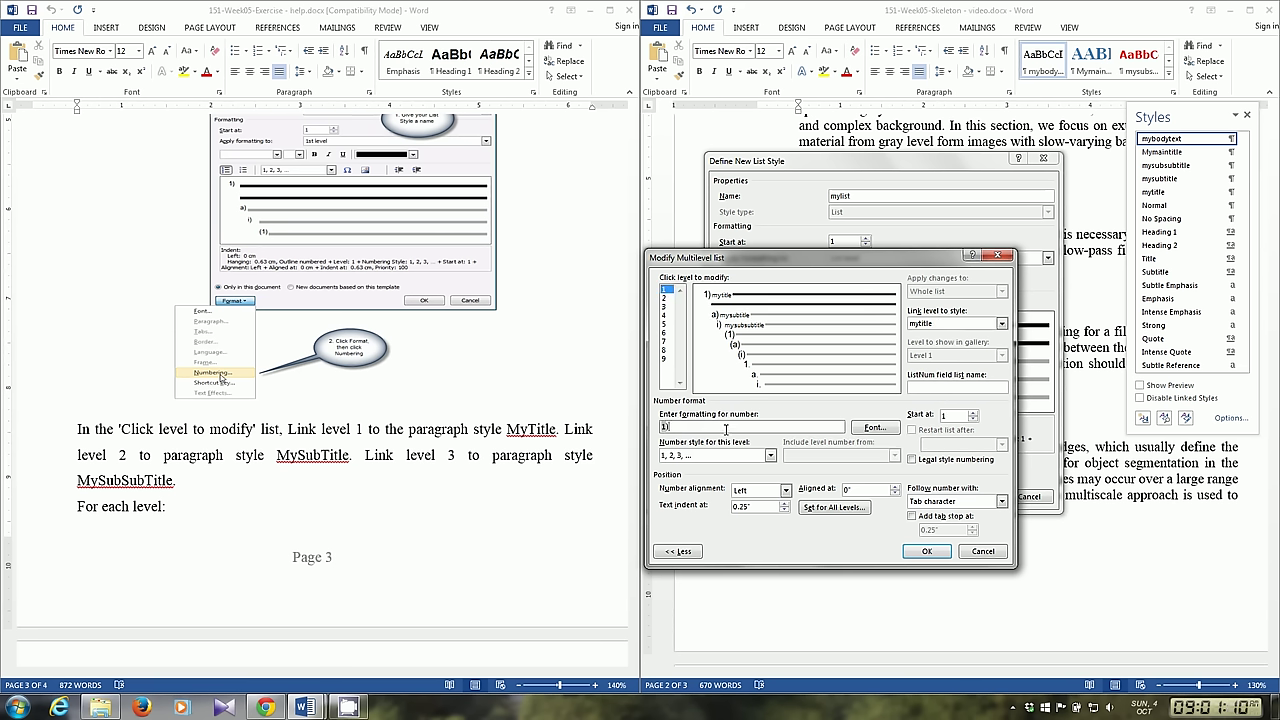
Set level 1's number format to the 1, 2, 3 style
{"action": "key", "text": "Delete"}
{"action": "left_click", "coordinate": [708, 459]}
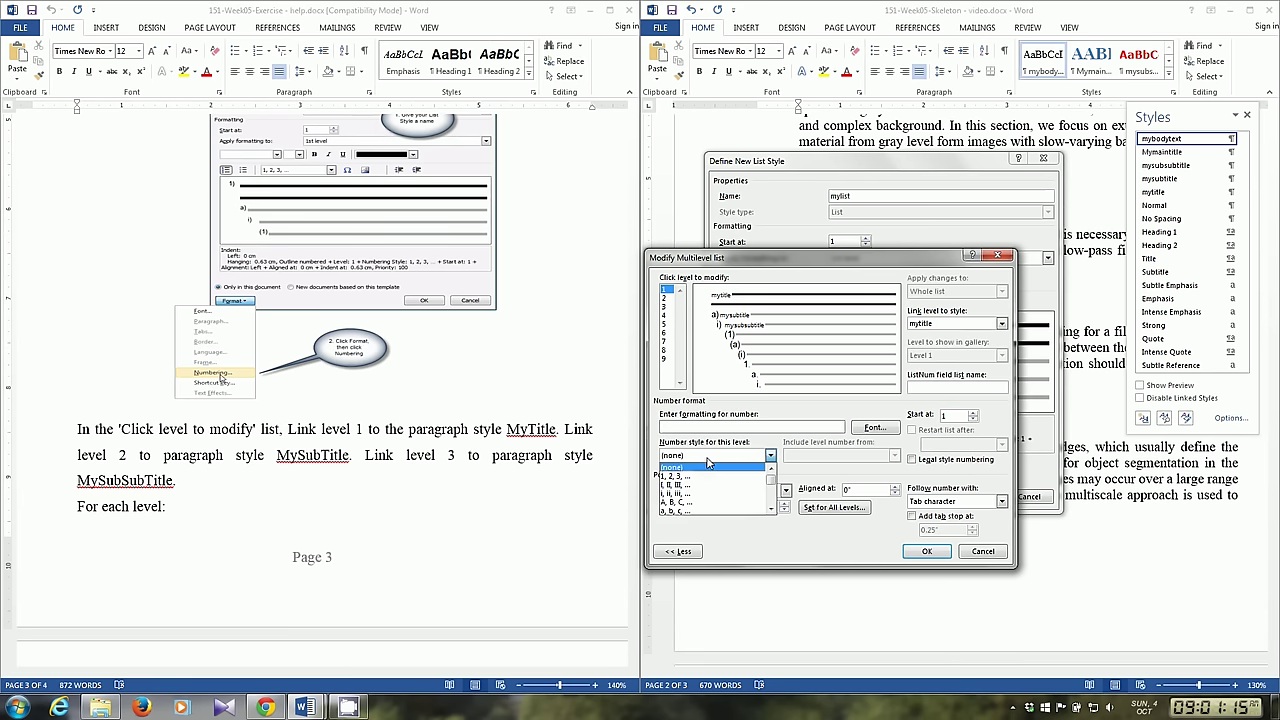
{"action": "left_click", "coordinate": [686, 472]}
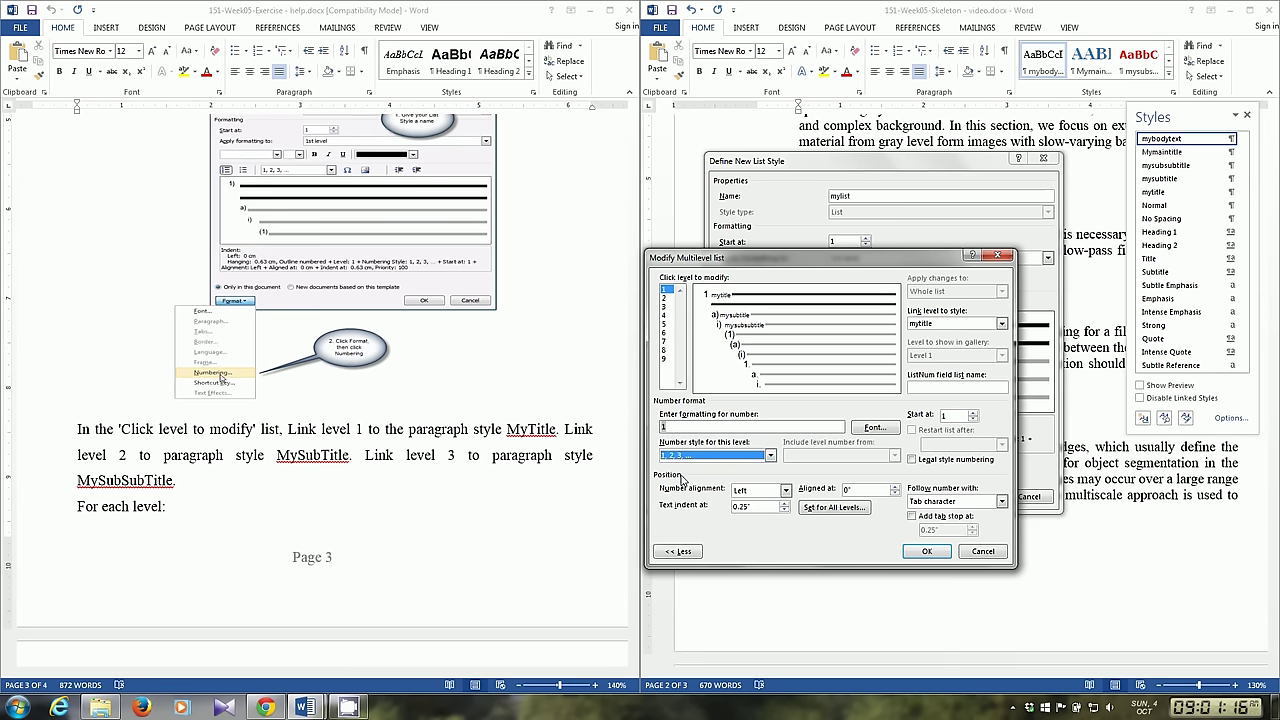
Number level 2 as 1.1 by including the level 1 number with a period
{"action": "left_click", "coordinate": [665, 298]}
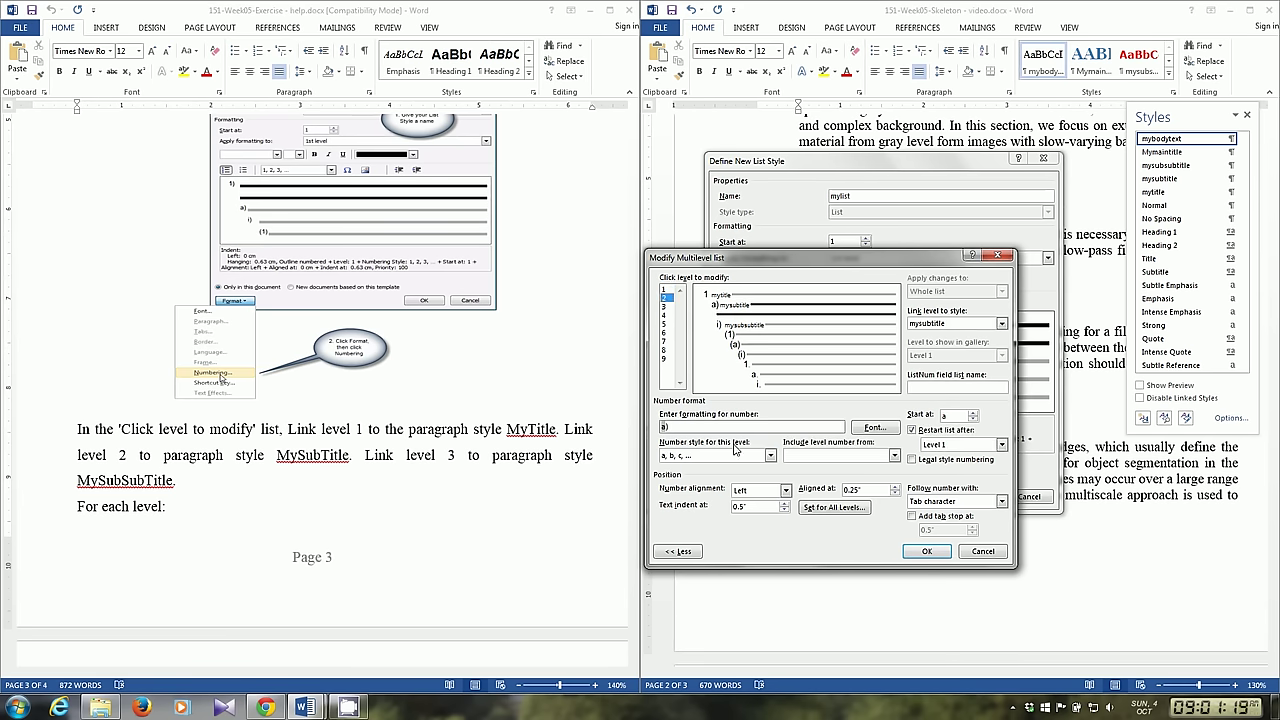
{"action": "key", "text": "Delete"}
{"action": "left_click", "coordinate": [826, 455]}
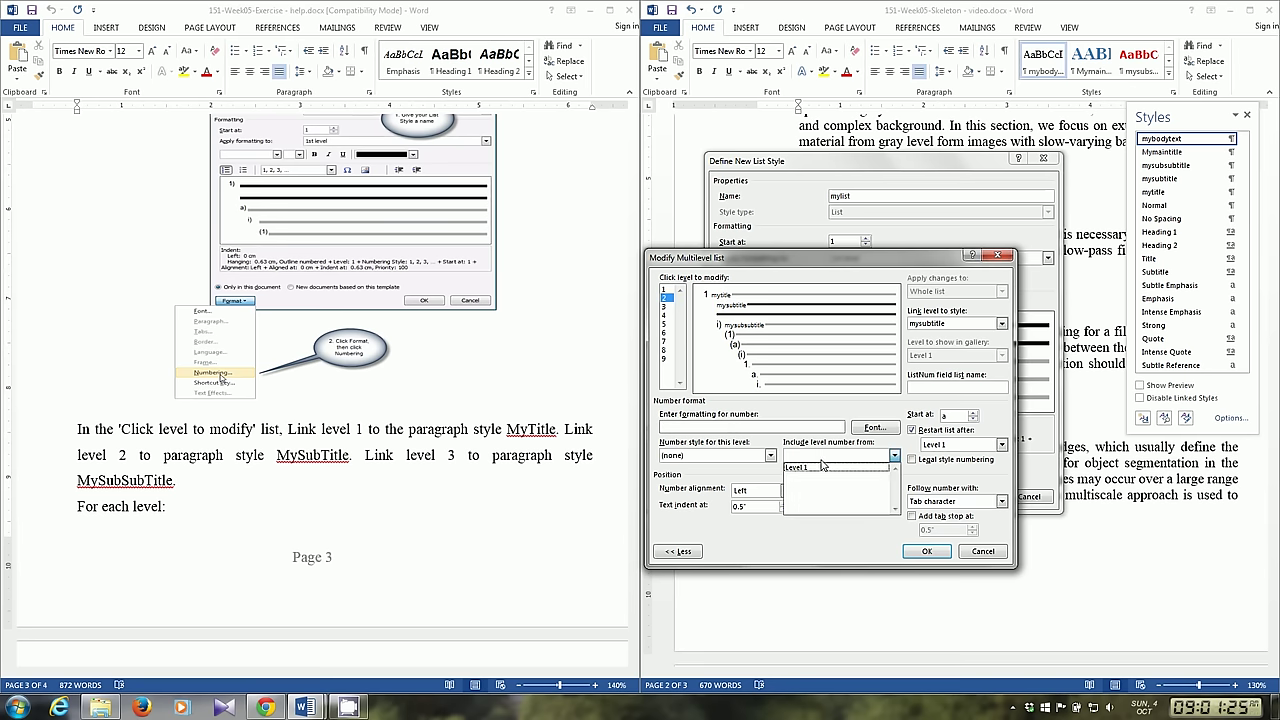
{"action": "left_click", "coordinate": [821, 471]}
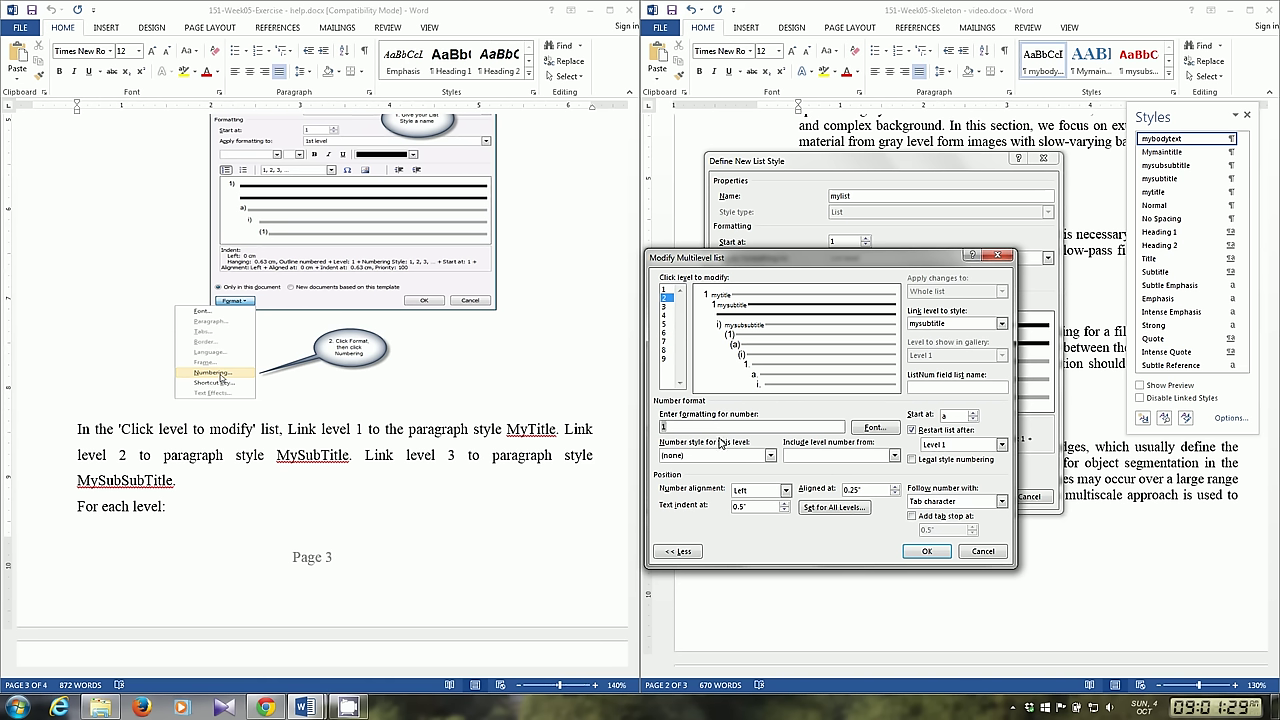
{"action": "type", "text": "."}
{"action": "left_click", "coordinate": [703, 456]}
{"action": "left_click", "coordinate": [684, 477]}
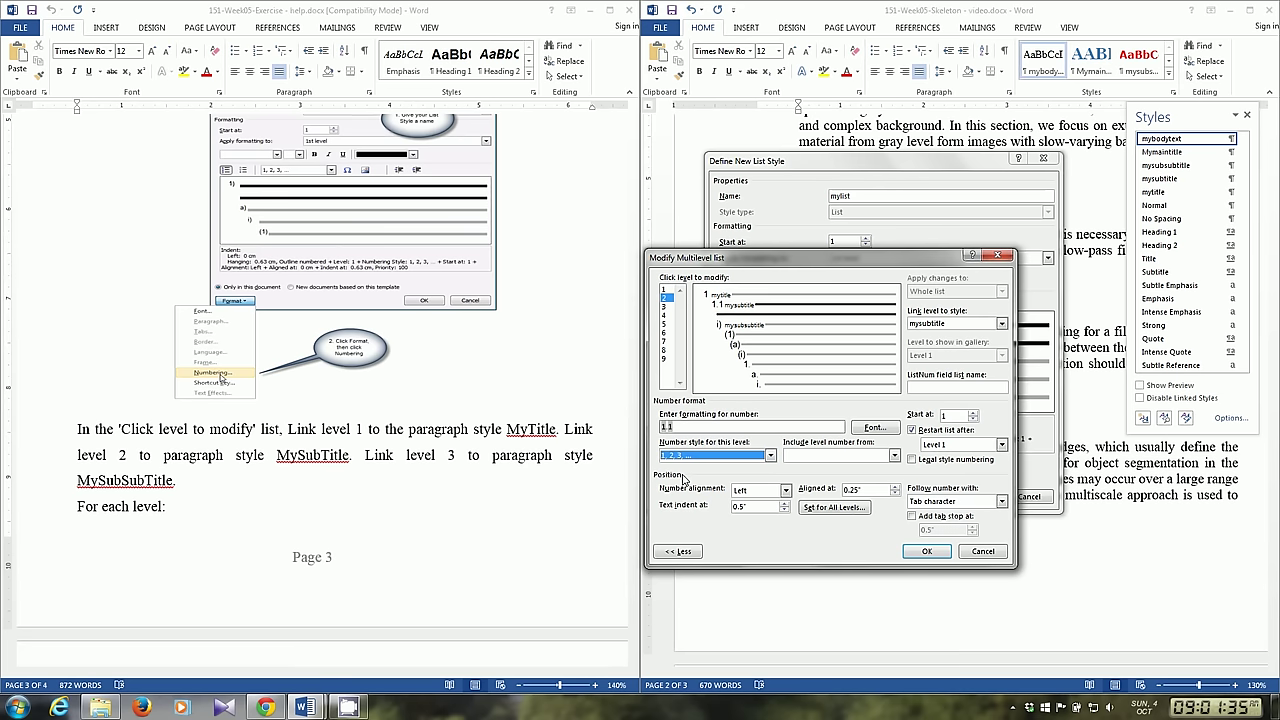
Number level 3 as 1.1.1 by including level 1 and level 2 numbers with periods
{"action": "left_click", "coordinate": [665, 306]}
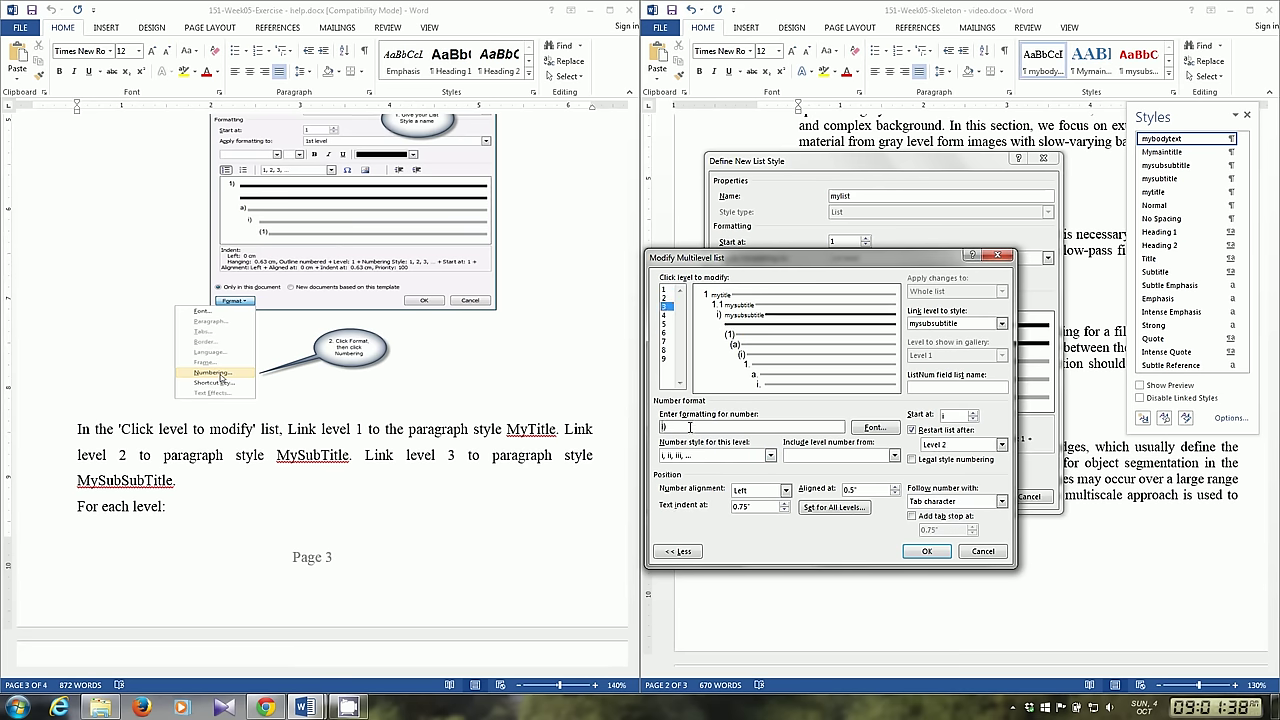
{"action": "key", "text": "Delete"}
{"action": "left_click", "coordinate": [817, 455]}
{"action": "left_click", "coordinate": [810, 467]}
{"action": "type", "text": "."}
{"action": "left_click", "coordinate": [834, 455]}
{"action": "left_click", "coordinate": [788, 477]}
{"action": "type", "text": "."}
{"action": "left_click", "coordinate": [697, 460]}
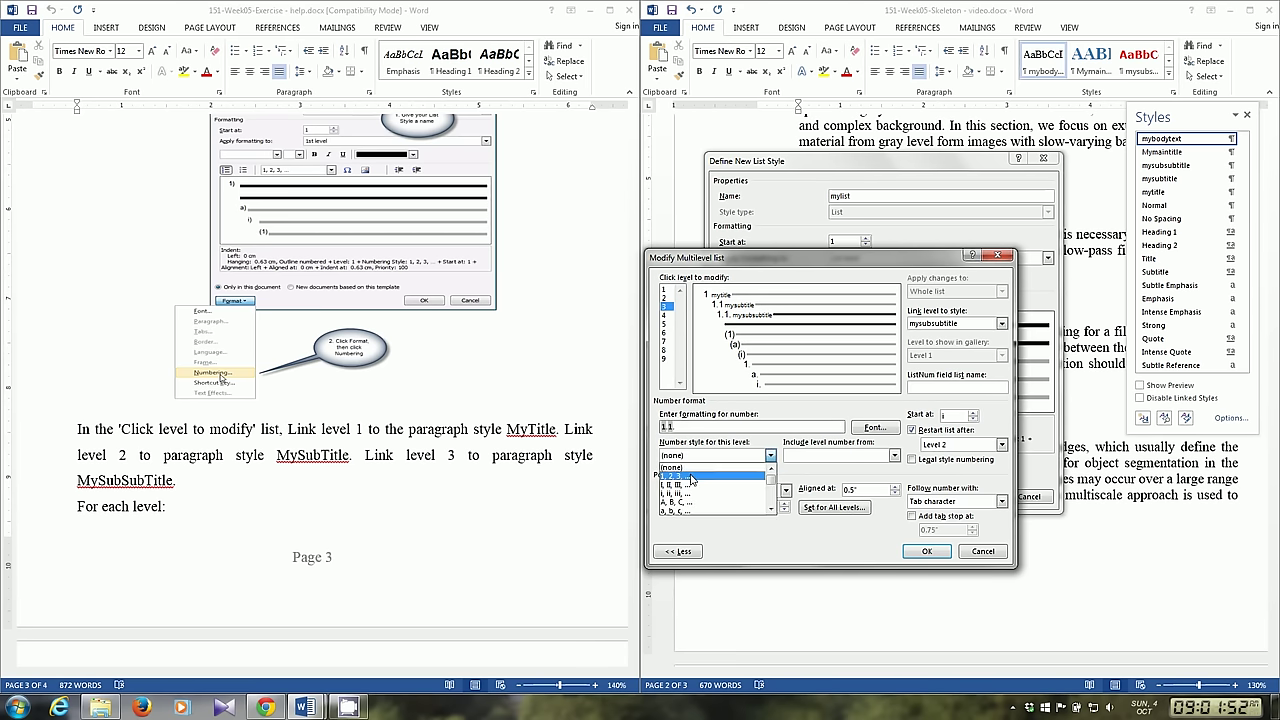
{"action": "left_click", "coordinate": [694, 478]}
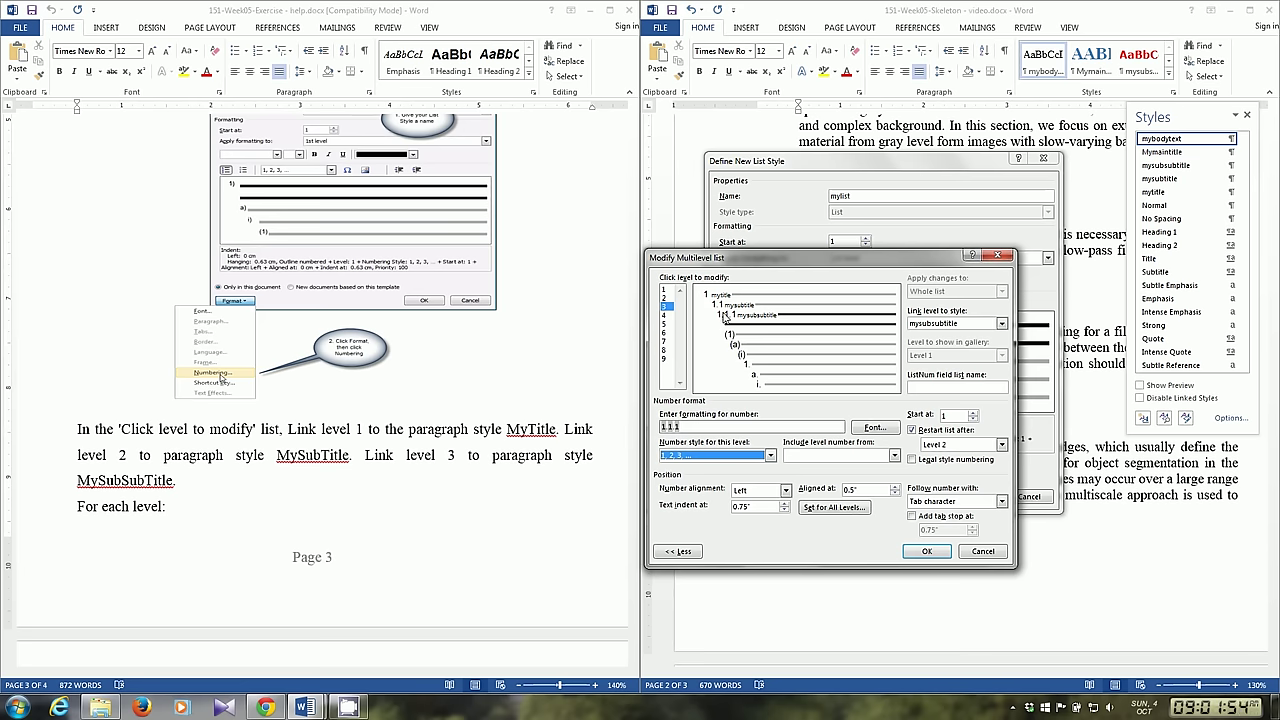
Confirm the mylist multilevel numbering so headings read 1–3, 3.1, 3.1.1 and 3.2
{"action": "left_click", "coordinate": [926, 553]}
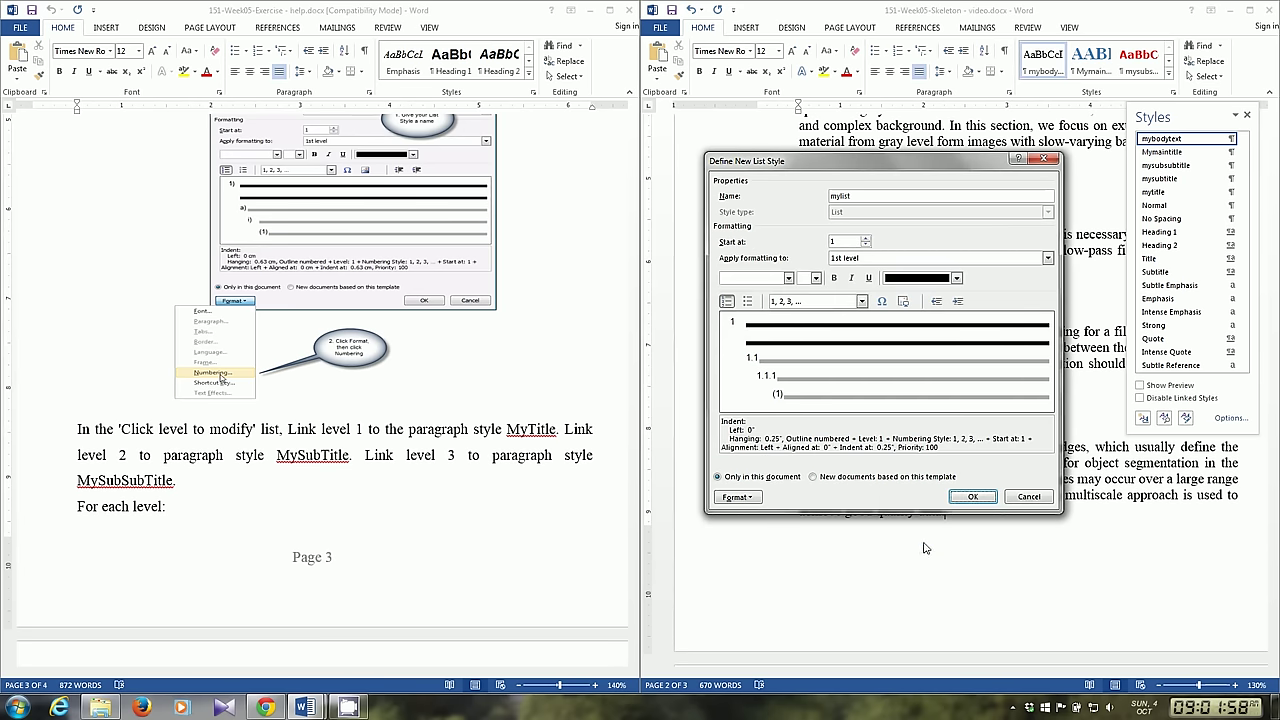
{"action": "left_click", "coordinate": [975, 498]}
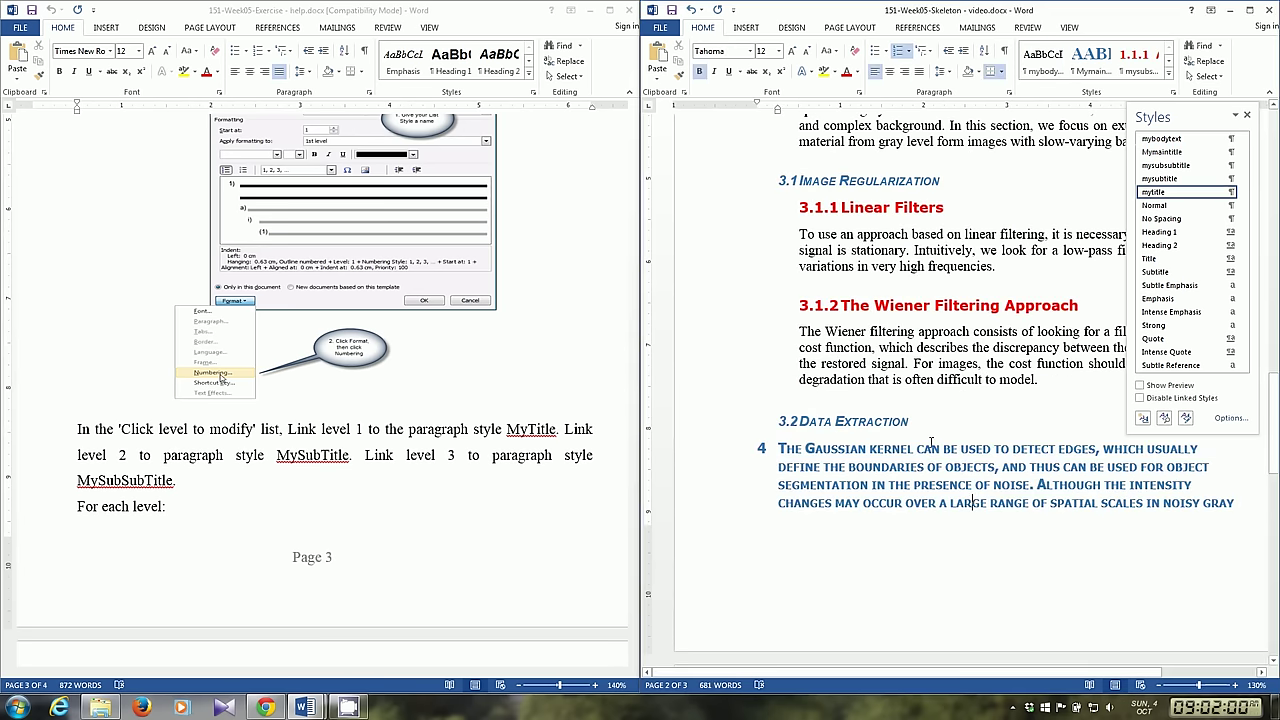
{"action": "scroll", "coordinate": [953, 318], "scroll_direction": "up", "scroll_amount": 5}
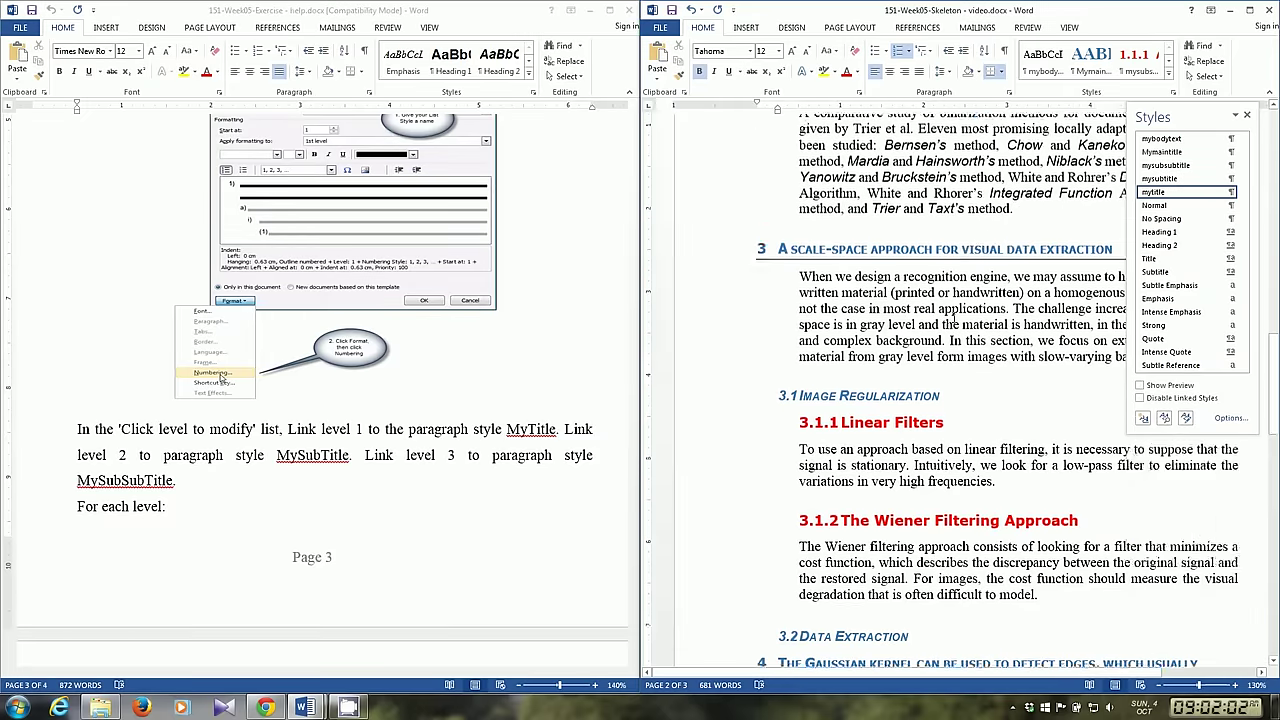
{"action": "scroll", "coordinate": [953, 318], "scroll_direction": "up", "scroll_amount": 5}
{"action": "scroll", "coordinate": [953, 318], "scroll_direction": "up", "scroll_amount": 5}
{"action": "scroll", "coordinate": [955, 318], "scroll_direction": "up", "scroll_amount": 5}
{"action": "scroll", "coordinate": [955, 318], "scroll_direction": "up", "scroll_amount": 3}
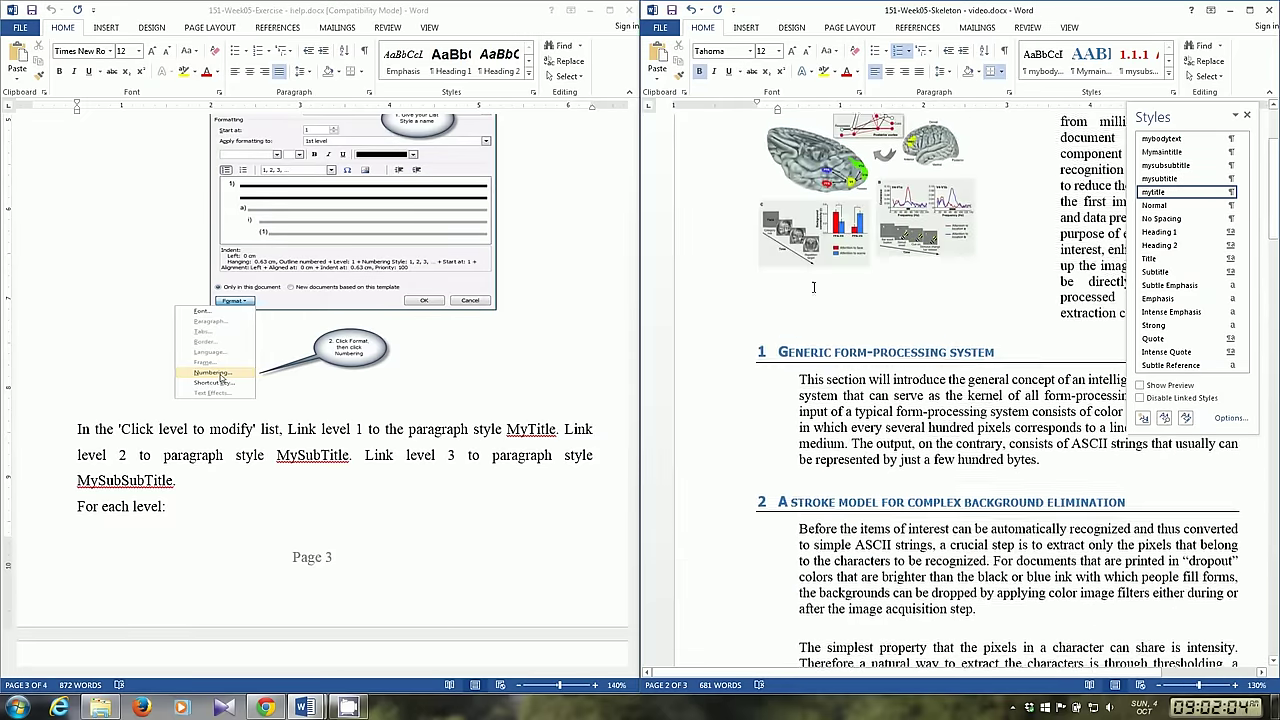
Return the Gaussian kernel paragraph in section 4 to the mybodytext style
{"action": "scroll", "coordinate": [774, 421], "scroll_direction": "down", "scroll_amount": 5}
{"action": "scroll", "coordinate": [780, 430], "scroll_direction": "down", "scroll_amount": 5}
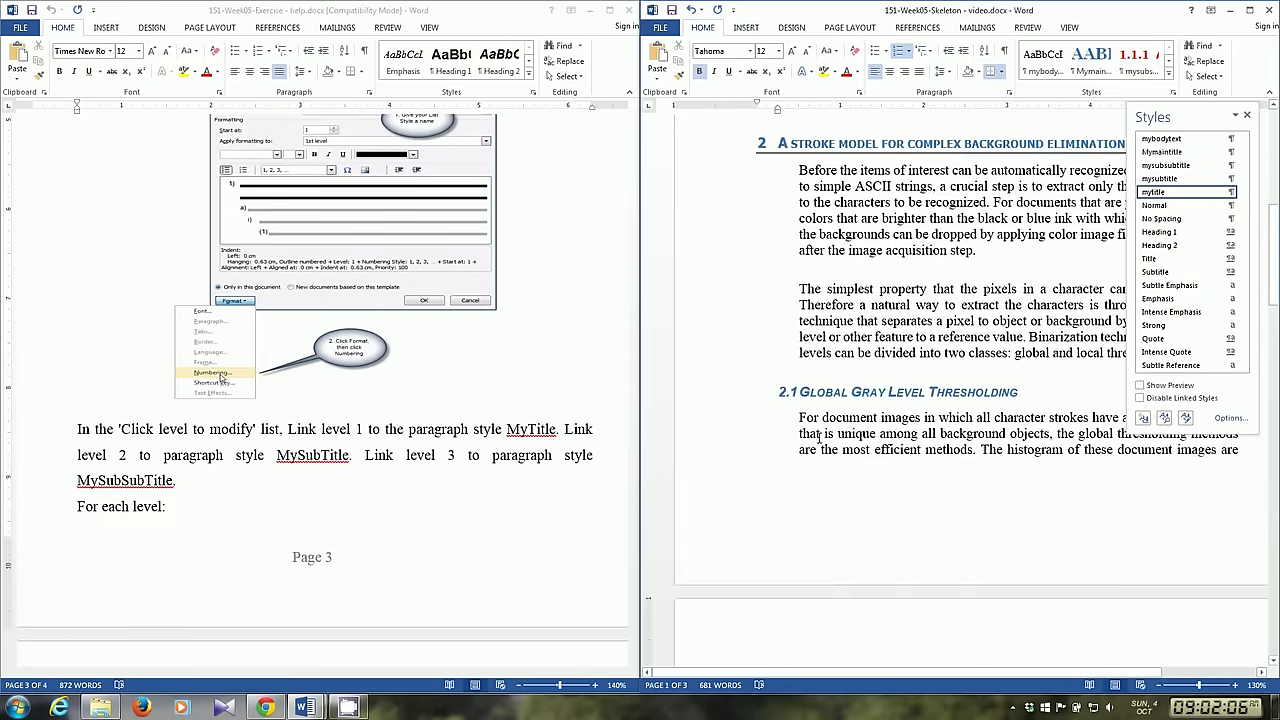
{"action": "scroll", "coordinate": [790, 445], "scroll_direction": "down", "scroll_amount": 5}
{"action": "scroll", "coordinate": [797, 458], "scroll_direction": "down", "scroll_amount": 5}
{"action": "scroll", "coordinate": [799, 458], "scroll_direction": "down", "scroll_amount": 2}
{"action": "scroll", "coordinate": [830, 480], "scroll_direction": "down", "scroll_amount": 7}
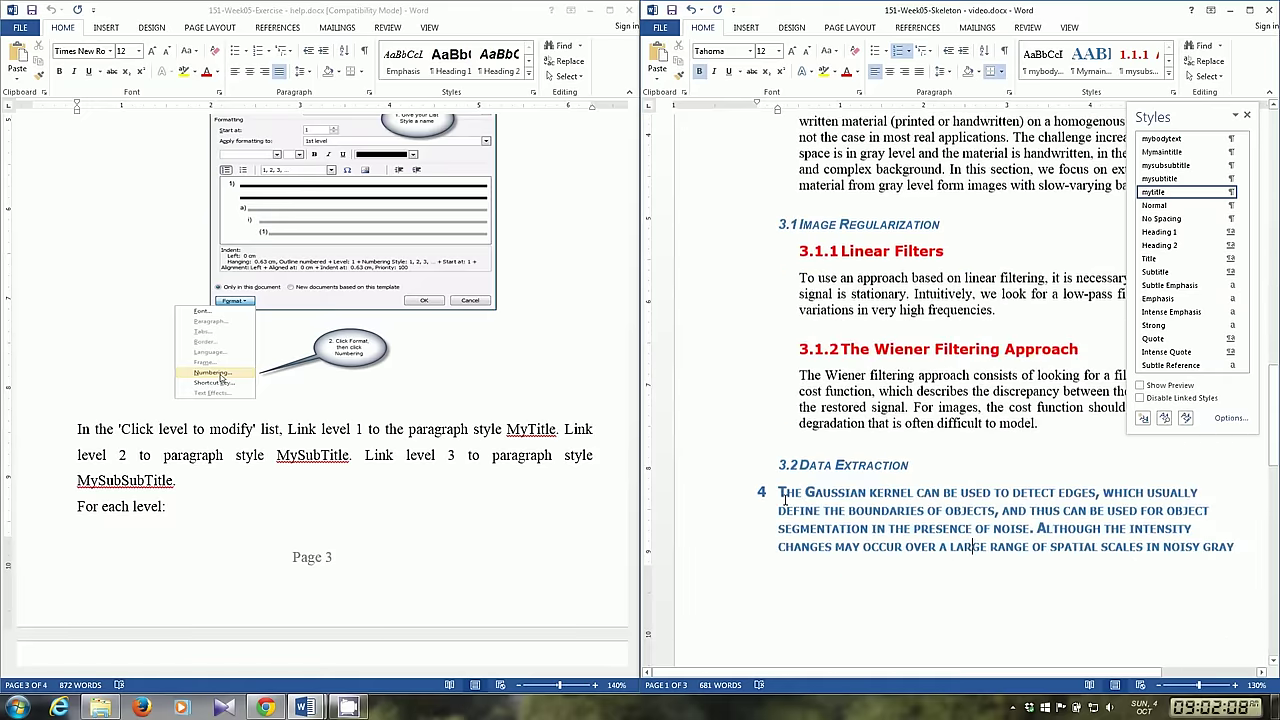
{"action": "left_click", "coordinate": [1176, 140]}
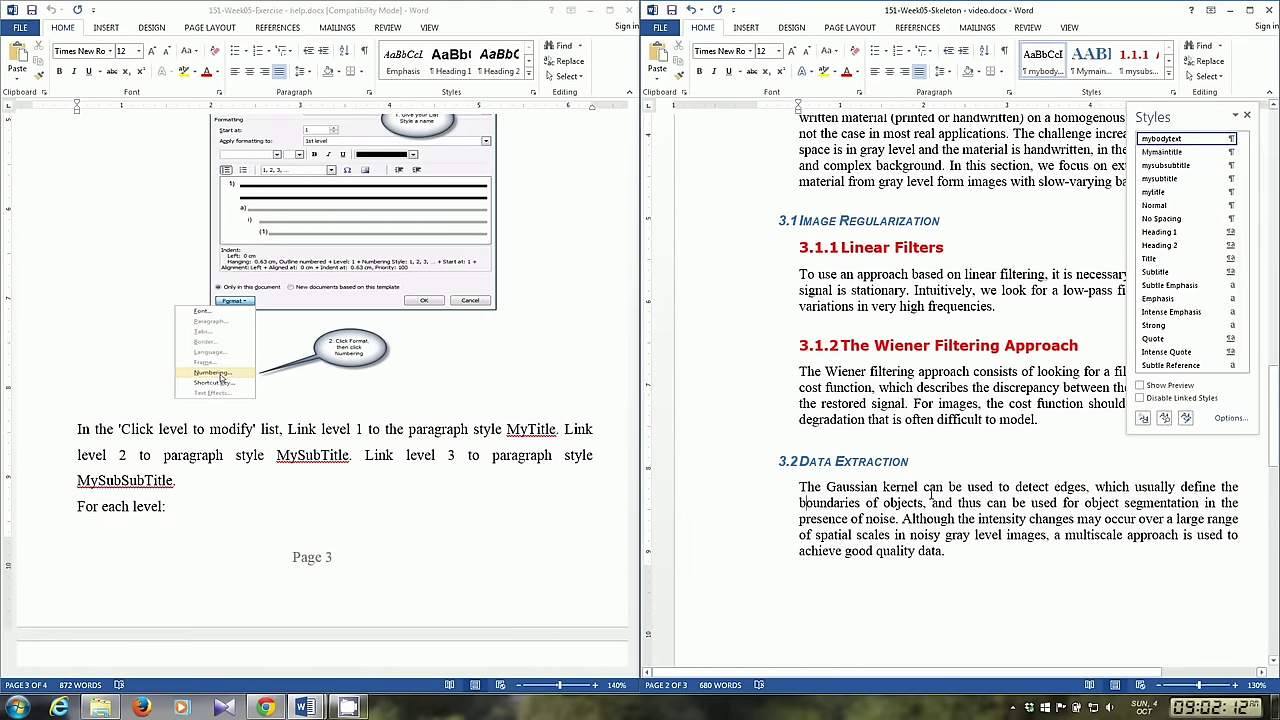
{"action": "scroll", "coordinate": [930, 493], "scroll_direction": "down", "scroll_amount": 3}
{"action": "scroll", "coordinate": [829, 418], "scroll_direction": "down", "scroll_amount": 4}
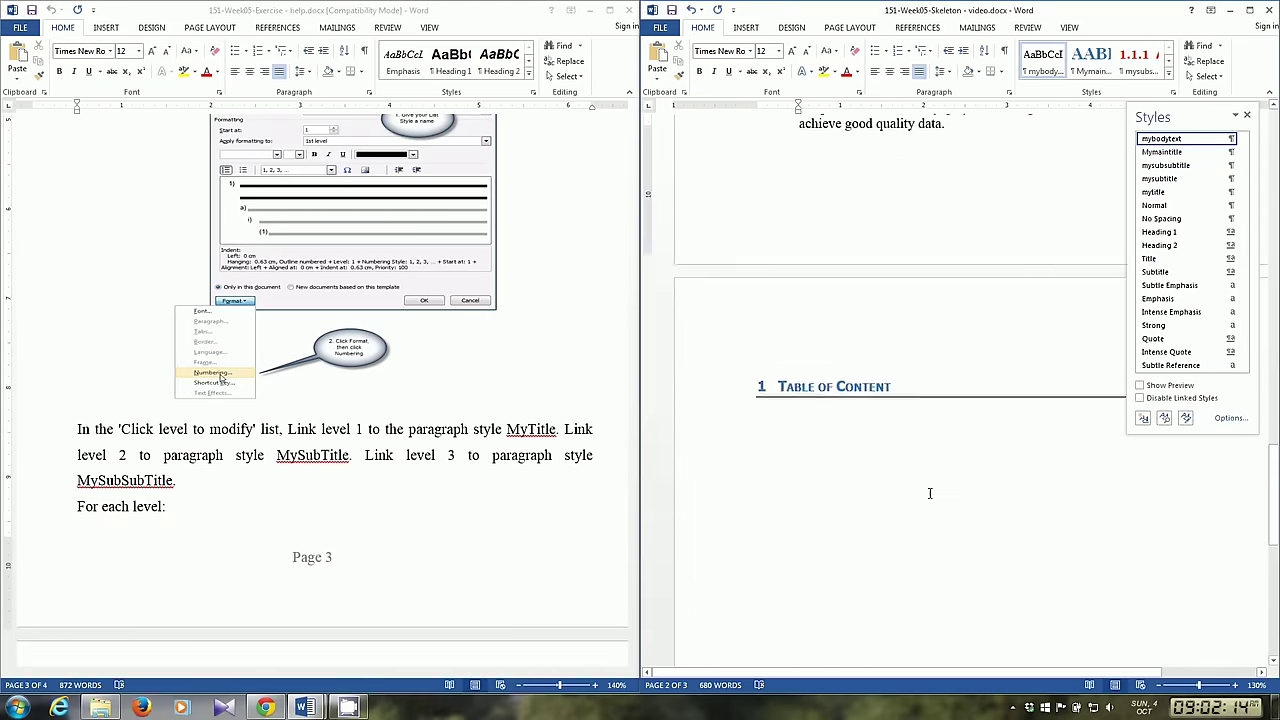
Reset 'Table of Content' to Normal, then apply mytitle so it becomes numbered heading 4
{"action": "left_click", "coordinate": [835, 376]}
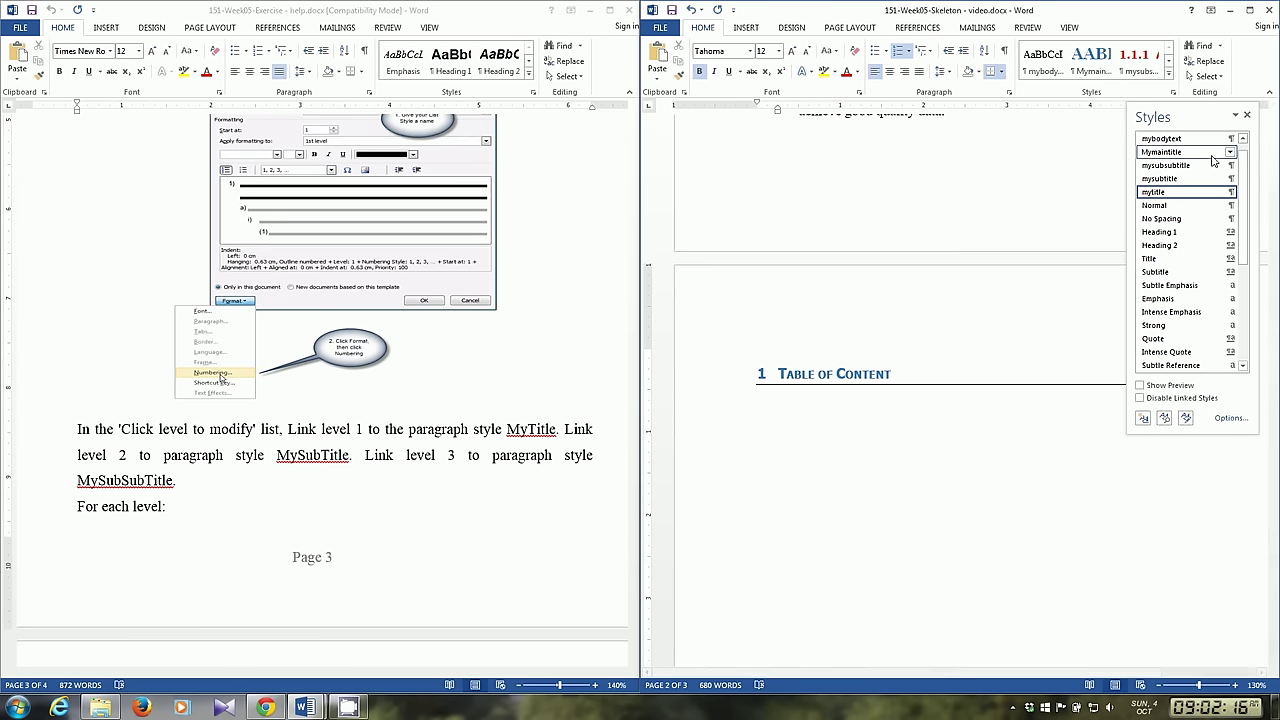
{"action": "mouse_move", "coordinate": [1177, 192]}
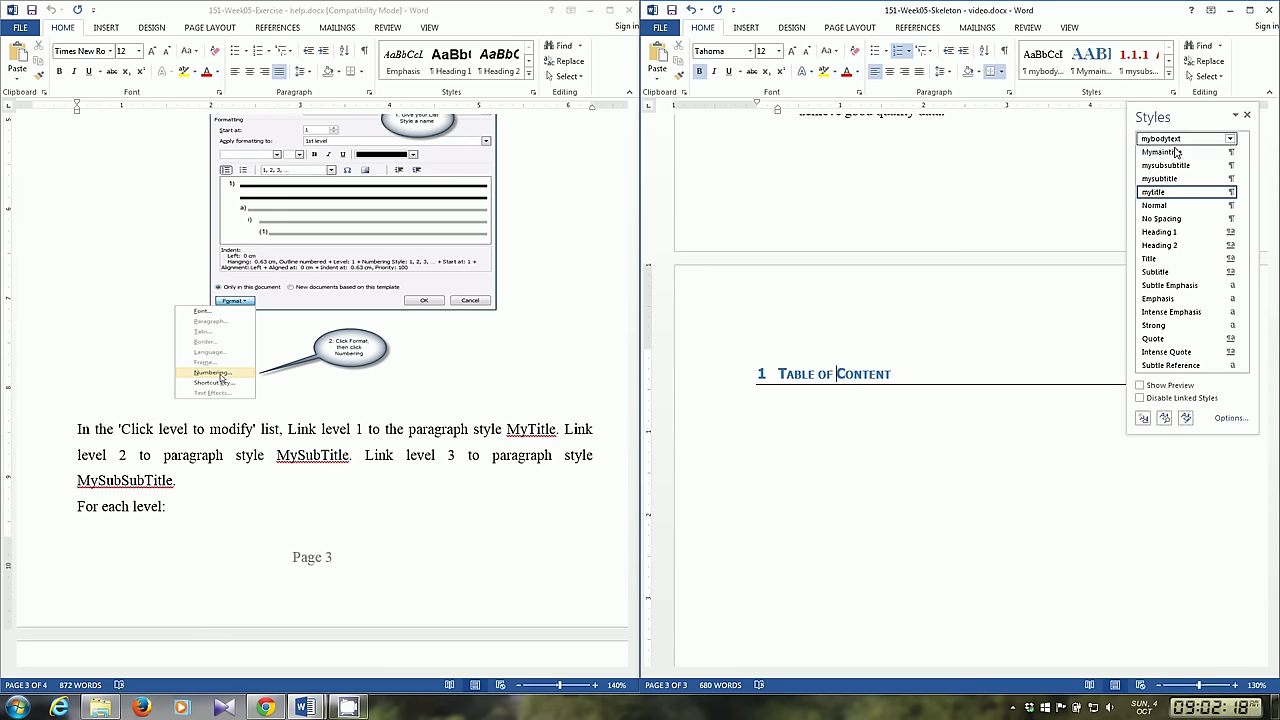
{"action": "left_click", "coordinate": [1173, 206]}
{"action": "left_click", "coordinate": [1153, 192]}
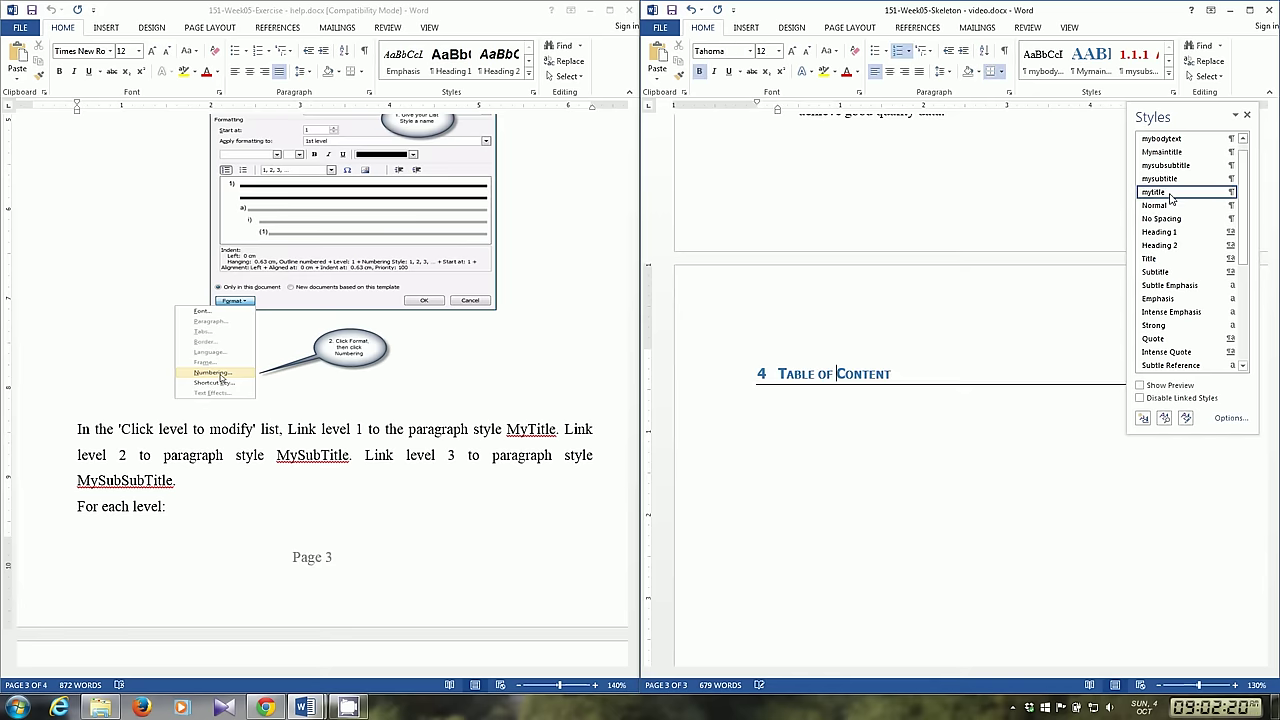
{"action": "left_click", "coordinate": [862, 409]}
{"action": "scroll", "coordinate": [789, 405], "scroll_direction": "up", "scroll_amount": 5}
{"action": "scroll", "coordinate": [789, 405], "scroll_direction": "up", "scroll_amount": 6}
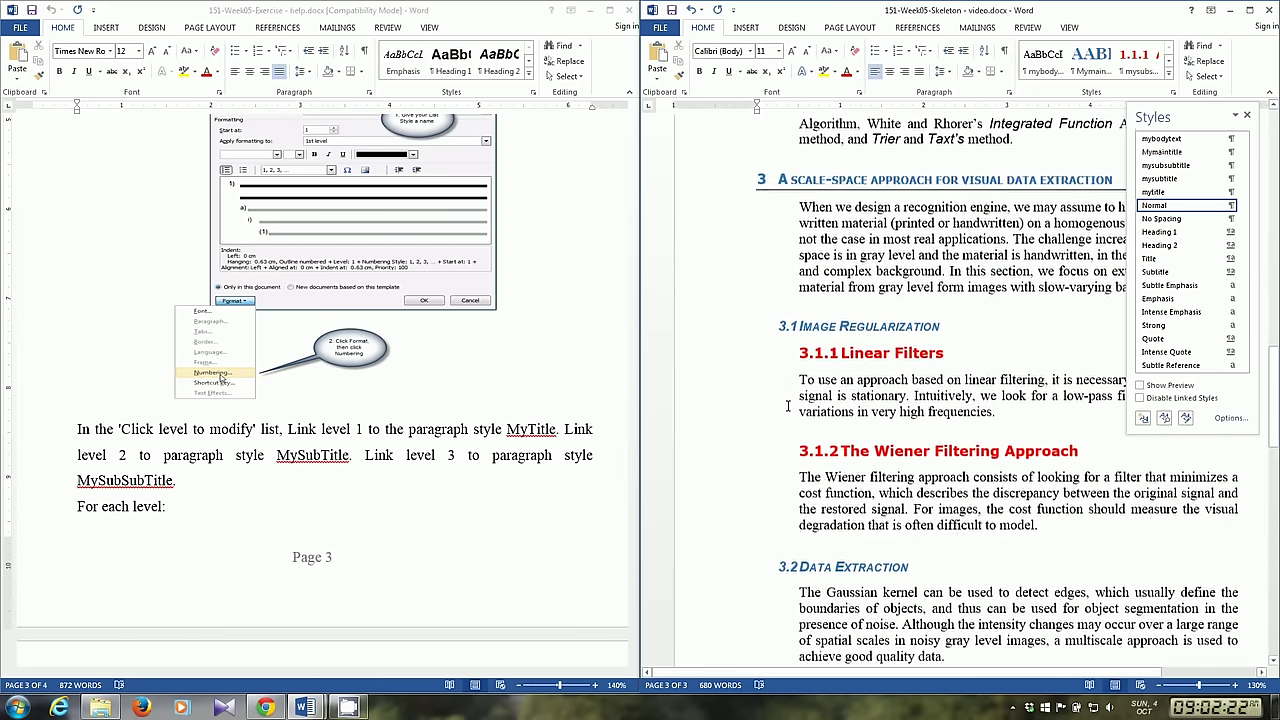
{"action": "scroll", "coordinate": [789, 410], "scroll_direction": "down", "scroll_amount": 4}
{"action": "scroll", "coordinate": [789, 410], "scroll_direction": "down", "scroll_amount": 5}
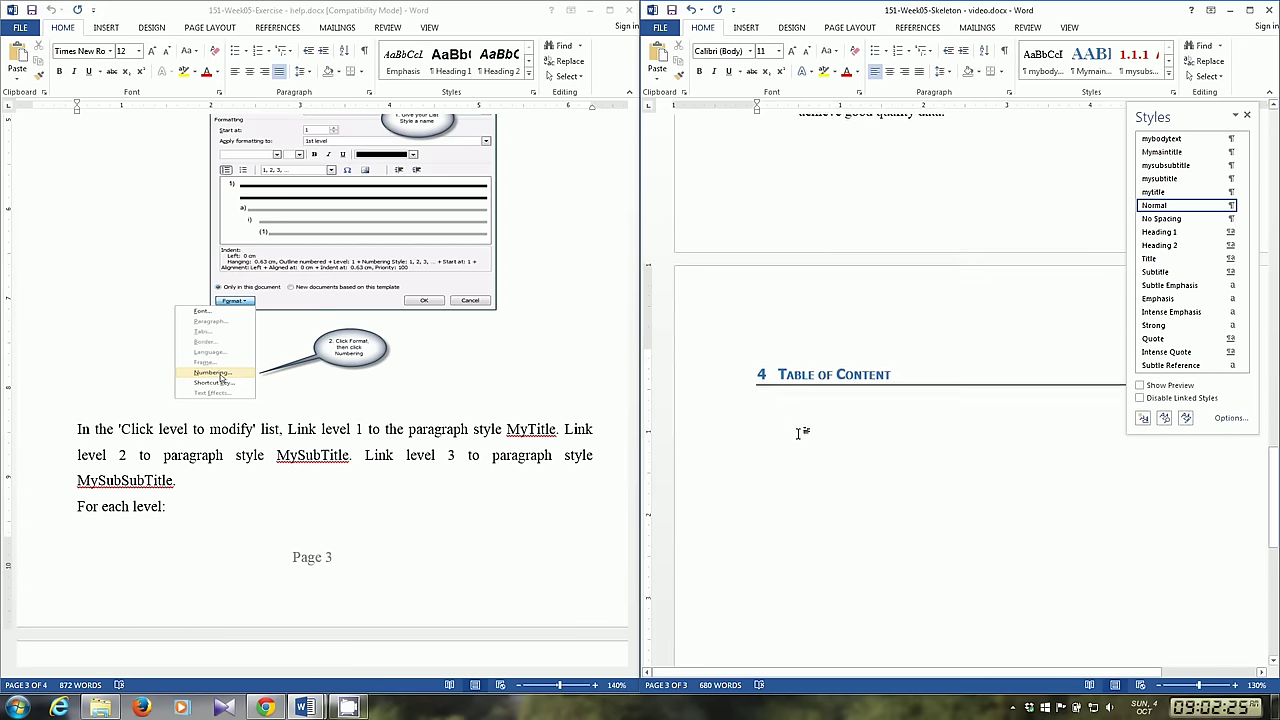
Select instruction step 10 in the instructions document for reference
{"action": "left_click", "coordinate": [281, 445]}
{"action": "scroll", "coordinate": [275, 440], "scroll_direction": "down", "scroll_amount": 3}
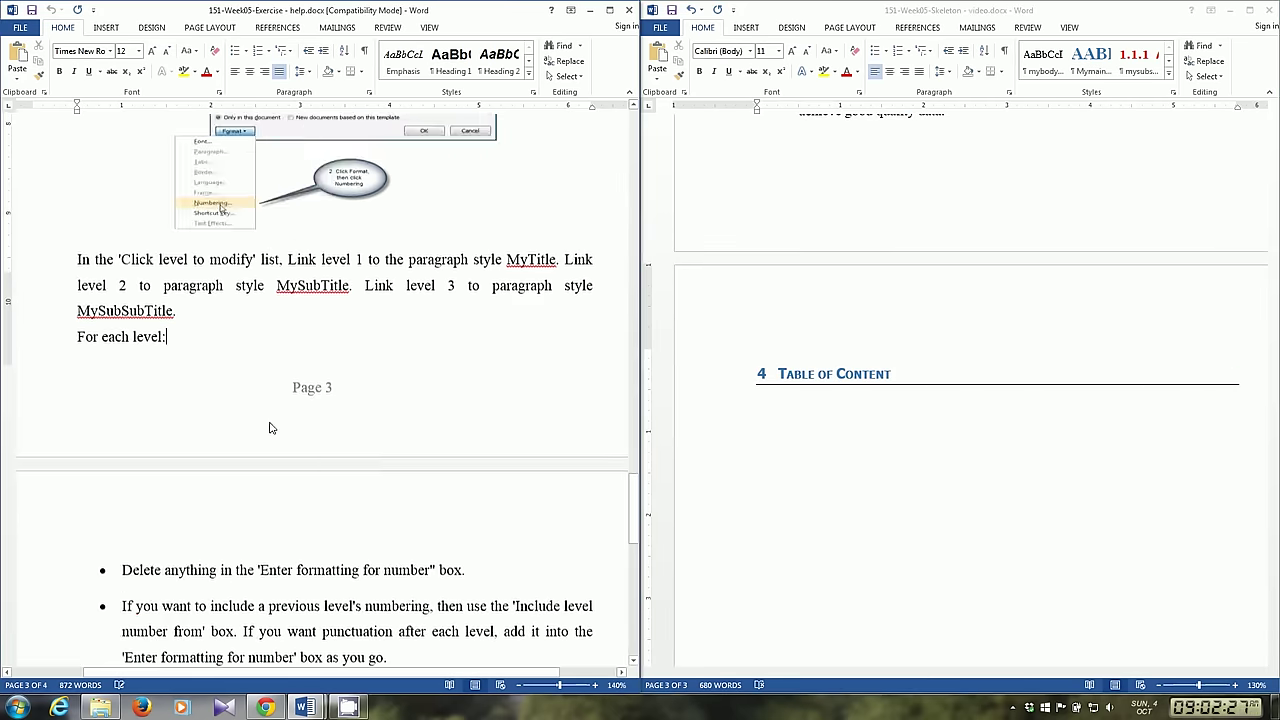
{"action": "scroll", "coordinate": [270, 430], "scroll_direction": "down", "scroll_amount": 4}
{"action": "scroll", "coordinate": [266, 414], "scroll_direction": "down", "scroll_amount": 4}
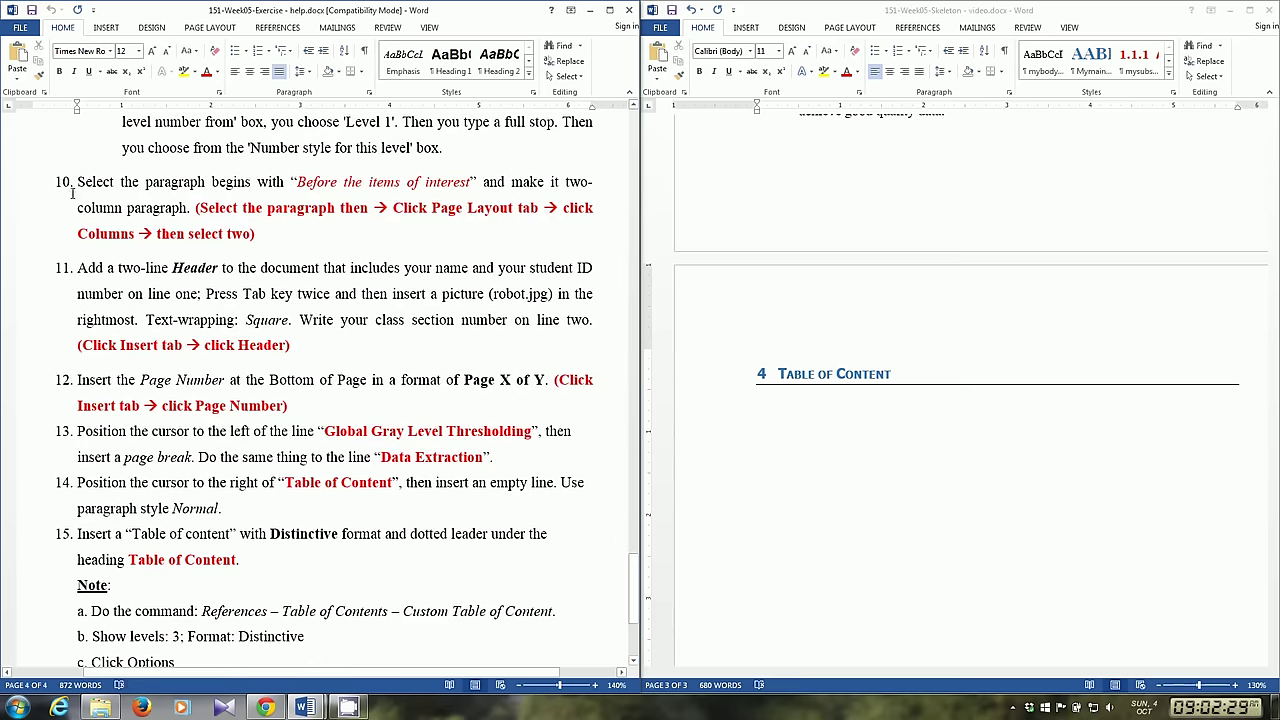
{"action": "left_click_drag", "start_coordinate": [76, 181], "coordinate": [262, 236]}
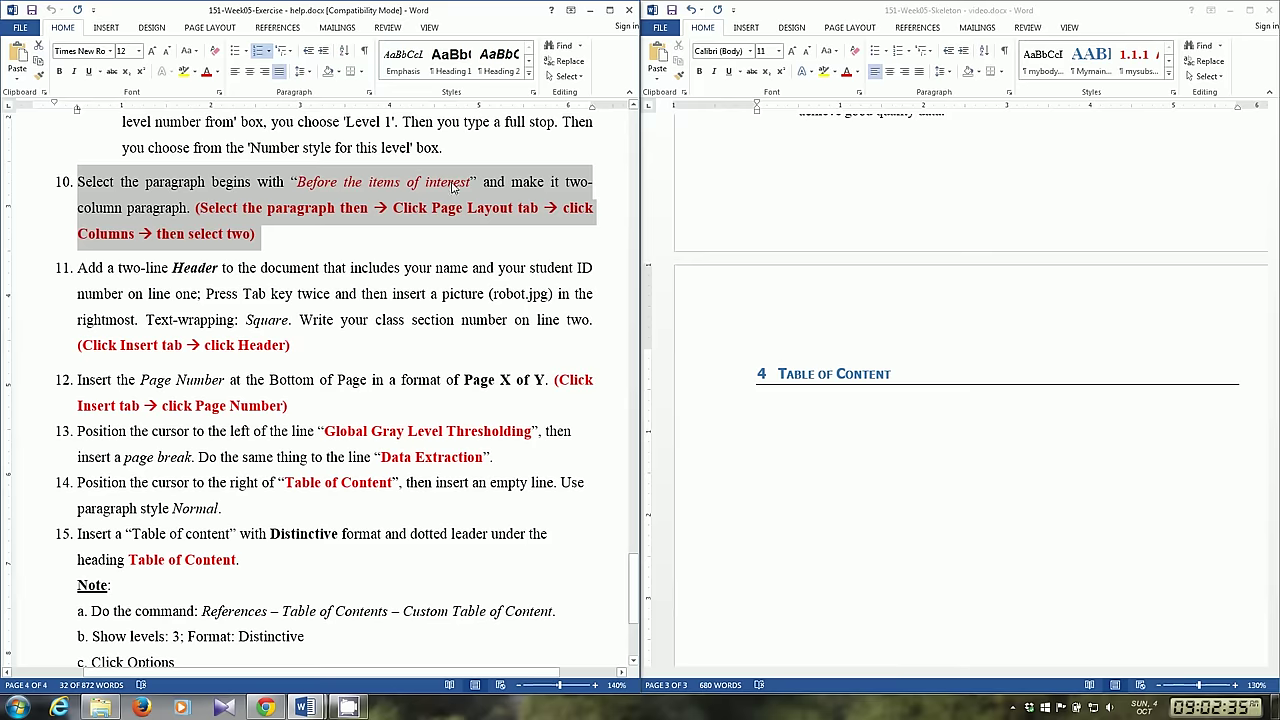
Go back to the skeleton document, show the Styles pane and scroll up to the top
{"action": "left_click", "coordinate": [937, 336]}
{"action": "key", "text": "ctrl+alt+shift+s"}
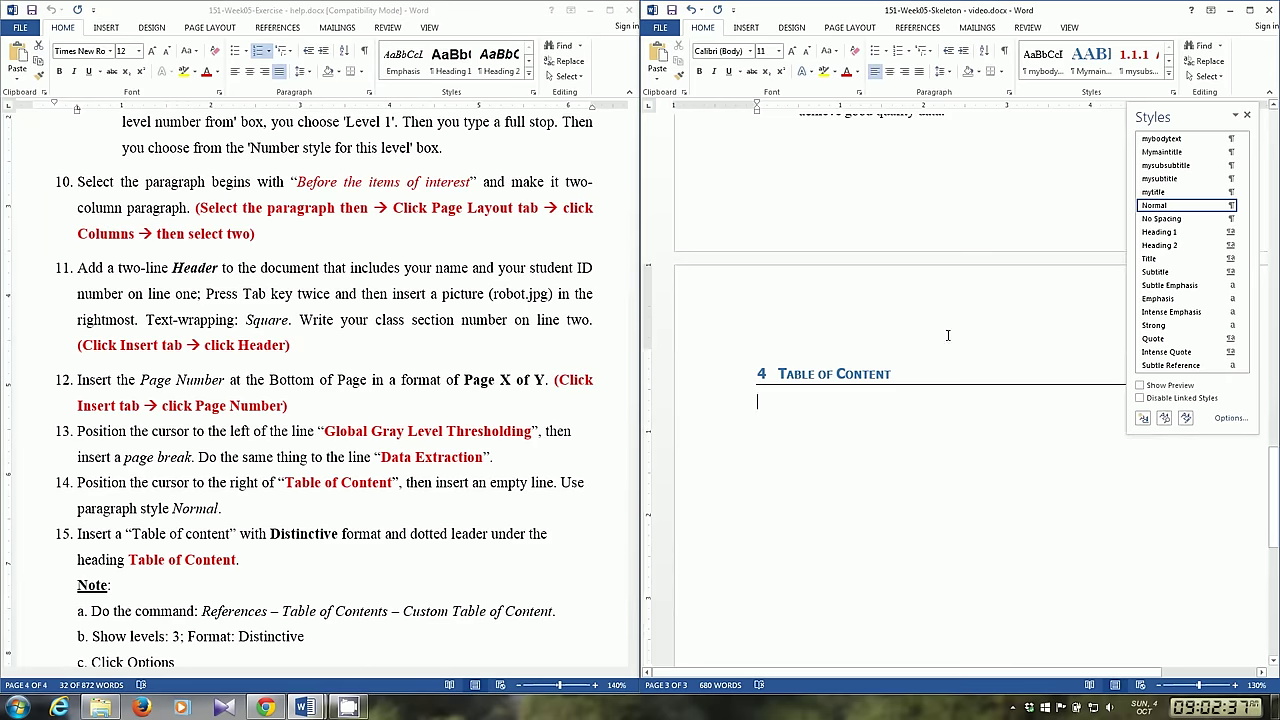
{"action": "scroll", "coordinate": [940, 336], "scroll_direction": "up", "scroll_amount": 5}
{"action": "scroll", "coordinate": [945, 335], "scroll_direction": "up", "scroll_amount": 5}
{"action": "scroll", "coordinate": [945, 335], "scroll_direction": "up", "scroll_amount": 2}
{"action": "scroll", "coordinate": [945, 336], "scroll_direction": "up", "scroll_amount": 2}
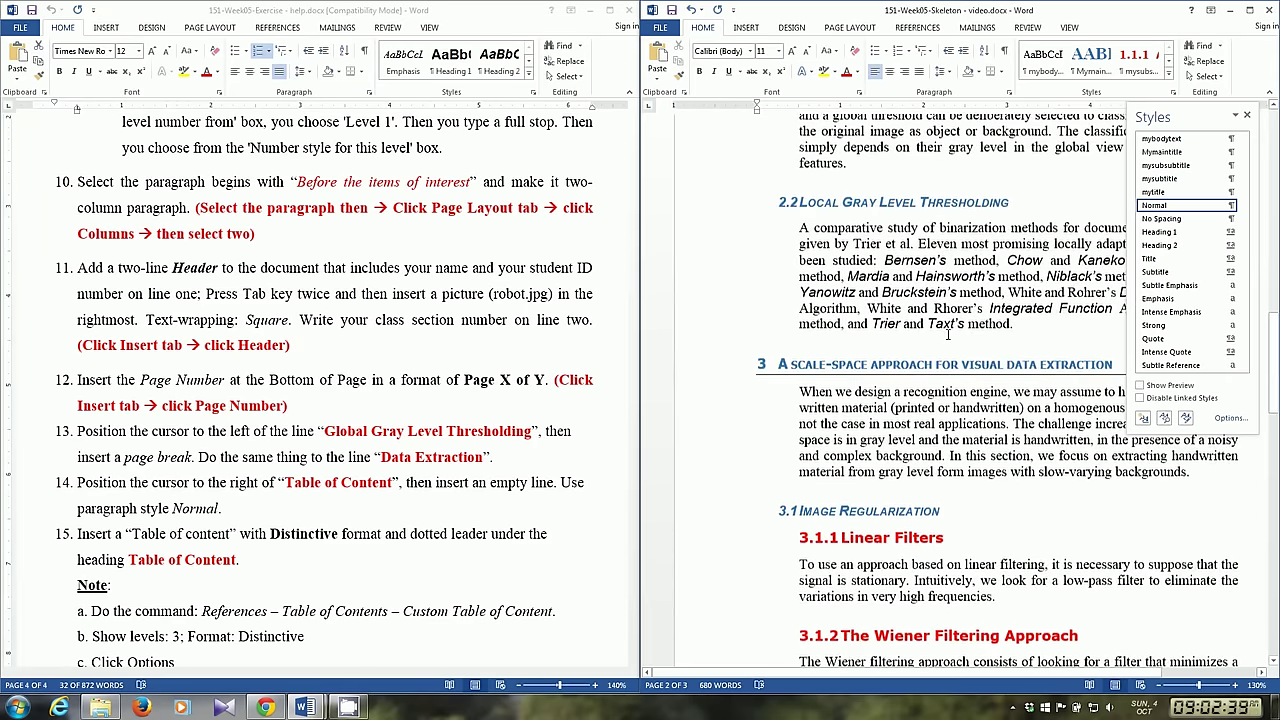
{"action": "scroll", "coordinate": [945, 336], "scroll_direction": "up", "scroll_amount": 1}
{"action": "scroll", "coordinate": [946, 338], "scroll_direction": "up", "scroll_amount": 3}
{"action": "scroll", "coordinate": [948, 340], "scroll_direction": "up", "scroll_amount": 6}
{"action": "scroll", "coordinate": [947, 332], "scroll_direction": "up", "scroll_amount": 3}
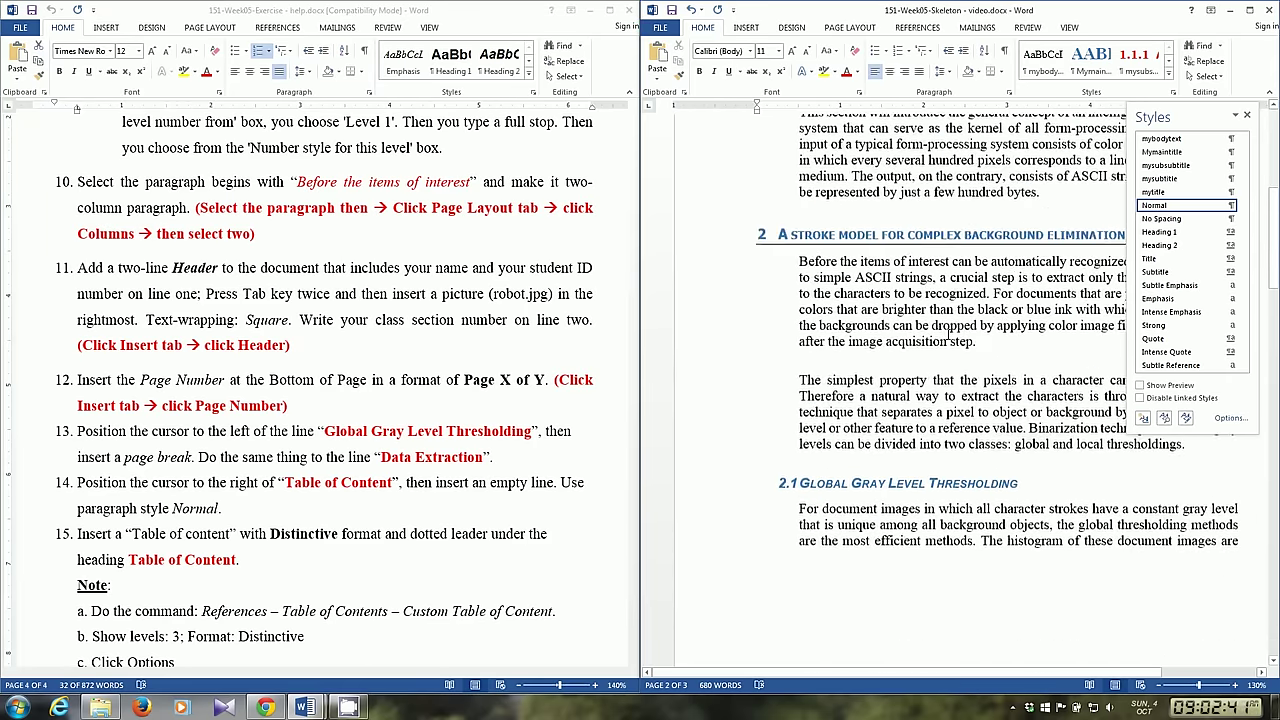
{"action": "scroll", "coordinate": [947, 332], "scroll_direction": "up", "scroll_amount": 1}
Lay out the 'Before the items of interest' paragraph in two columns via Page Layout > Columns
{"action": "double_click", "coordinate": [913, 346]}
{"action": "triple_click", "coordinate": [913, 346]}
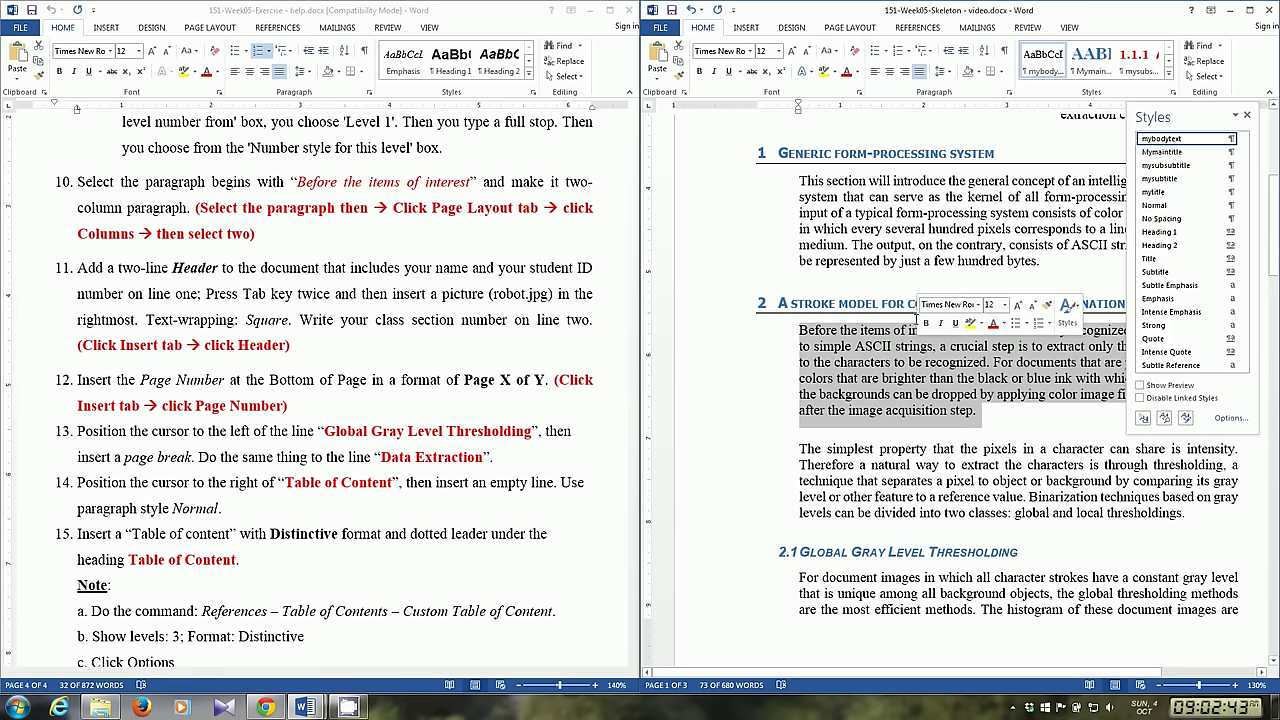
{"action": "left_click", "coordinate": [846, 30]}
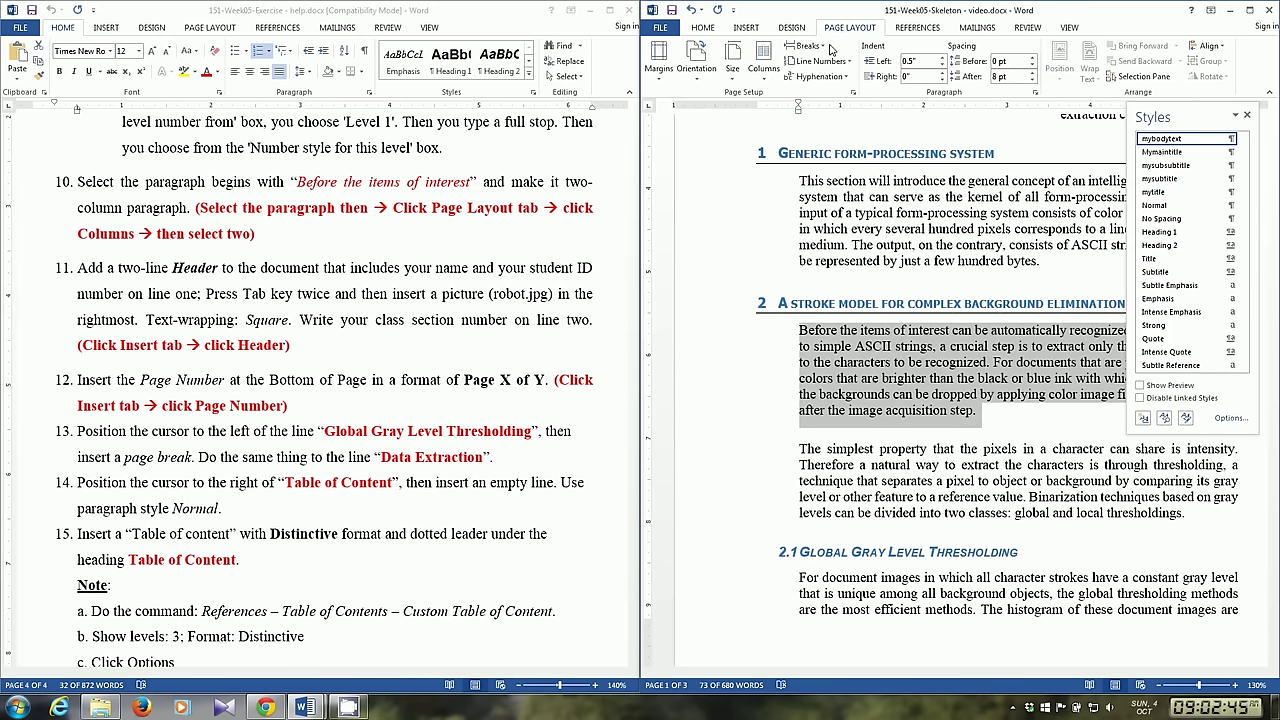
{"action": "left_click", "coordinate": [822, 46]}
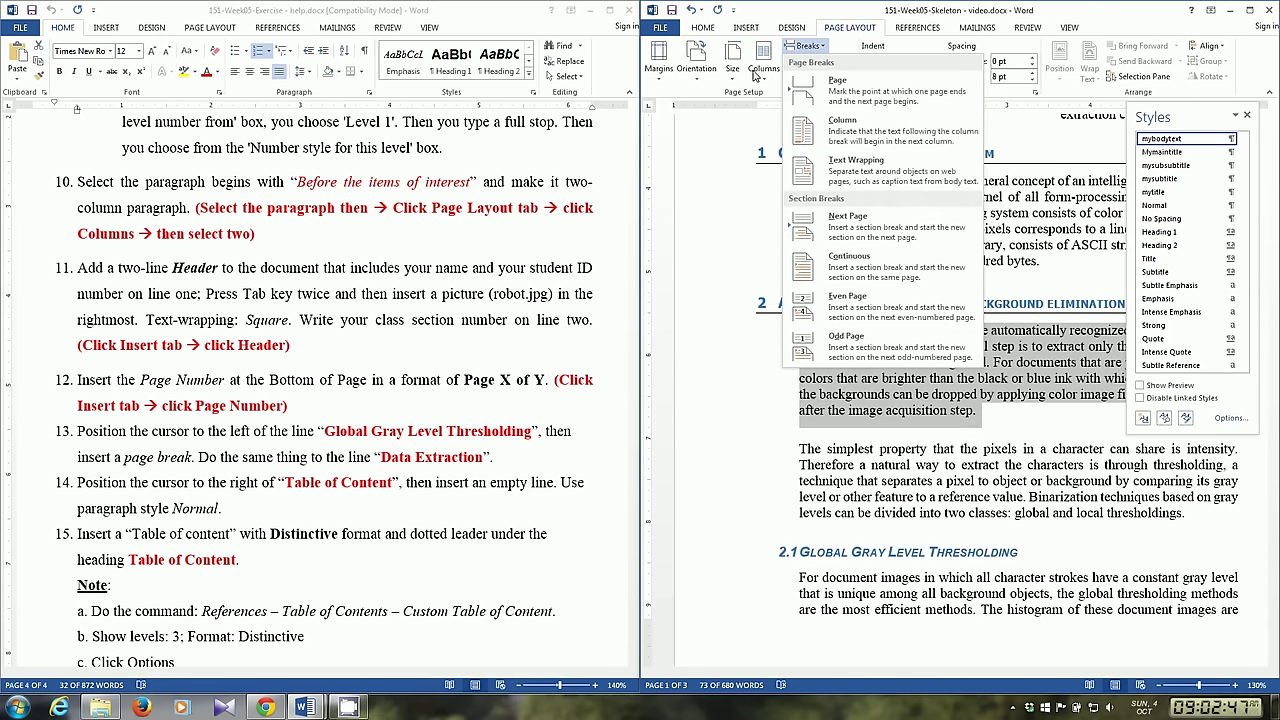
{"action": "left_click", "coordinate": [760, 62]}
{"action": "left_click", "coordinate": [763, 62]}
{"action": "left_click", "coordinate": [771, 130]}
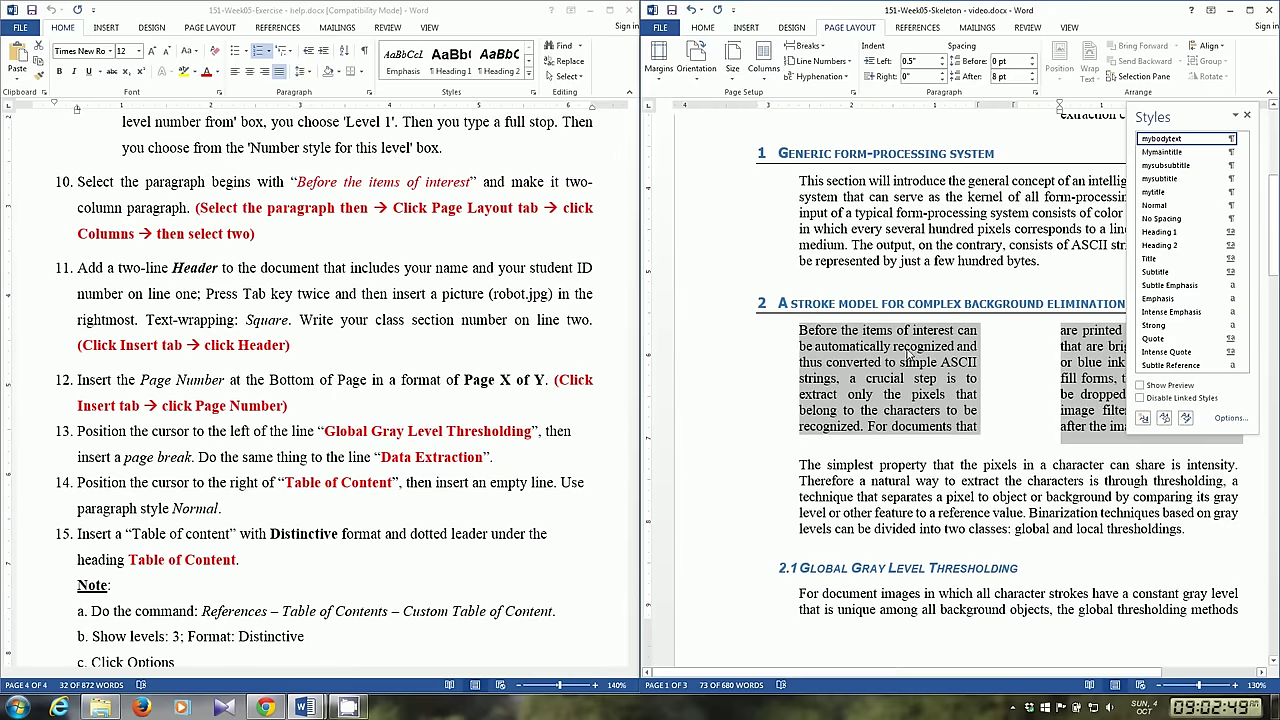
Select instruction 11 about the two-line header, then return to the skeleton document
{"action": "left_click", "coordinate": [122, 283]}
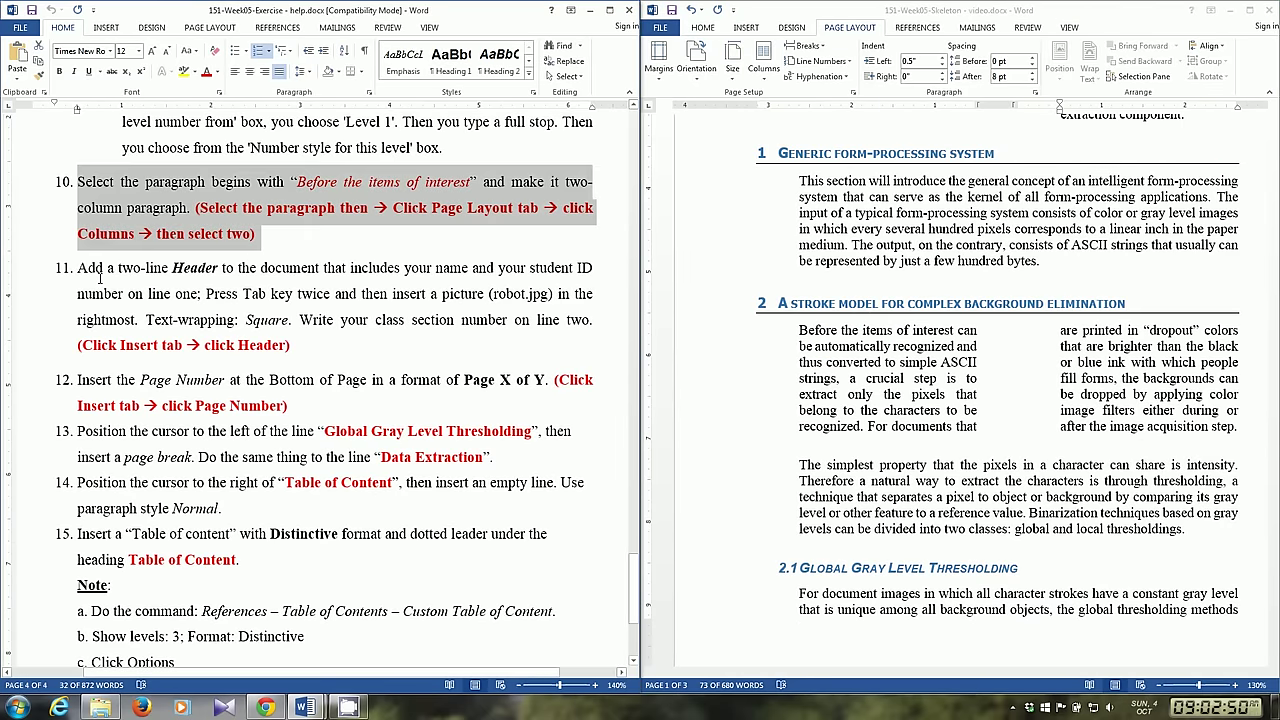
{"action": "triple_click", "coordinate": [100, 279]}
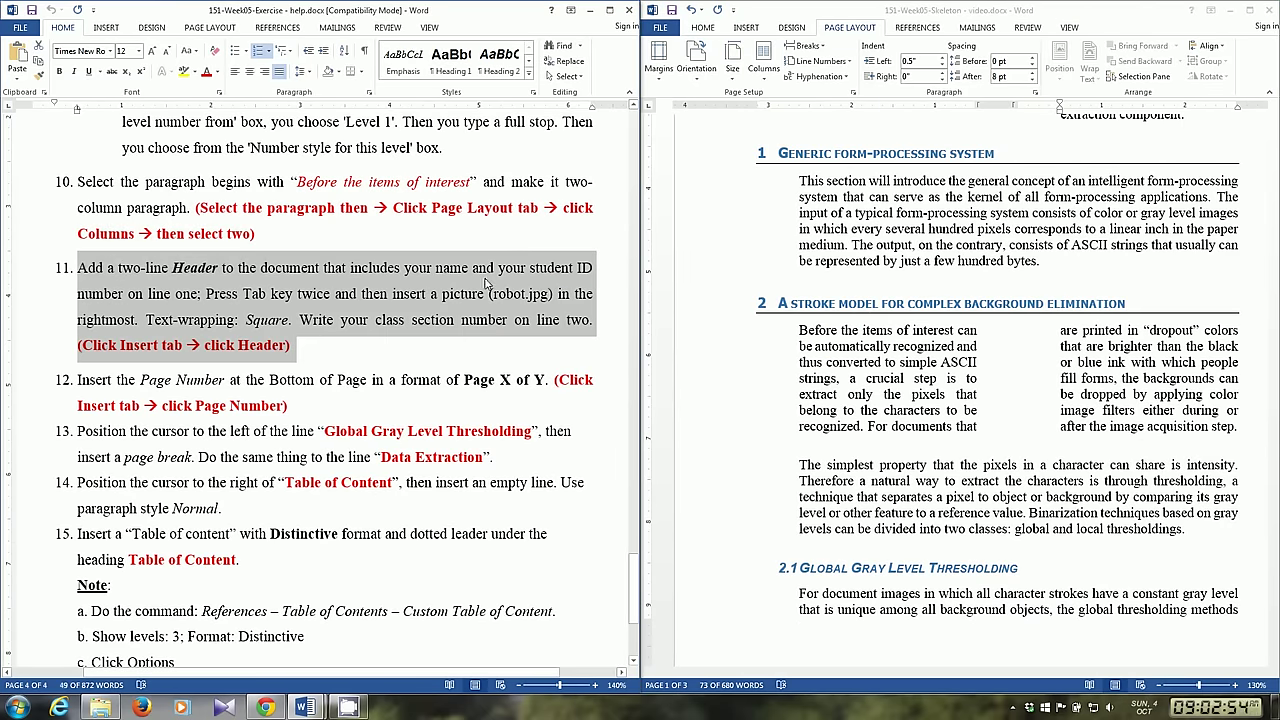
{"action": "left_click", "coordinate": [874, 245]}
{"action": "scroll", "coordinate": [874, 245], "scroll_direction": "up", "scroll_amount": 5}
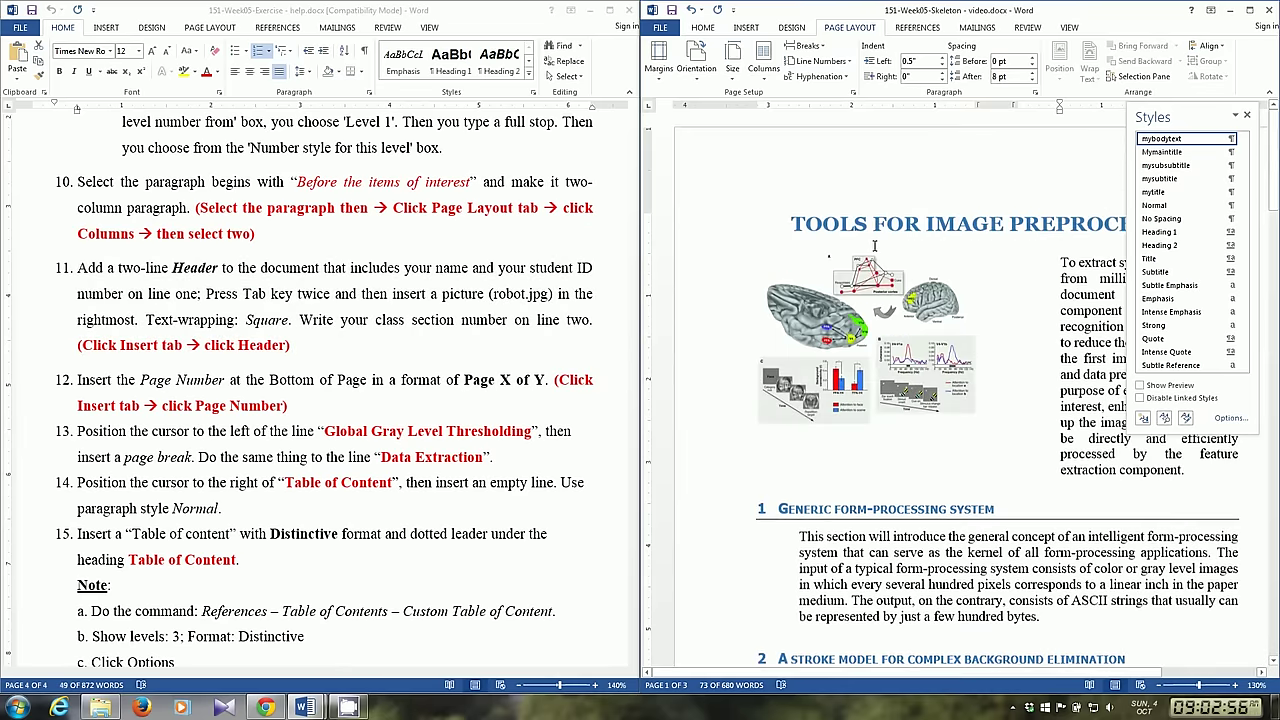
Close the Styles pane and start editing the page header via Insert > Header
{"action": "left_click", "coordinate": [1247, 115]}
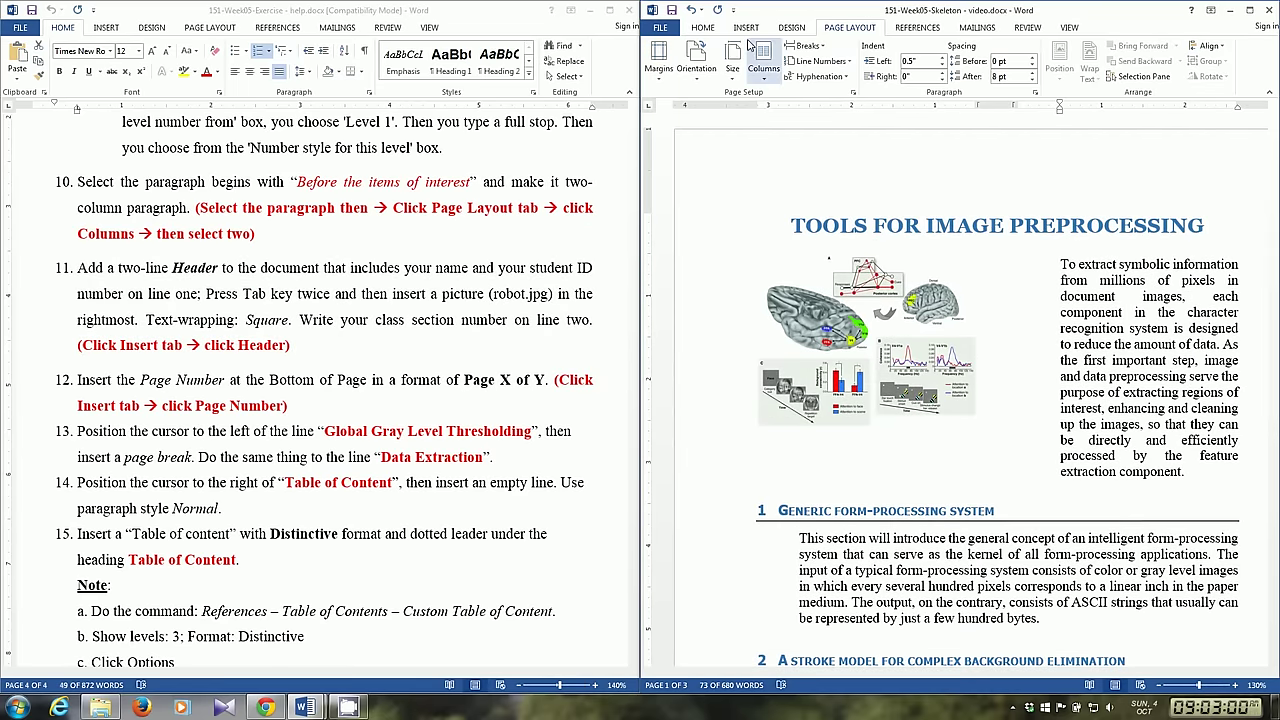
{"action": "left_click", "coordinate": [746, 28]}
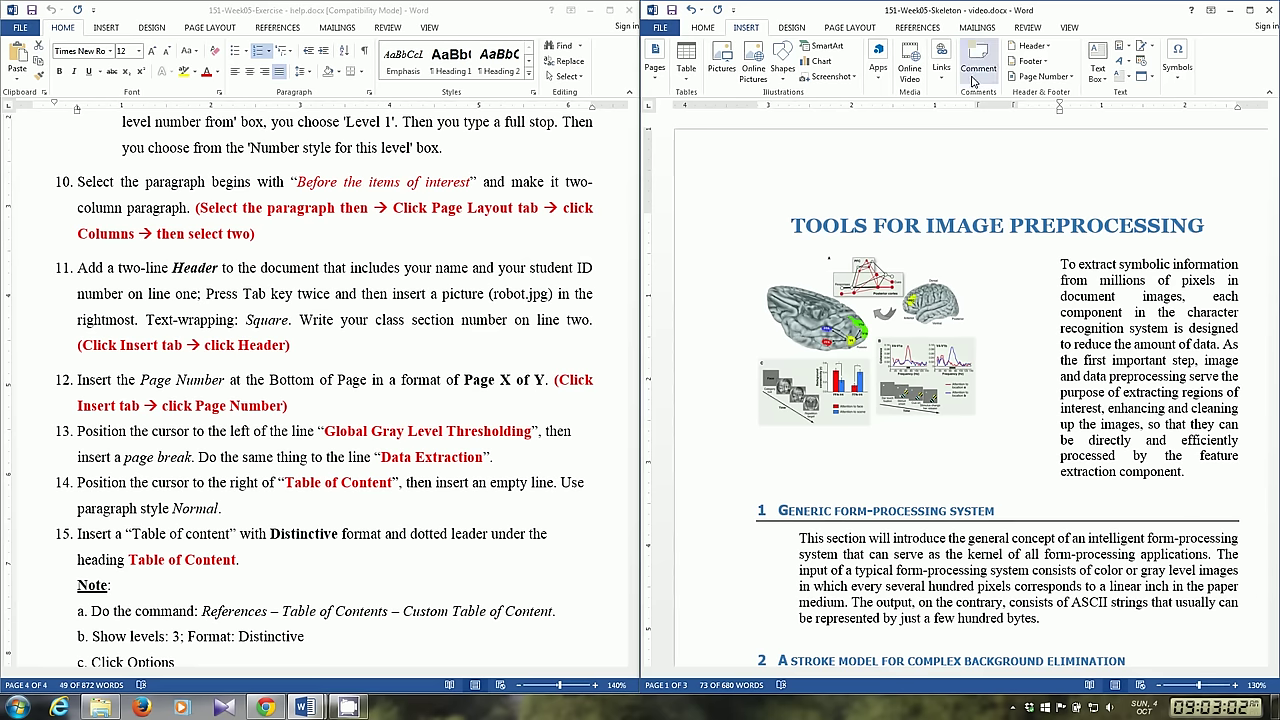
{"action": "left_click", "coordinate": [1043, 50]}
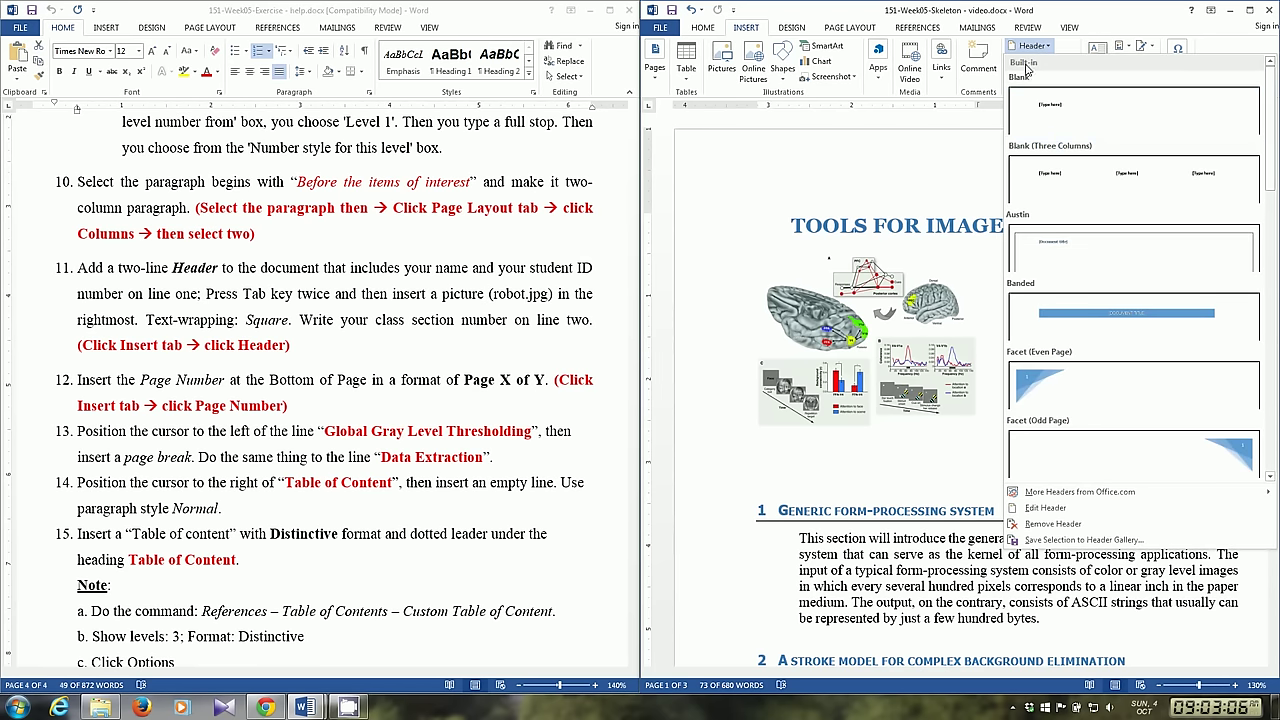
{"action": "left_click", "coordinate": [1045, 509]}
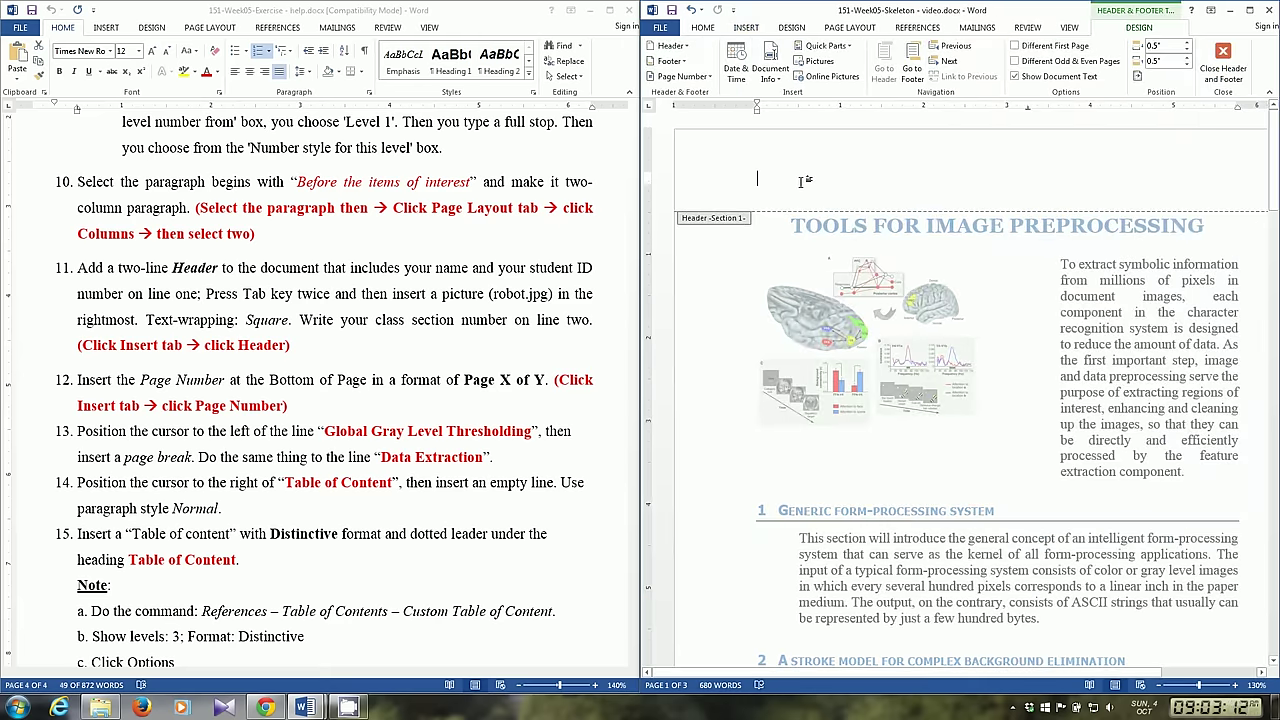
Type 'Name, ID' and 'Section' on two header lines, then tab to the right edge
{"action": "type", "text": "Name, ID"}
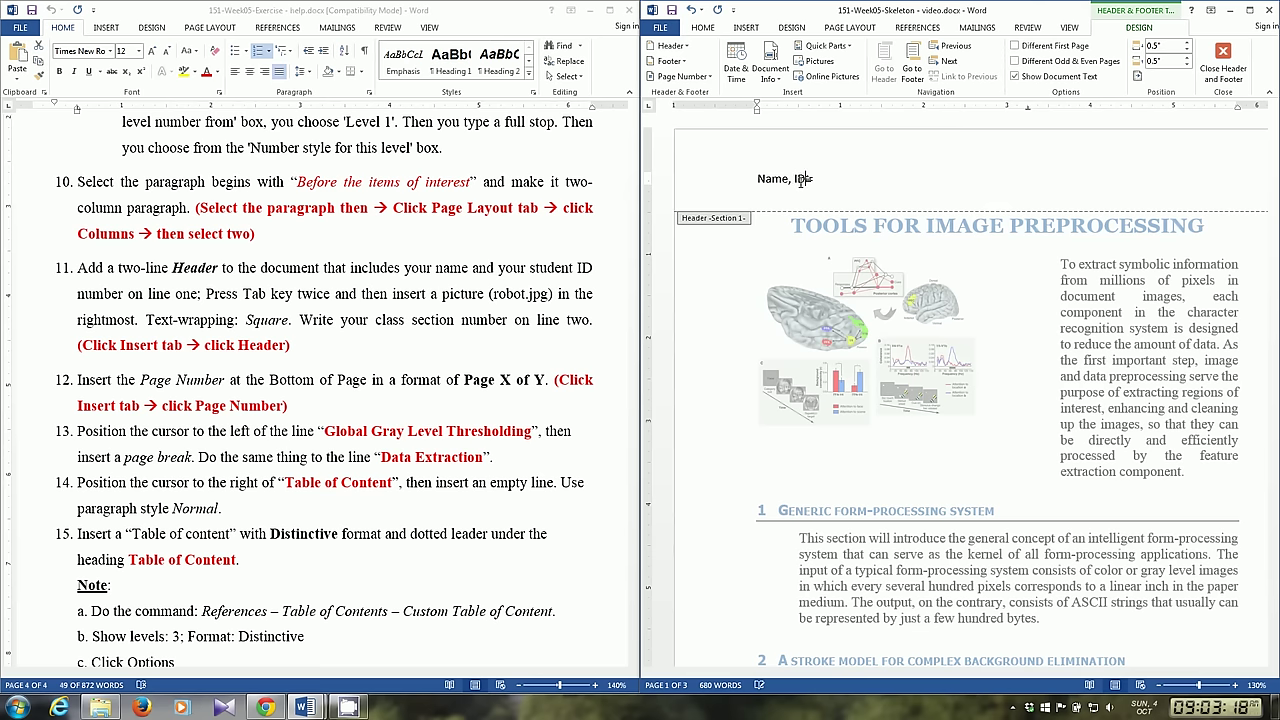
{"action": "key", "text": "Return"}
{"action": "type", "text": "ion"}
{"action": "left_click", "coordinate": [298, 300]}
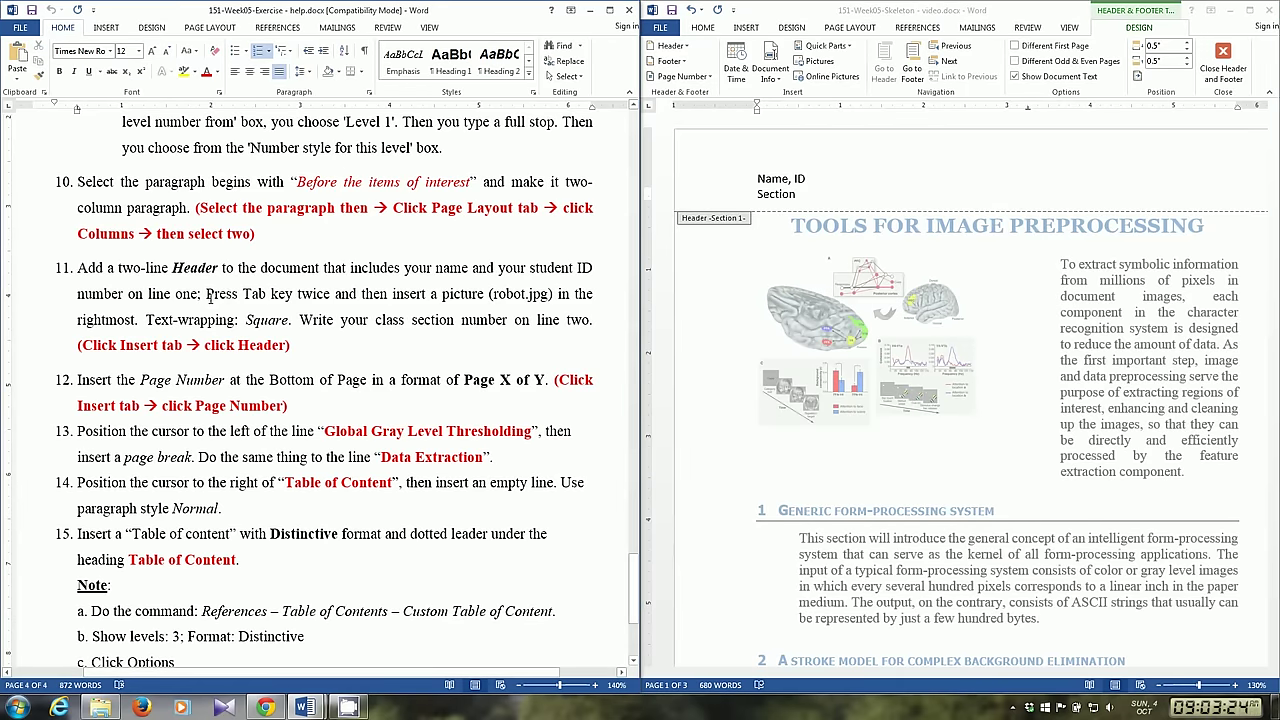
{"action": "left_click_drag", "start_coordinate": [208, 296], "coordinate": [553, 297]}
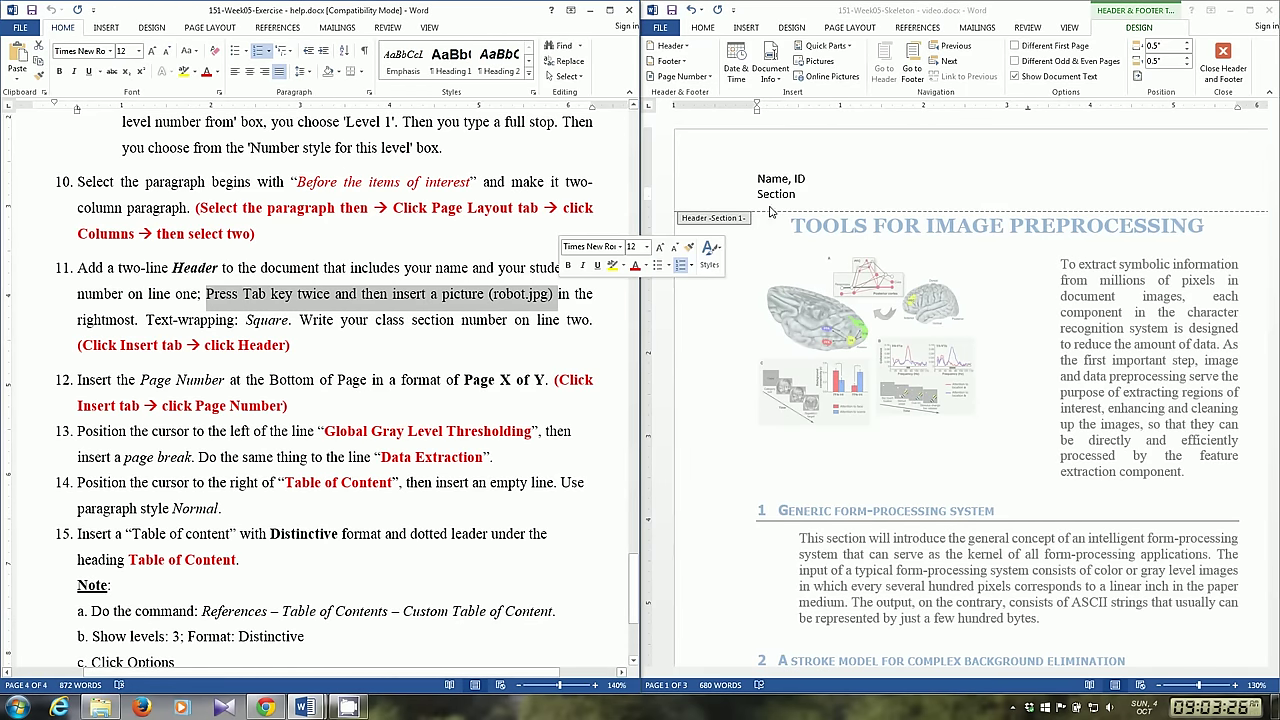
{"action": "left_click", "coordinate": [799, 197]}
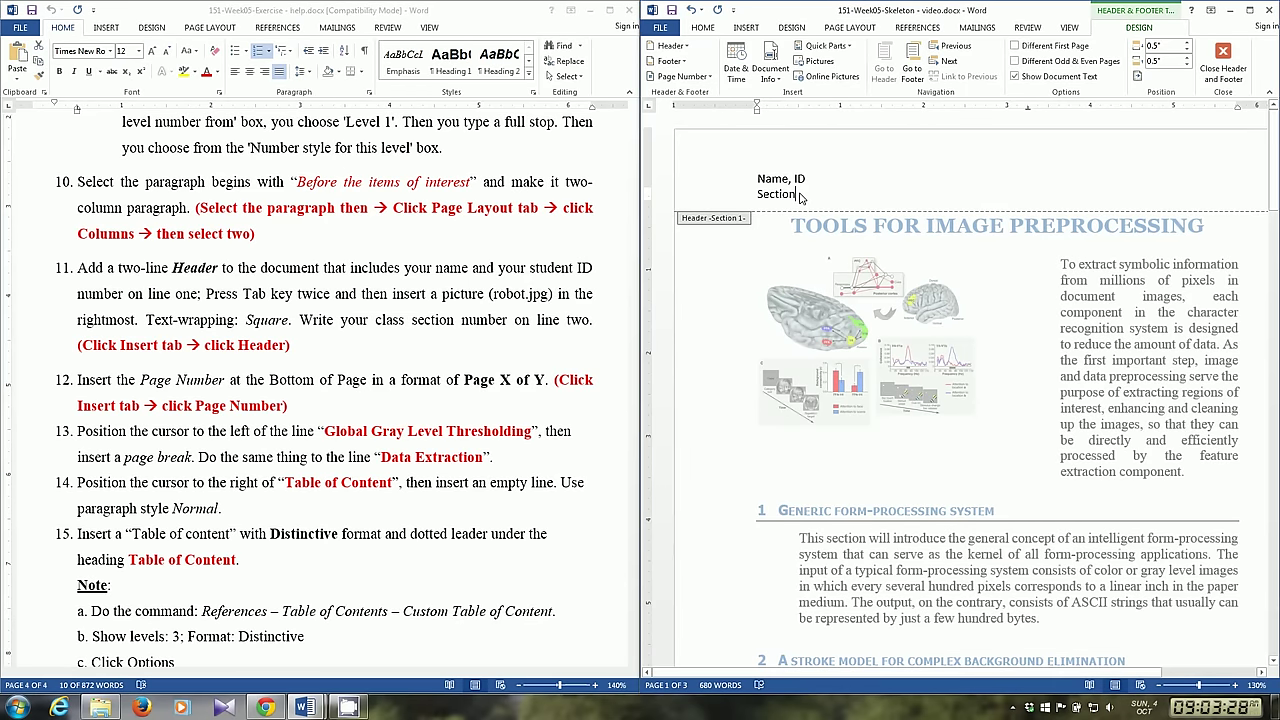
{"action": "key", "text": "Tab"}
{"action": "key", "text": "Tab"}
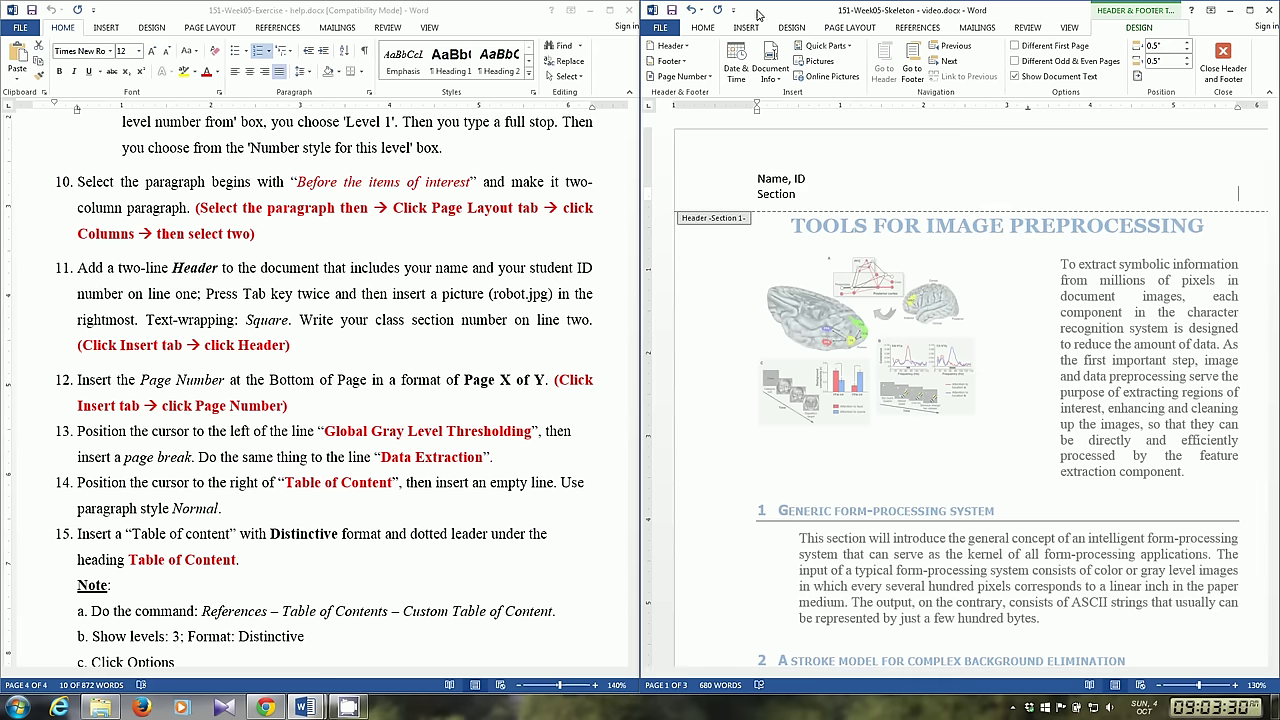
Insert the robot.jpg picture into the header
{"action": "left_click", "coordinate": [745, 28]}
{"action": "left_click", "coordinate": [752, 60]}
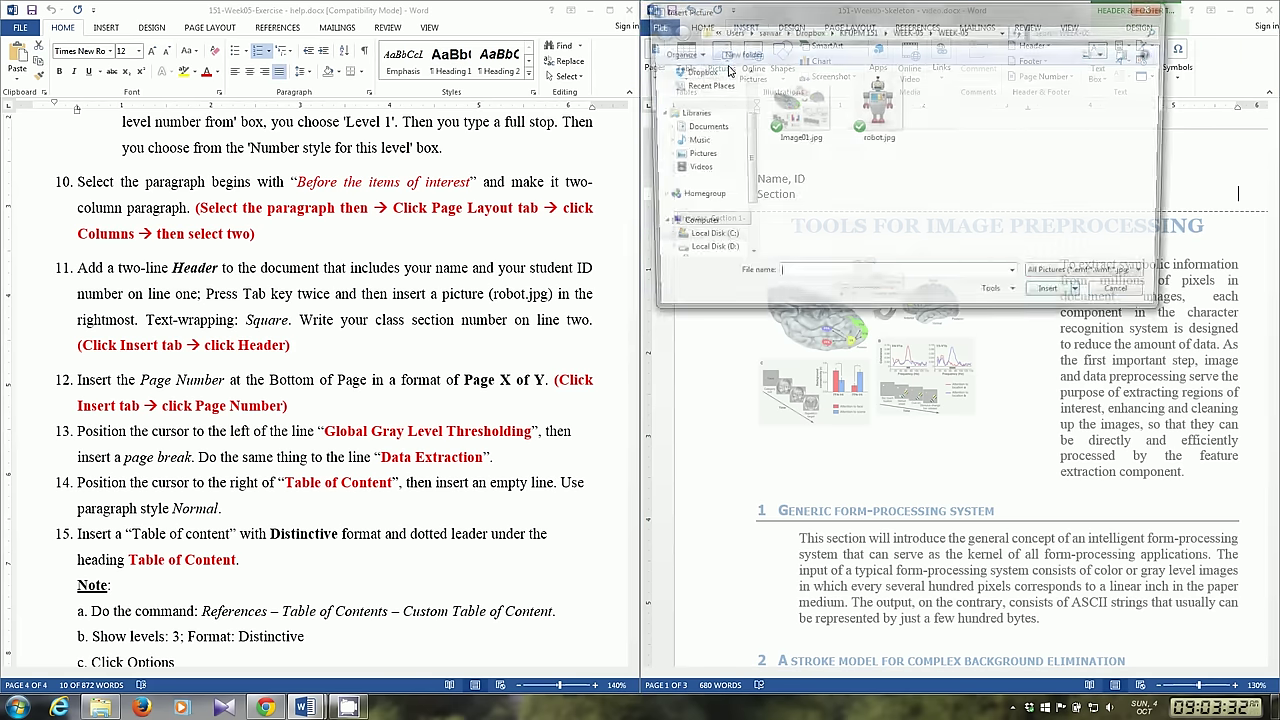
{"action": "double_click", "coordinate": [878, 110]}
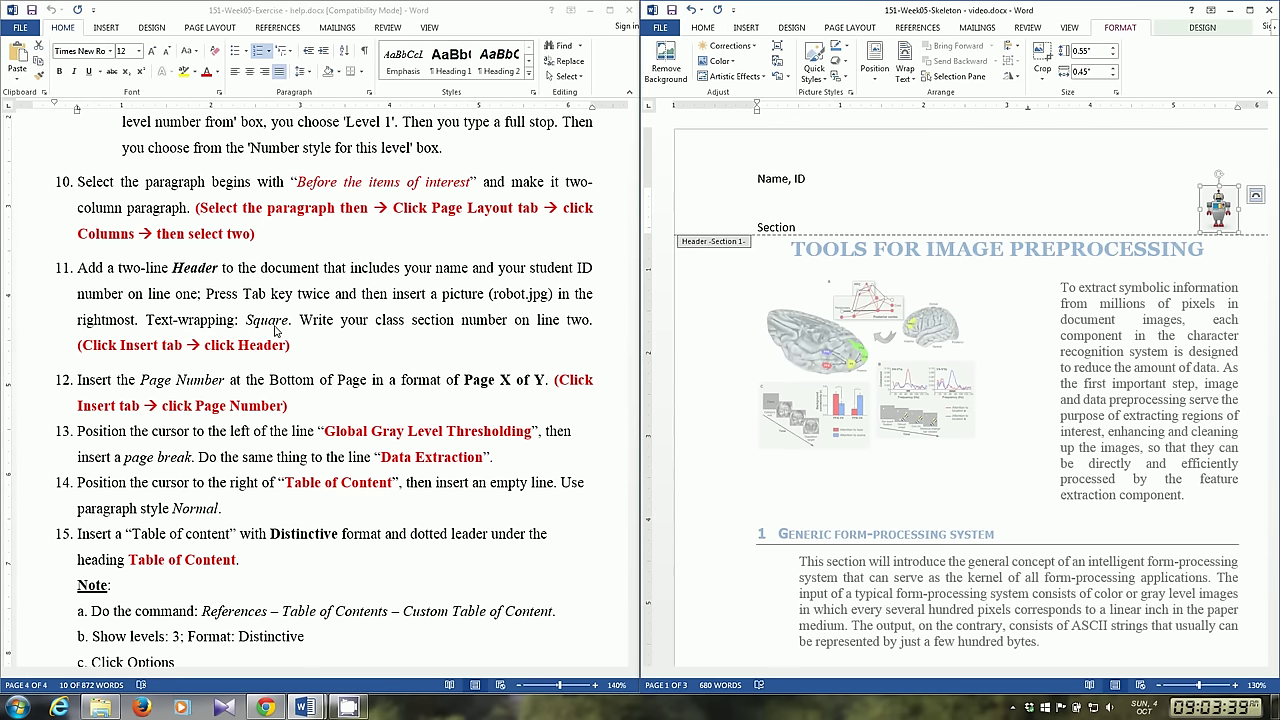
Give the robot picture Square wrapping, move it to the header's top right, then select instruction 12
{"action": "left_click", "coordinate": [193, 330]}
{"action": "left_click_drag", "start_coordinate": [158, 328], "coordinate": [288, 322]}
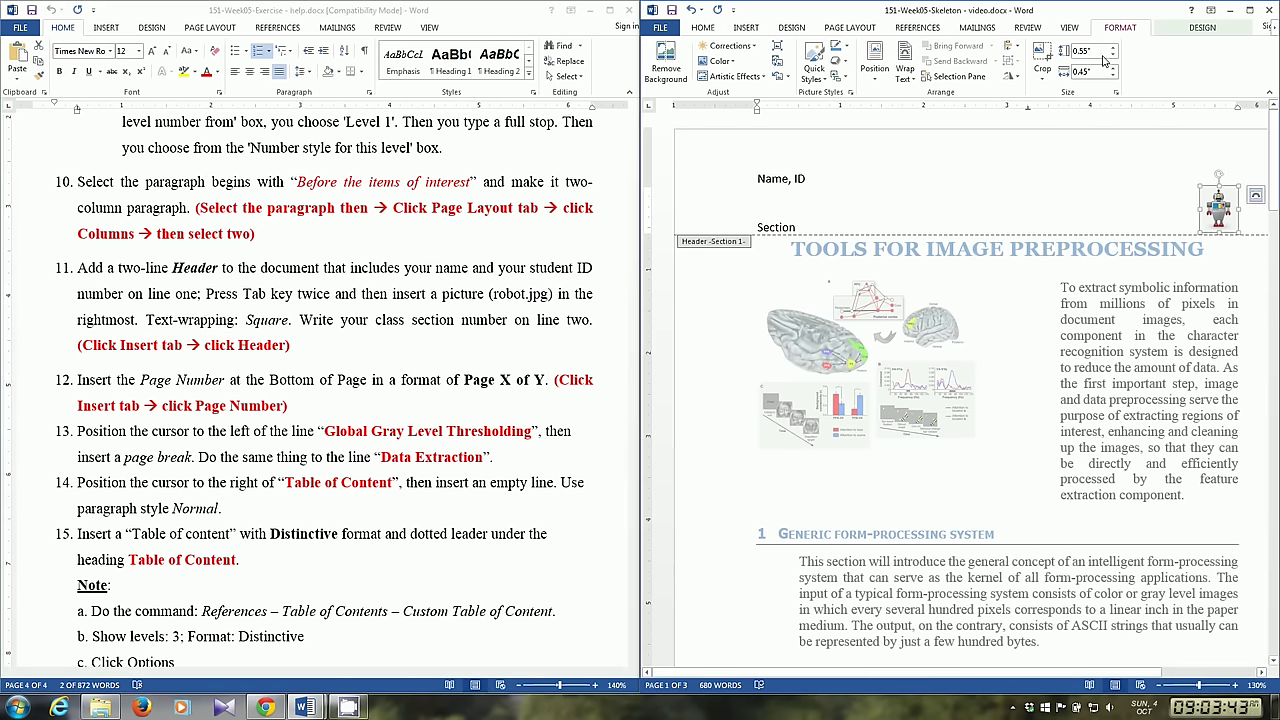
{"action": "left_click", "coordinate": [1220, 206]}
{"action": "left_click", "coordinate": [908, 78]}
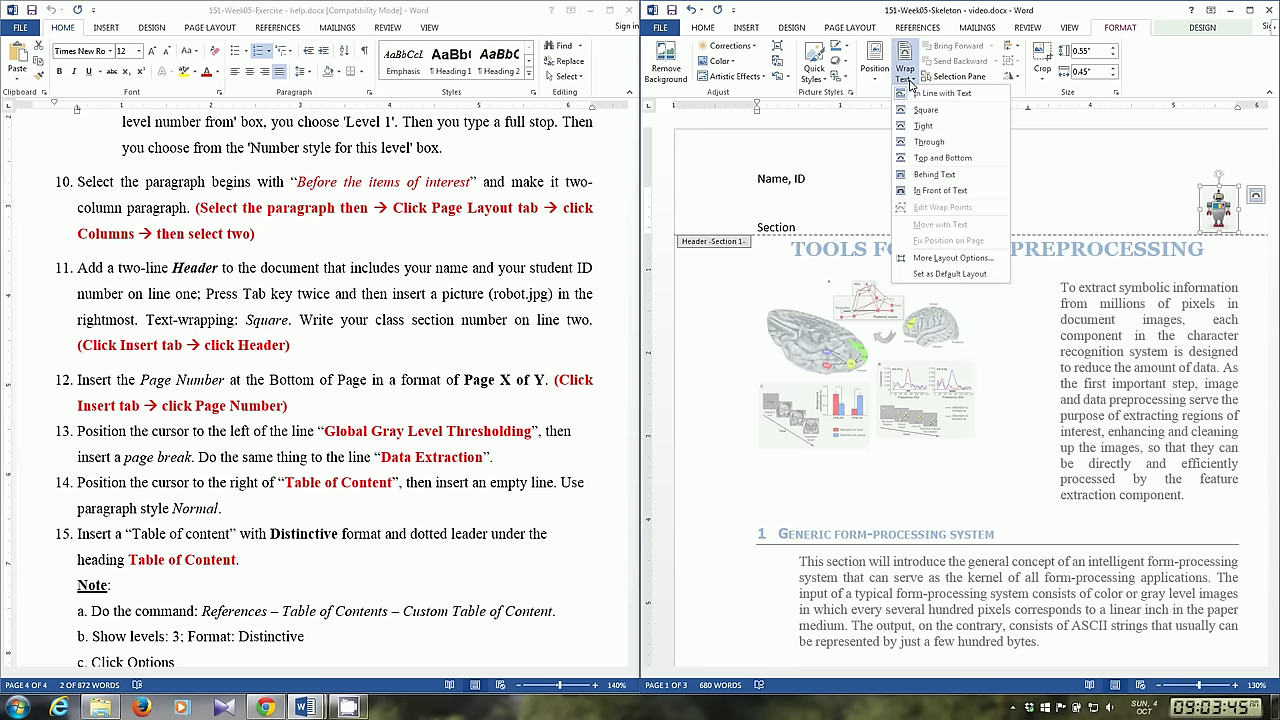
{"action": "left_click", "coordinate": [925, 109]}
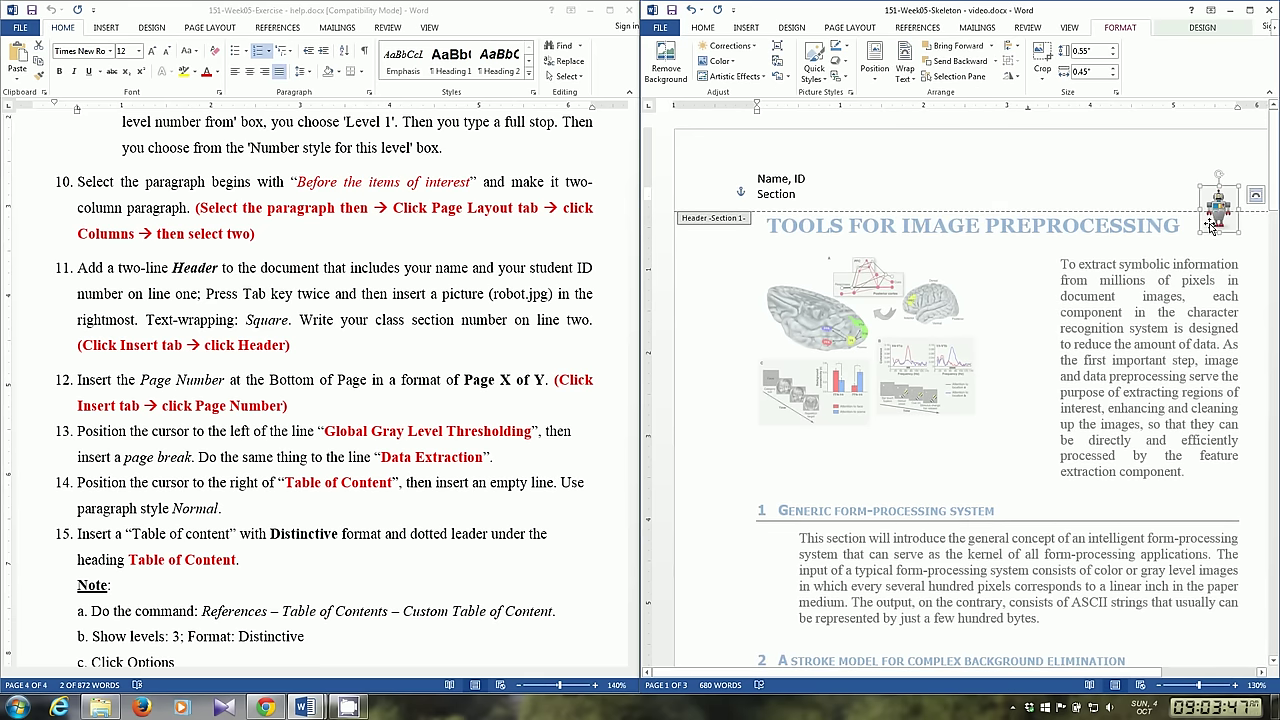
{"action": "left_click_drag", "start_coordinate": [1220, 204], "coordinate": [1218, 181]}
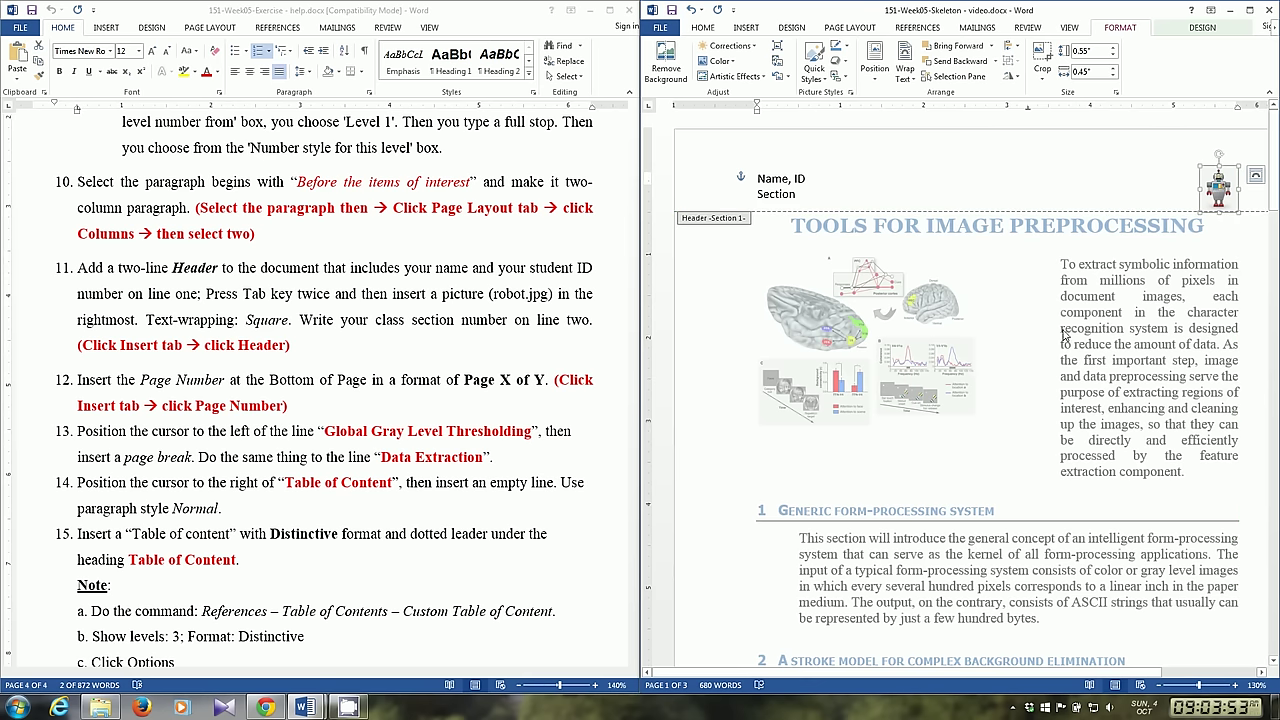
{"action": "left_click", "coordinate": [322, 361]}
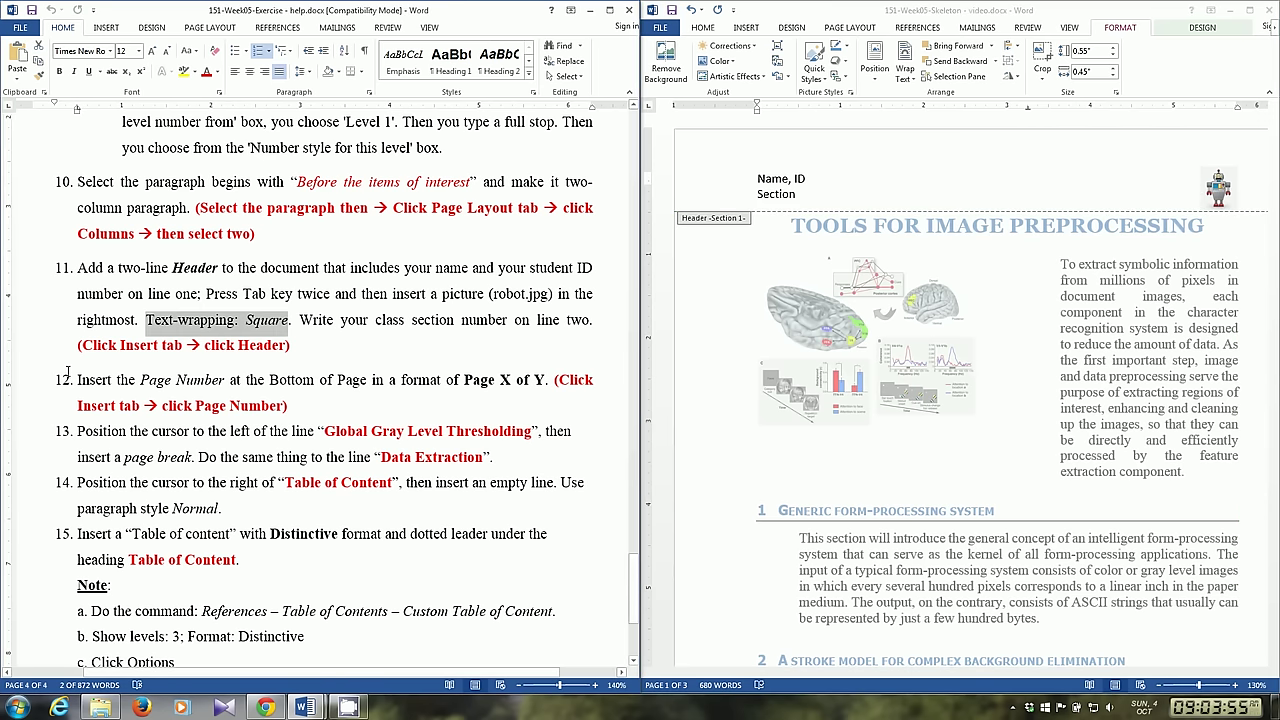
{"action": "left_click_drag", "start_coordinate": [79, 380], "coordinate": [290, 405]}
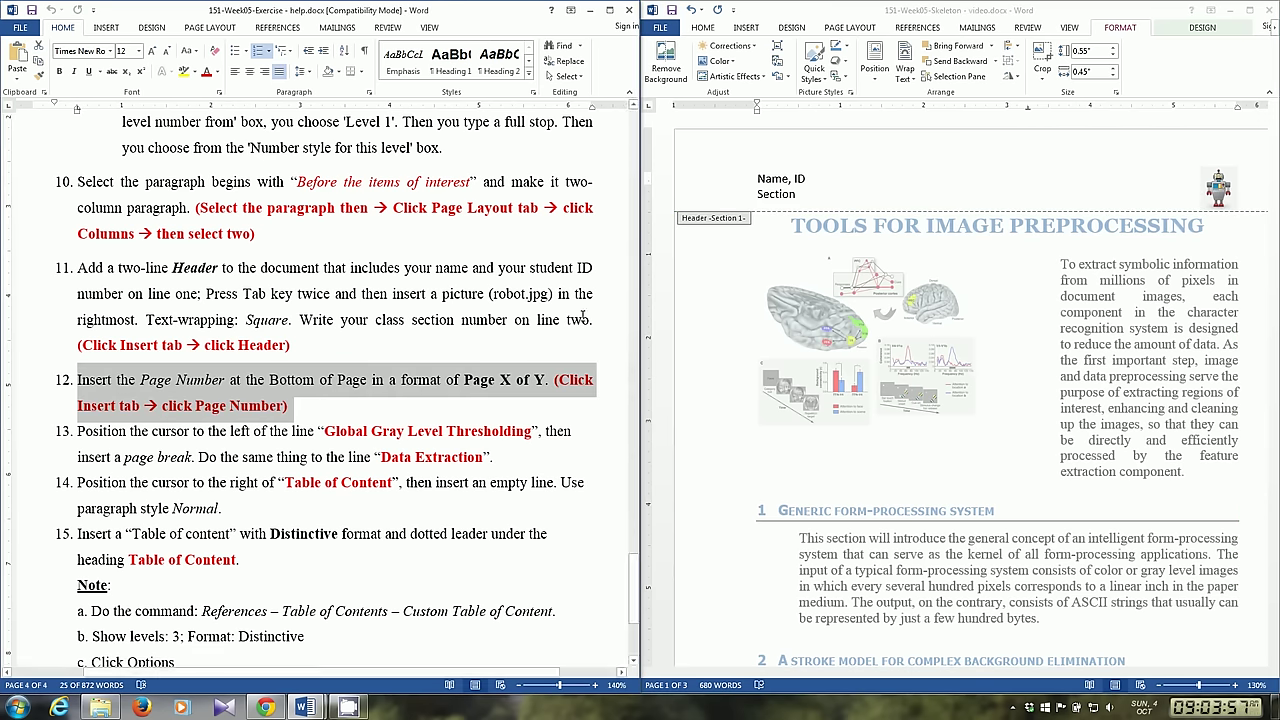
Show the Insert > Page Number > Bottom of Page gallery scrolled to its Page X of Y designs
{"action": "left_click", "coordinate": [748, 33]}
{"action": "left_click", "coordinate": [740, 33]}
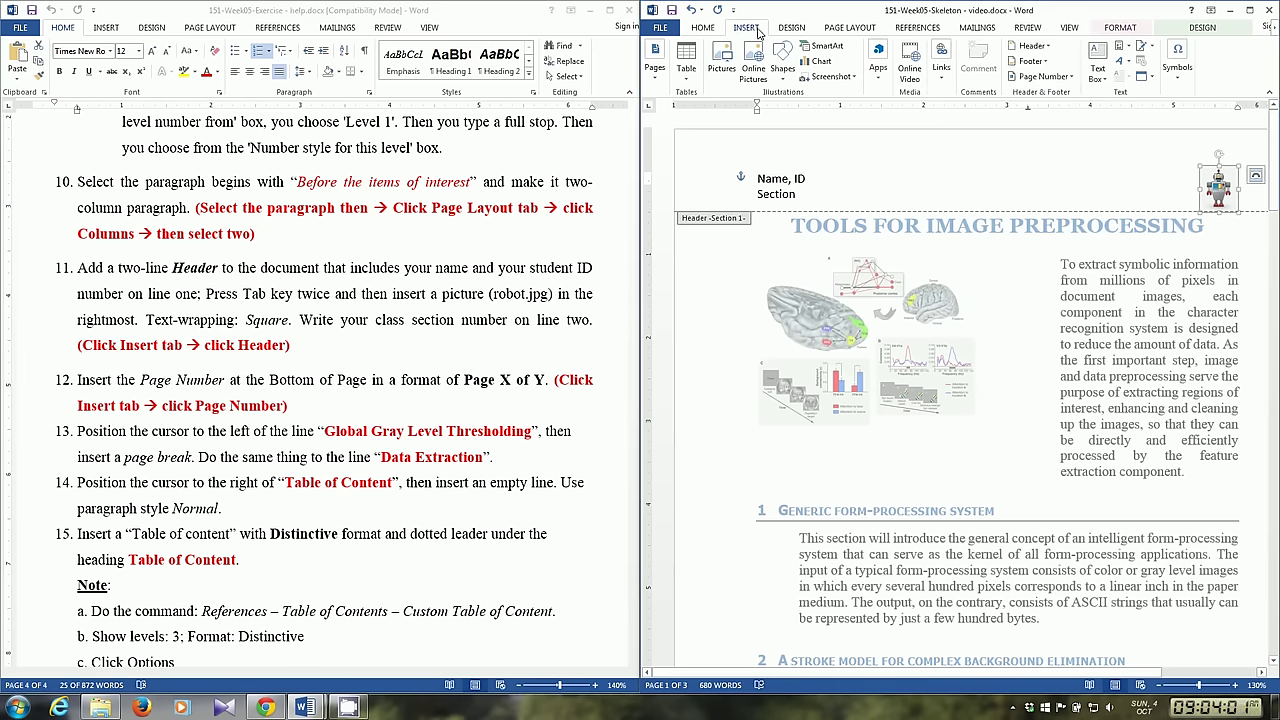
{"action": "left_click", "coordinate": [1055, 78]}
{"action": "mouse_move", "coordinate": [1062, 116]}
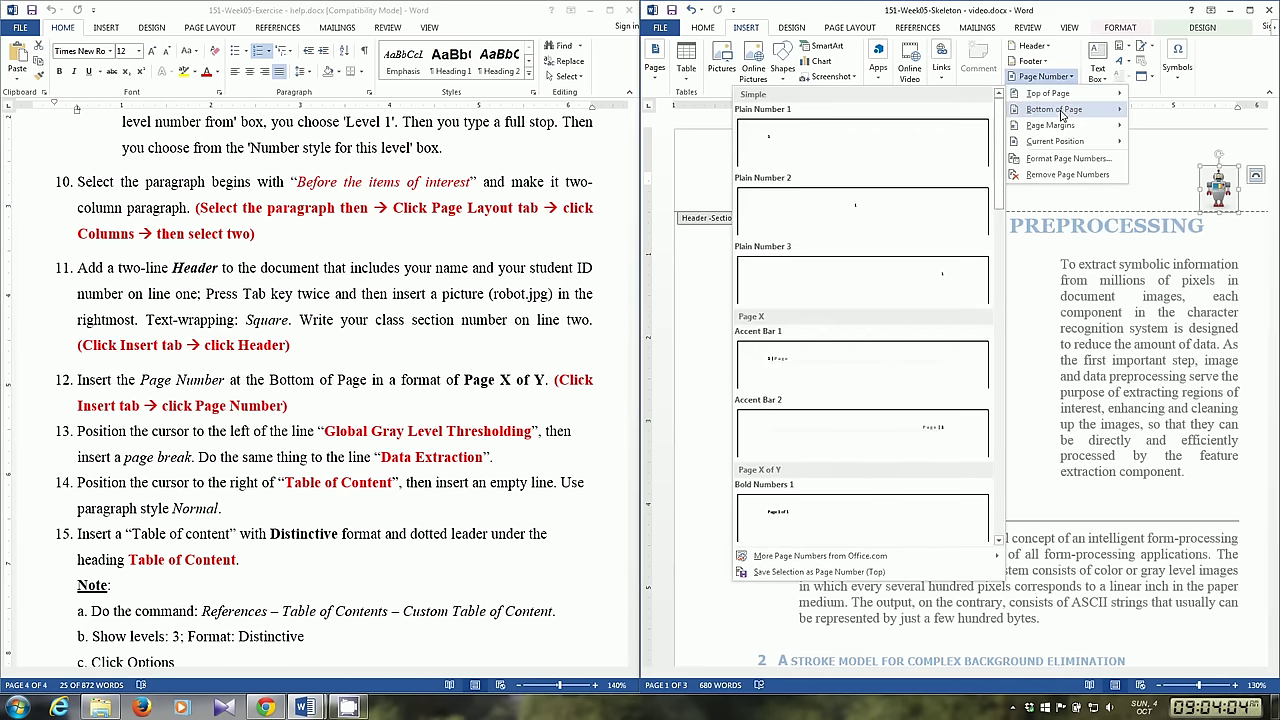
{"action": "scroll", "coordinate": [877, 307], "scroll_direction": "down", "scroll_amount": 3}
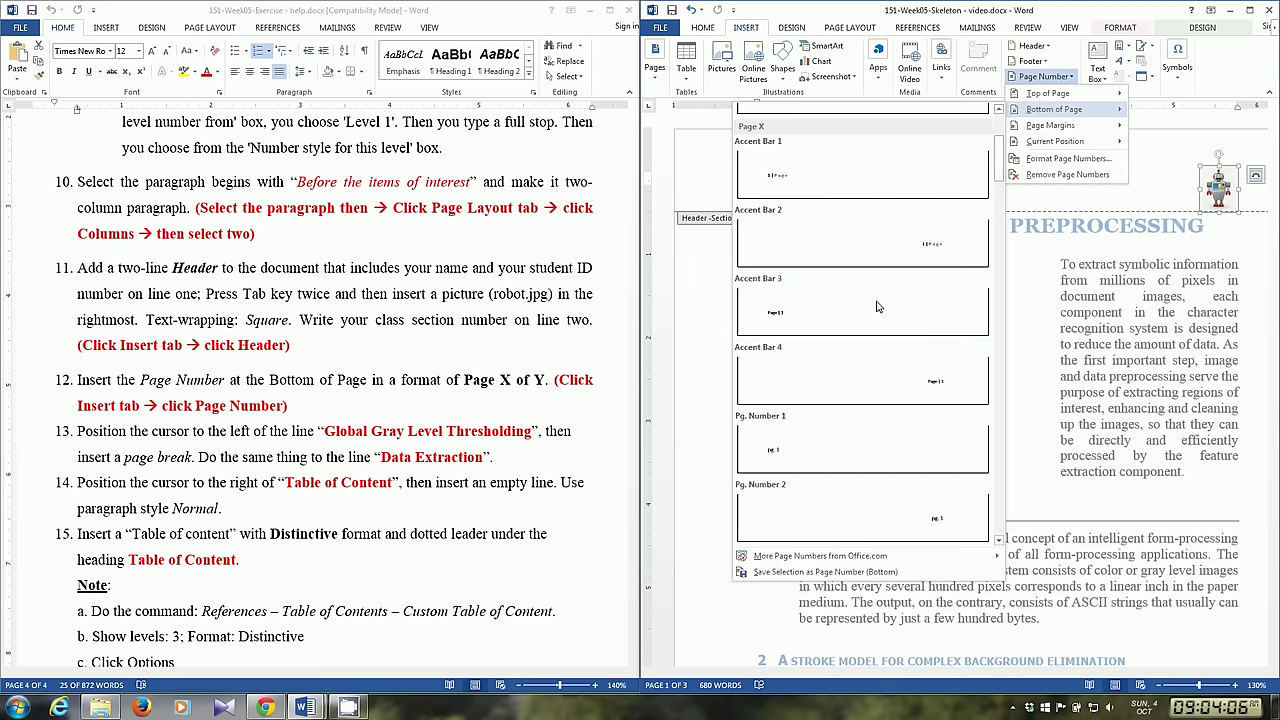
{"action": "scroll", "coordinate": [877, 307], "scroll_direction": "down", "scroll_amount": 5}
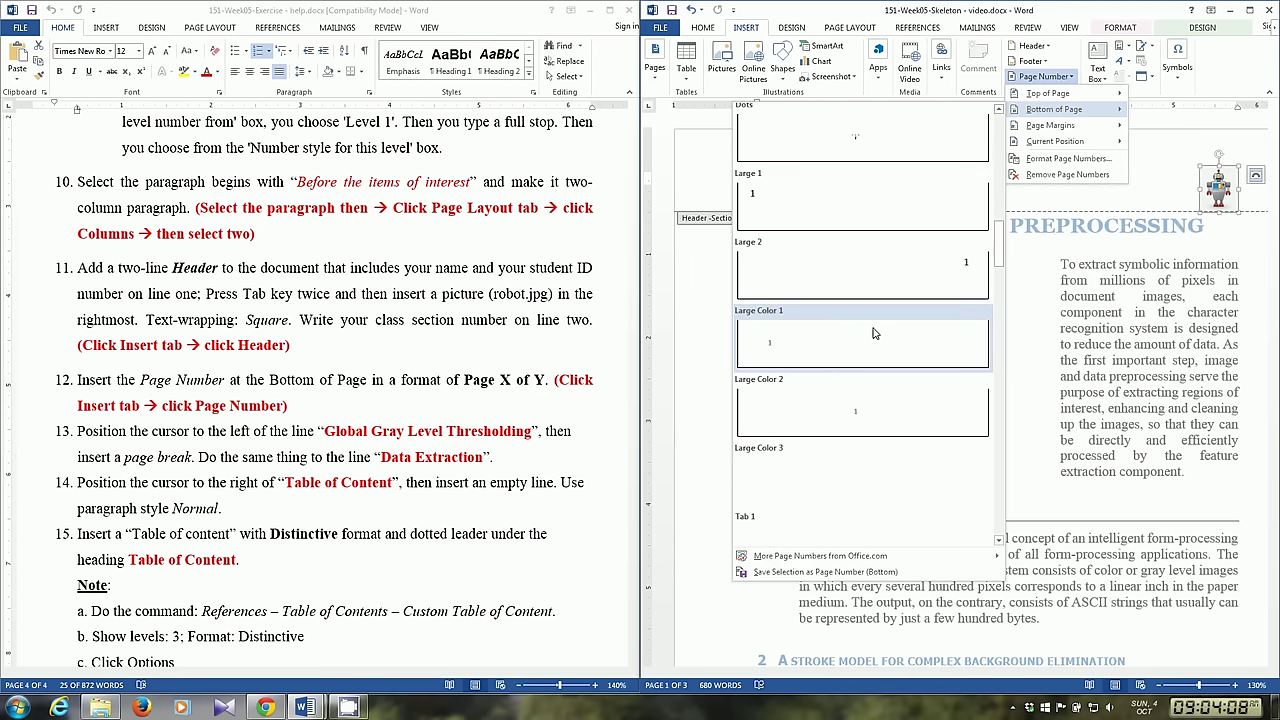
{"action": "scroll", "coordinate": [873, 334], "scroll_direction": "down", "scroll_amount": 3}
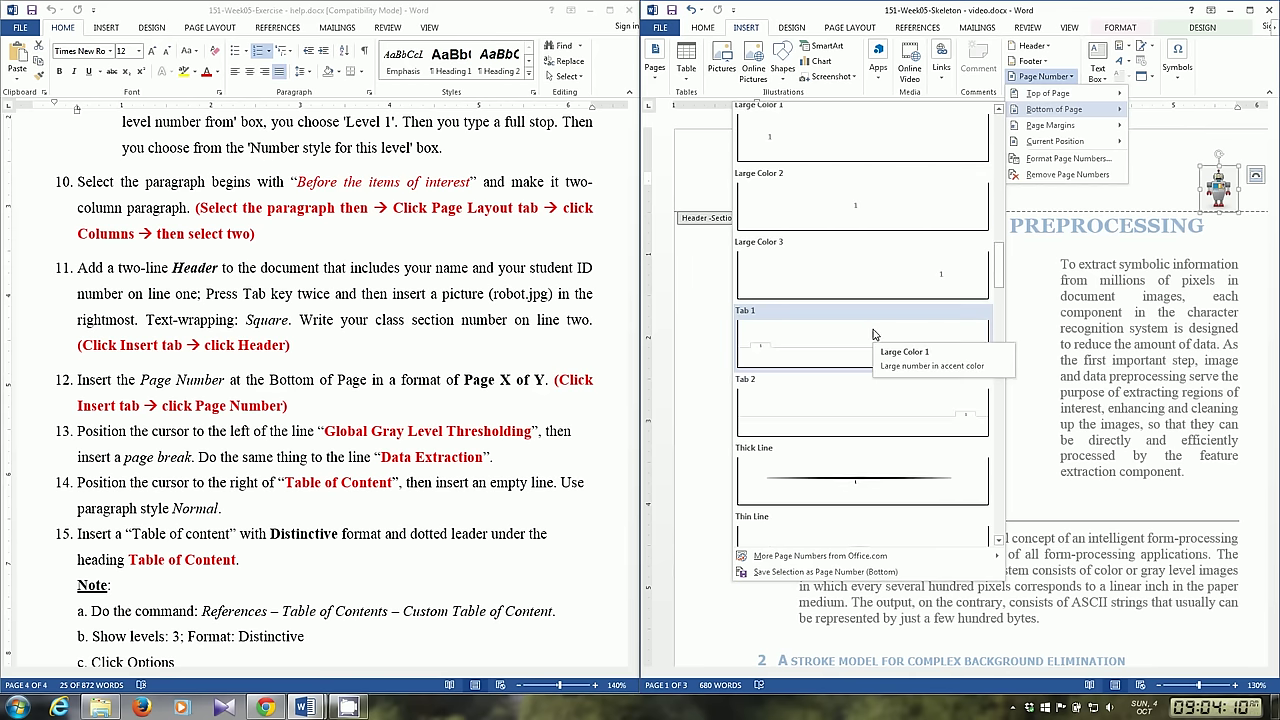
{"action": "scroll", "coordinate": [873, 334], "scroll_direction": "up", "scroll_amount": 6}
{"action": "scroll", "coordinate": [873, 334], "scroll_direction": "up", "scroll_amount": 3}
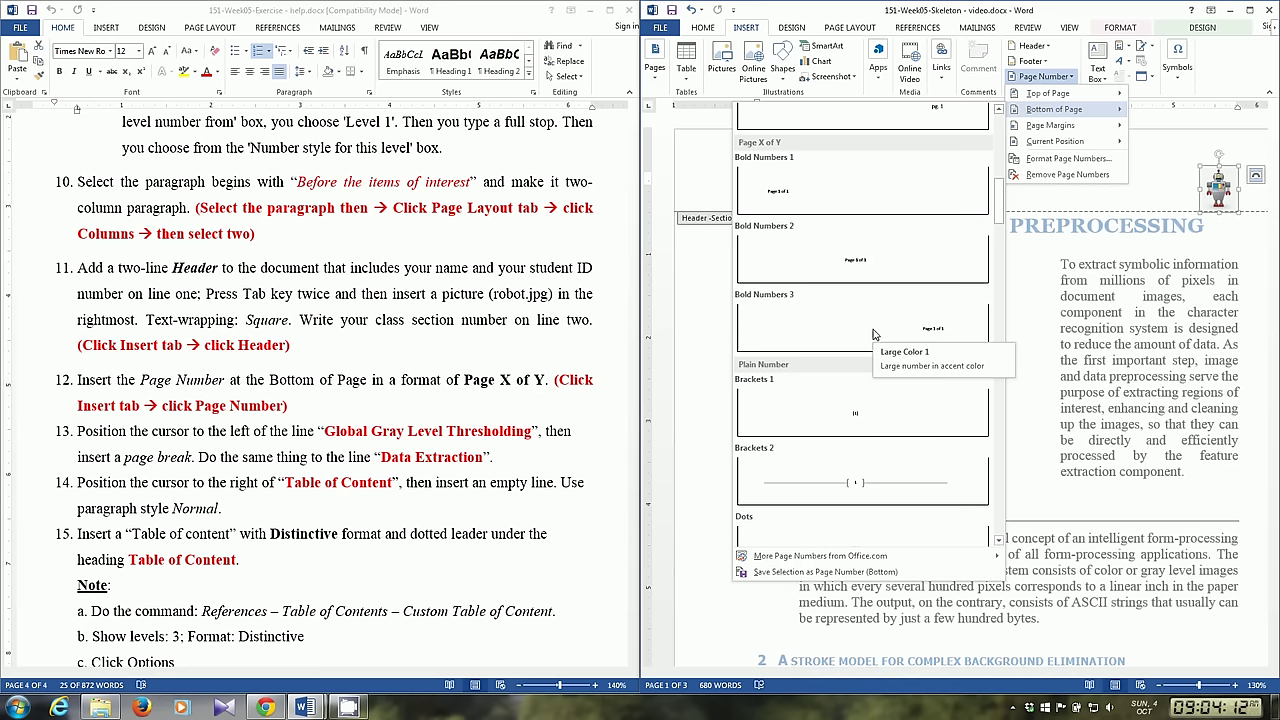
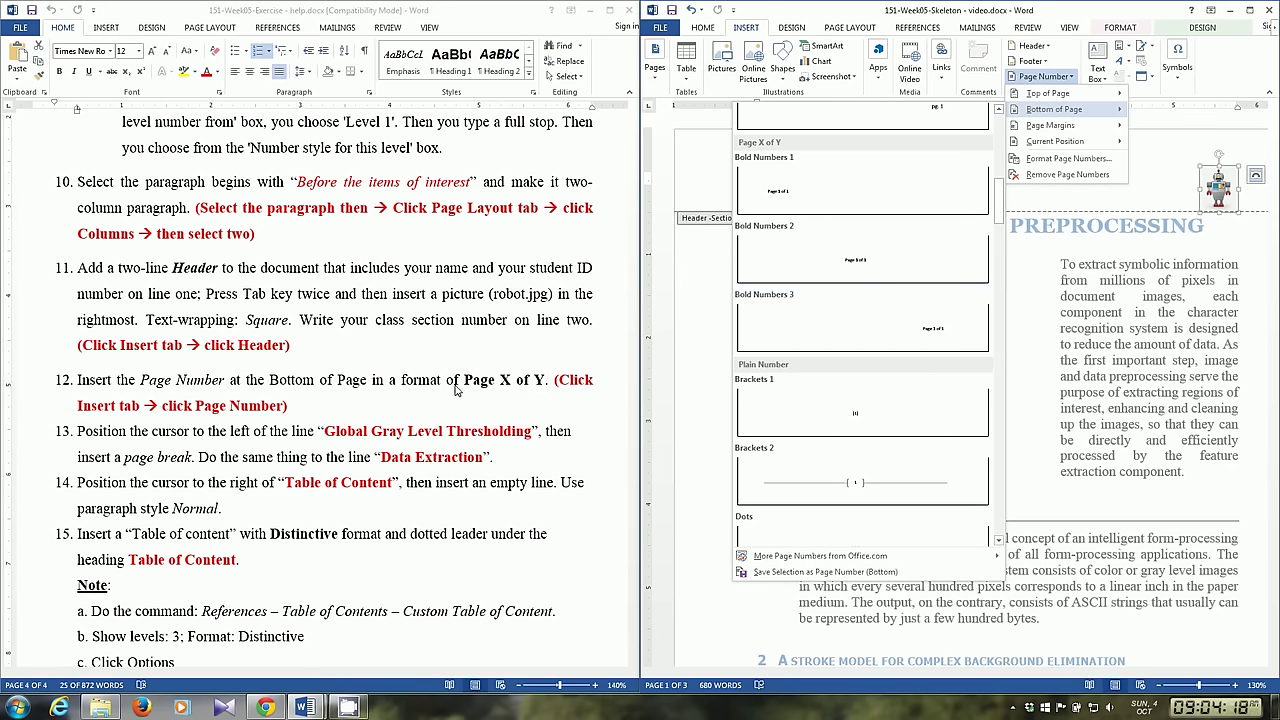
Add the Bold Numbers 2 'Page 1 of 3' footer and return to the body text
{"action": "left_click", "coordinate": [864, 261]}
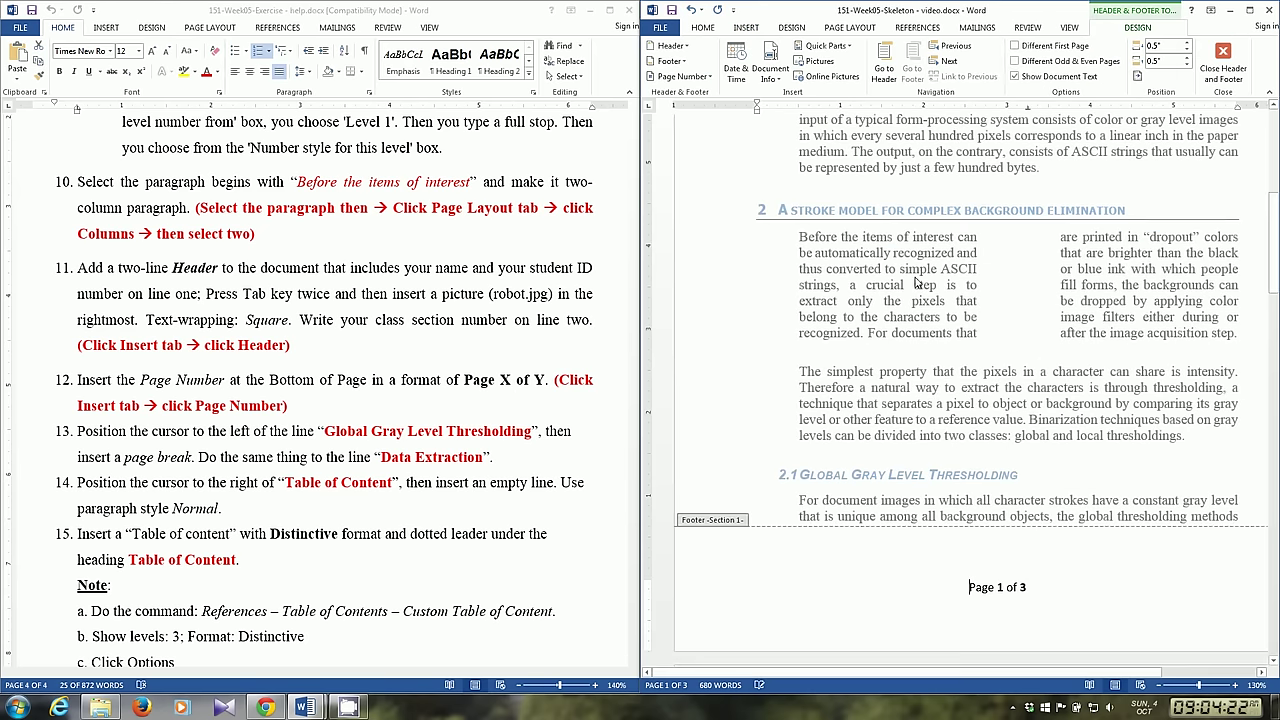
{"action": "double_click", "coordinate": [945, 410]}
{"action": "left_click", "coordinate": [1120, 317]}
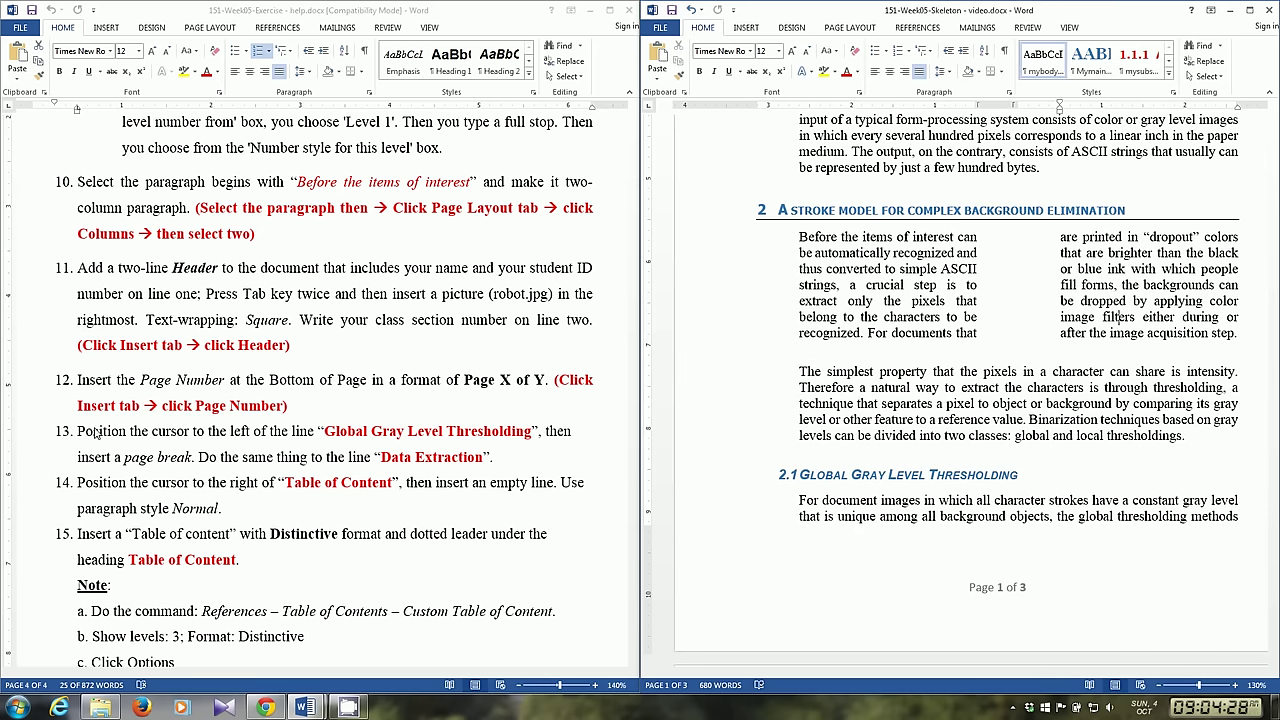
Insert a Next Page break before the 2.1 Global Gray Level Thresholding heading
{"action": "triple_click", "coordinate": [130, 441]}
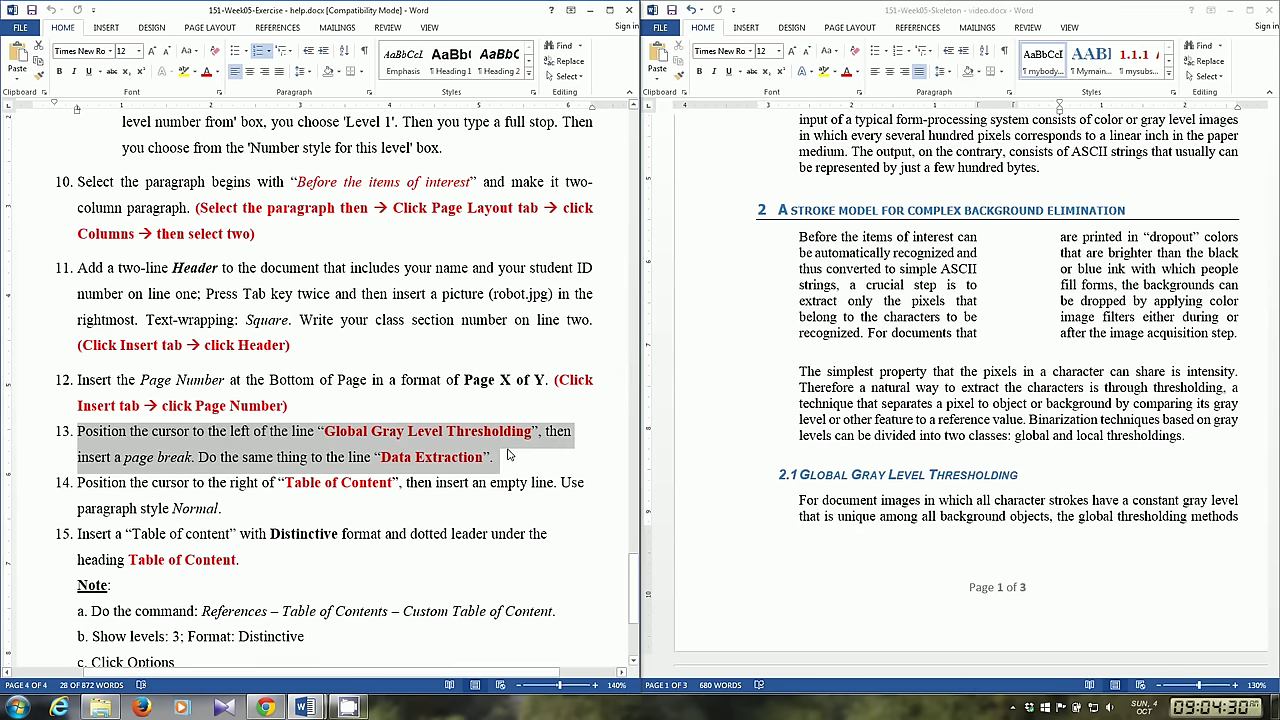
{"action": "left_click", "coordinate": [365, 436]}
{"action": "left_click_drag", "start_coordinate": [320, 431], "coordinate": [574, 433]}
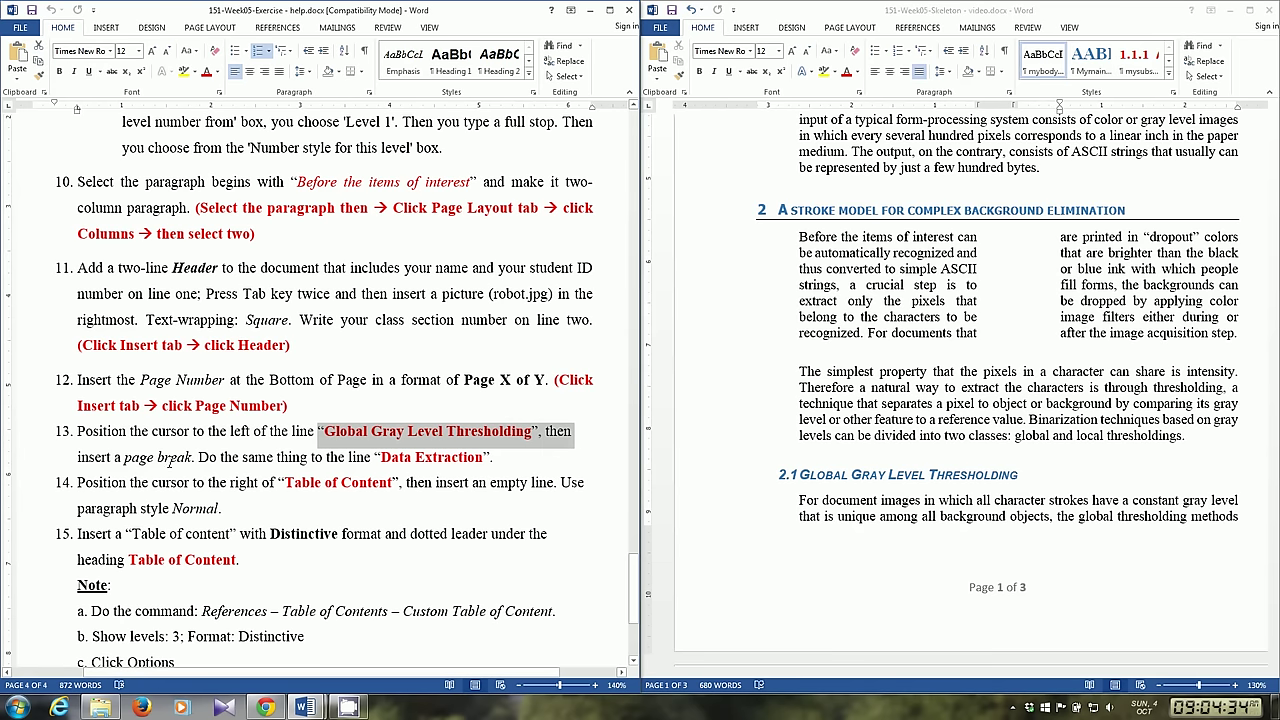
{"action": "left_click_drag", "start_coordinate": [71, 457], "coordinate": [196, 457]}
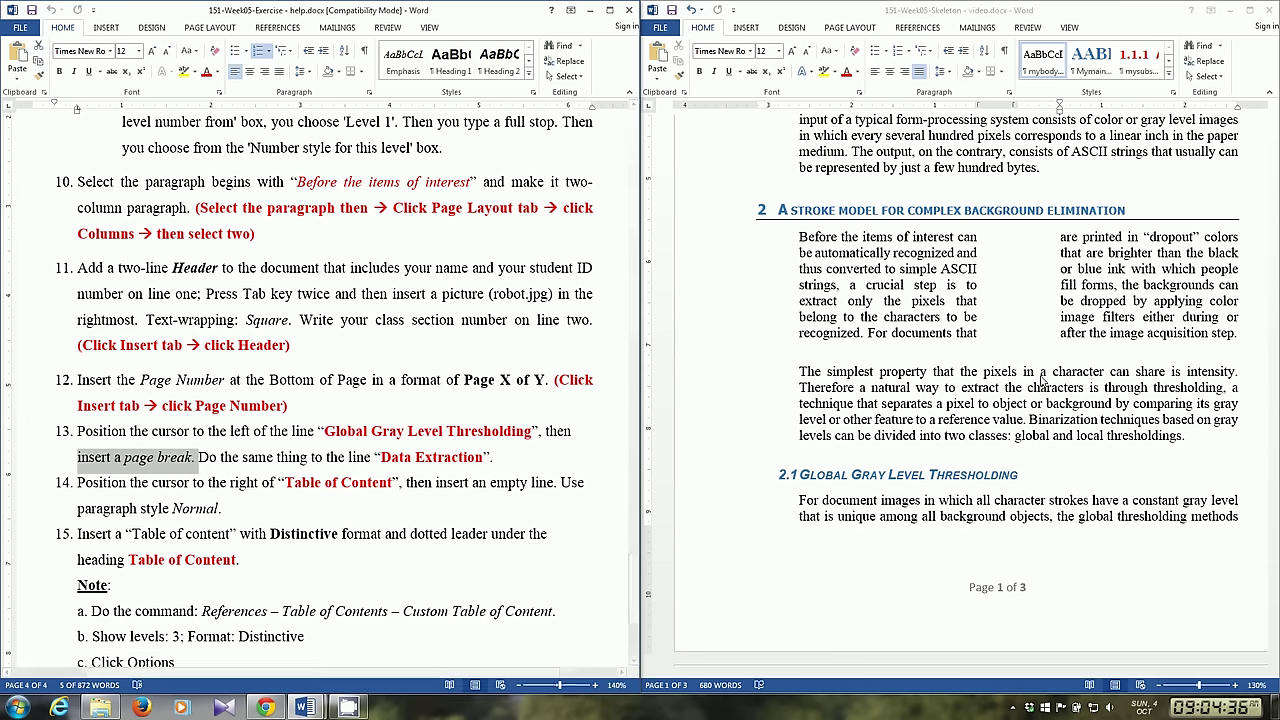
{"action": "left_click", "coordinate": [880, 464]}
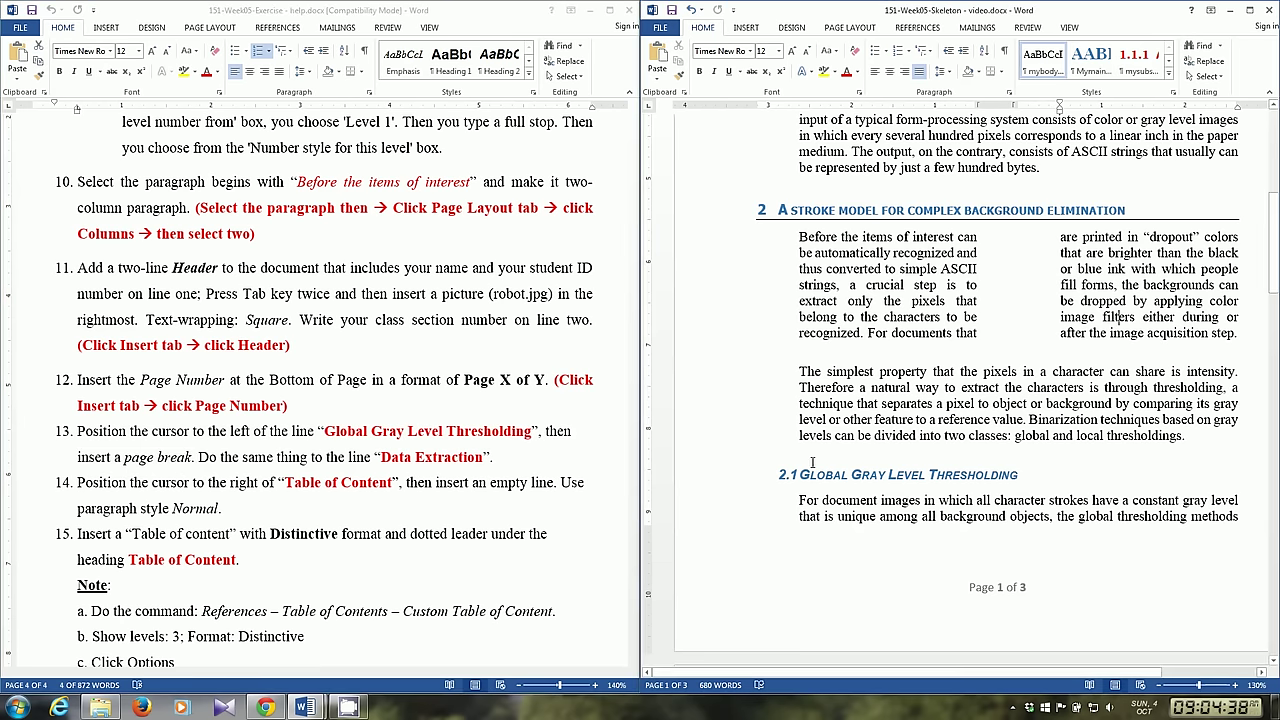
{"action": "left_click", "coordinate": [746, 29]}
{"action": "left_click", "coordinate": [845, 28]}
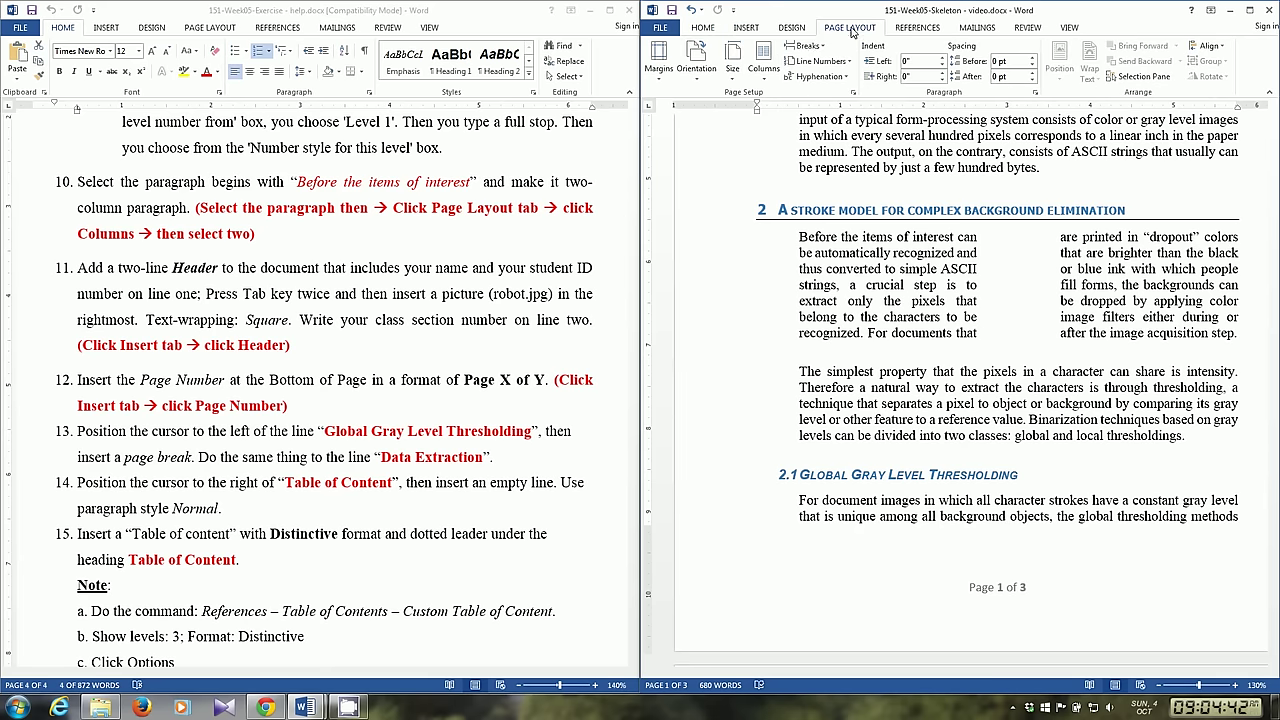
{"action": "left_click", "coordinate": [806, 46]}
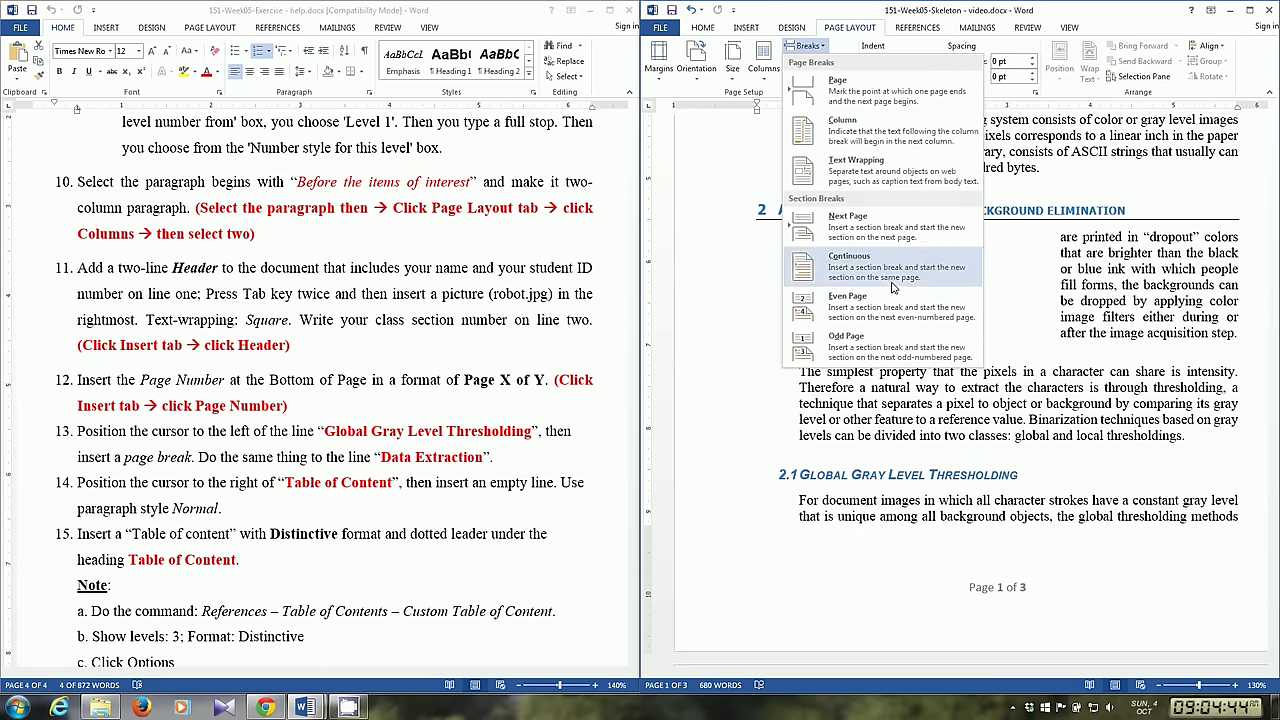
{"action": "left_click", "coordinate": [847, 226]}
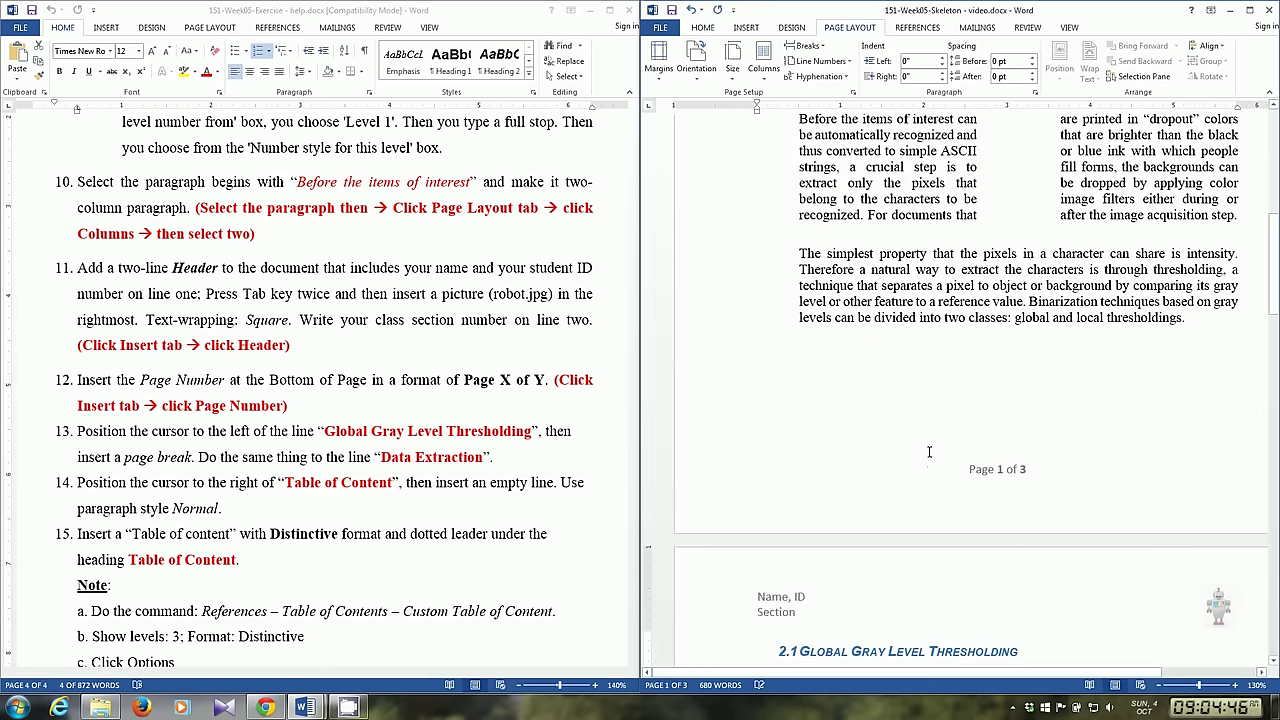
Insert a Next Page break before the 3.2 Data Extraction heading
{"action": "left_click", "coordinate": [406, 457]}
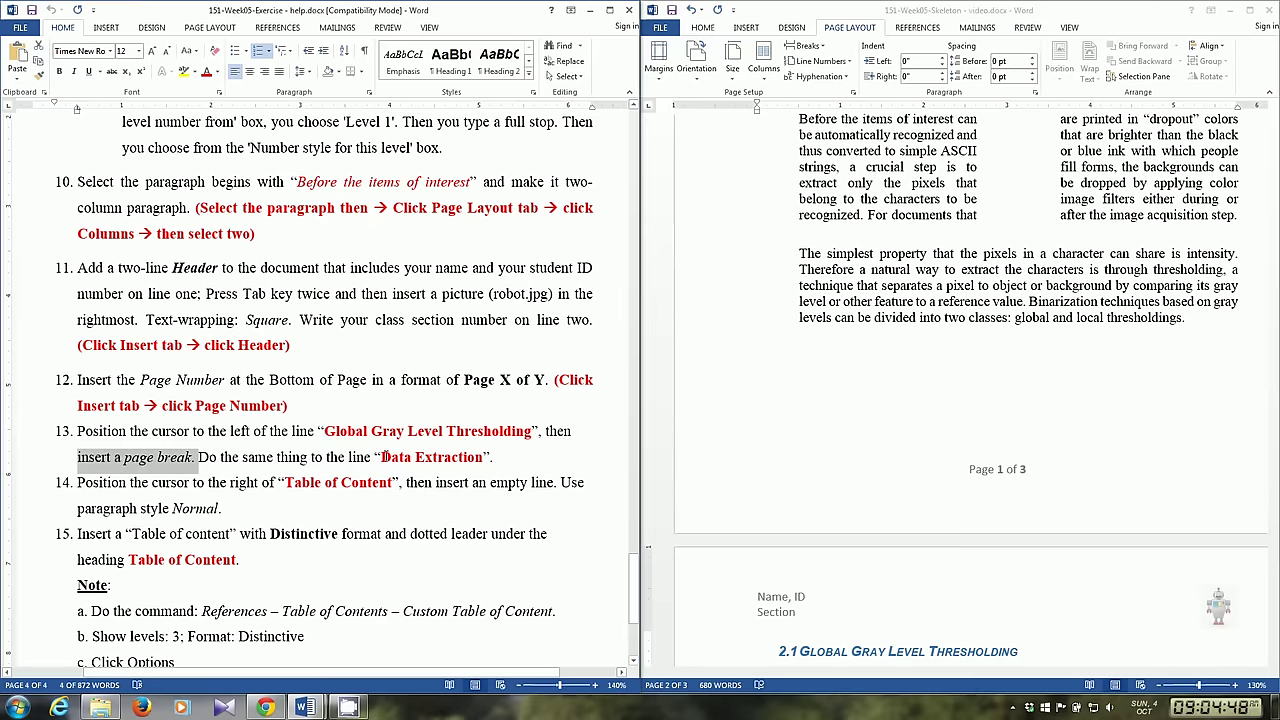
{"action": "left_click", "coordinate": [382, 457]}
{"action": "left_click_drag", "start_coordinate": [458, 457], "coordinate": [490, 457]}
{"action": "scroll", "coordinate": [966, 531], "scroll_direction": "down", "scroll_amount": 5}
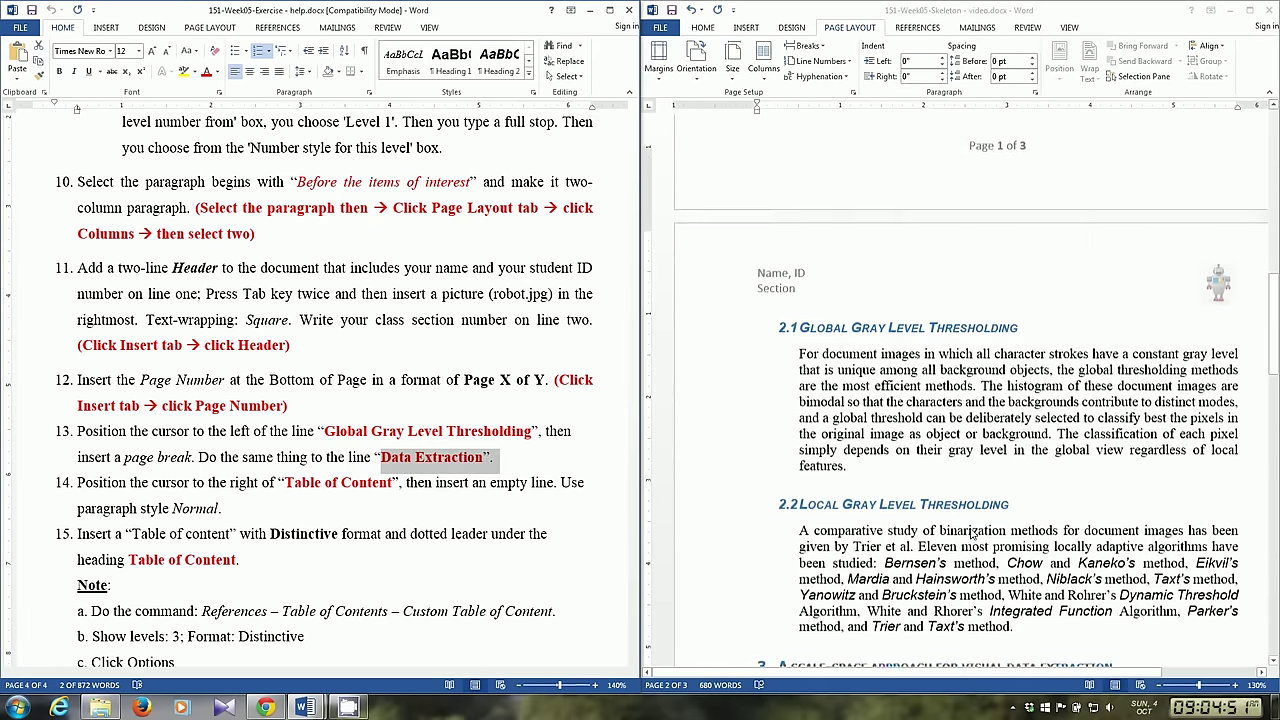
{"action": "scroll", "coordinate": [966, 531], "scroll_direction": "down", "scroll_amount": 5}
{"action": "scroll", "coordinate": [966, 531], "scroll_direction": "down", "scroll_amount": 5}
{"action": "left_click", "coordinate": [806, 410]}
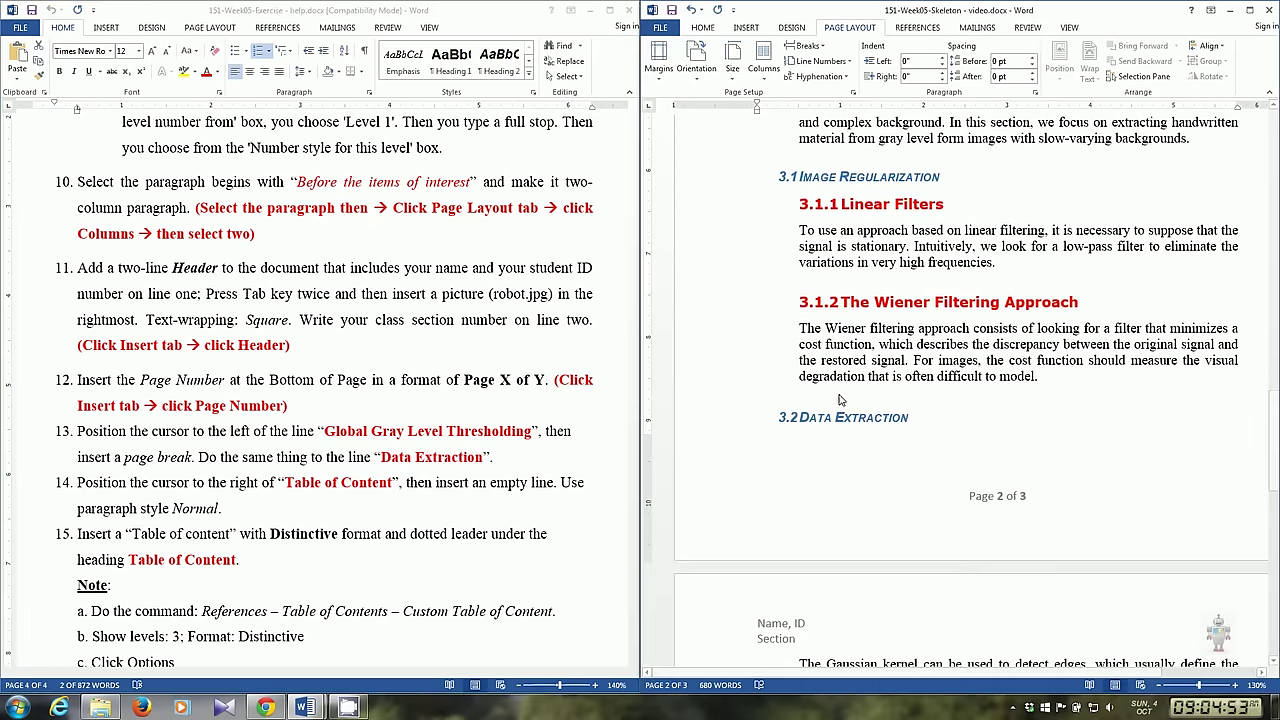
{"action": "left_click", "coordinate": [818, 46]}
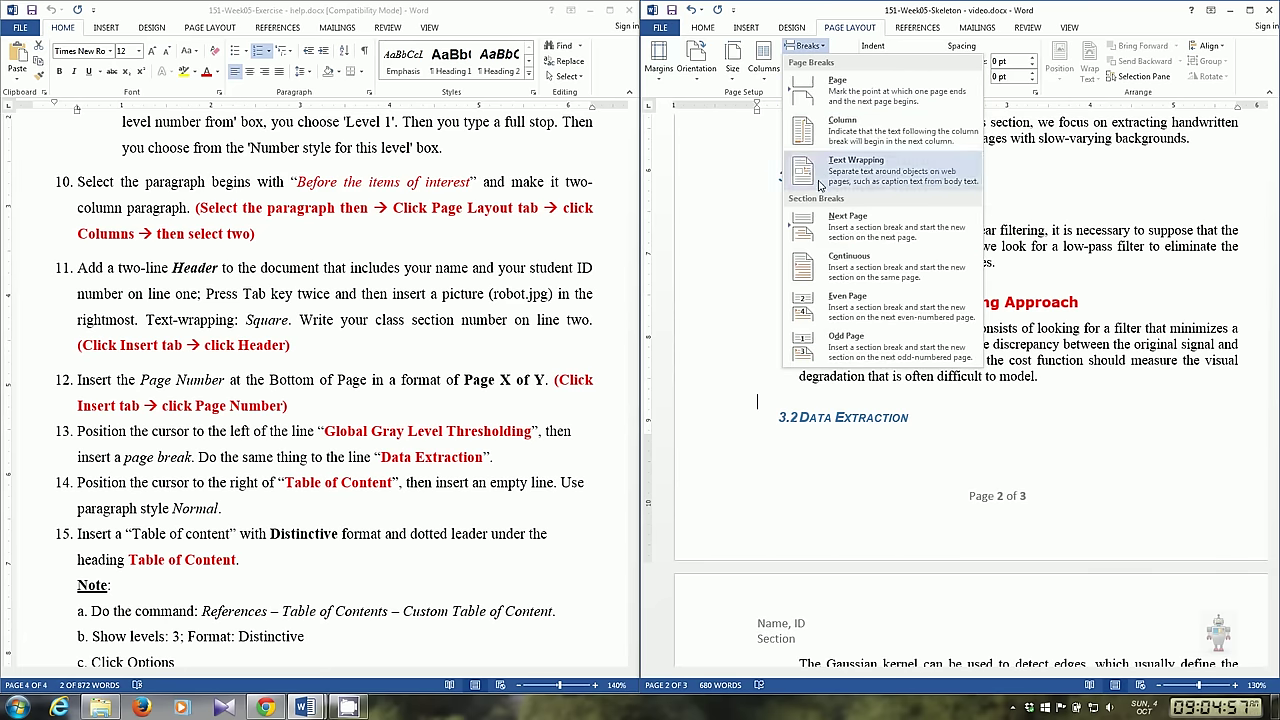
{"action": "left_click", "coordinate": [834, 228]}
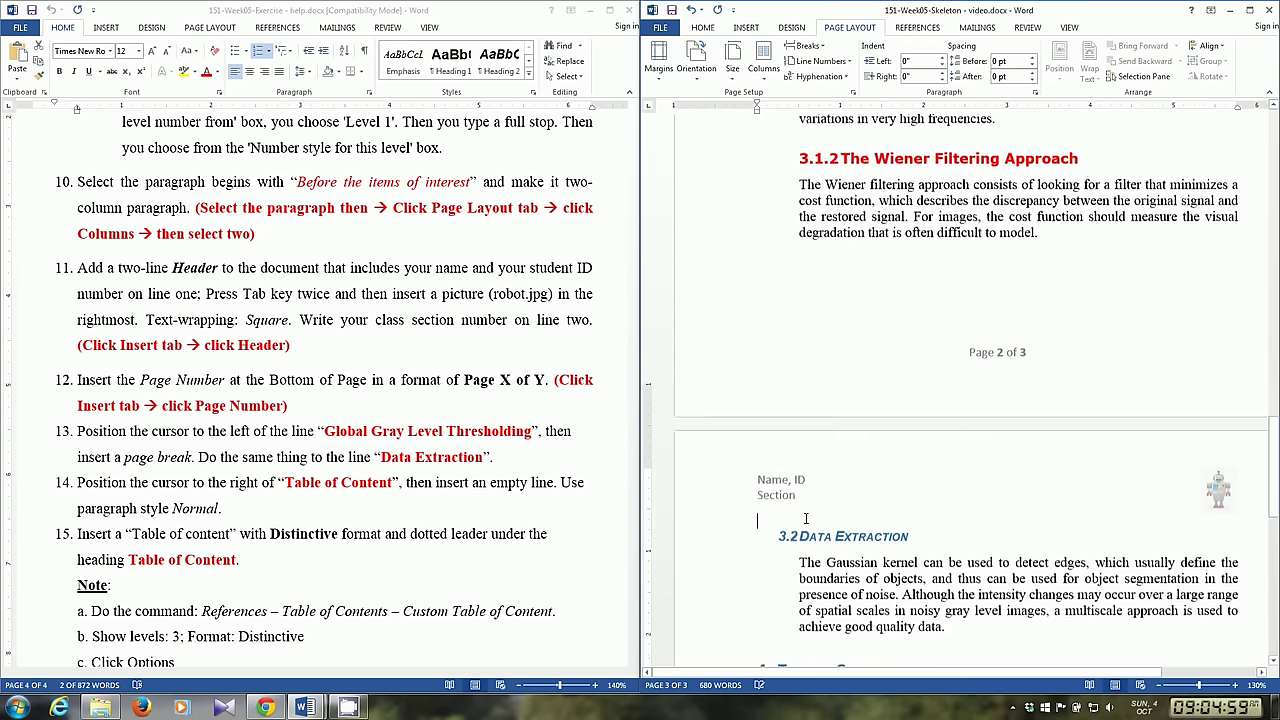
{"action": "left_click_drag", "start_coordinate": [381, 457], "coordinate": [491, 457]}
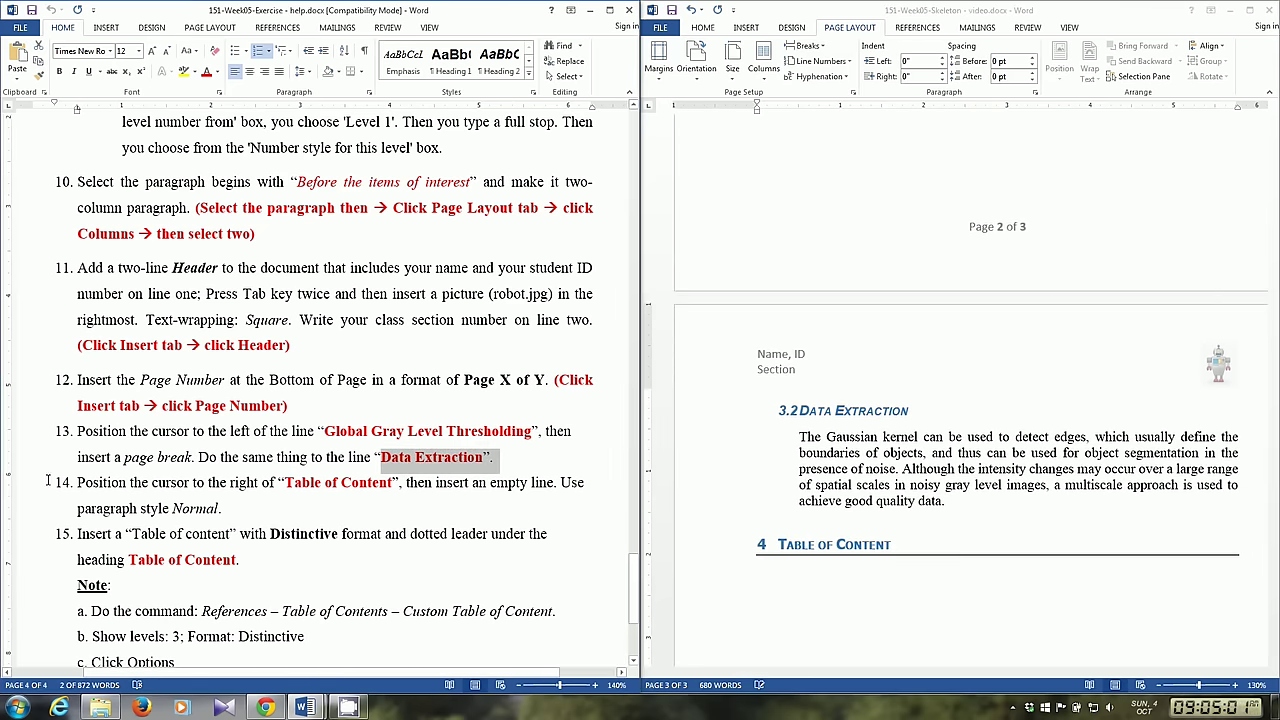
{"action": "left_click_drag", "start_coordinate": [77, 482], "coordinate": [226, 510]}
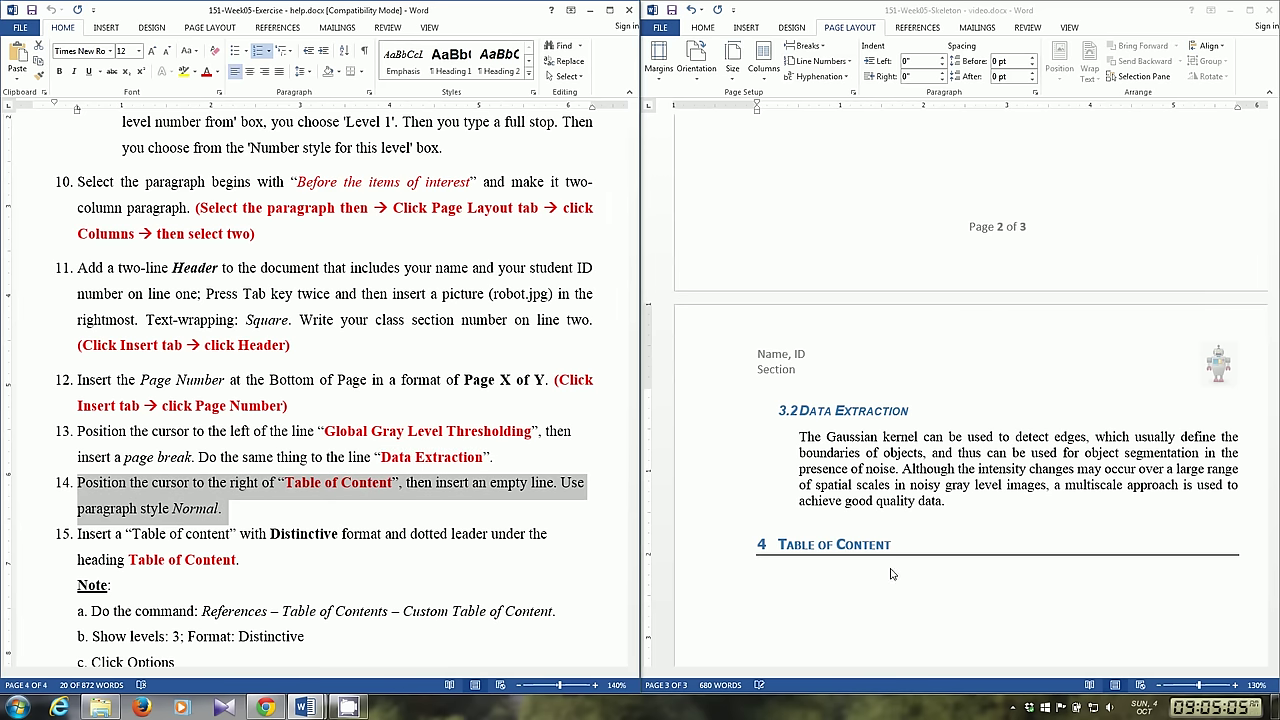
Create an empty line after the Table of Content heading and apply the Normal style
{"action": "left_click", "coordinate": [828, 568]}
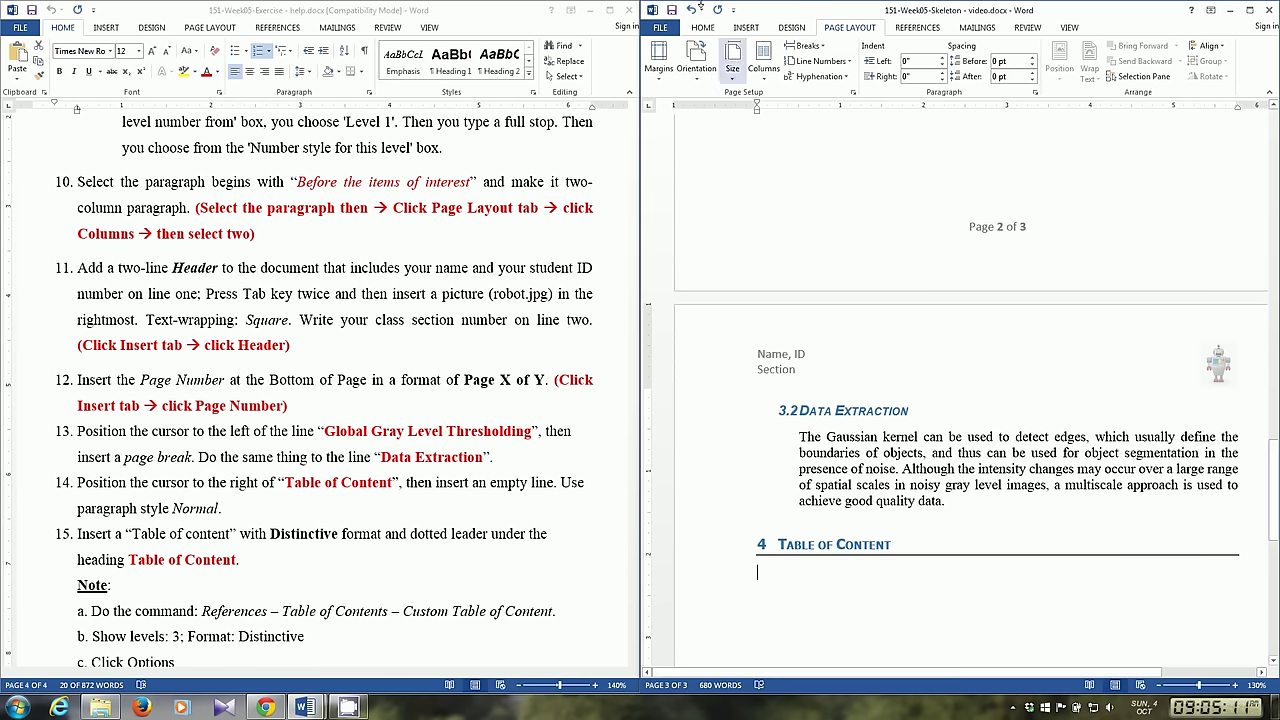
{"action": "left_click", "coordinate": [705, 29]}
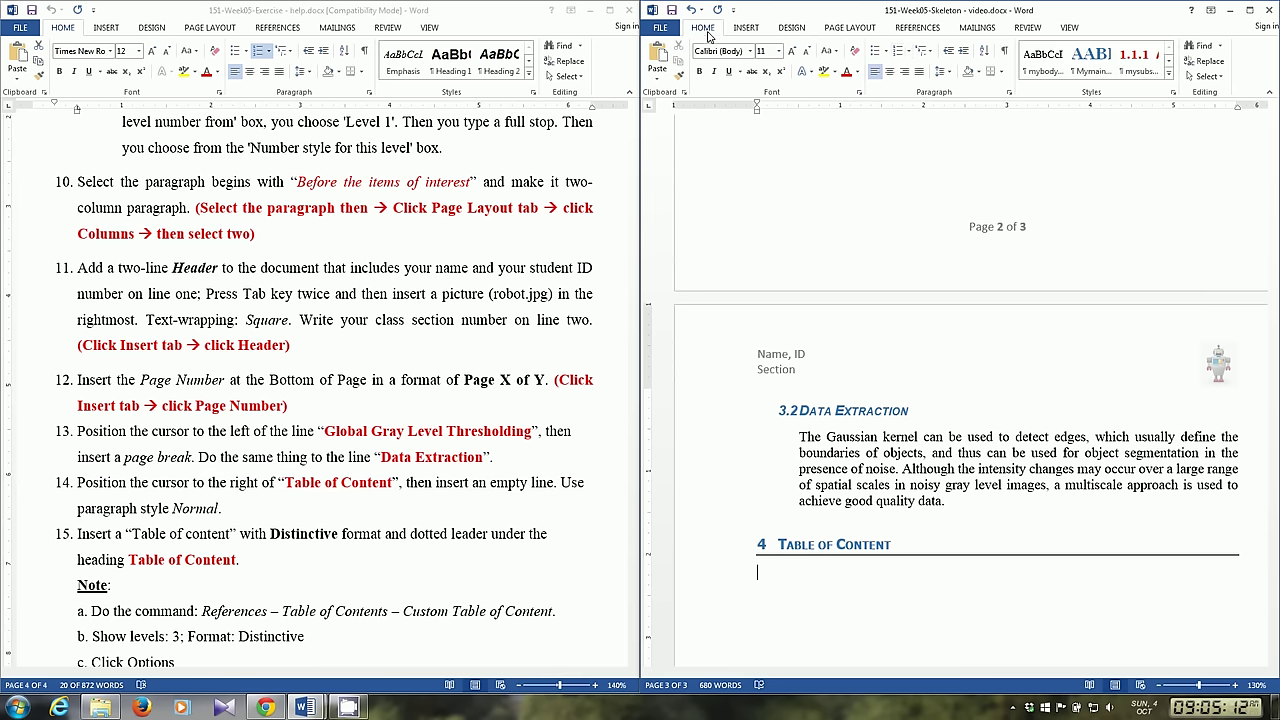
{"action": "left_click", "coordinate": [1174, 93]}
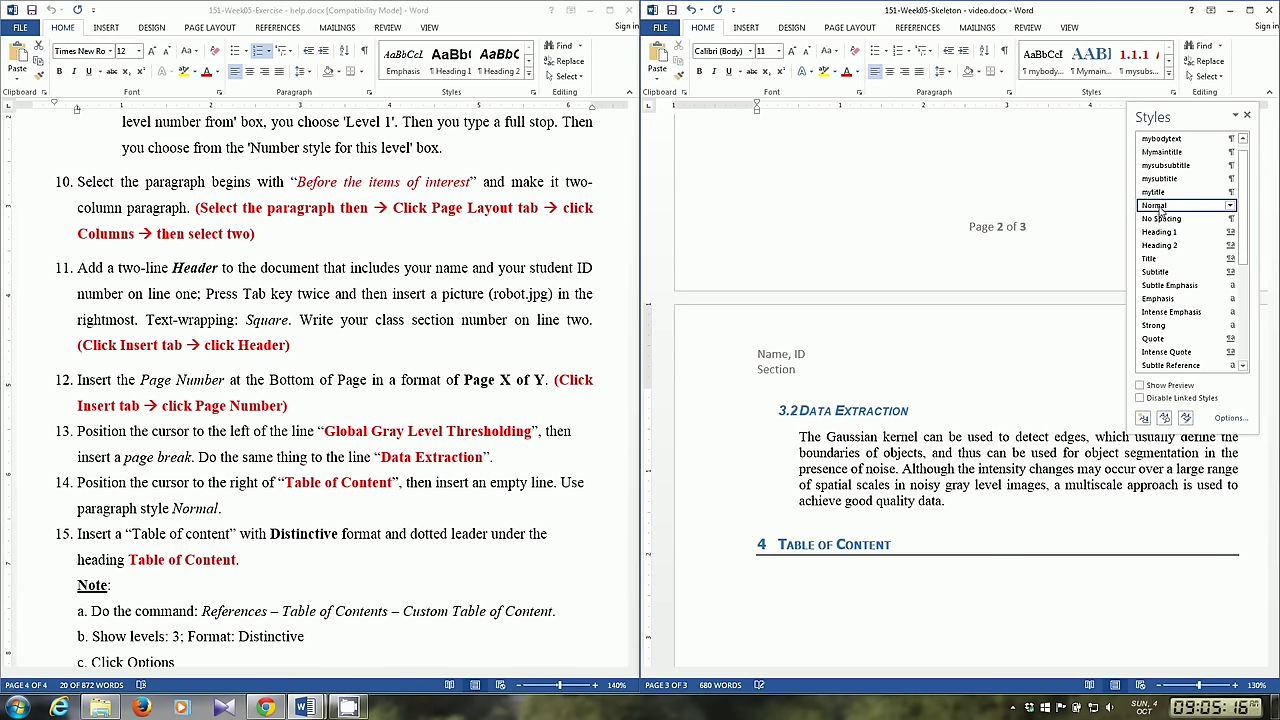
{"action": "left_click", "coordinate": [1160, 206]}
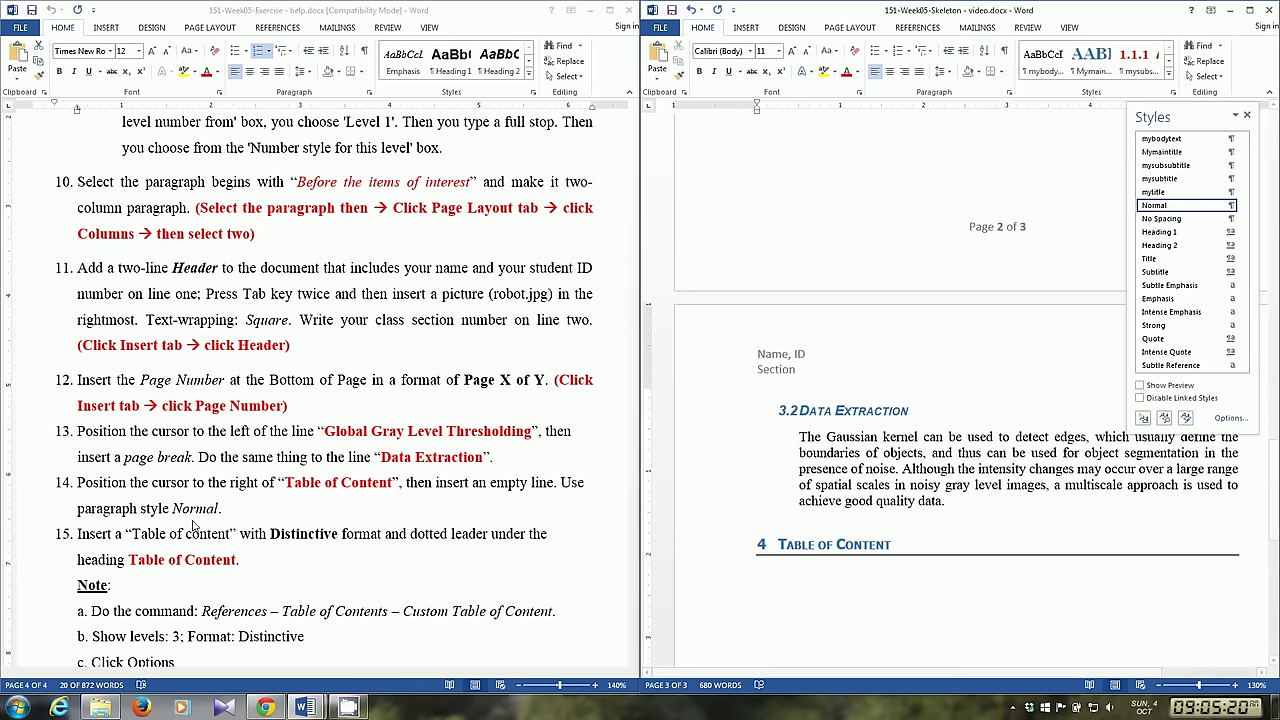
{"action": "mouse_move", "coordinate": [80, 533]}
{"action": "left_mouse_down"}
{"action": "mouse_move", "coordinate": [236, 562]}
{"action": "mouse_move", "coordinate": [219, 670]}
{"action": "mouse_move", "coordinate": [257, 555]}
{"action": "mouse_move", "coordinate": [250, 518]}
{"action": "left_mouse_up"}
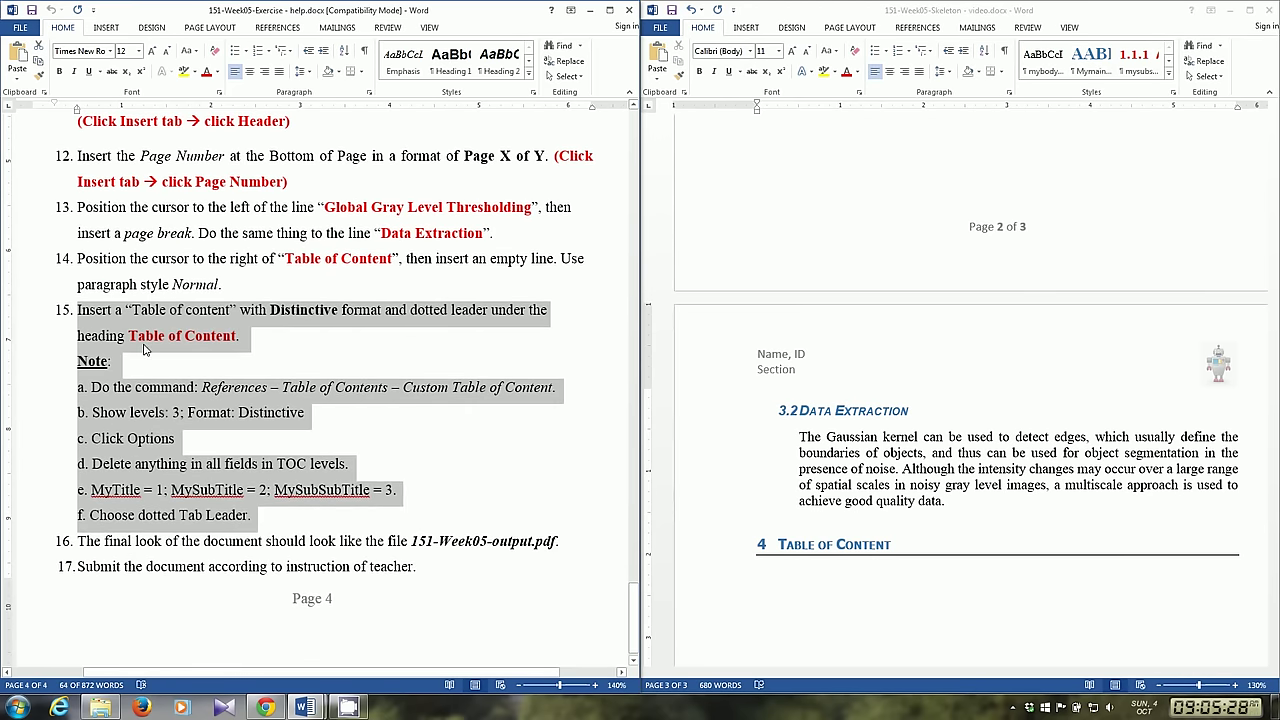
Highlight the instruction lines on custom TOC, Distinctive format, options and style-to-level mapping
{"action": "left_click", "coordinate": [127, 396]}
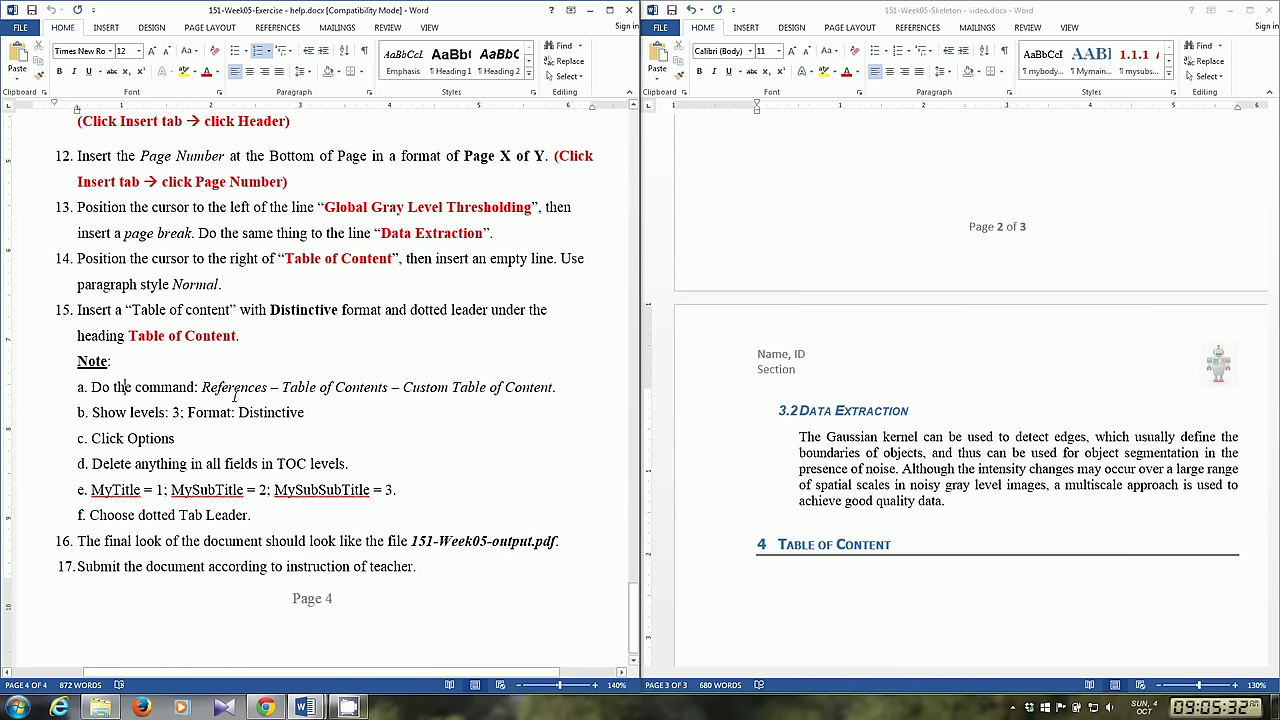
{"action": "left_click_drag", "start_coordinate": [202, 388], "coordinate": [488, 388]}
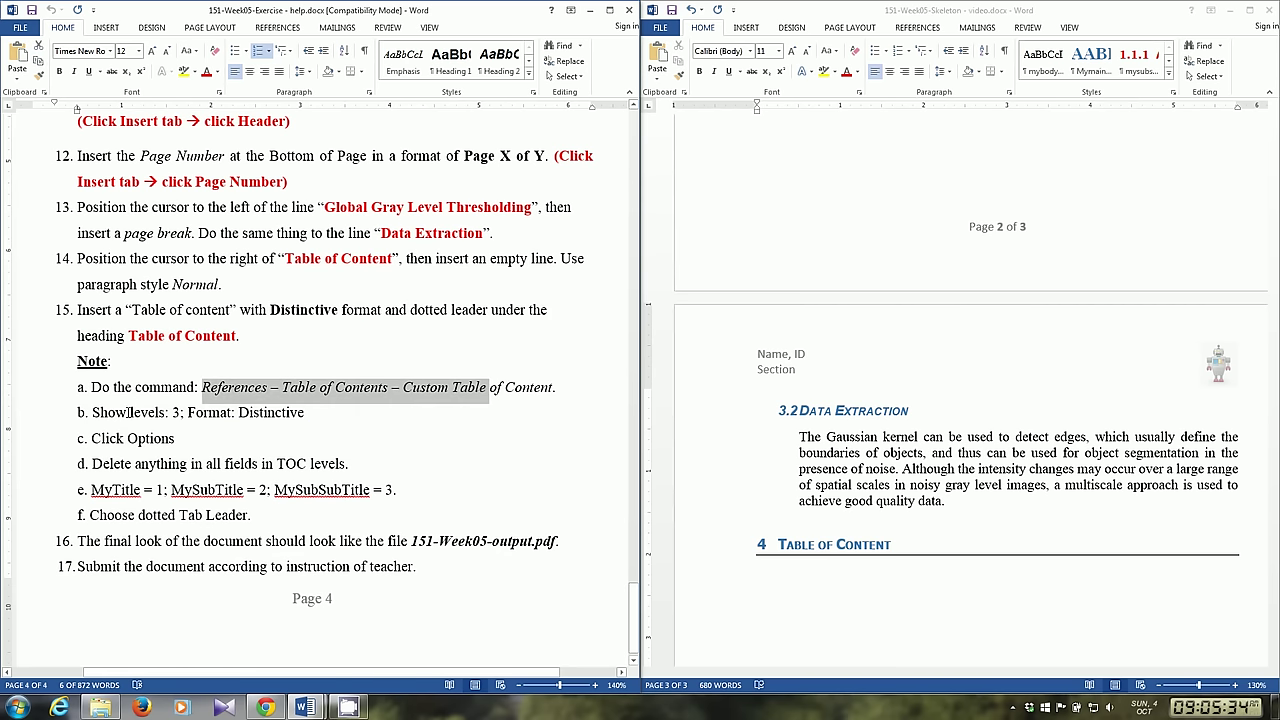
{"action": "left_click_drag", "start_coordinate": [93, 412], "coordinate": [312, 419]}
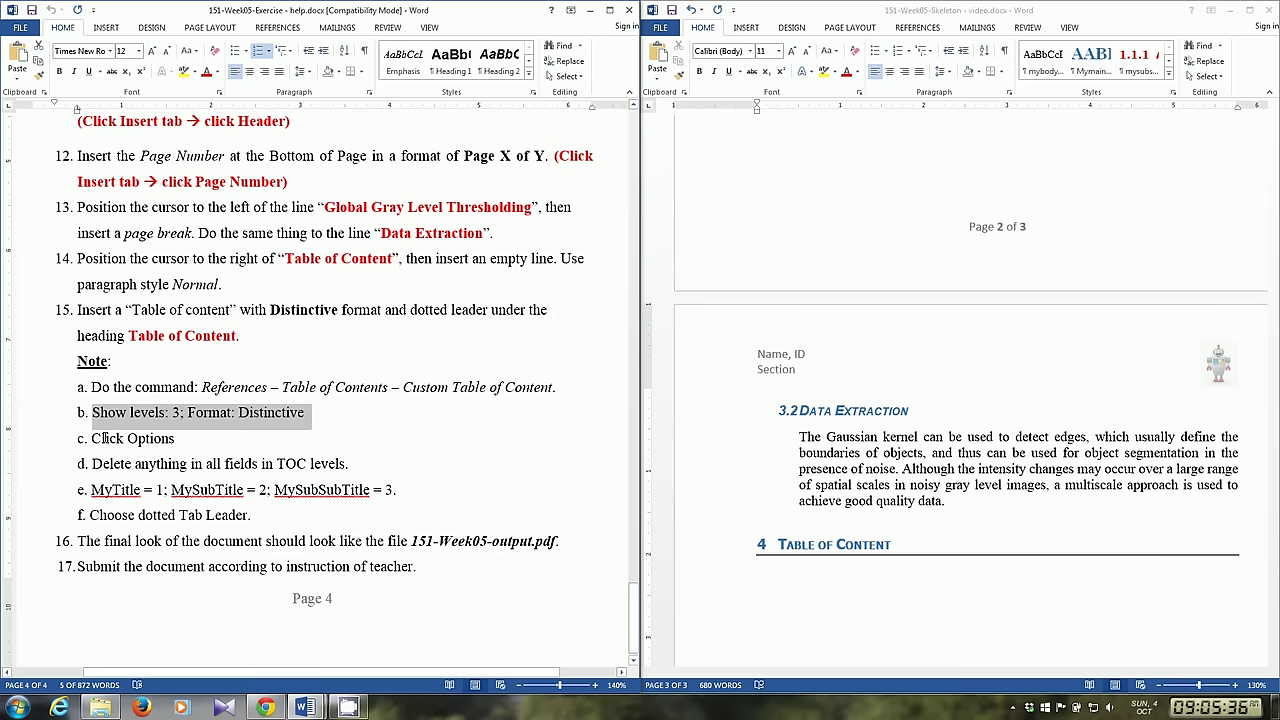
{"action": "left_click_drag", "start_coordinate": [90, 440], "coordinate": [182, 442]}
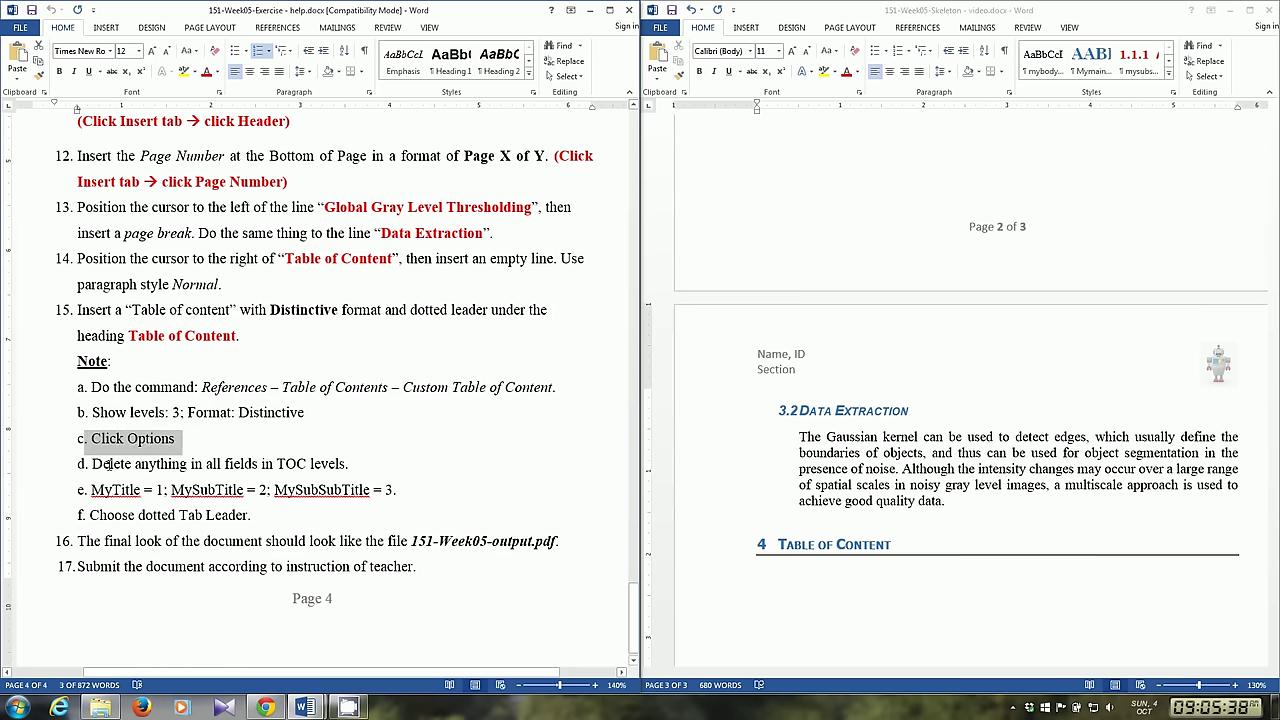
{"action": "left_click_drag", "start_coordinate": [92, 464], "coordinate": [350, 464]}
{"action": "left_click_drag", "start_coordinate": [92, 489], "coordinate": [378, 489]}
Close the Styles pane and open References' Custom Table of Contents below the heading
{"action": "left_click", "coordinate": [824, 572]}
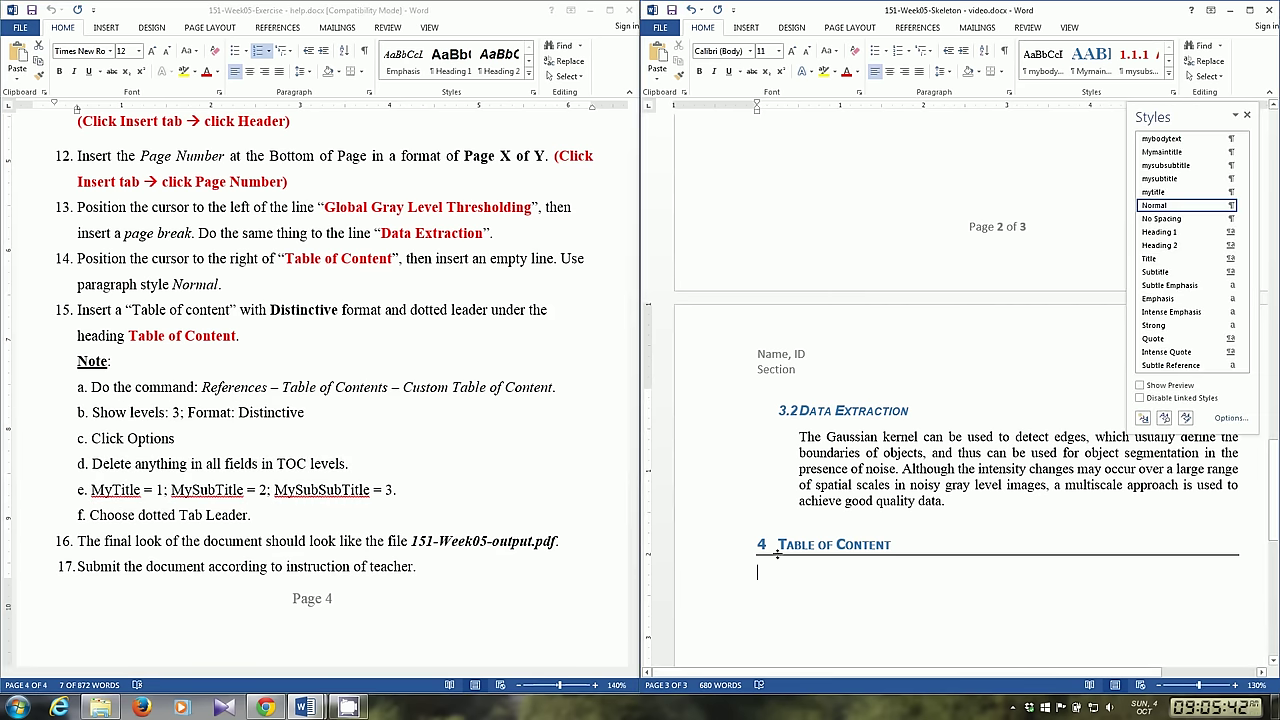
{"action": "left_click", "coordinate": [900, 27]}
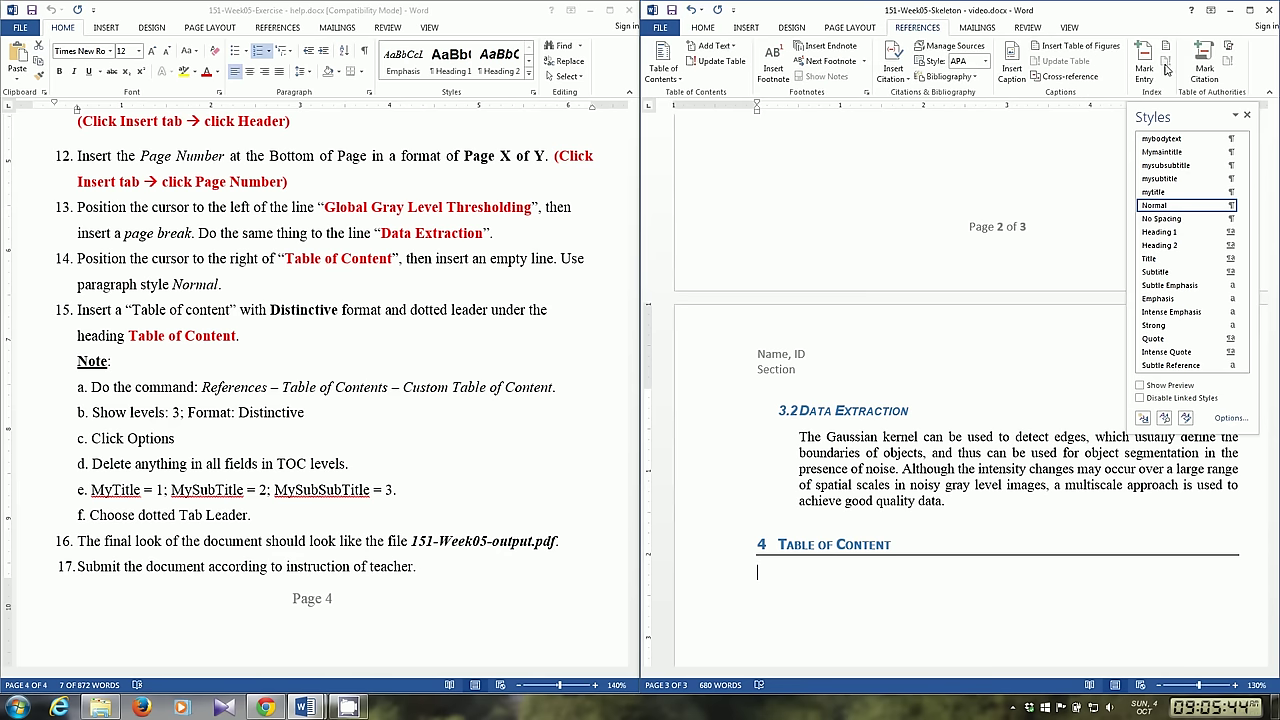
{"action": "left_click", "coordinate": [1247, 116]}
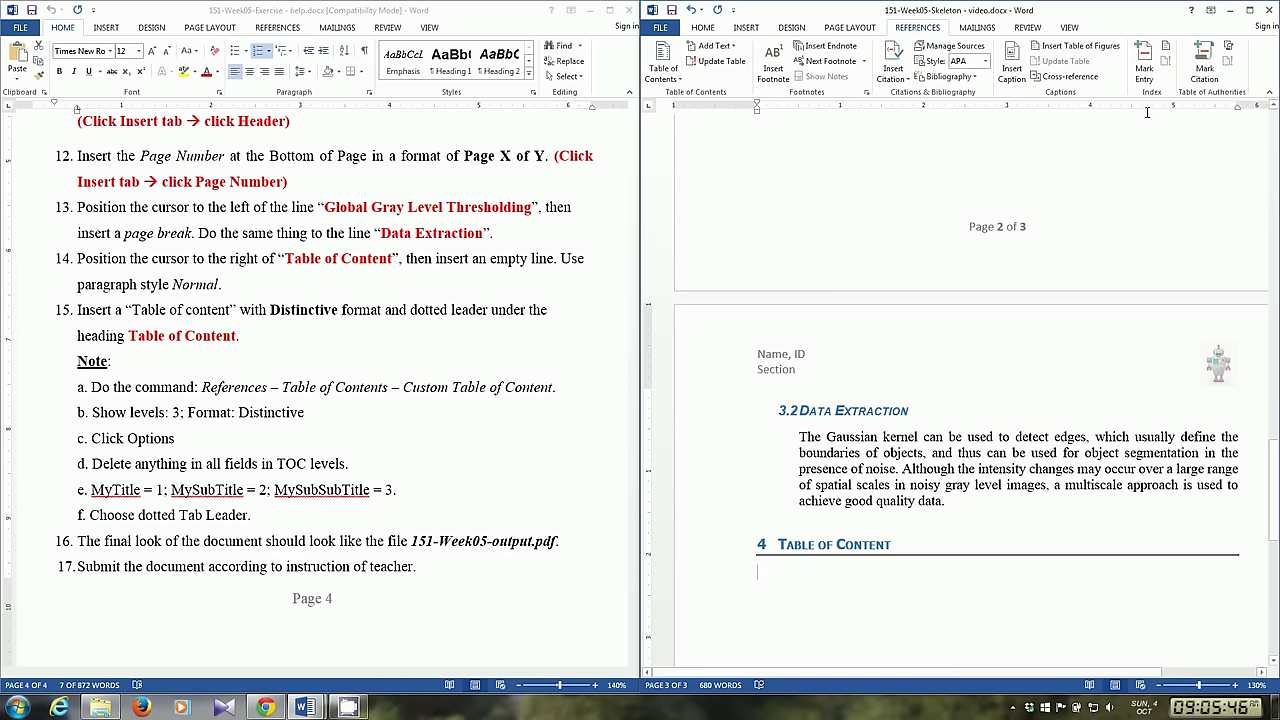
{"action": "left_click", "coordinate": [669, 85]}
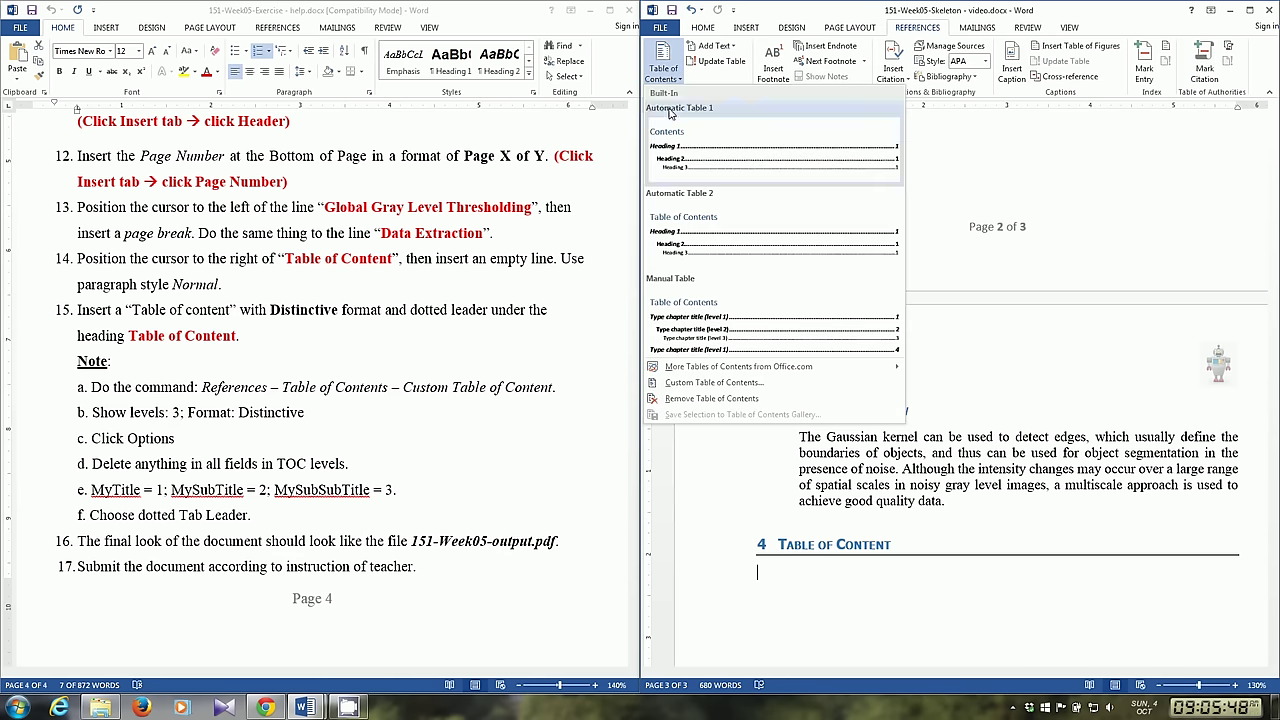
{"action": "left_click", "coordinate": [703, 383]}
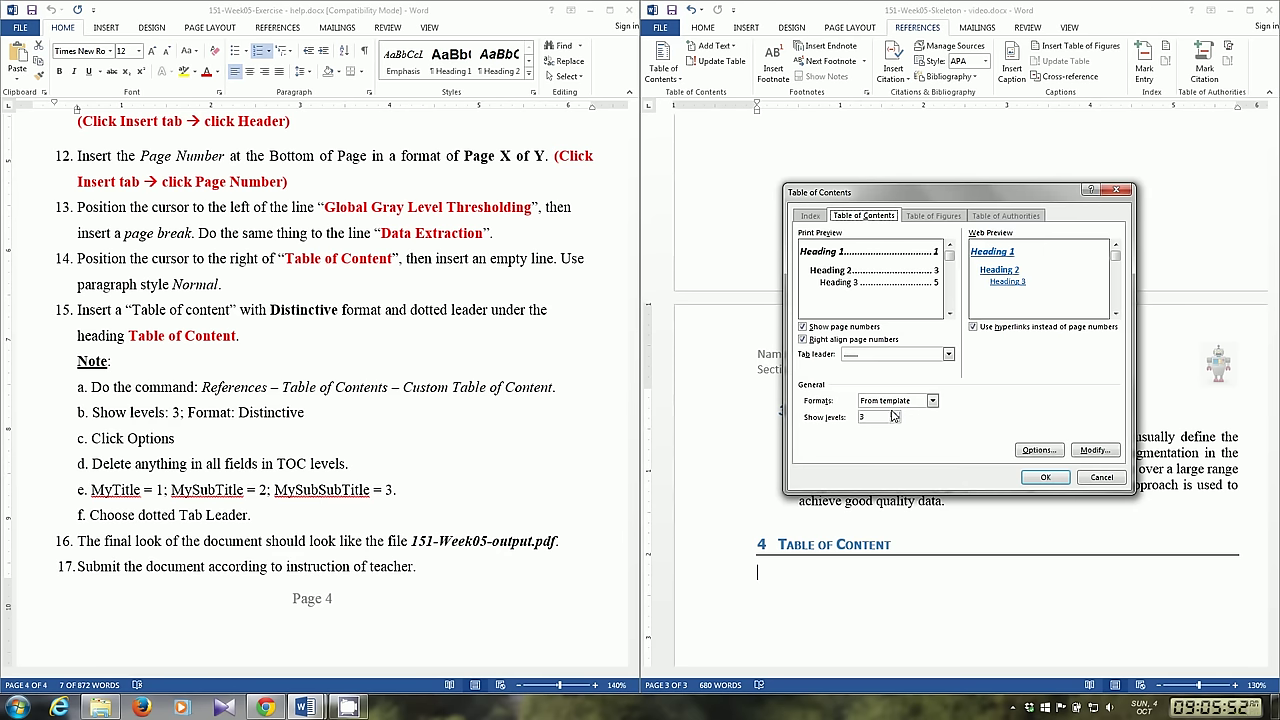
Choose the Distinctive format for the table of contents
{"action": "left_click", "coordinate": [898, 401]}
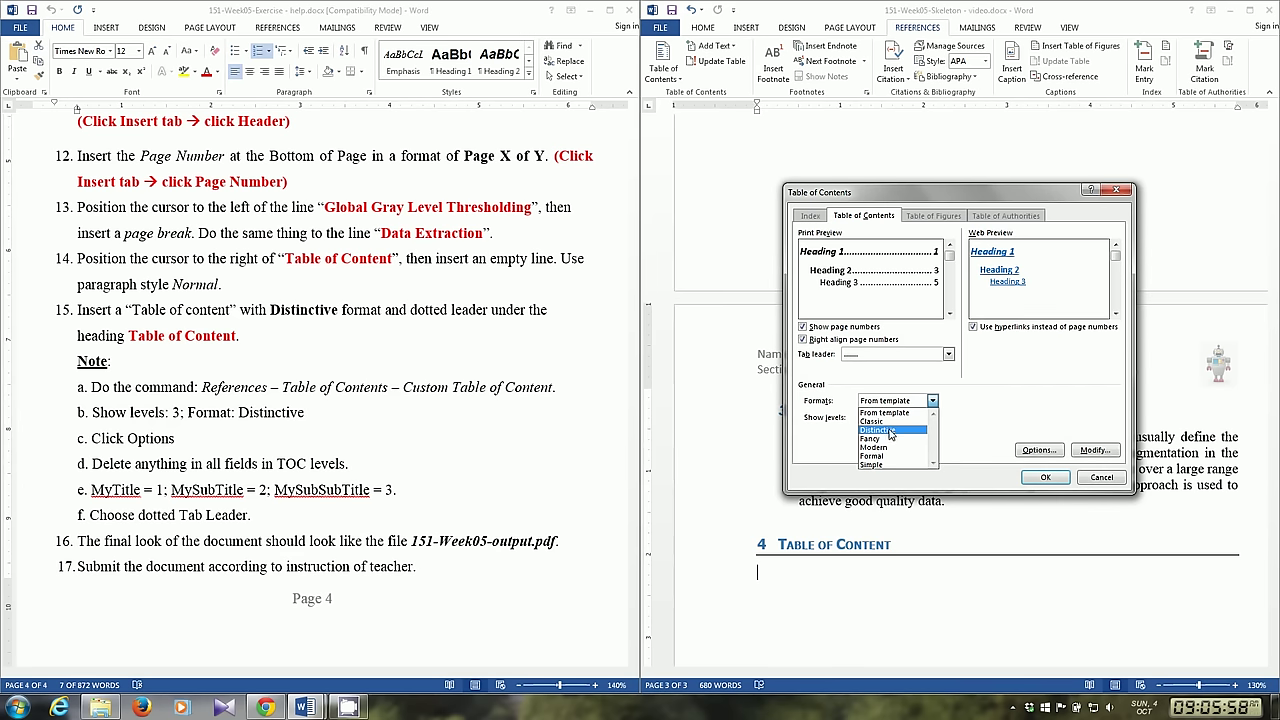
{"action": "left_click", "coordinate": [872, 429]}
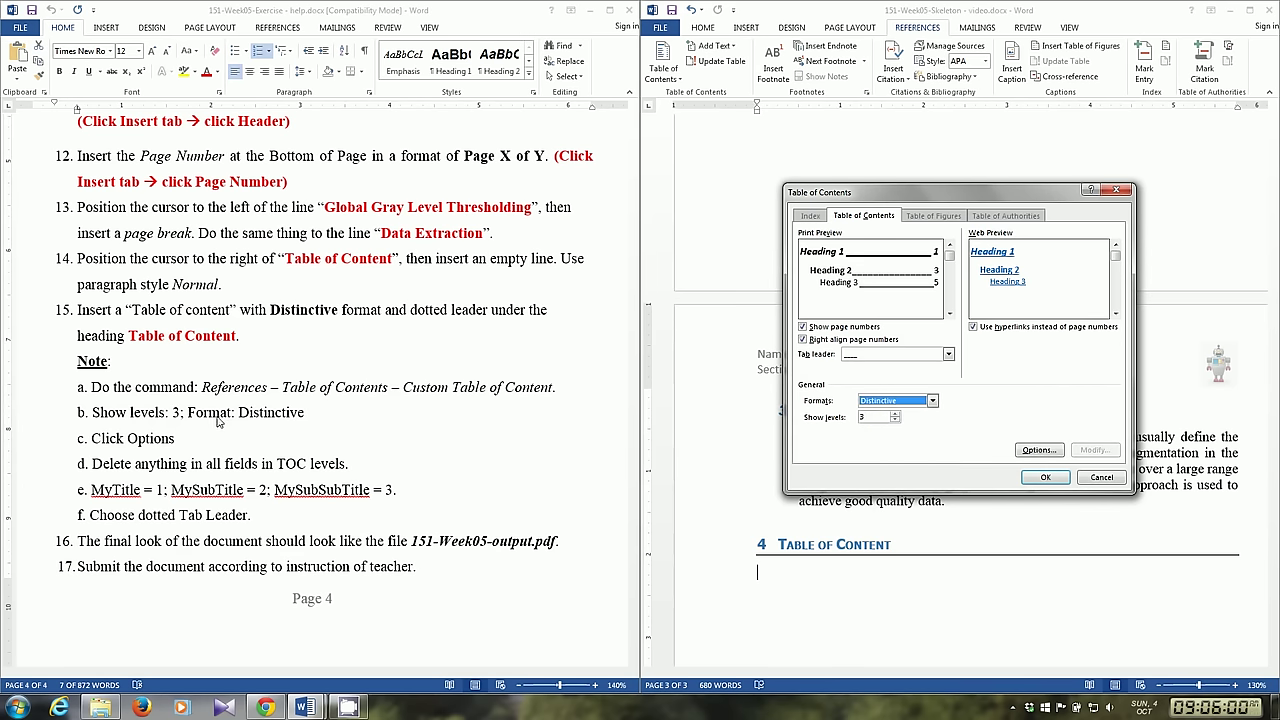
{"action": "key", "text": "Tab"}
In TOC Options, clear the Heading levels and map mytitle, mysubtitle, mysubsubtitle to levels 1–3
{"action": "left_click", "coordinate": [1044, 451]}
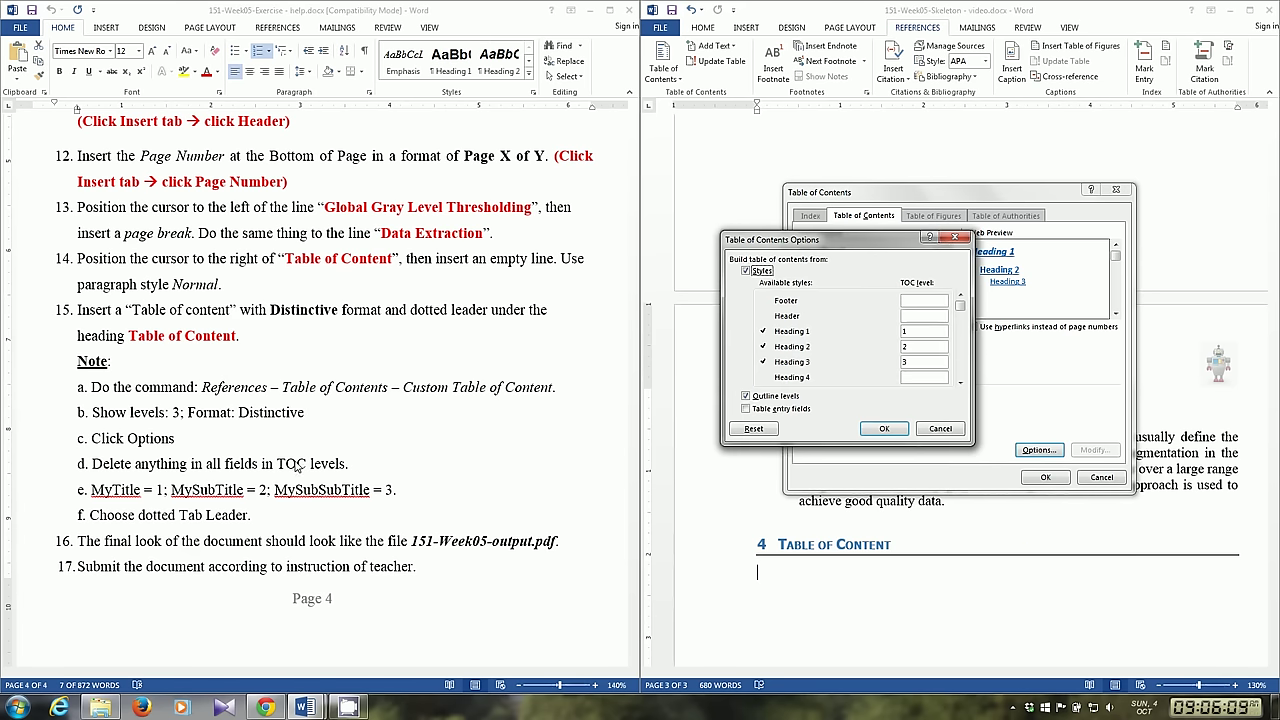
{"action": "double_click", "coordinate": [932, 328]}
{"action": "key", "text": "Delete"}
{"action": "double_click", "coordinate": [919, 365]}
{"action": "key", "text": "Delete"}
{"action": "left_click_drag", "start_coordinate": [965, 306], "coordinate": [963, 362]}
{"action": "left_click", "coordinate": [960, 382]}
{"action": "left_click", "coordinate": [960, 382]}
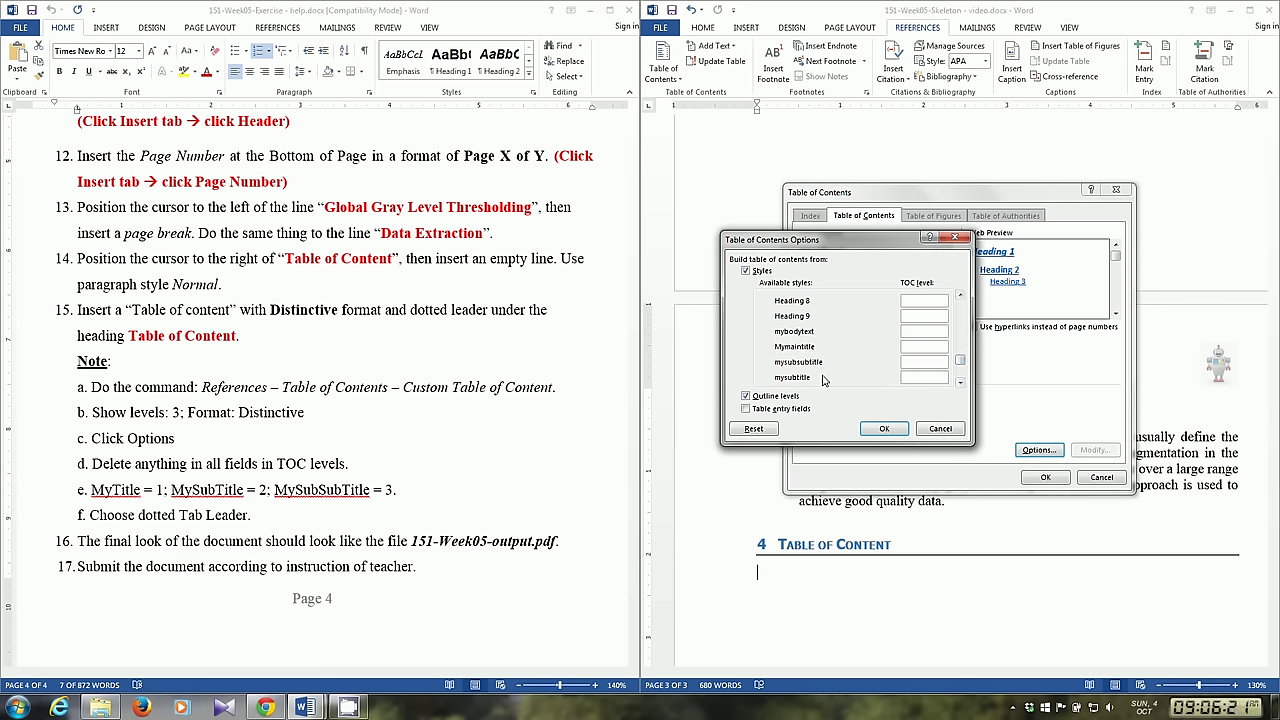
{"action": "scroll", "coordinate": [821, 365], "scroll_direction": "down", "scroll_amount": 1}
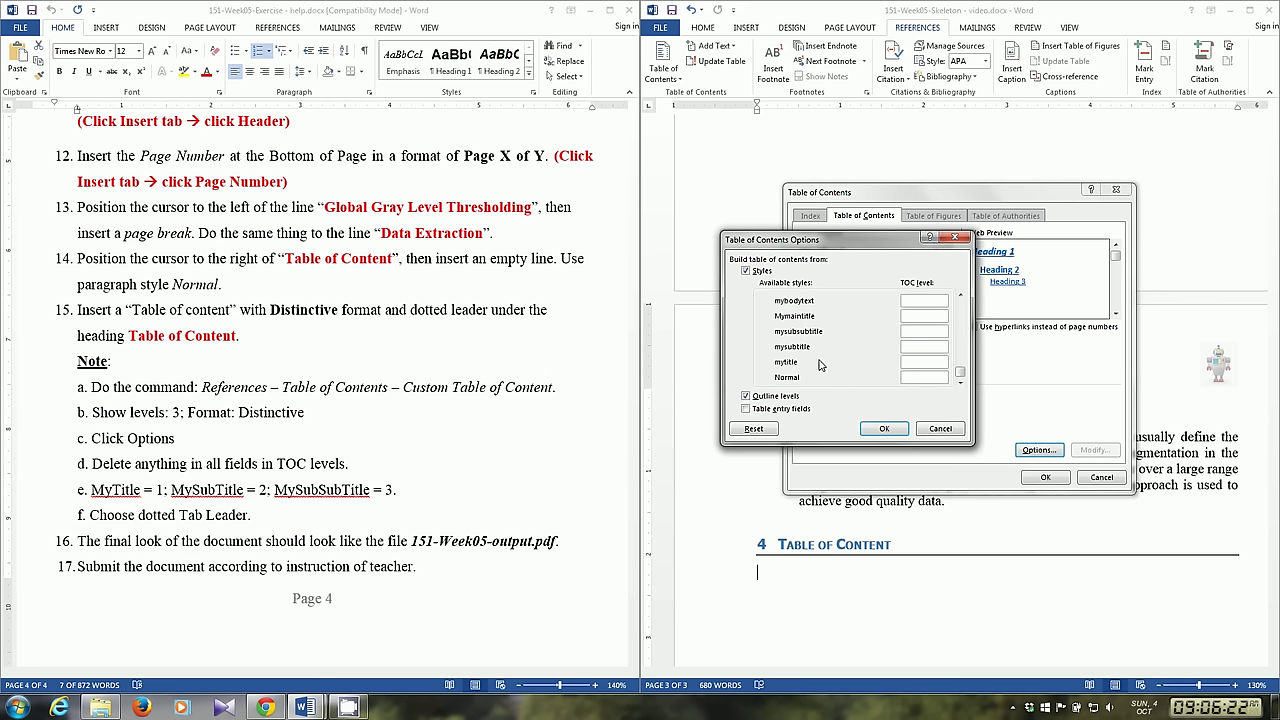
{"action": "left_click", "coordinate": [917, 363]}
{"action": "type", "text": "1"}
{"action": "left_click", "coordinate": [887, 429]}
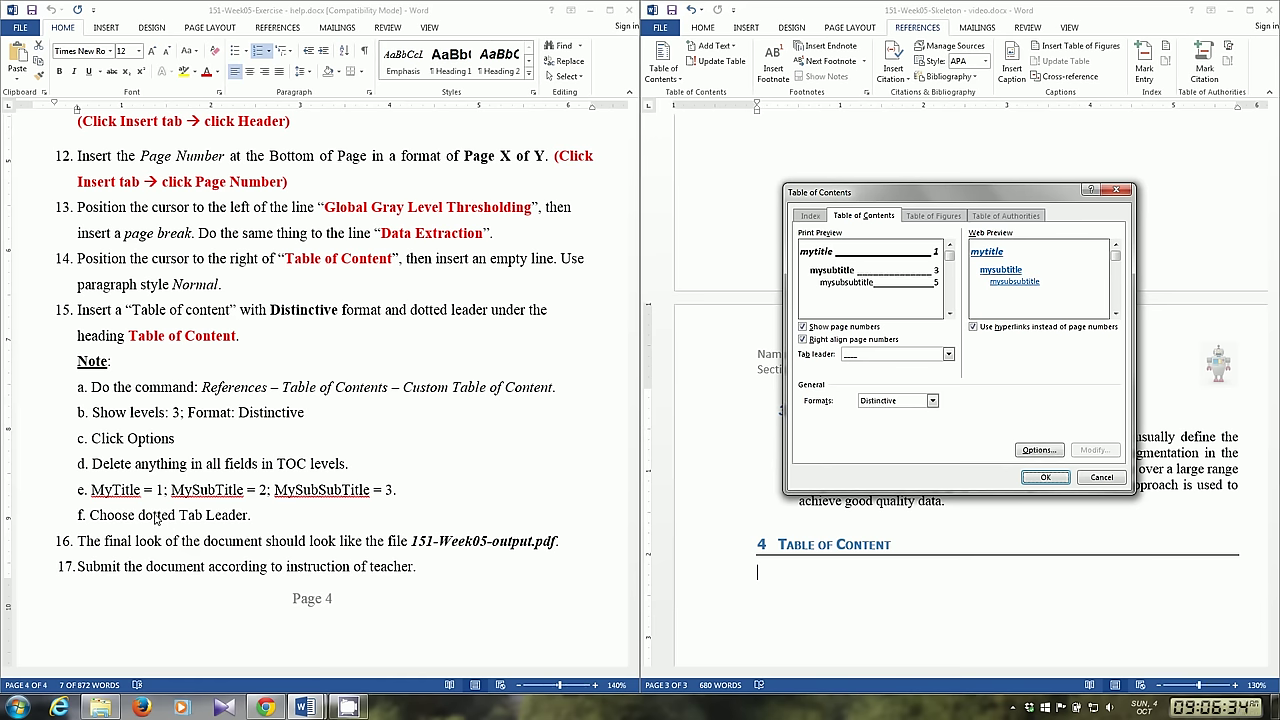
Set the tab leader to dots and insert the Distinctive table of contents
{"action": "left_click", "coordinate": [860, 356]}
{"action": "left_click", "coordinate": [864, 374]}
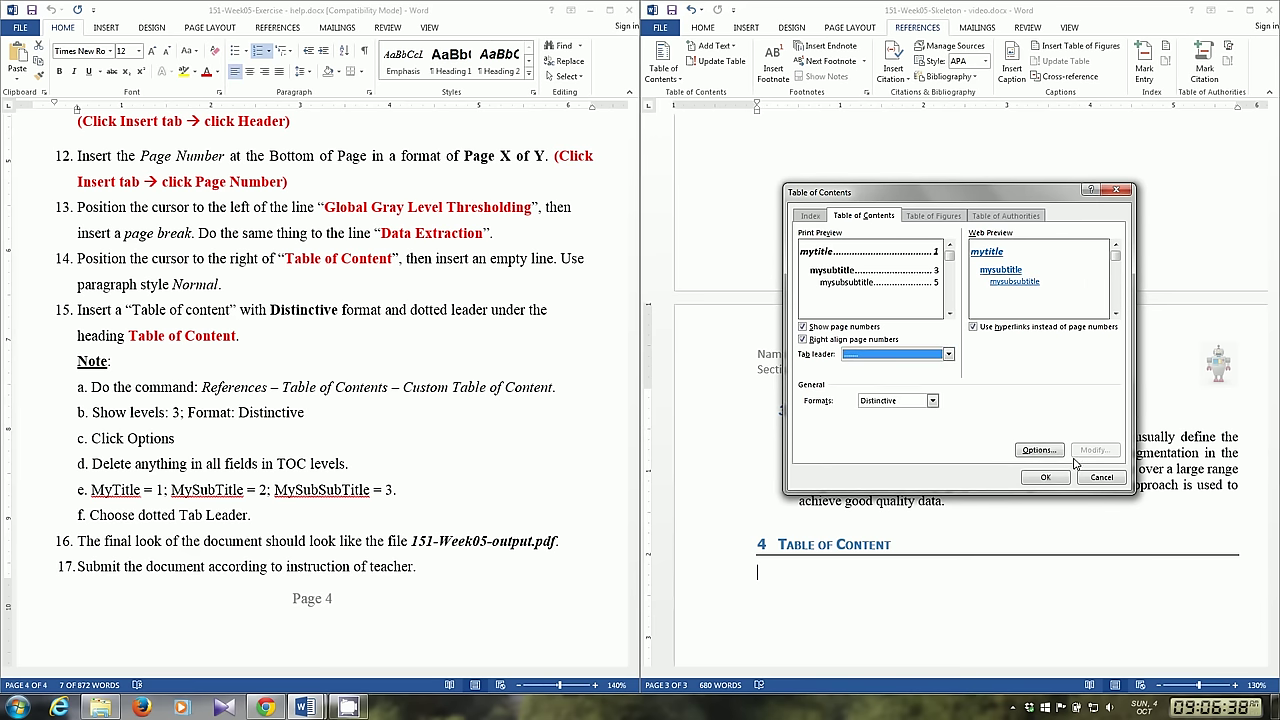
{"action": "left_click", "coordinate": [1047, 479]}
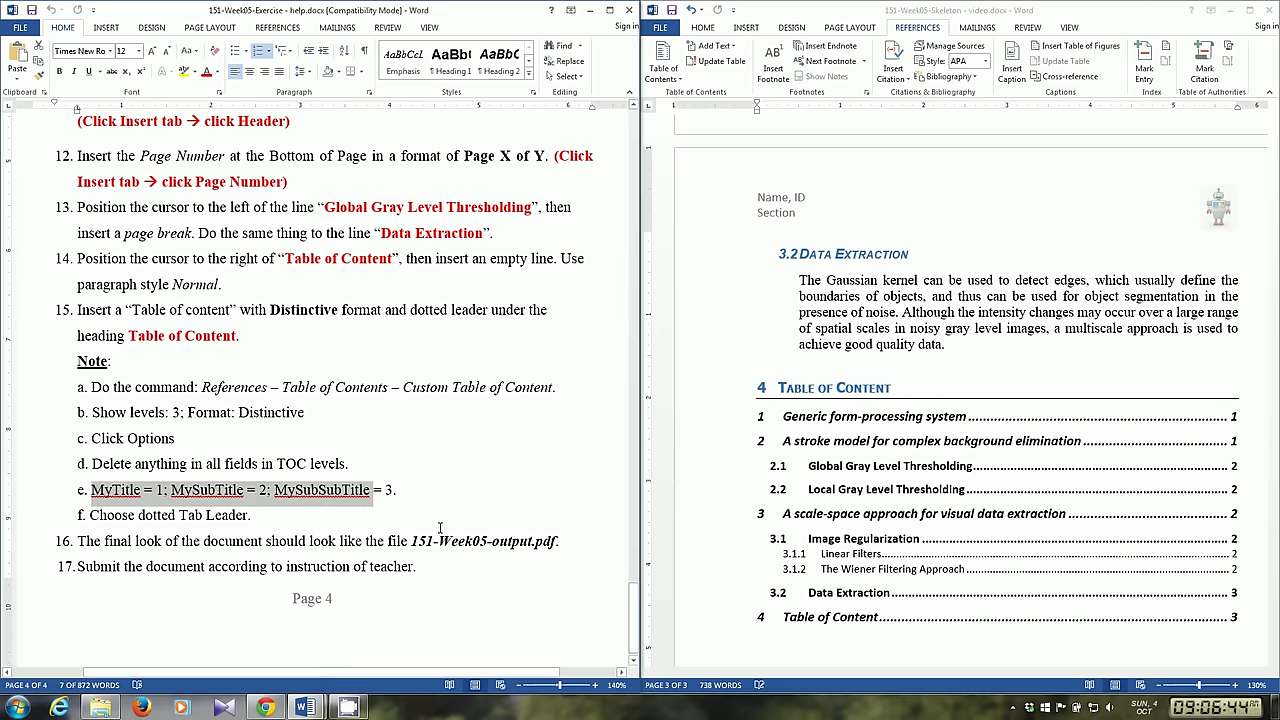
{"action": "triple_click", "coordinate": [115, 545]}
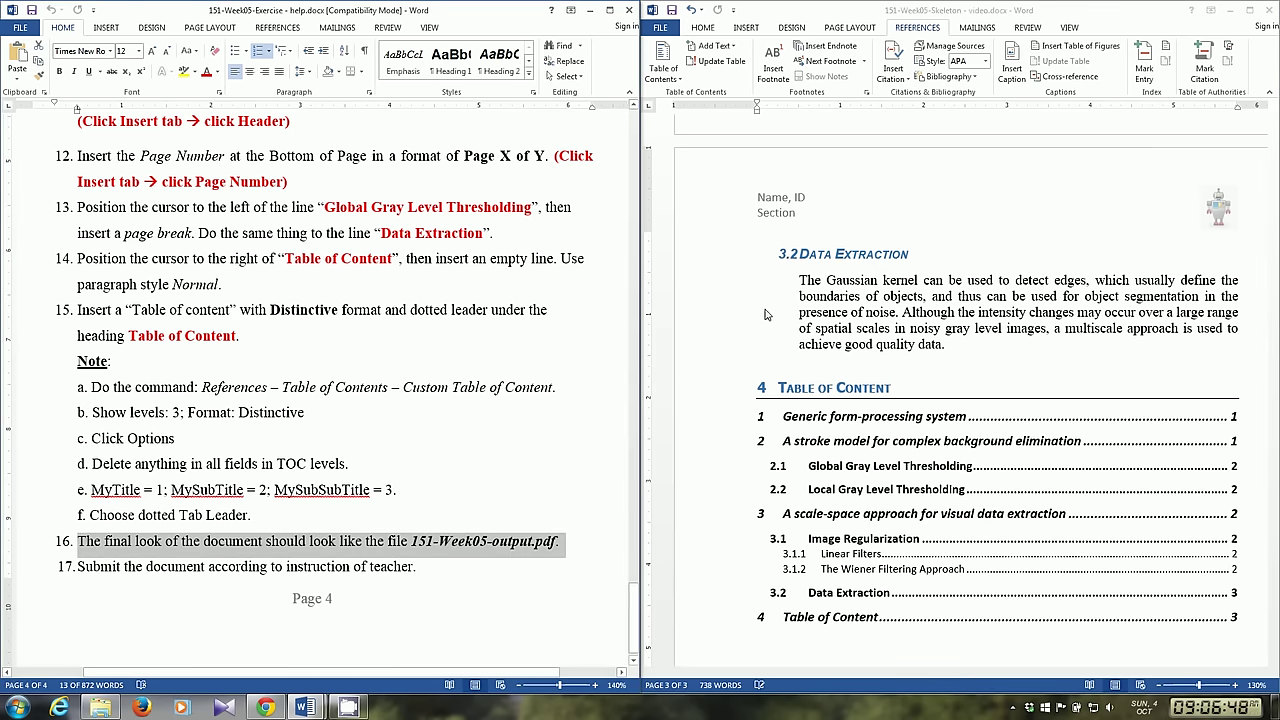
Save 151-Week05-Skeleton - video.docx from the File menu
{"action": "left_click", "coordinate": [674, 29]}
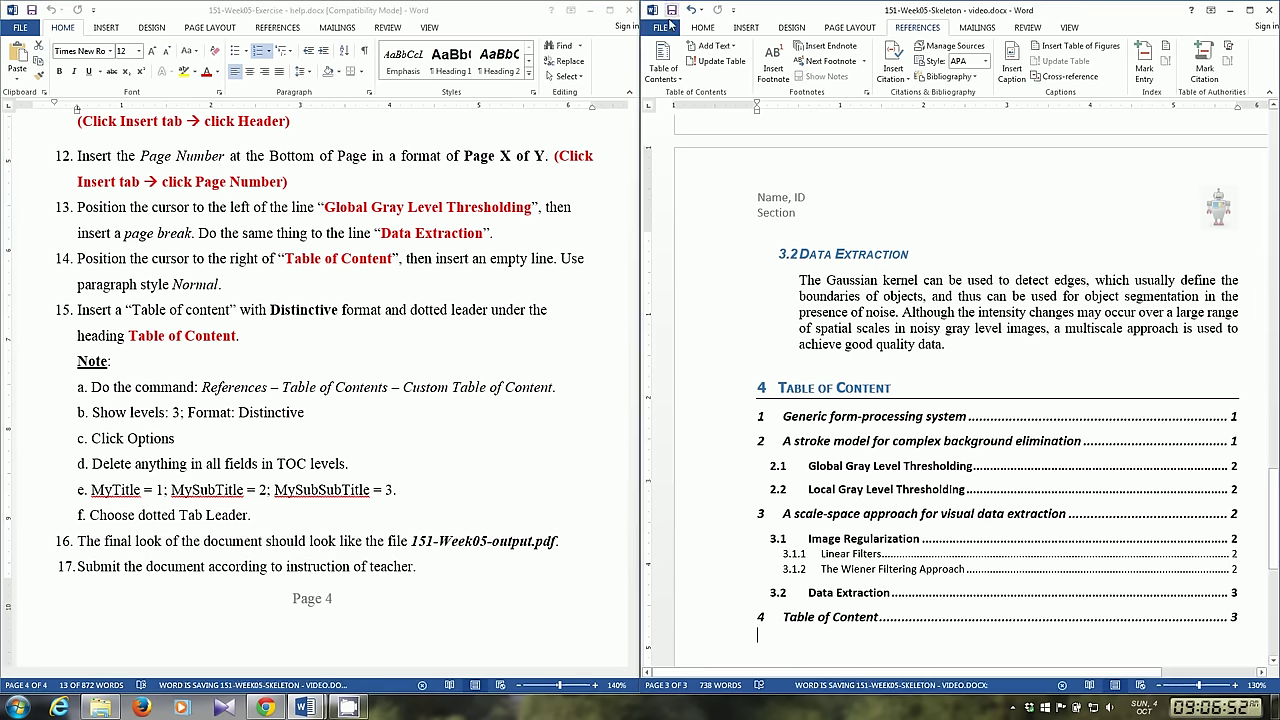
{"action": "left_click", "coordinate": [663, 30]}
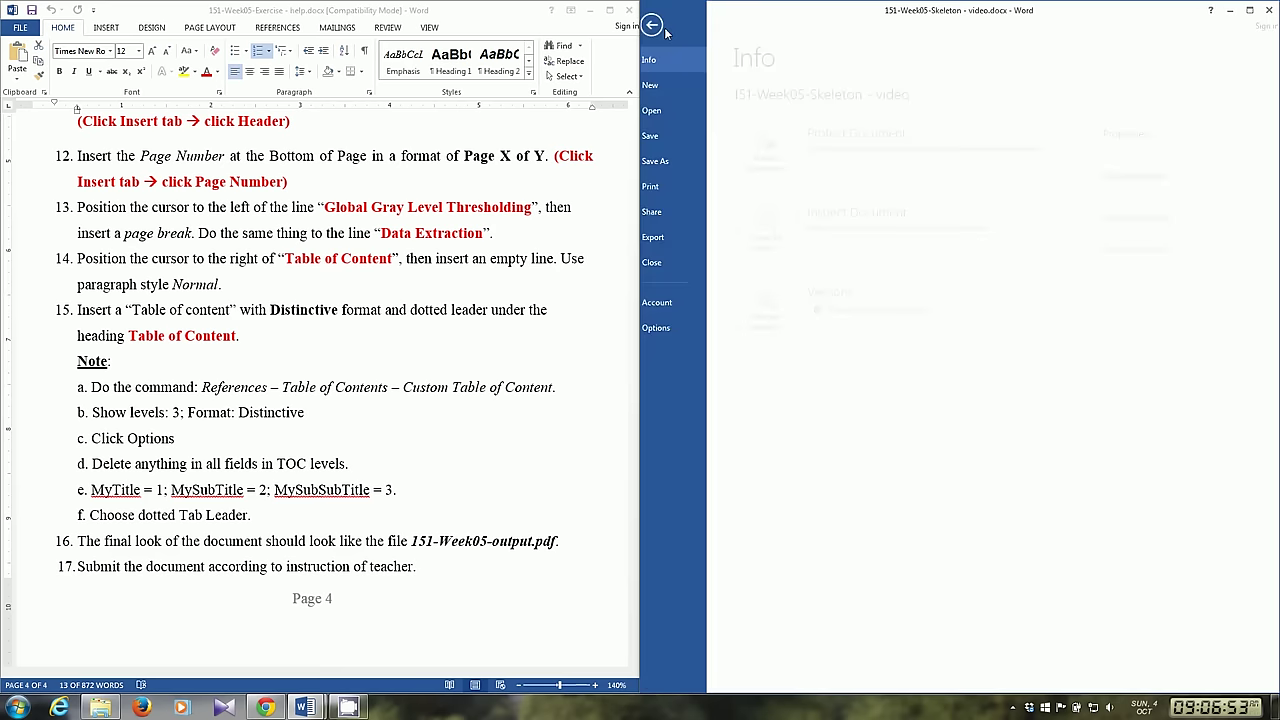
{"action": "left_click", "coordinate": [665, 136]}
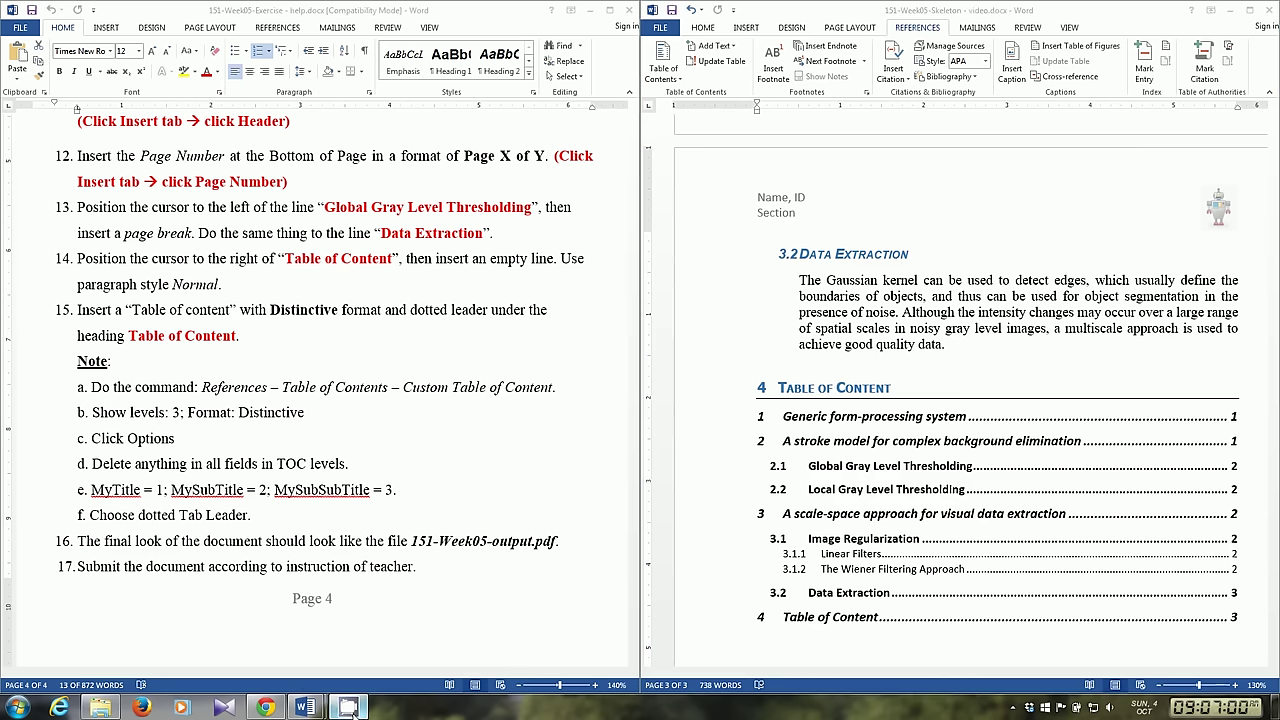
{"action": "left_click", "coordinate": [1015, 710]}
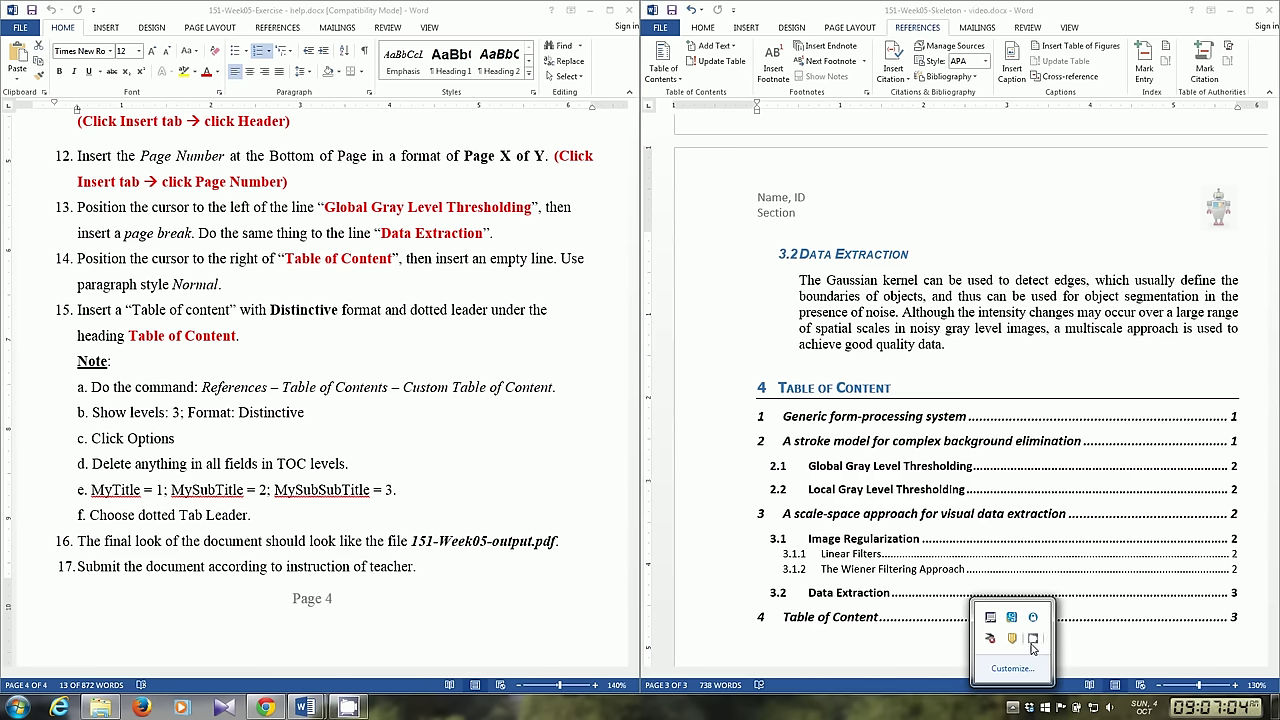